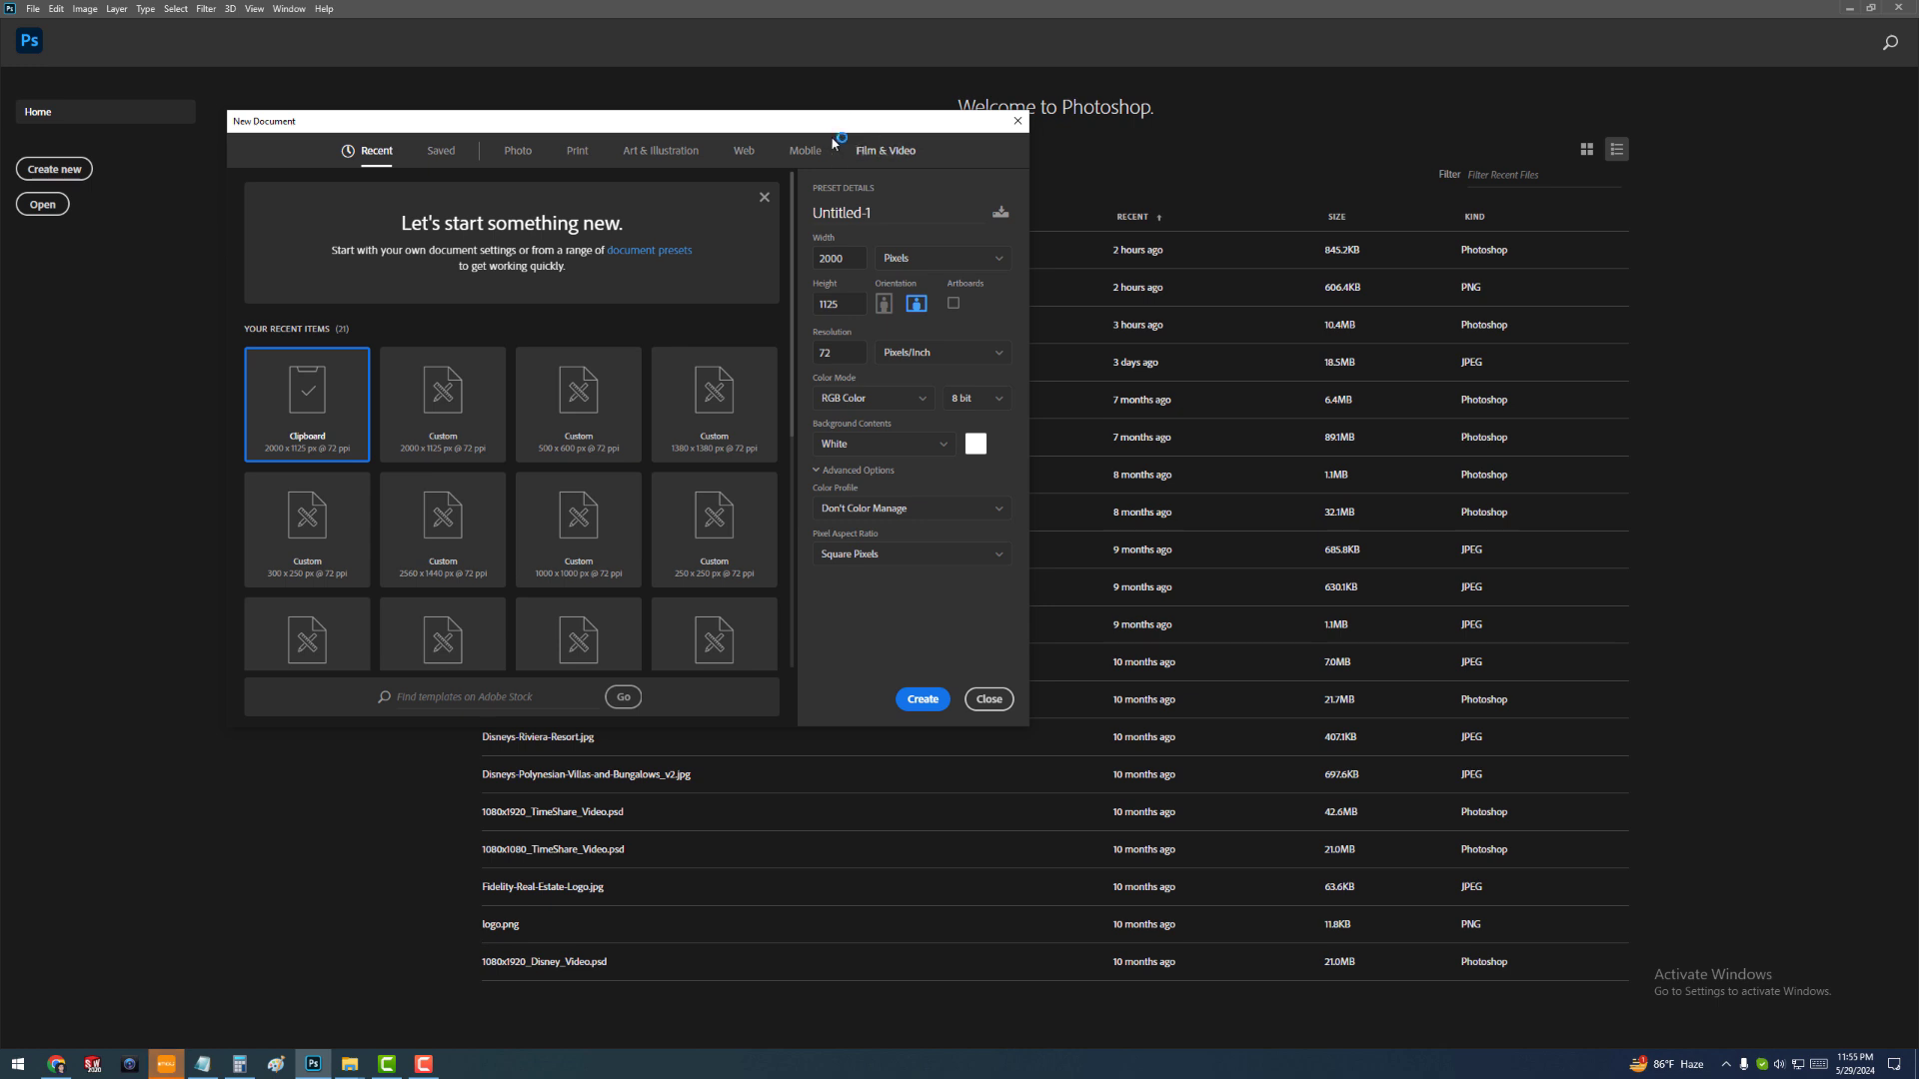
Create a new 500 × 600 pixel document and unlock its white background layer
left_click_drag(823, 135, 1042, 331)
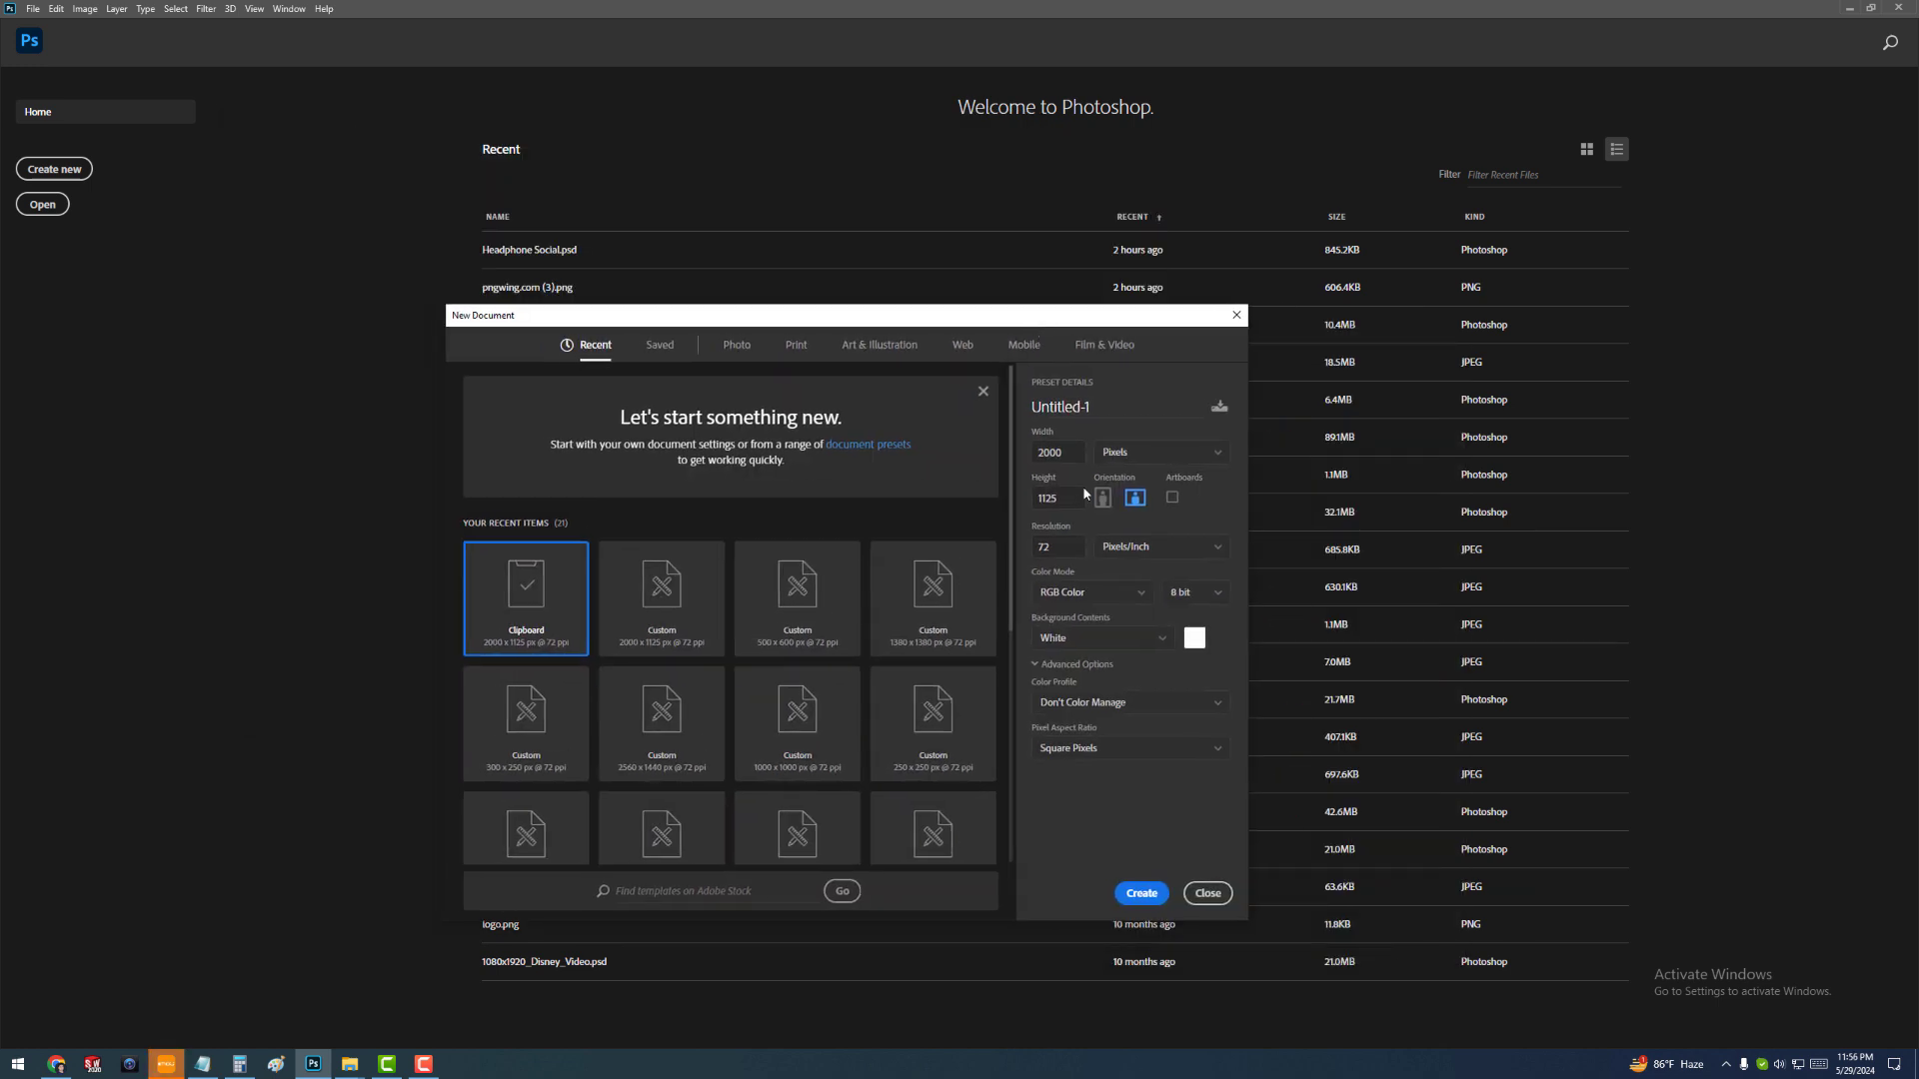
type("500")
key("Tab")
type("600")
left_click(1142, 894)
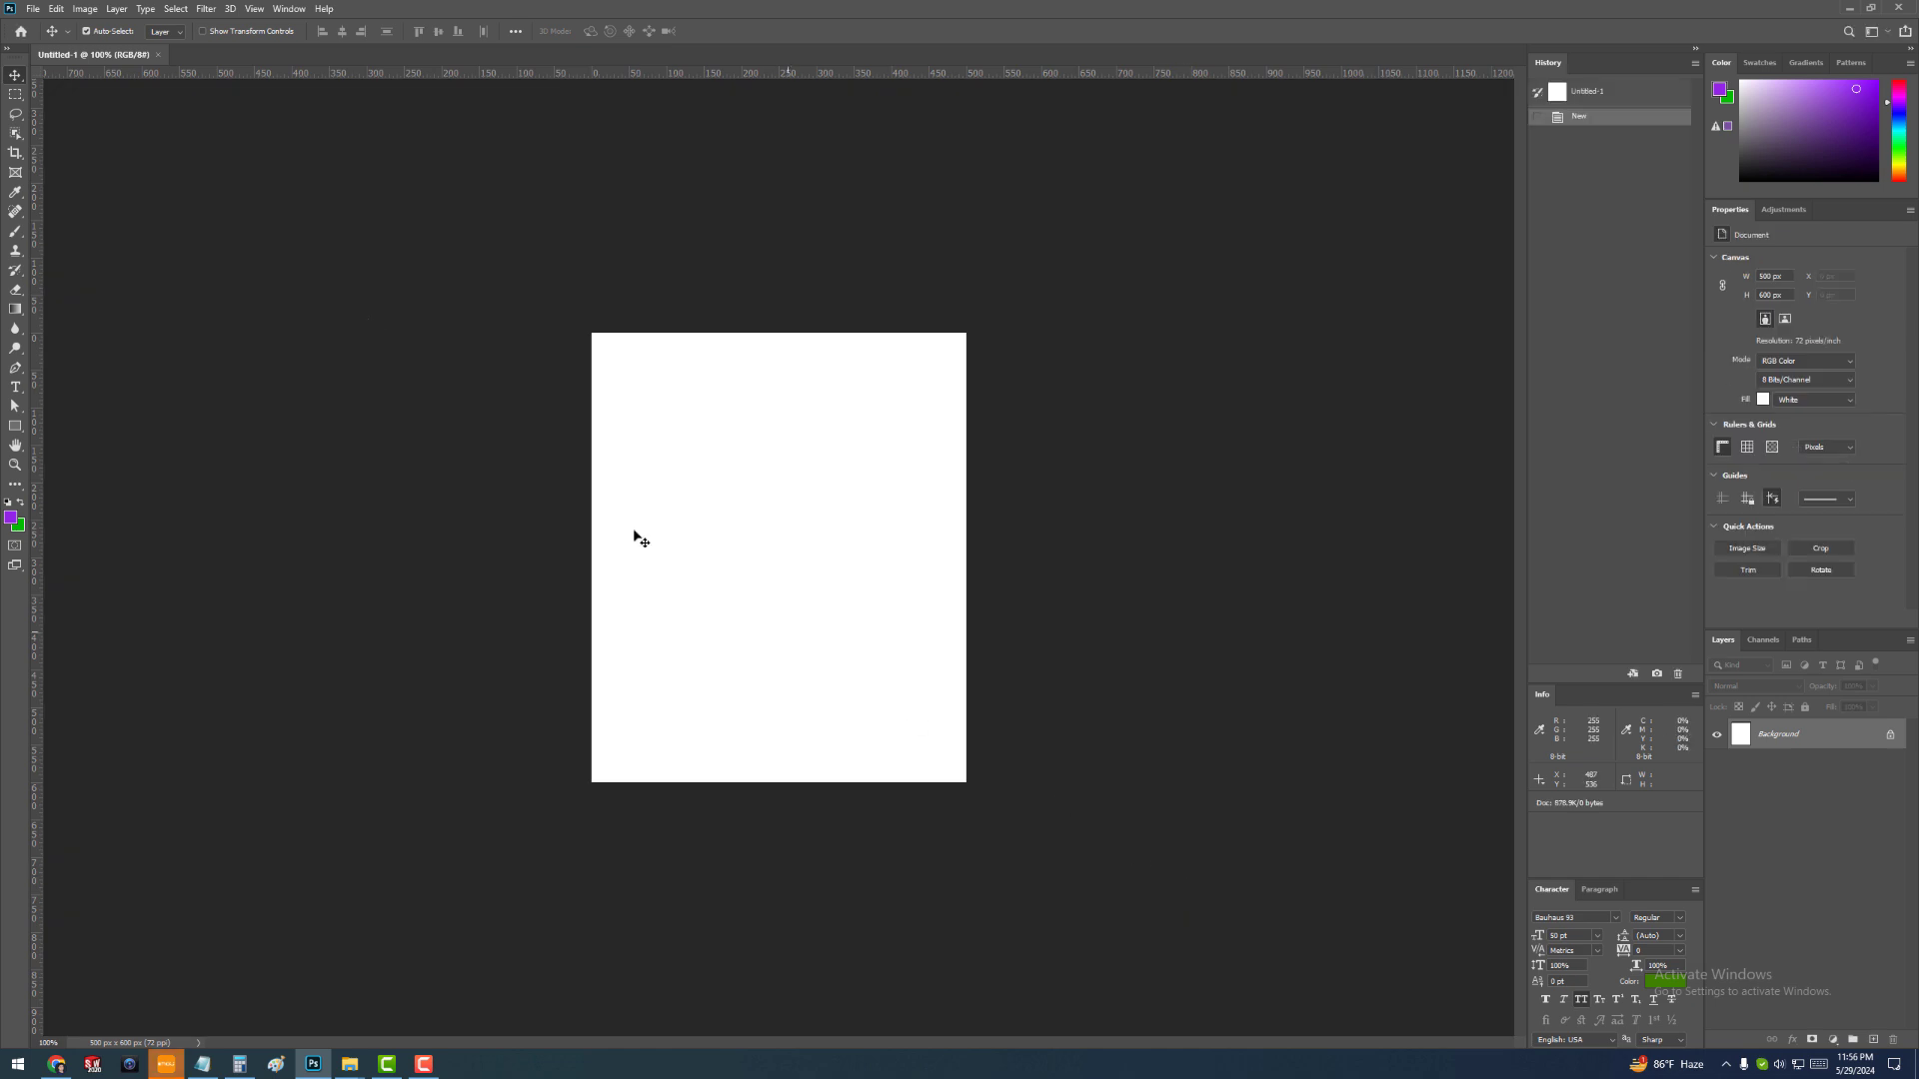
left_click(1891, 737)
left_click(1077, 546)
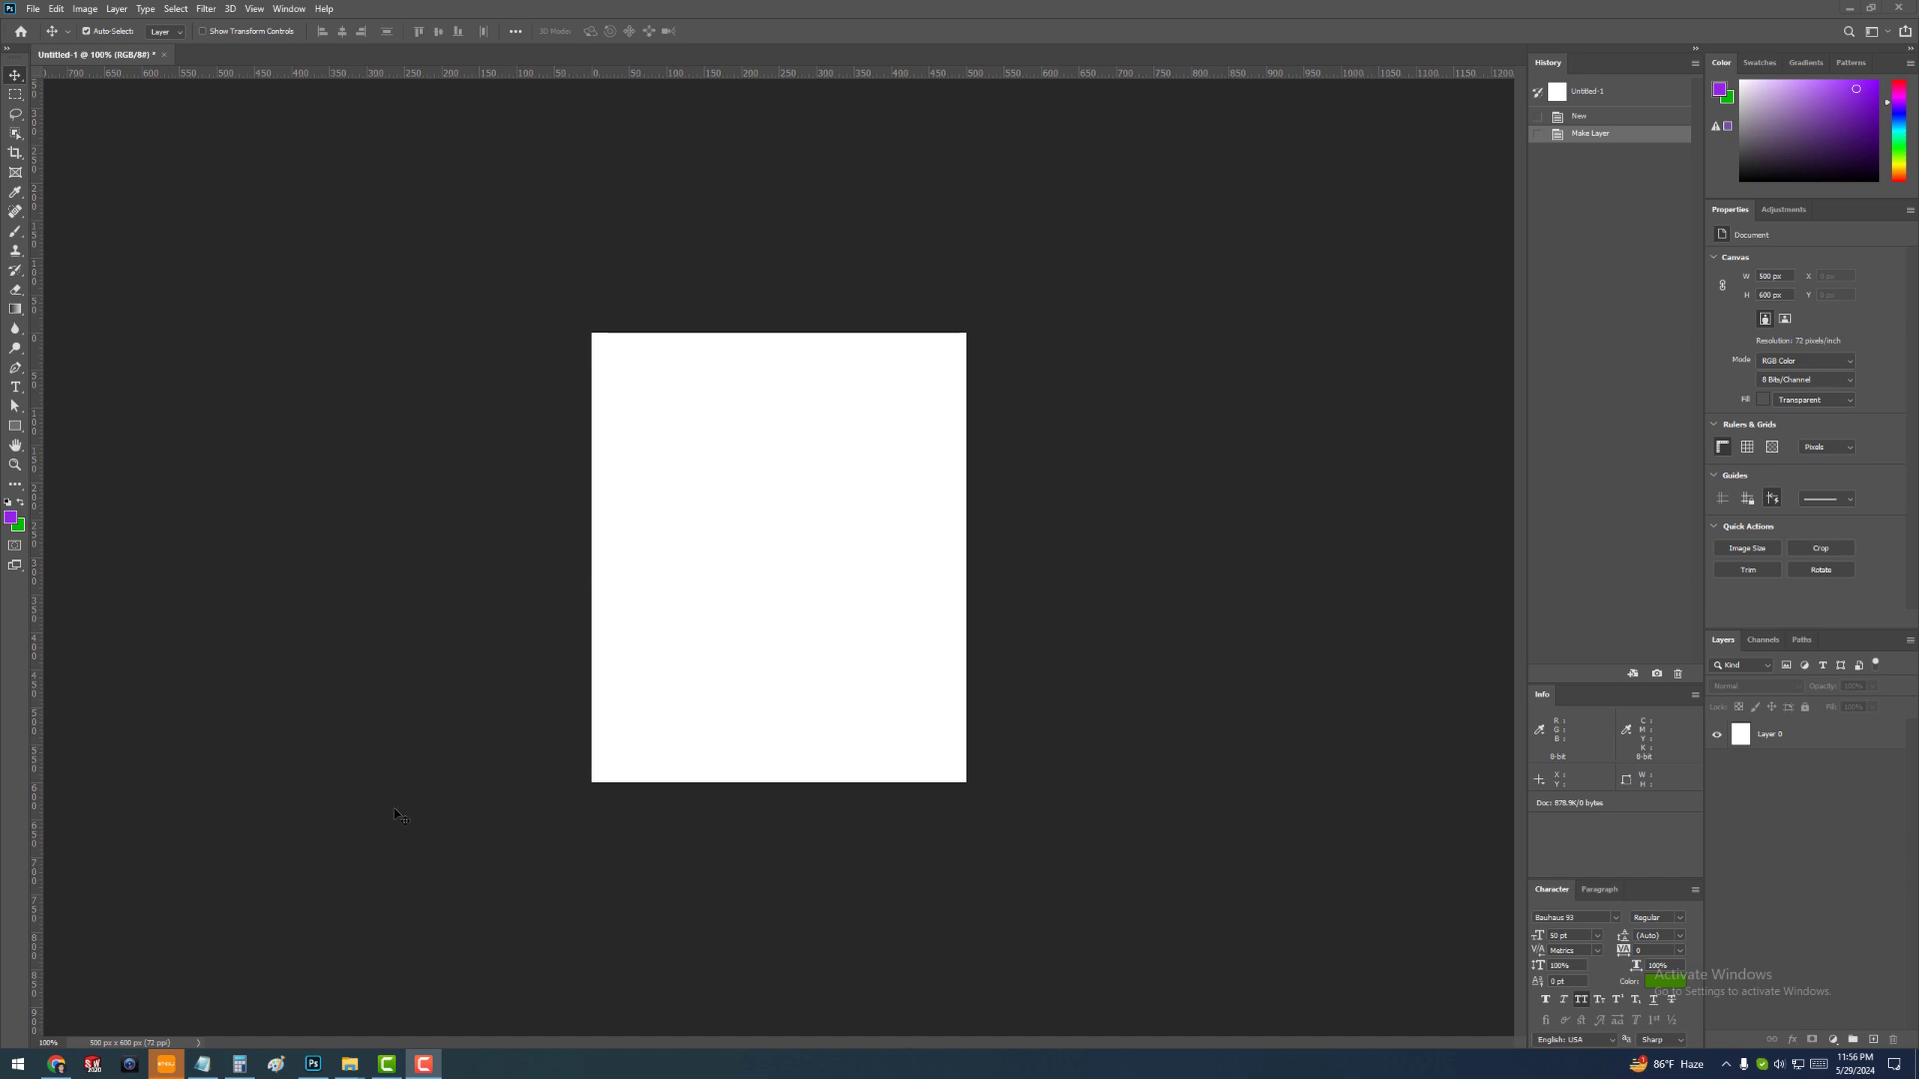
Switch to Notepad and read the headline, tagline and font notes in Info.txt
left_click(203, 1064)
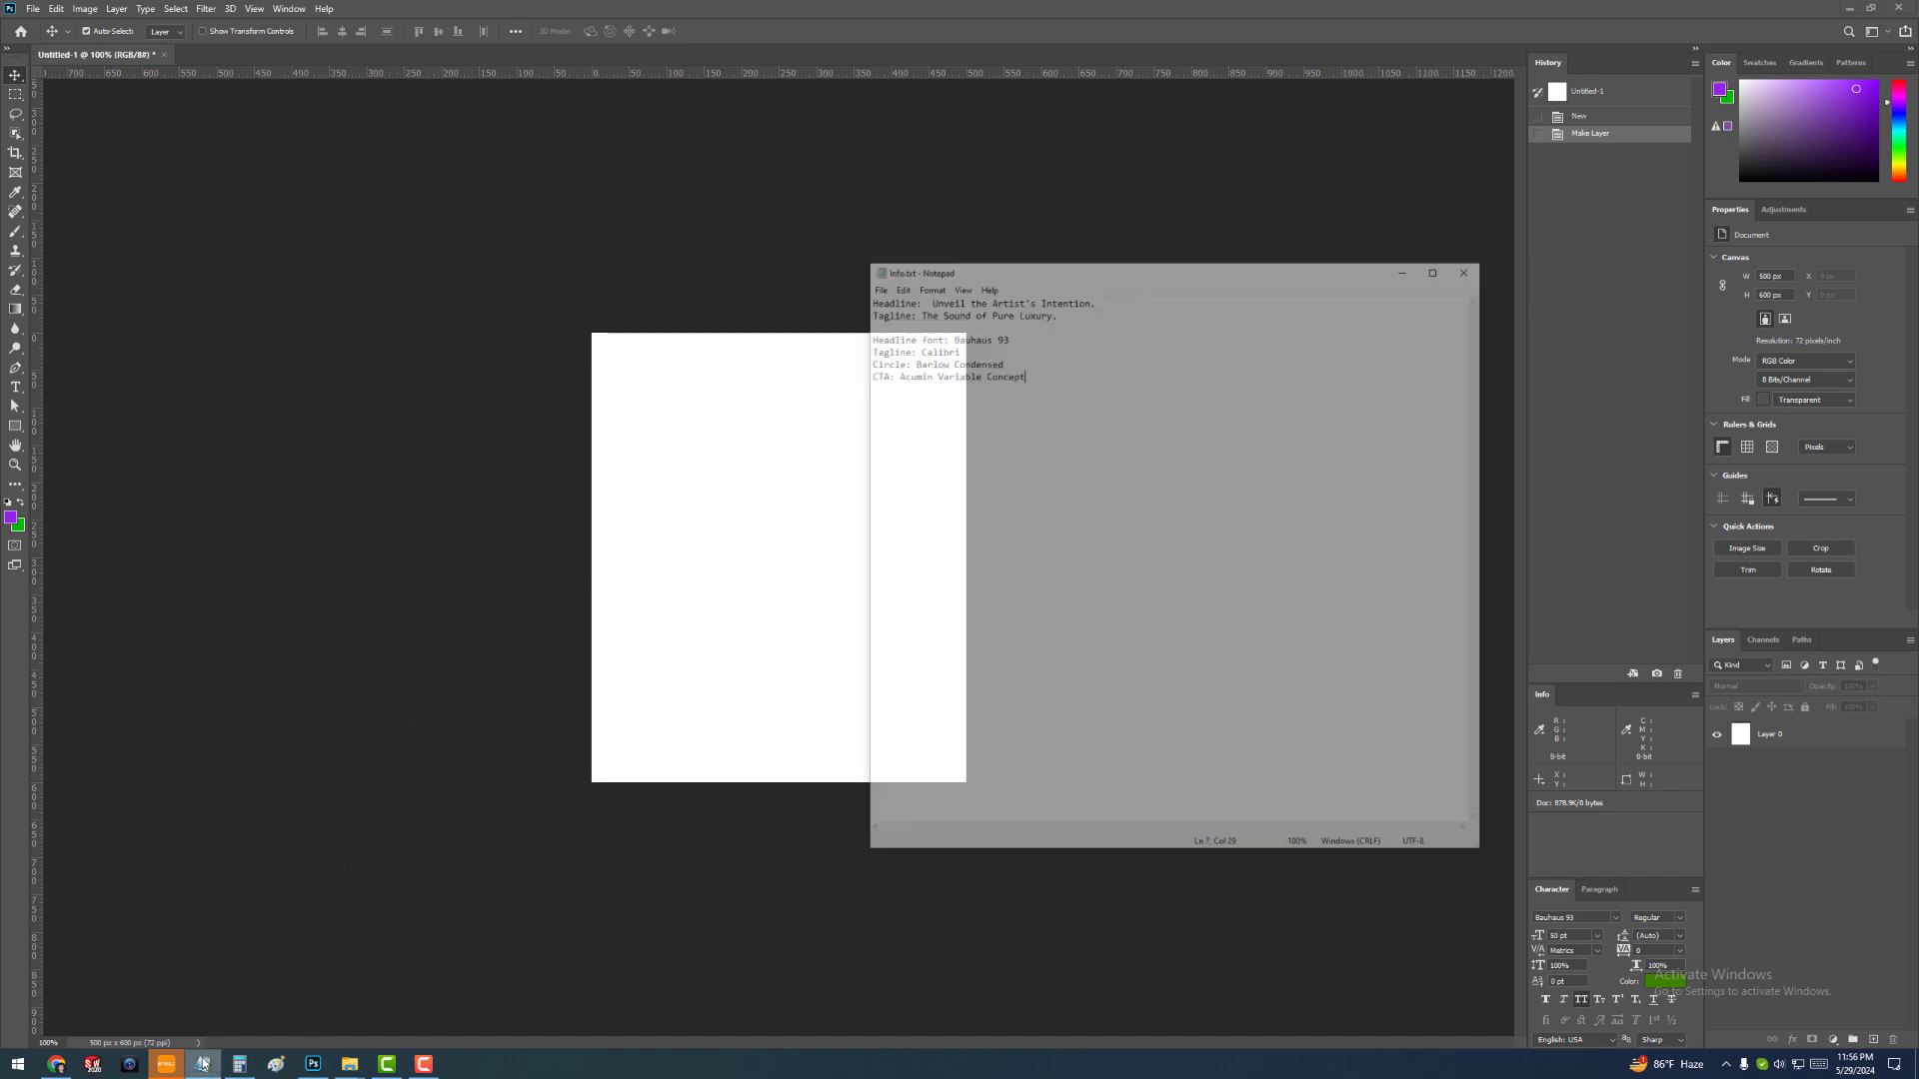
left_click_drag(1243, 185, 1127, 351)
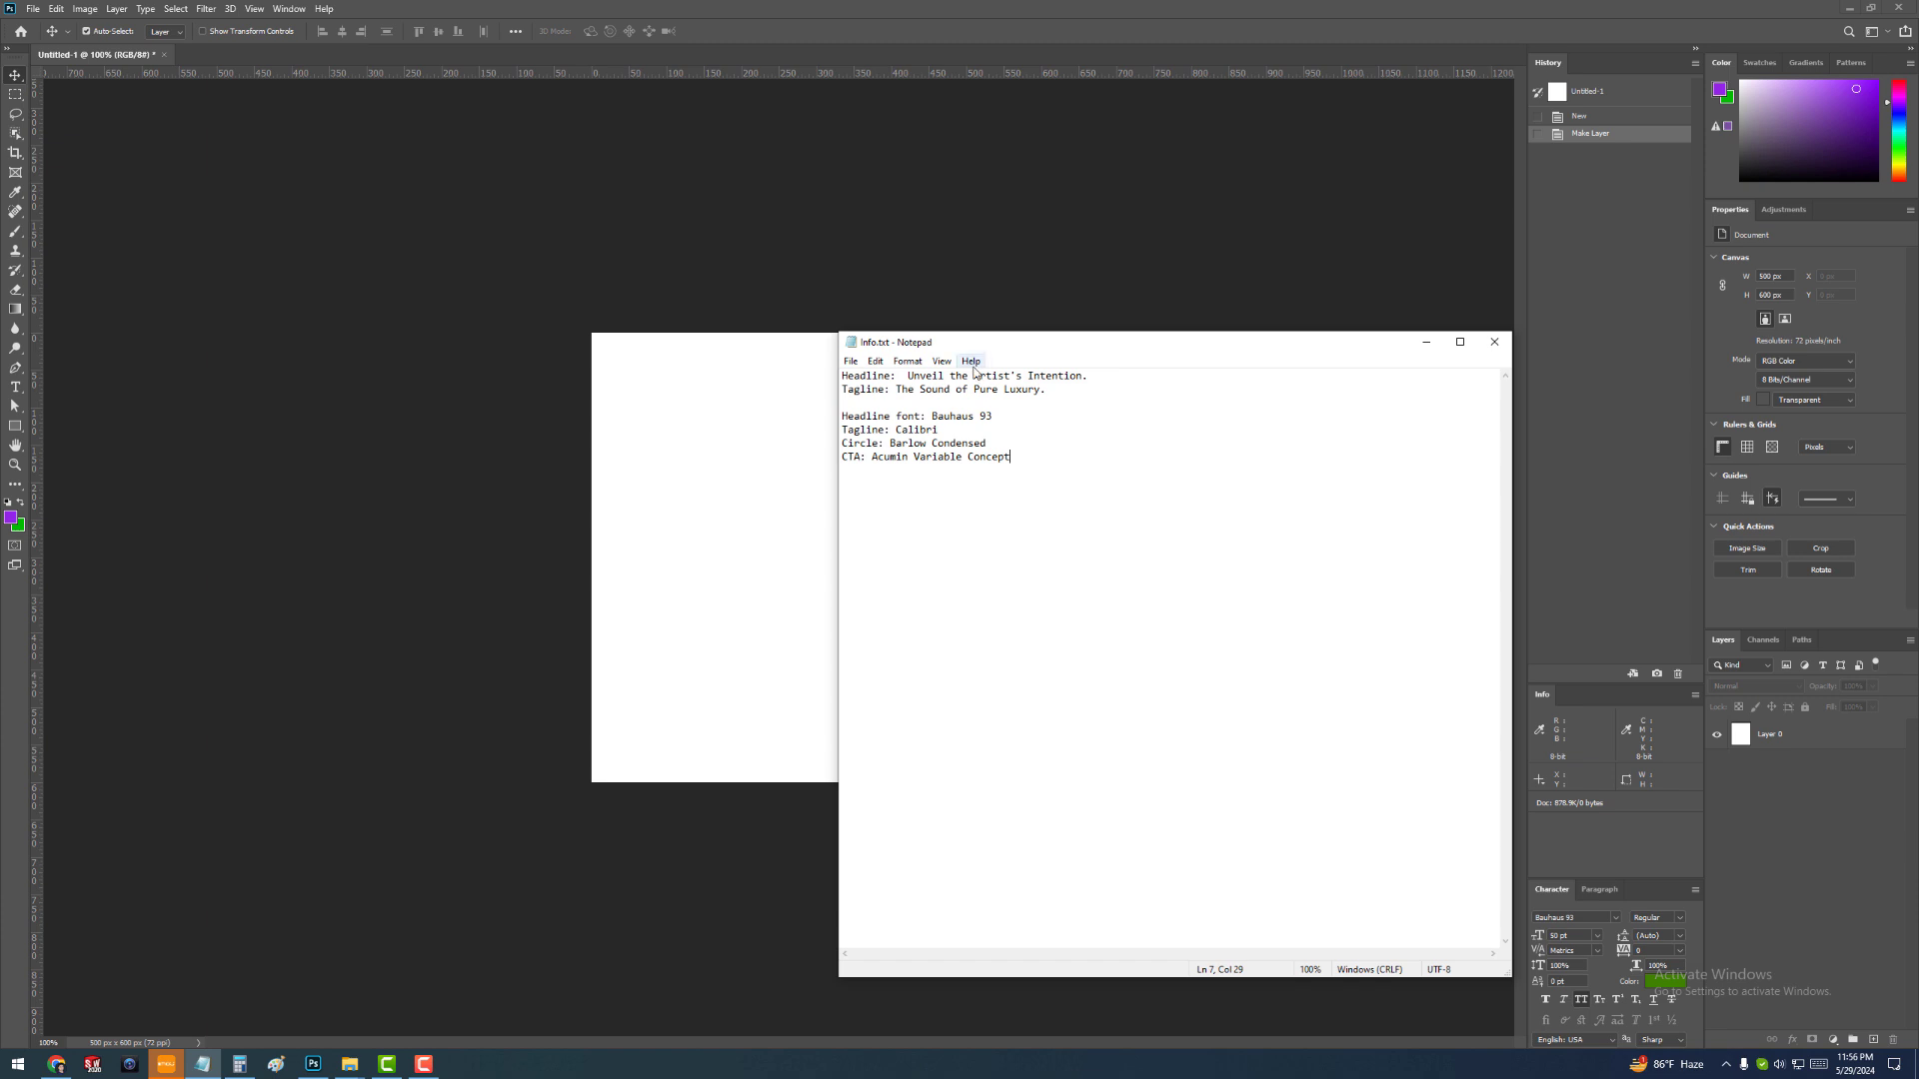
Switch to File Explorer and open Headphone.png from the Social Poster folder in Photoshop
left_click(350, 1068)
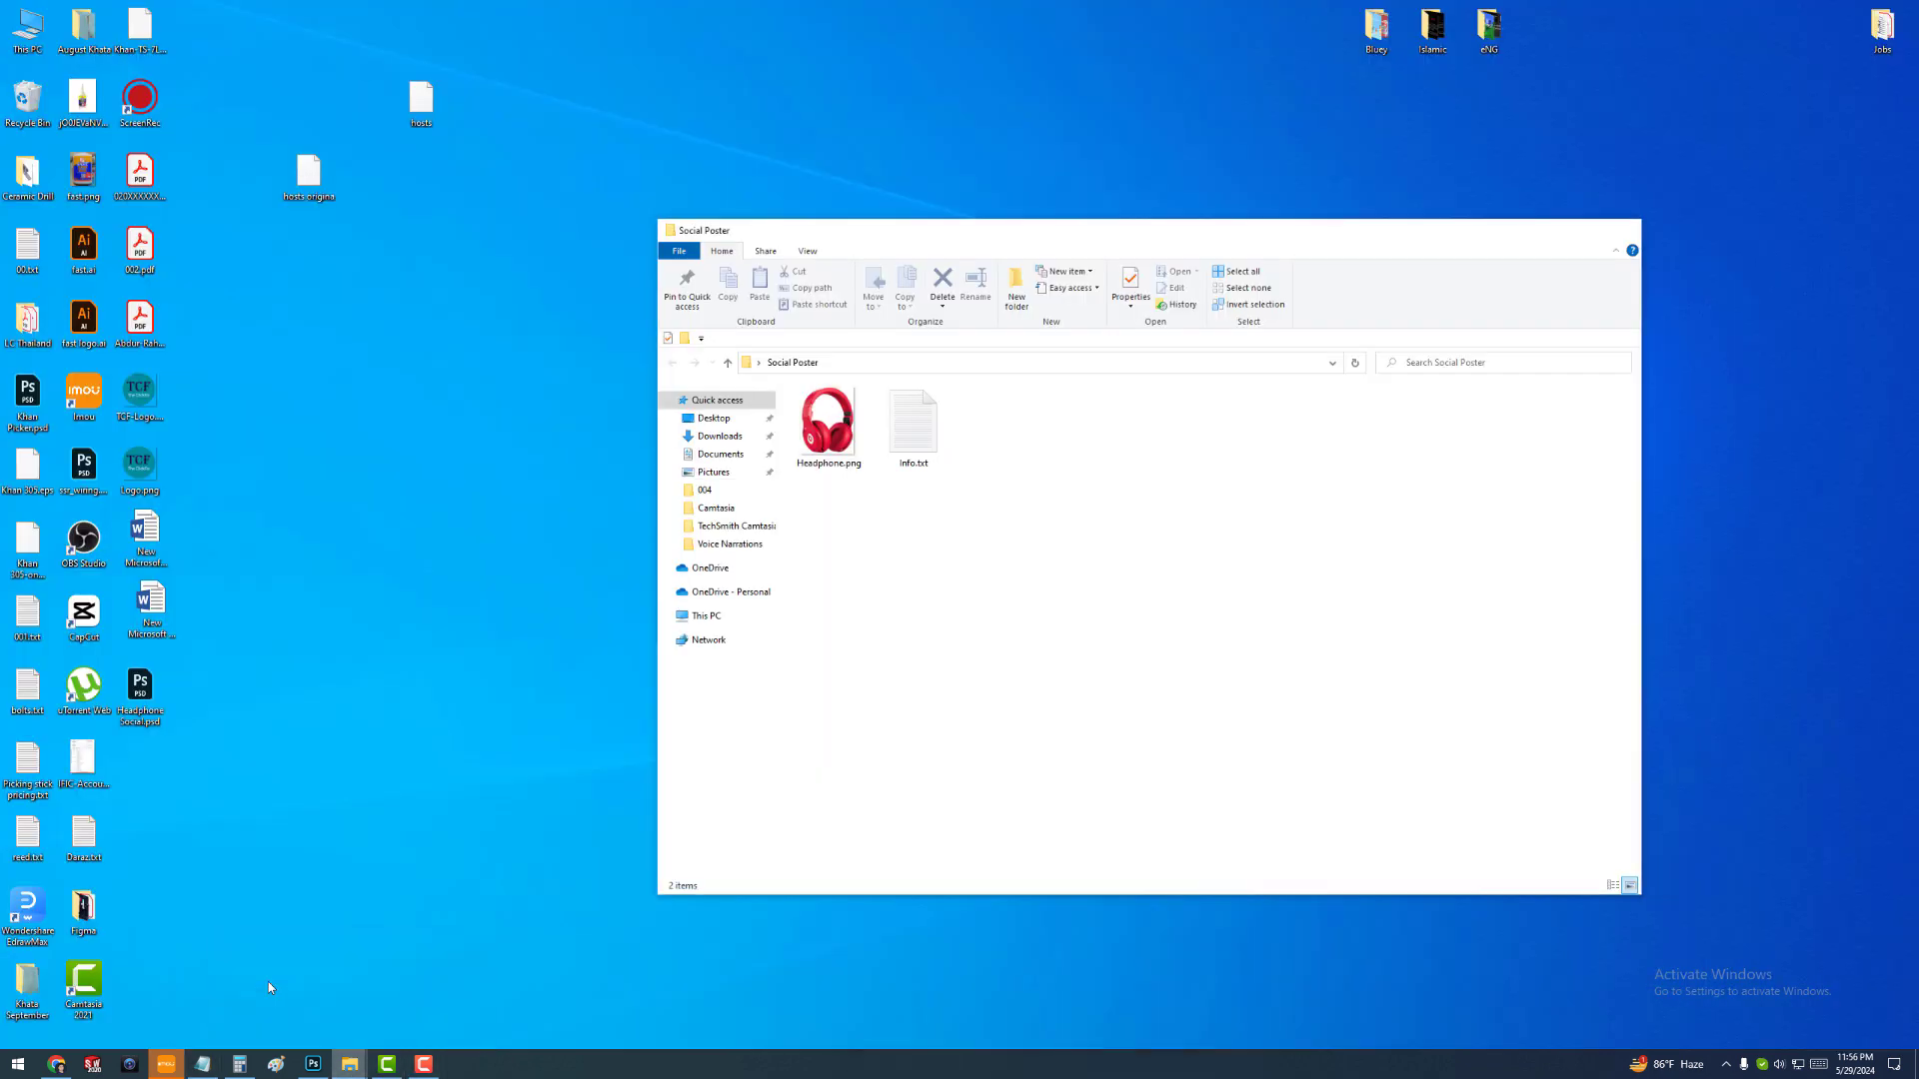
left_click(282, 1005)
left_click_drag(1008, 240, 1125, 224)
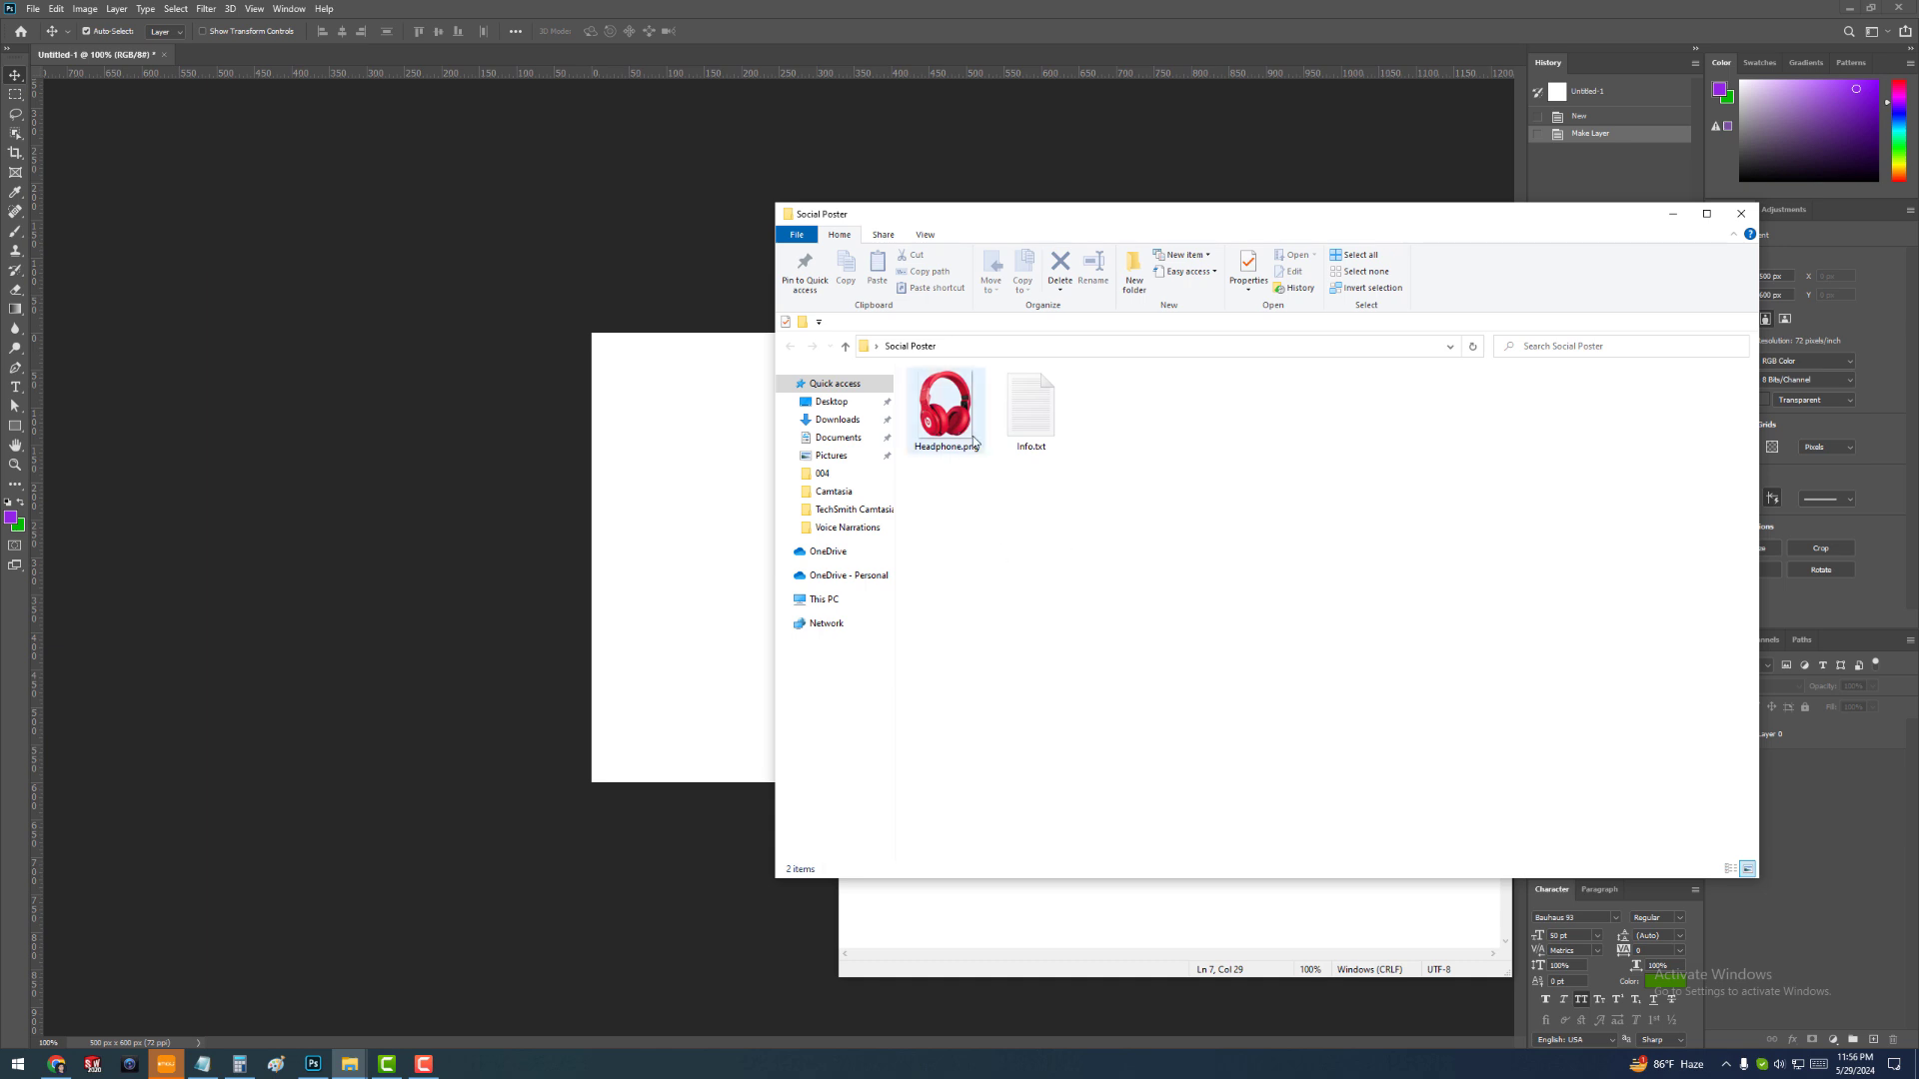
left_click(944, 414)
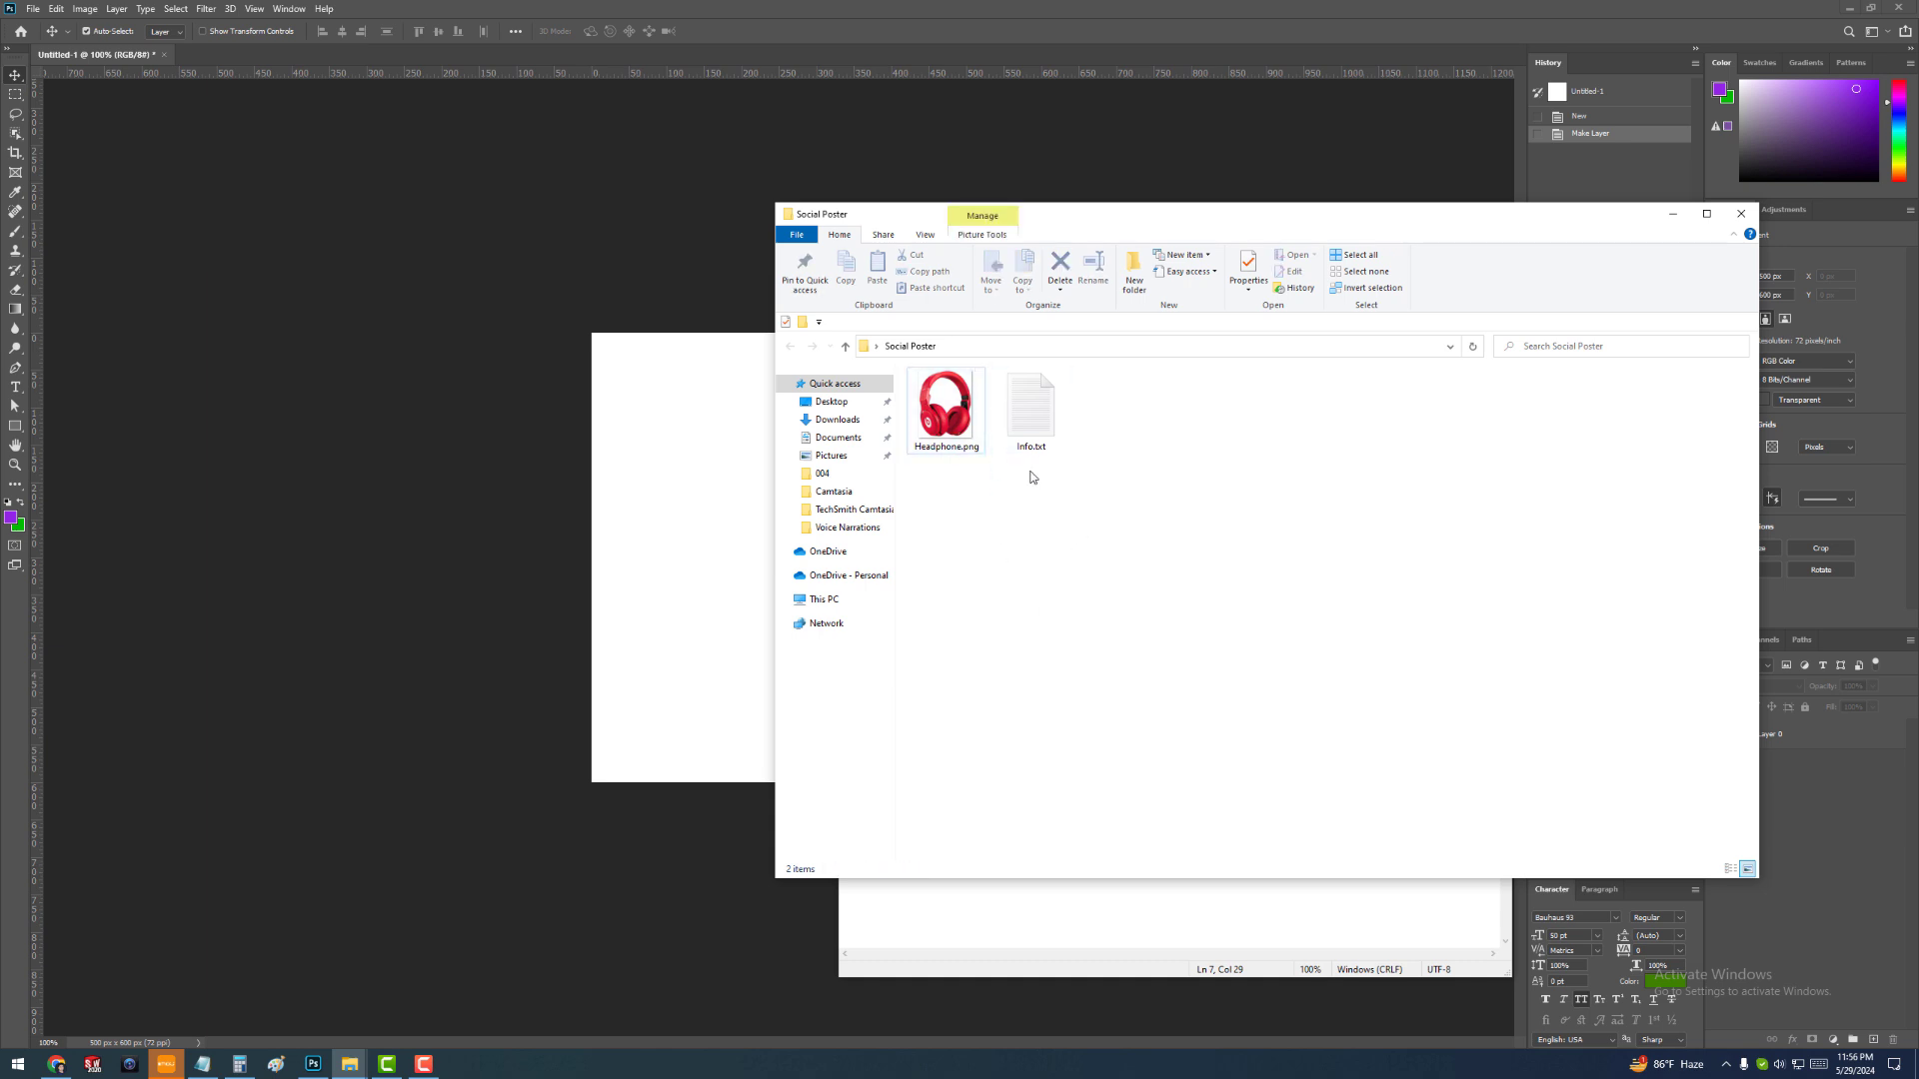
left_click(953, 432)
key("Return")
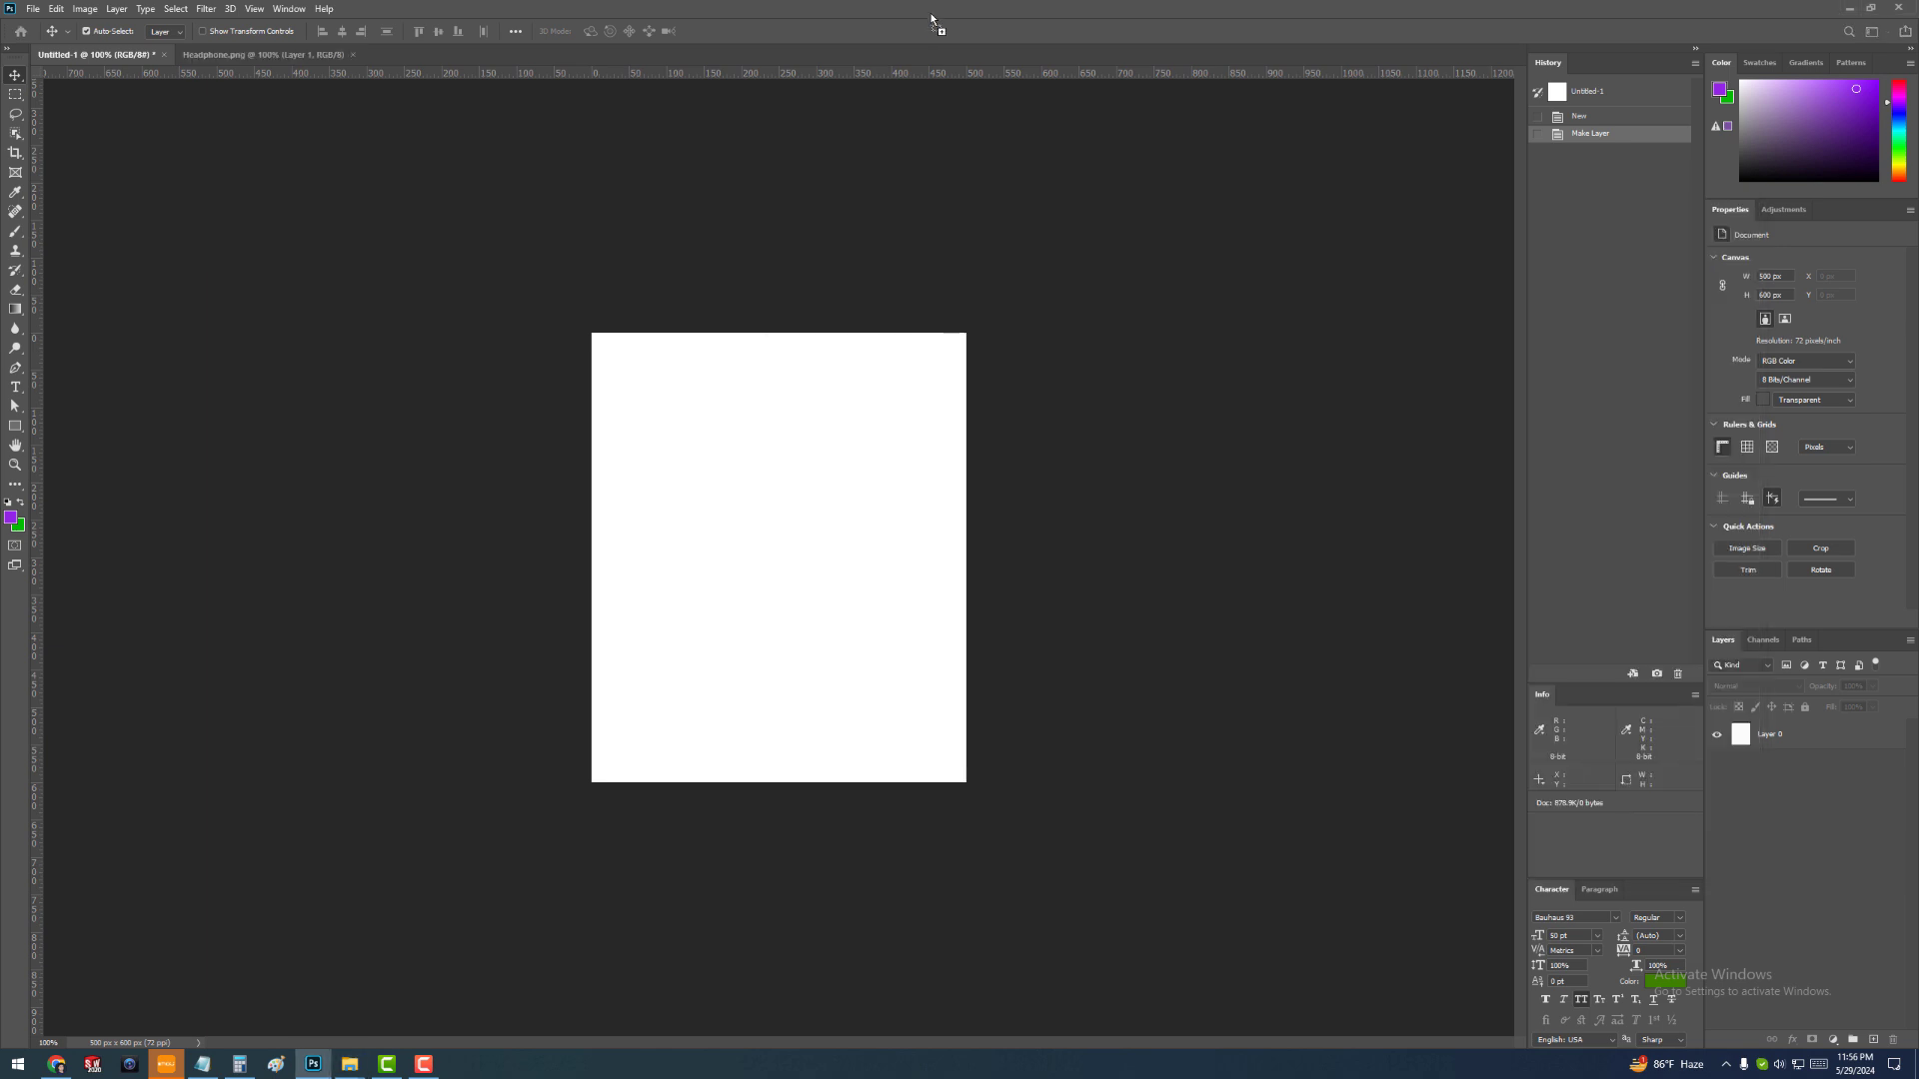
left_click(1082, 418)
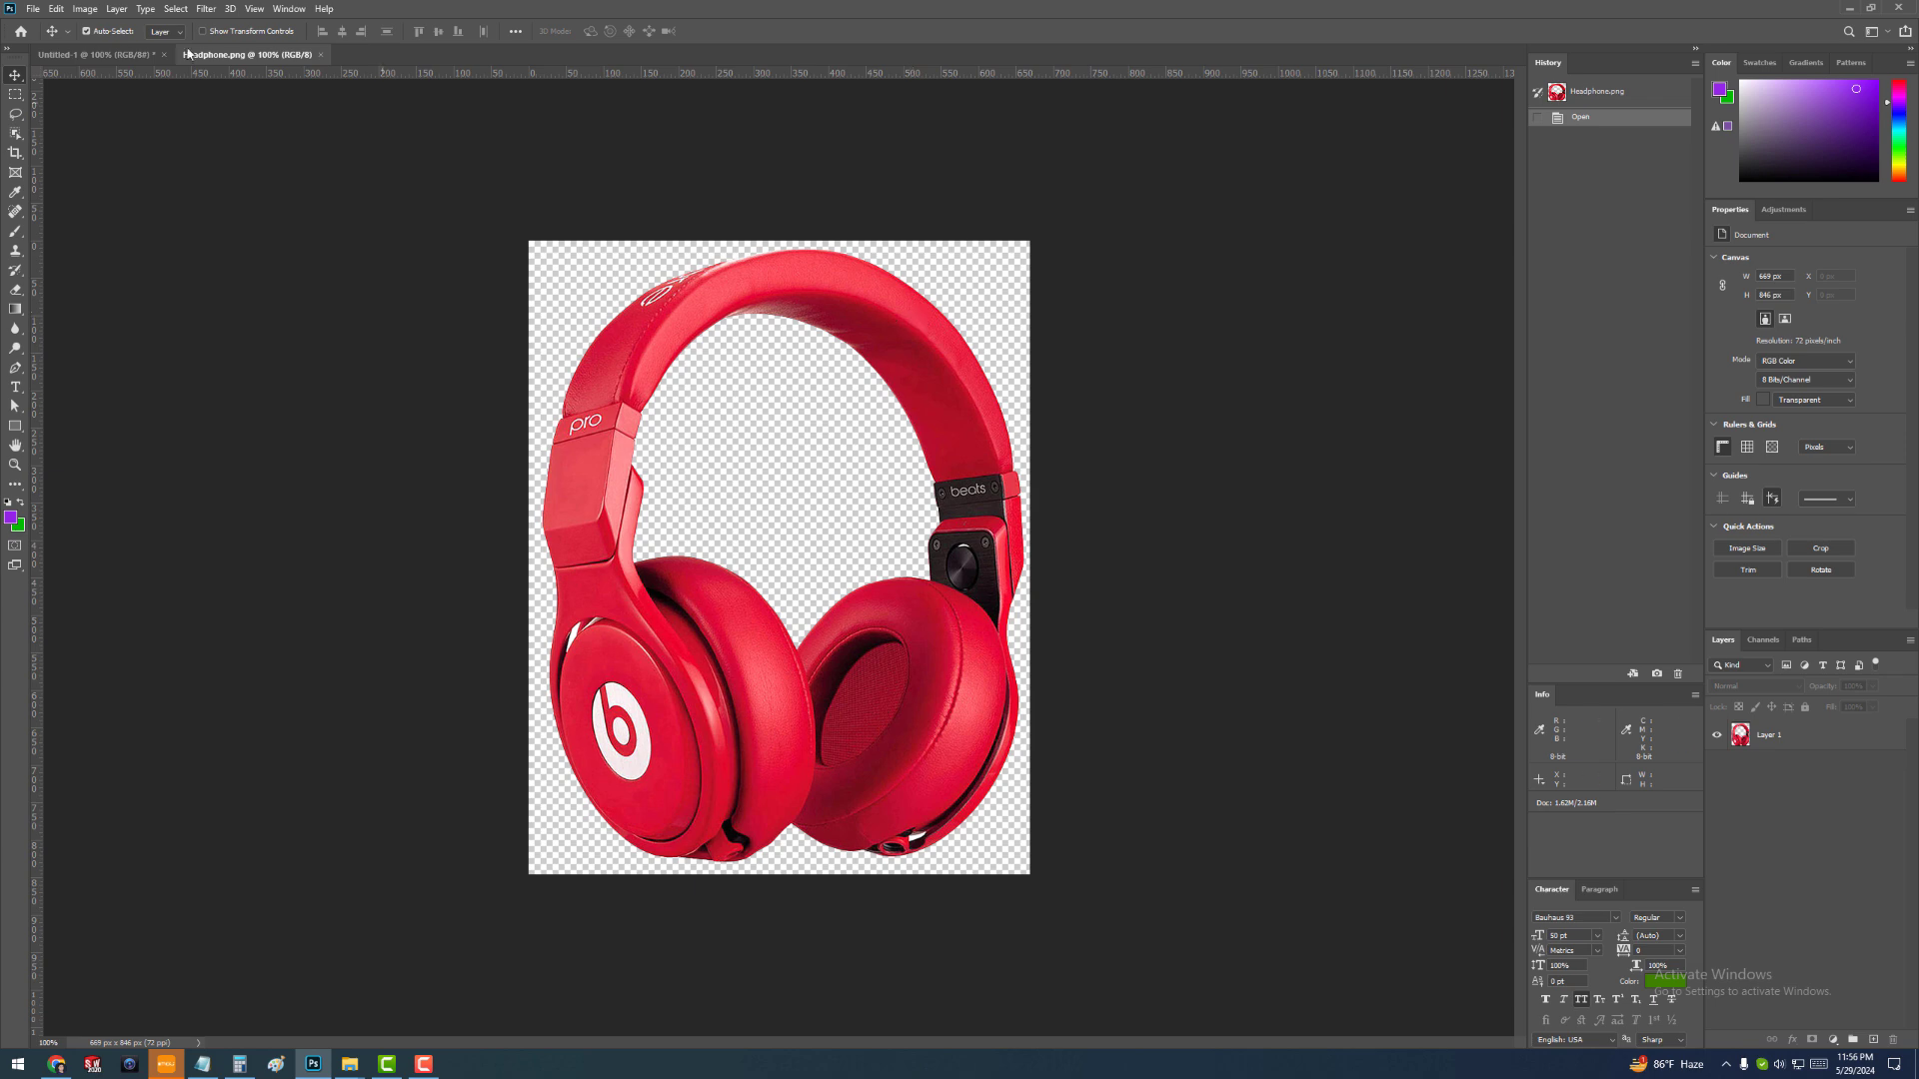
Copy the headphone image into the untitled poster document and convert its layer to a smart object
left_click(120, 55)
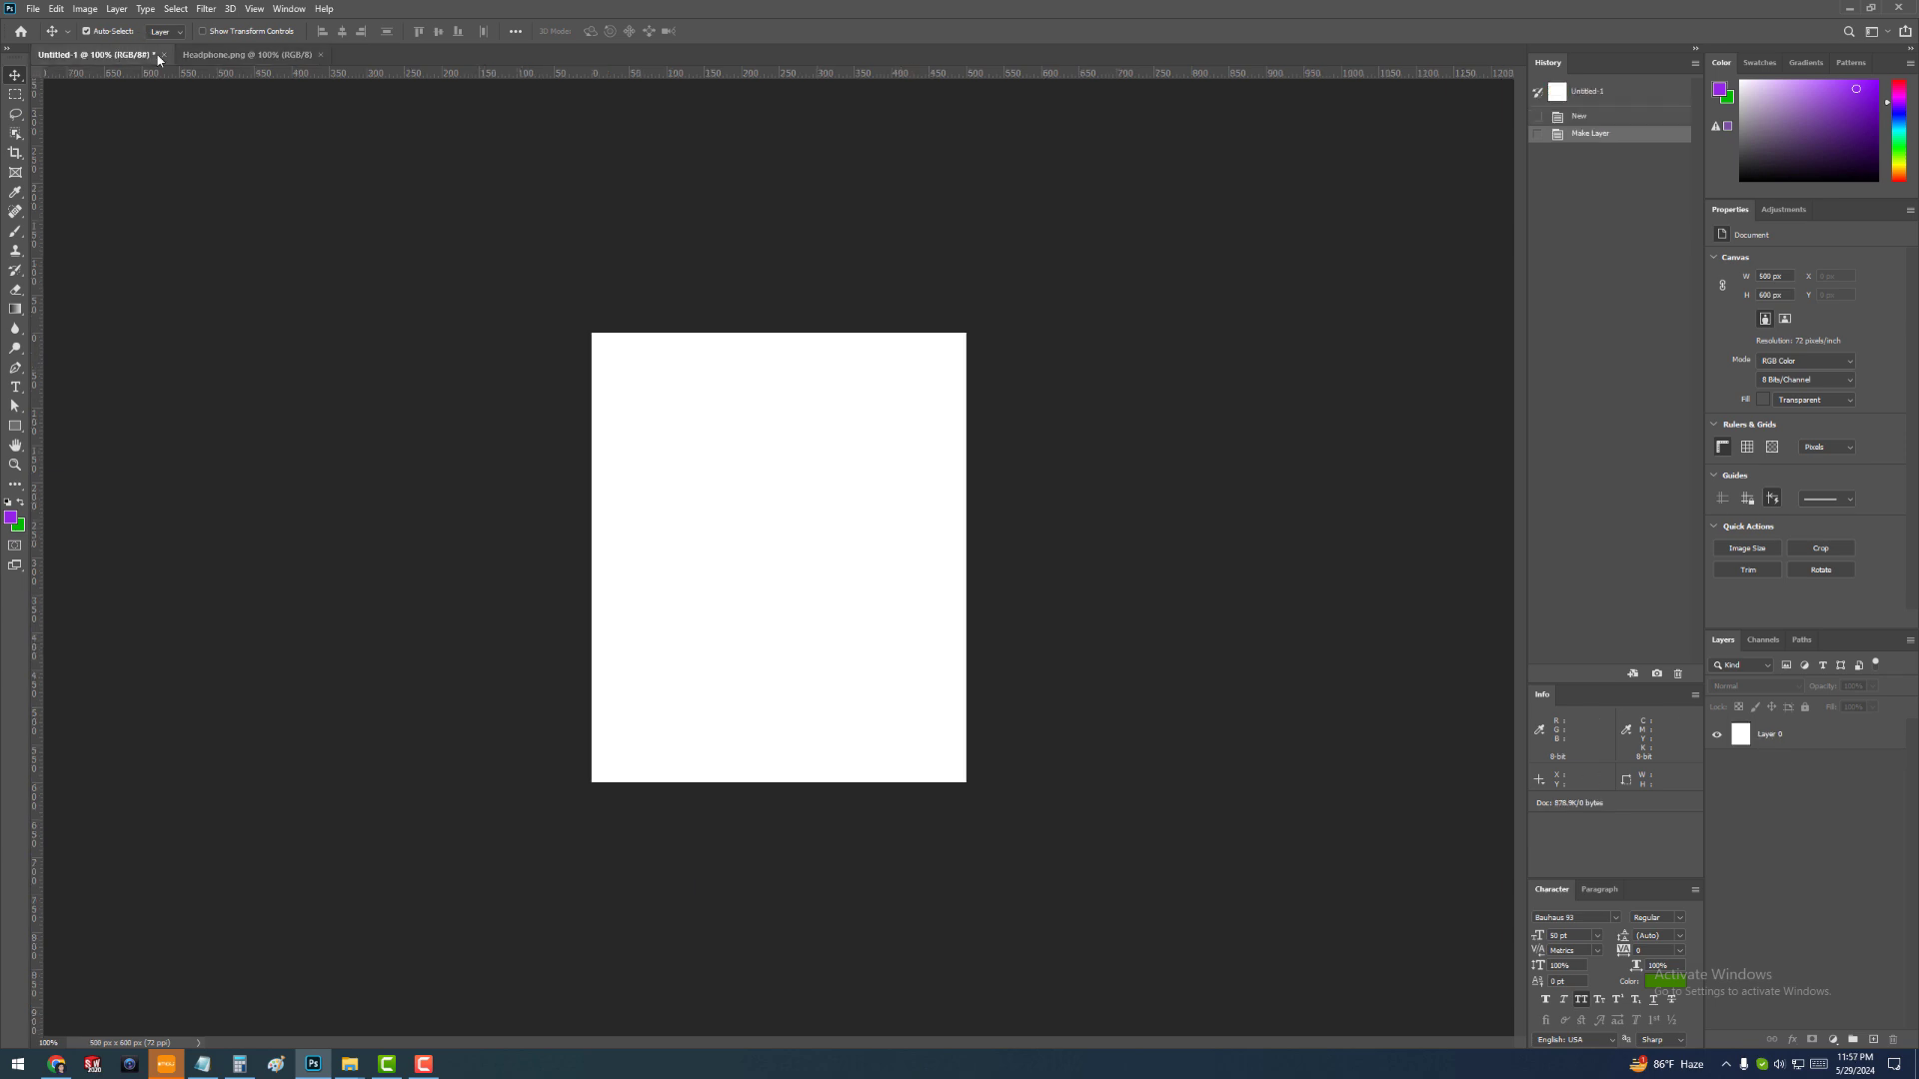
left_click(228, 57)
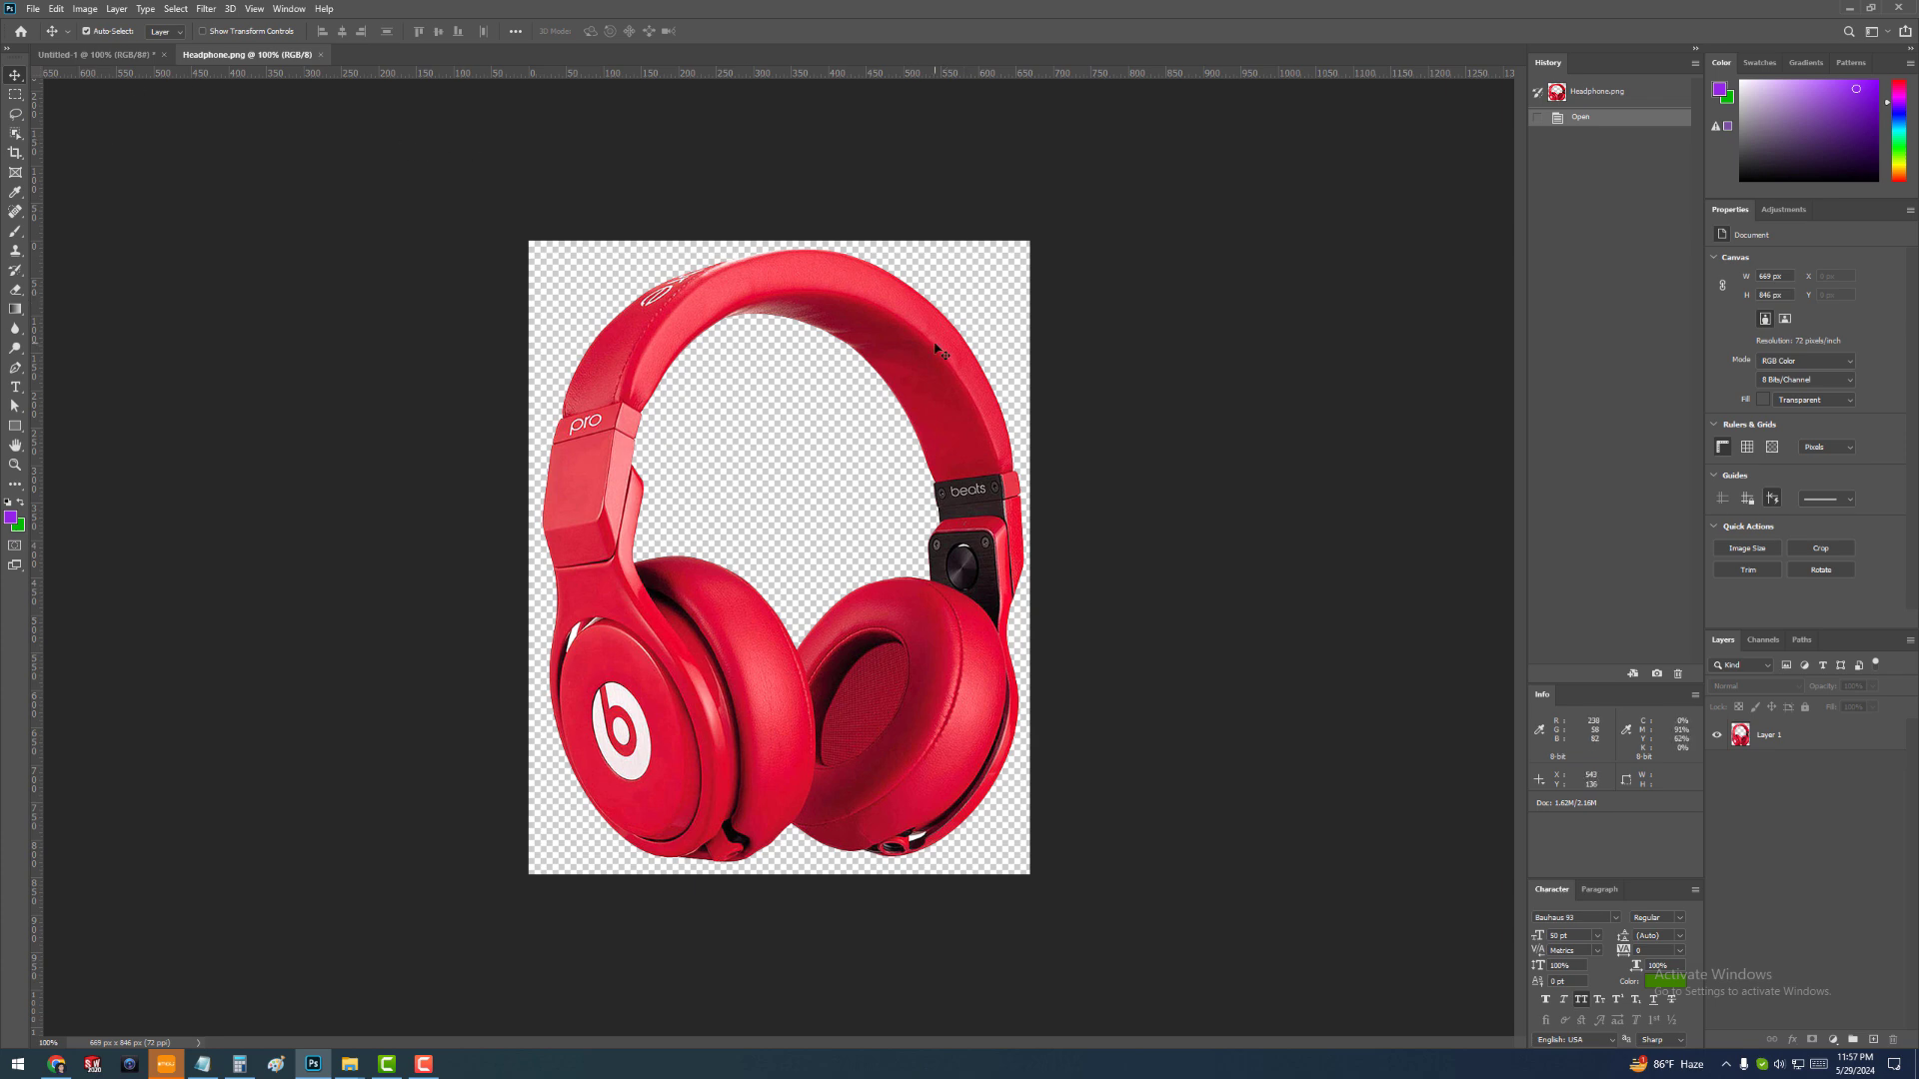
left_click_drag(890, 315, 822, 527)
left_click_drag(932, 551, 885, 453)
right_click(1839, 739)
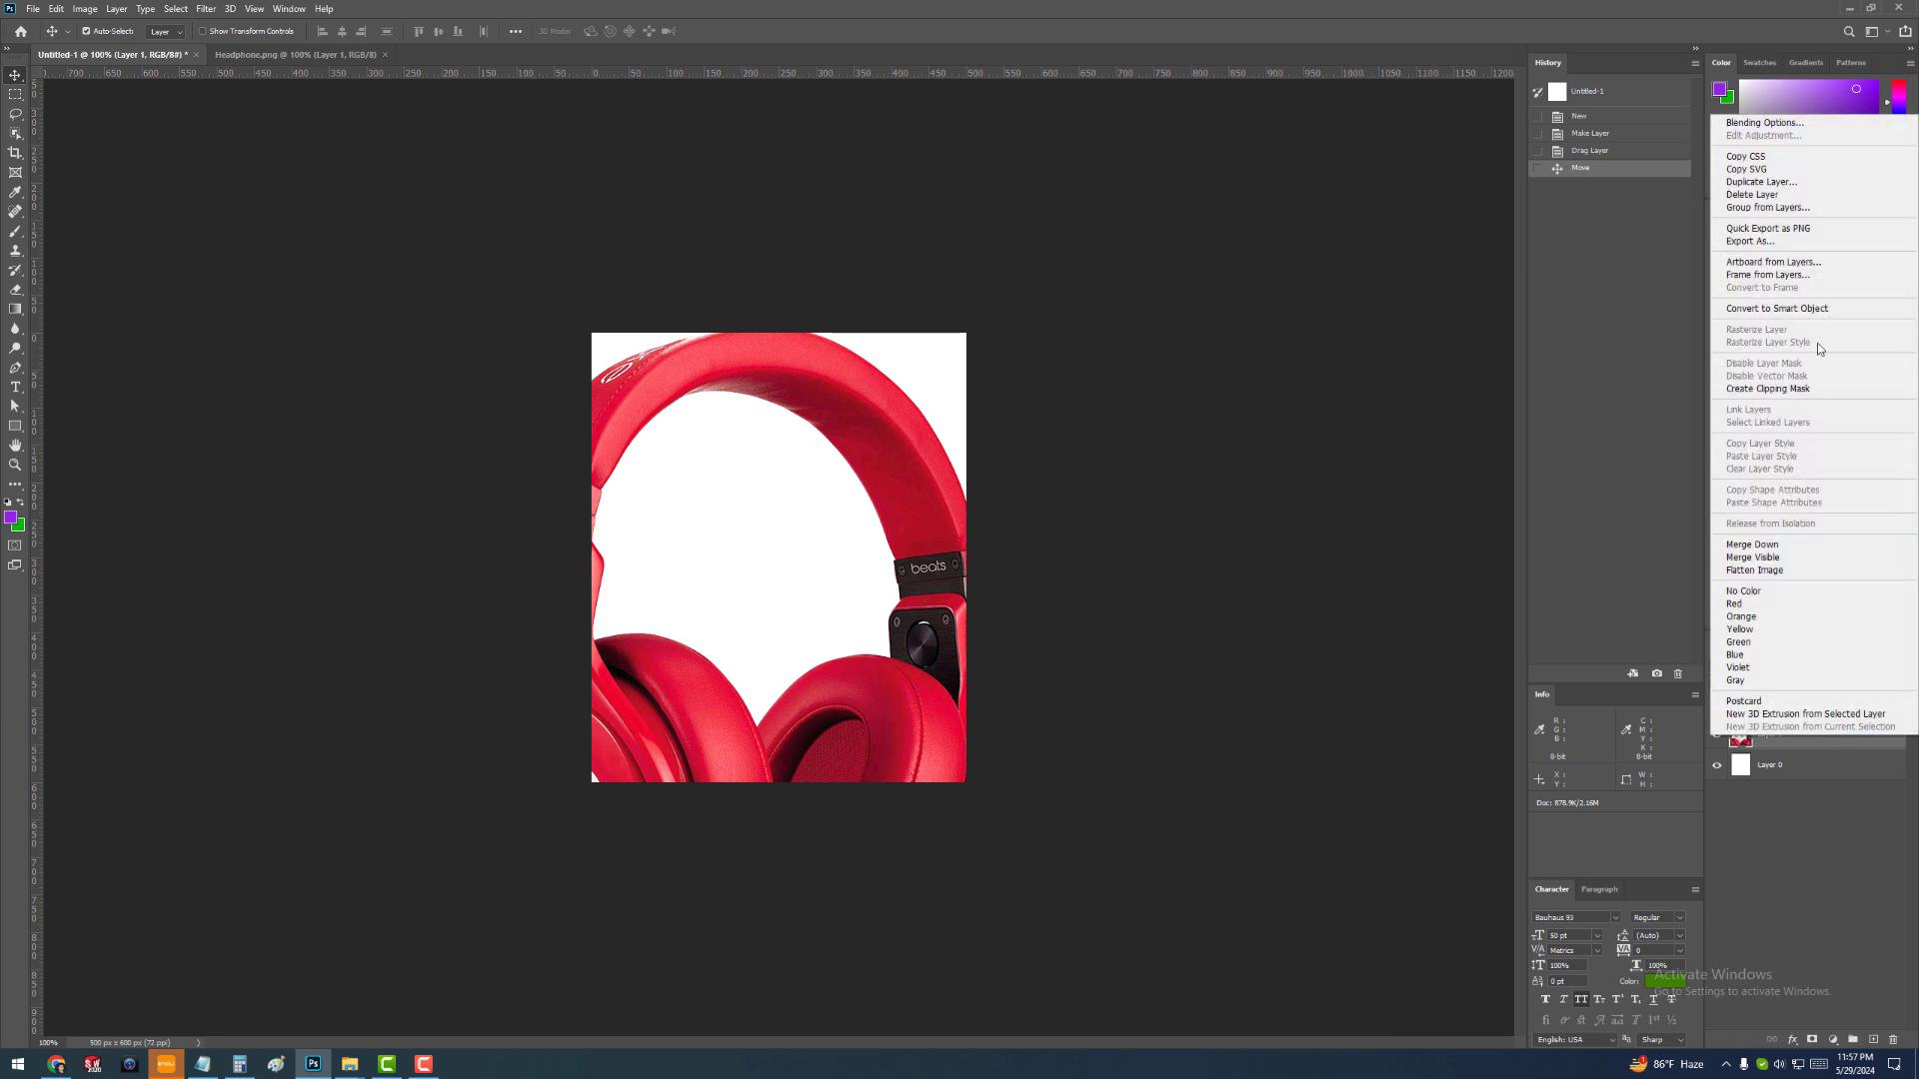
left_click(1829, 310)
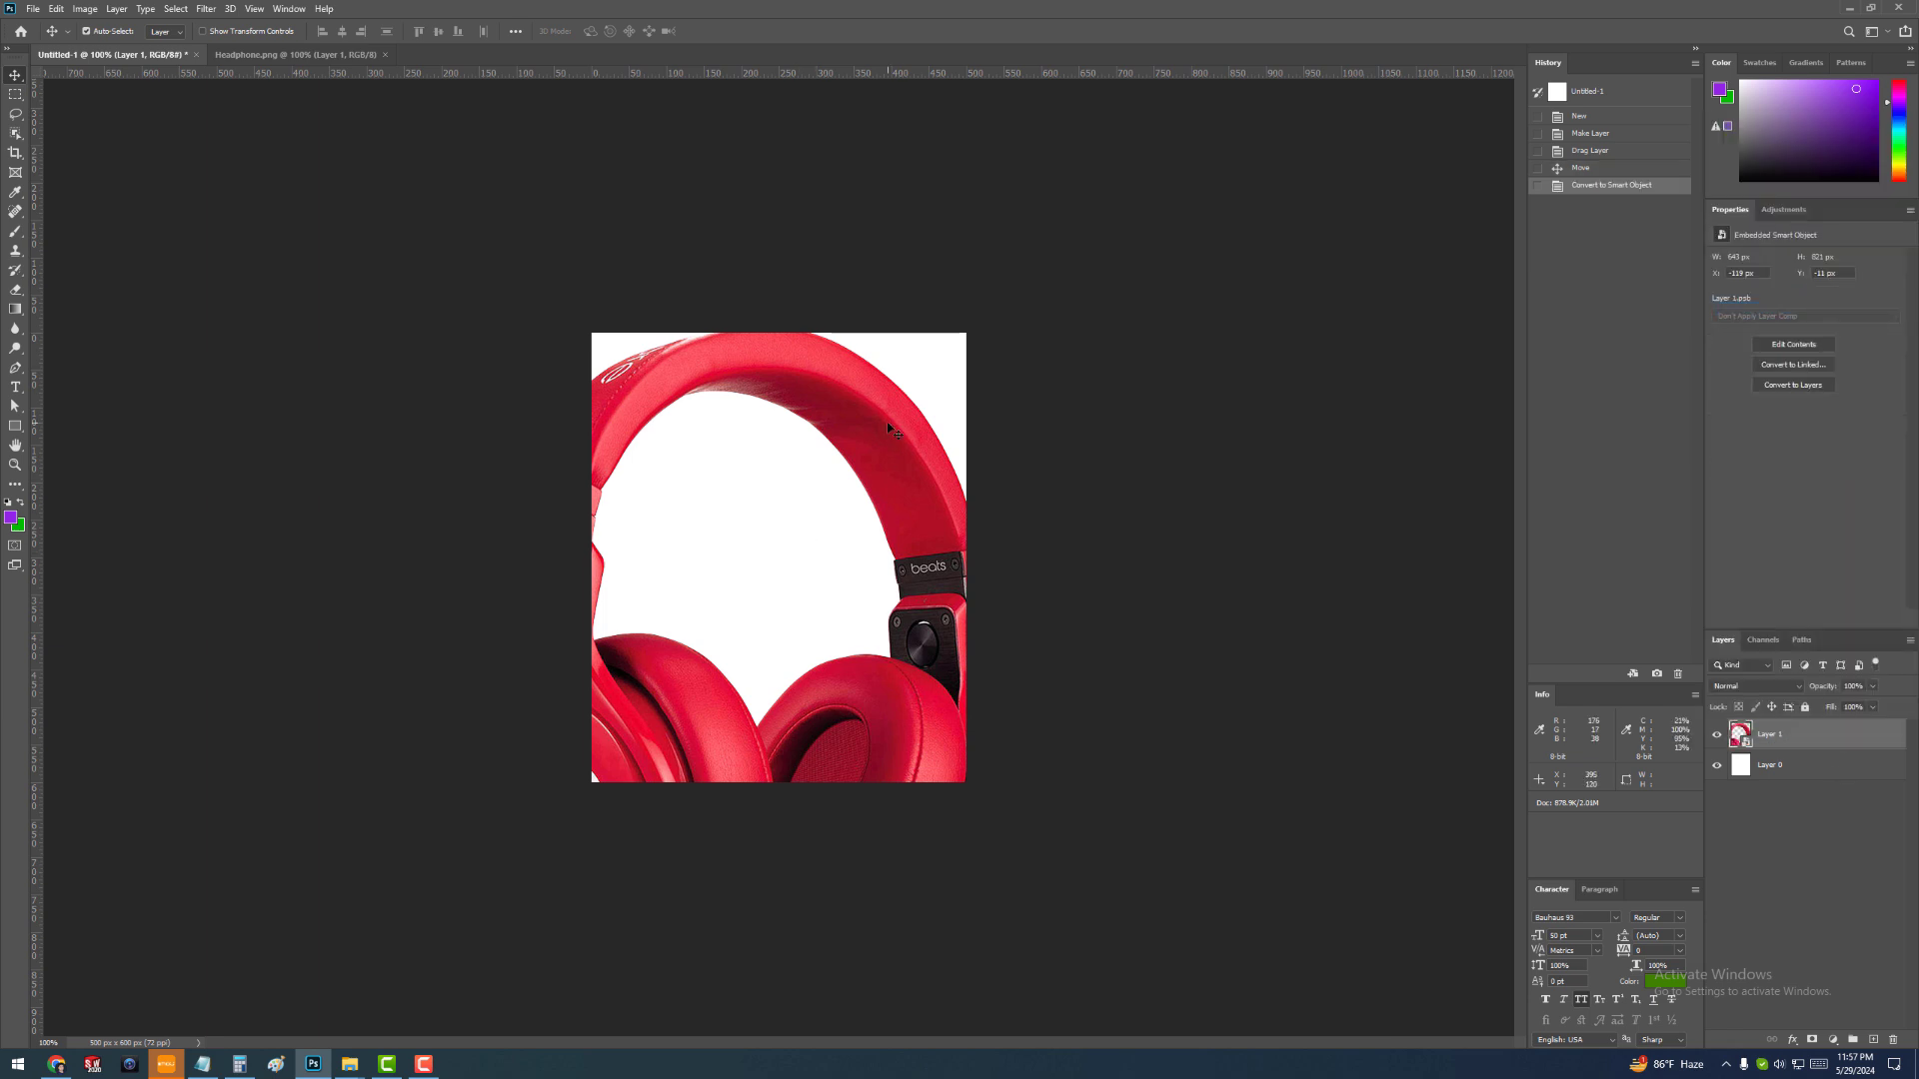
Scale the headphone smart object down to about 42.7% and place it near the centre of the canvas
key("ctrl+t")
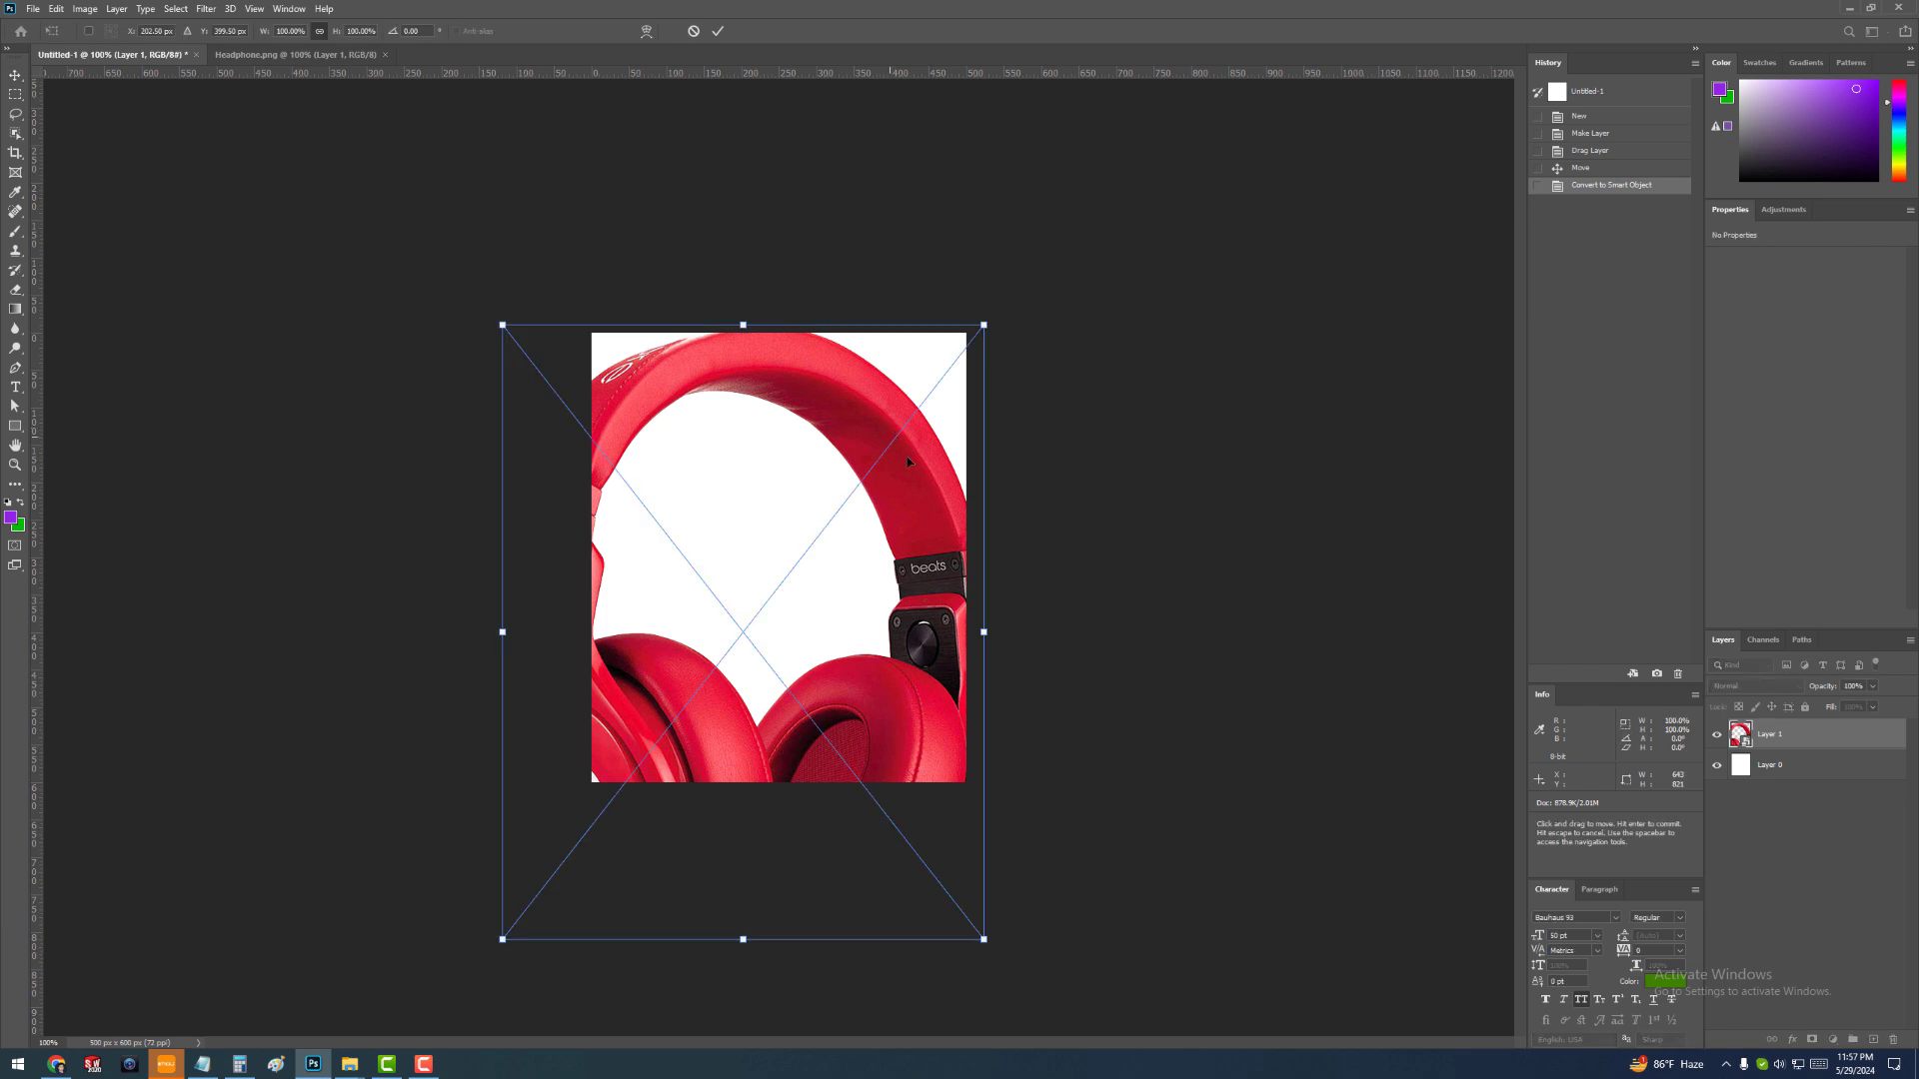
left_click_drag(502, 939, 735, 627)
left_click_drag(898, 589, 826, 657)
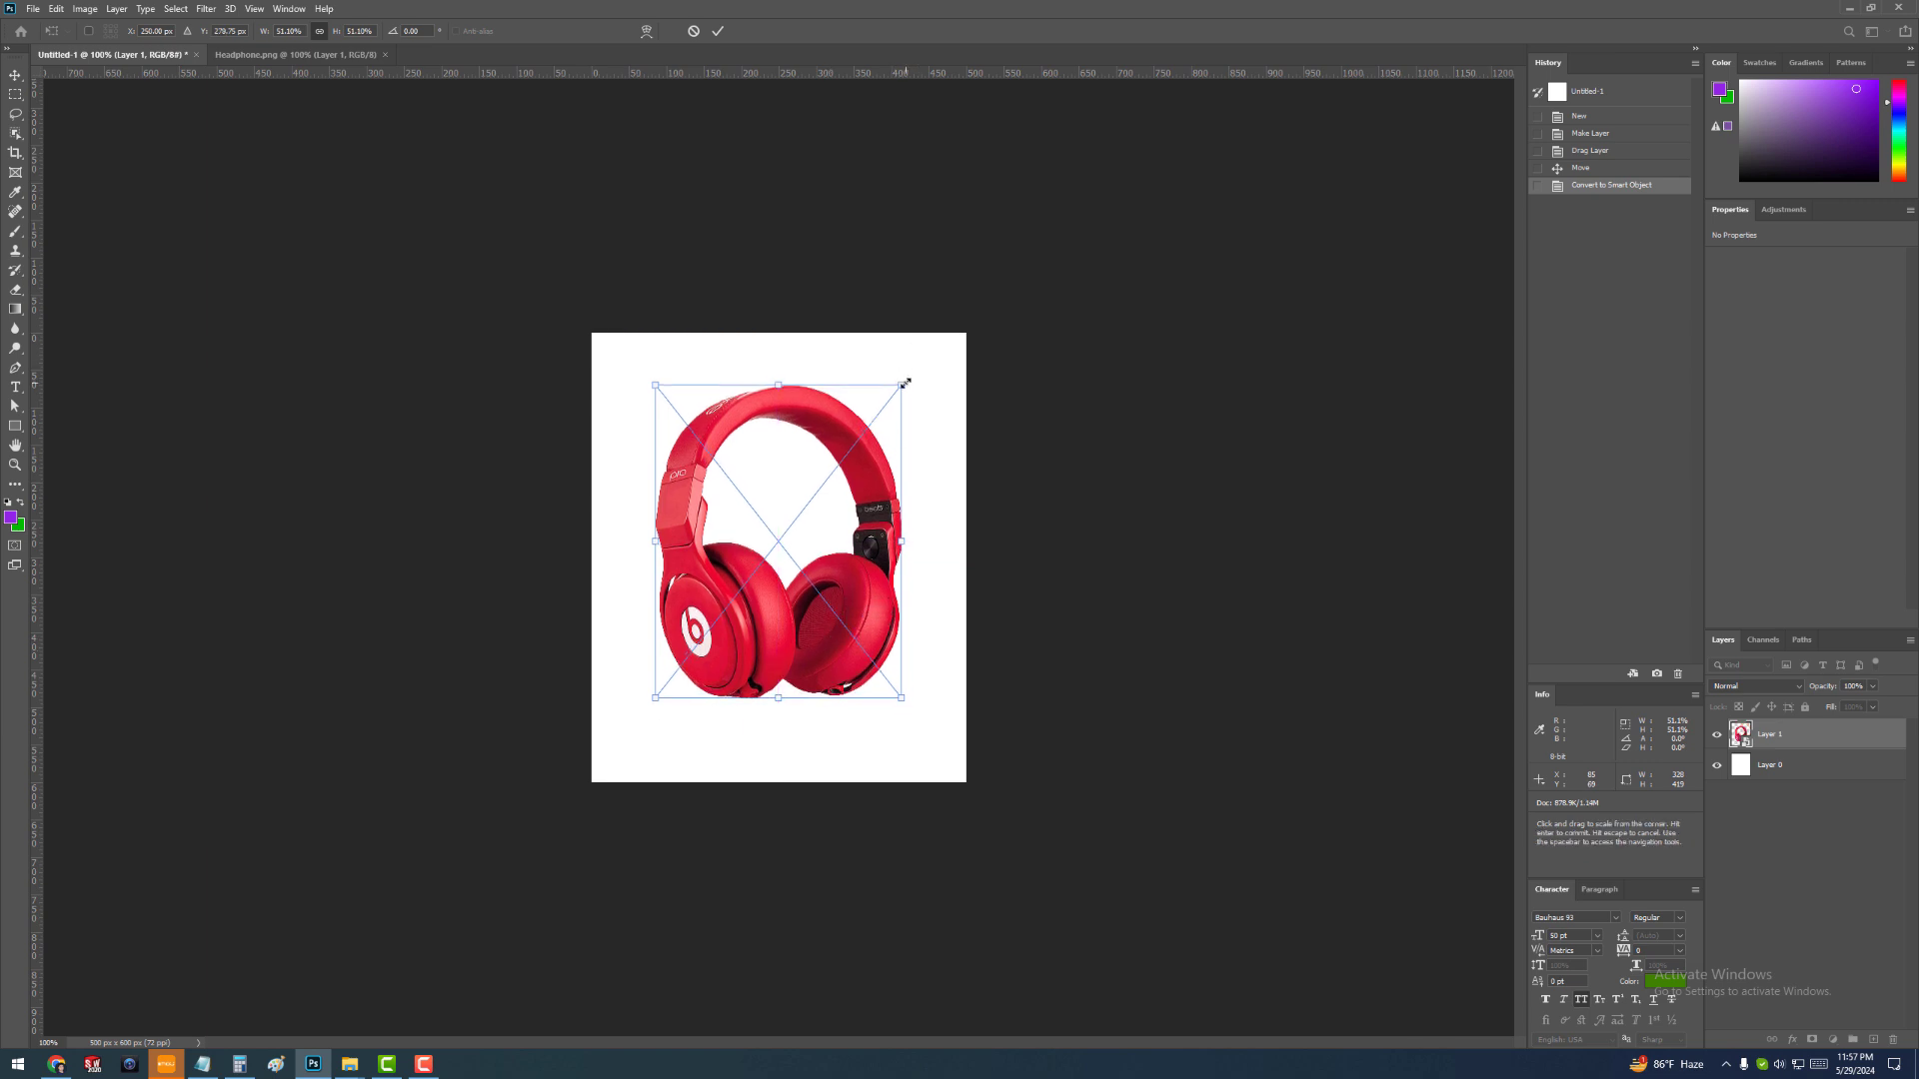
left_click_drag(905, 382, 887, 453)
mouse_move(813, 636)
left_mouse_down()
mouse_move(861, 636)
mouse_move(841, 633)
left_mouse_up()
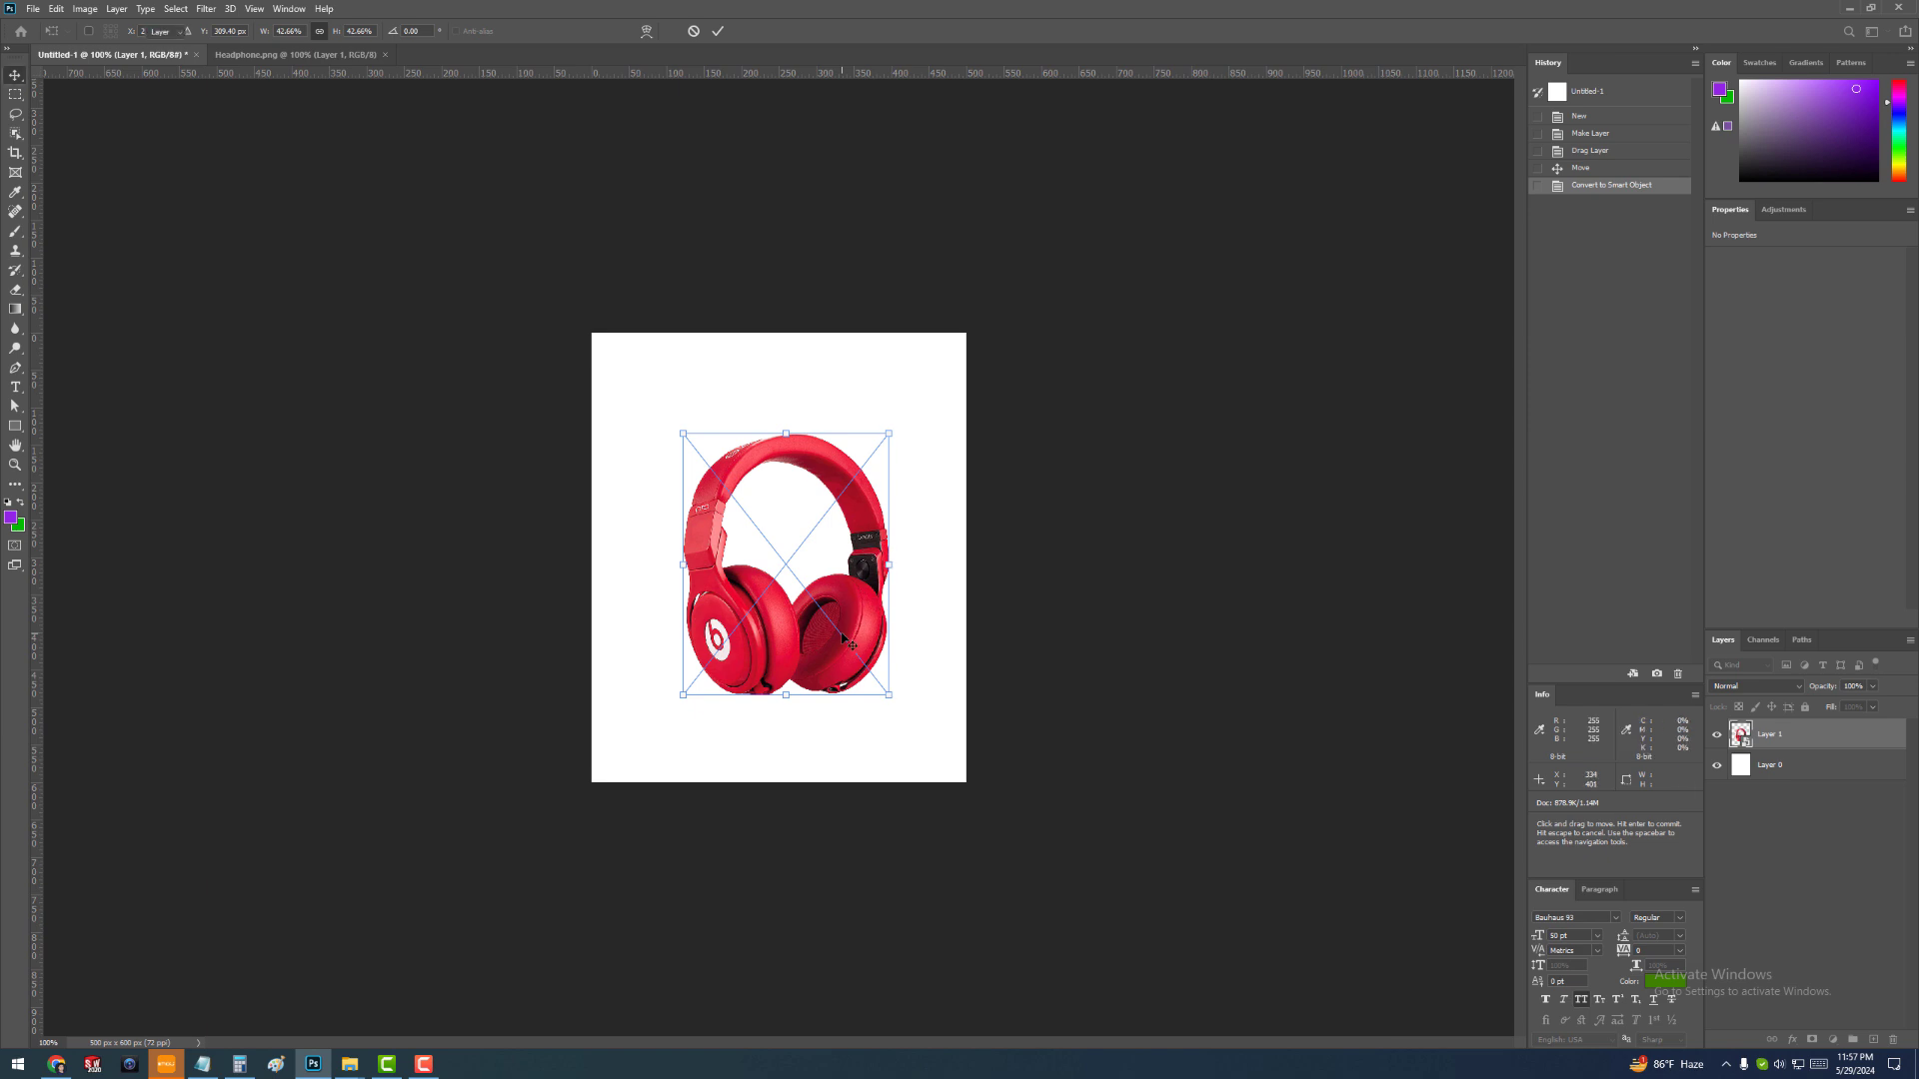
key("Return")
Hide and reshow the white base layer to check what it covers
left_click(1771, 766)
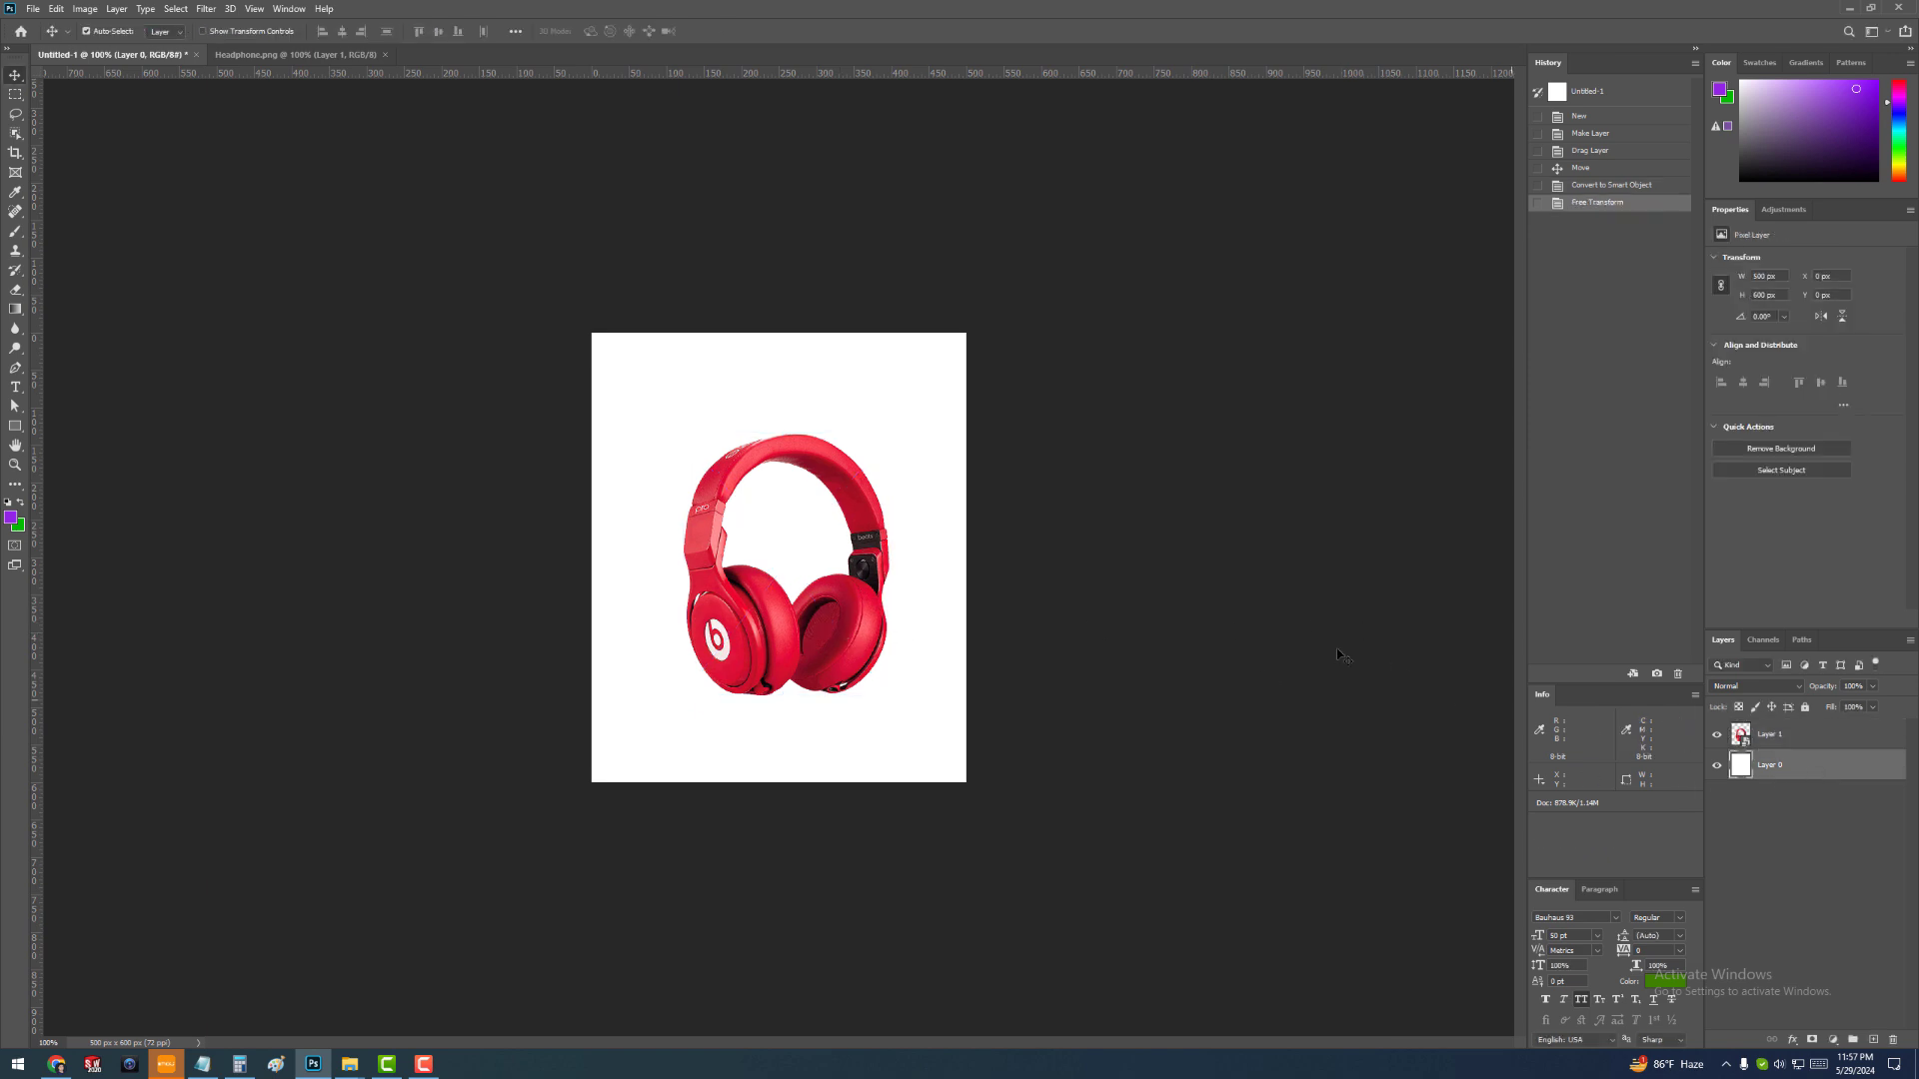
left_click(1718, 765)
left_click(1718, 766)
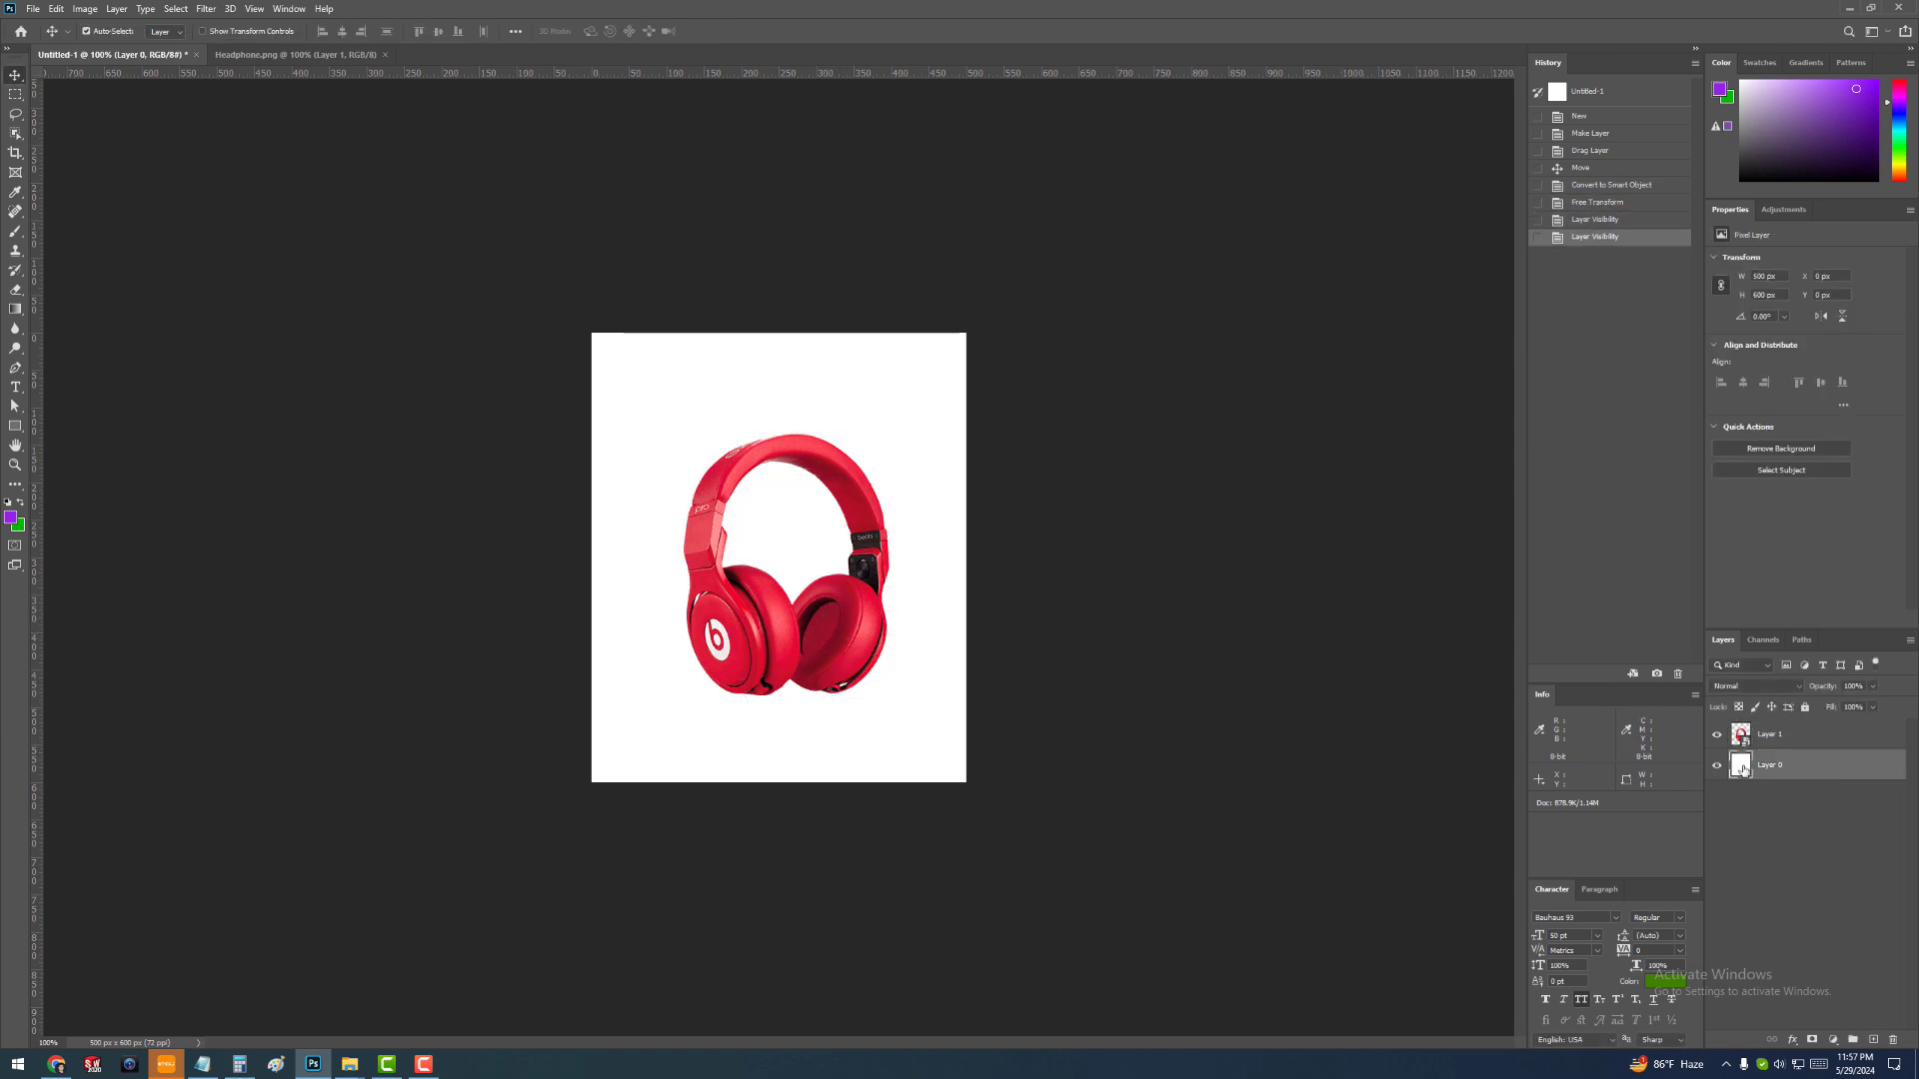
Draw a black rectangle of about 514 × 618 px covering the whole canvas, above the headphone layer
left_click(868, 639)
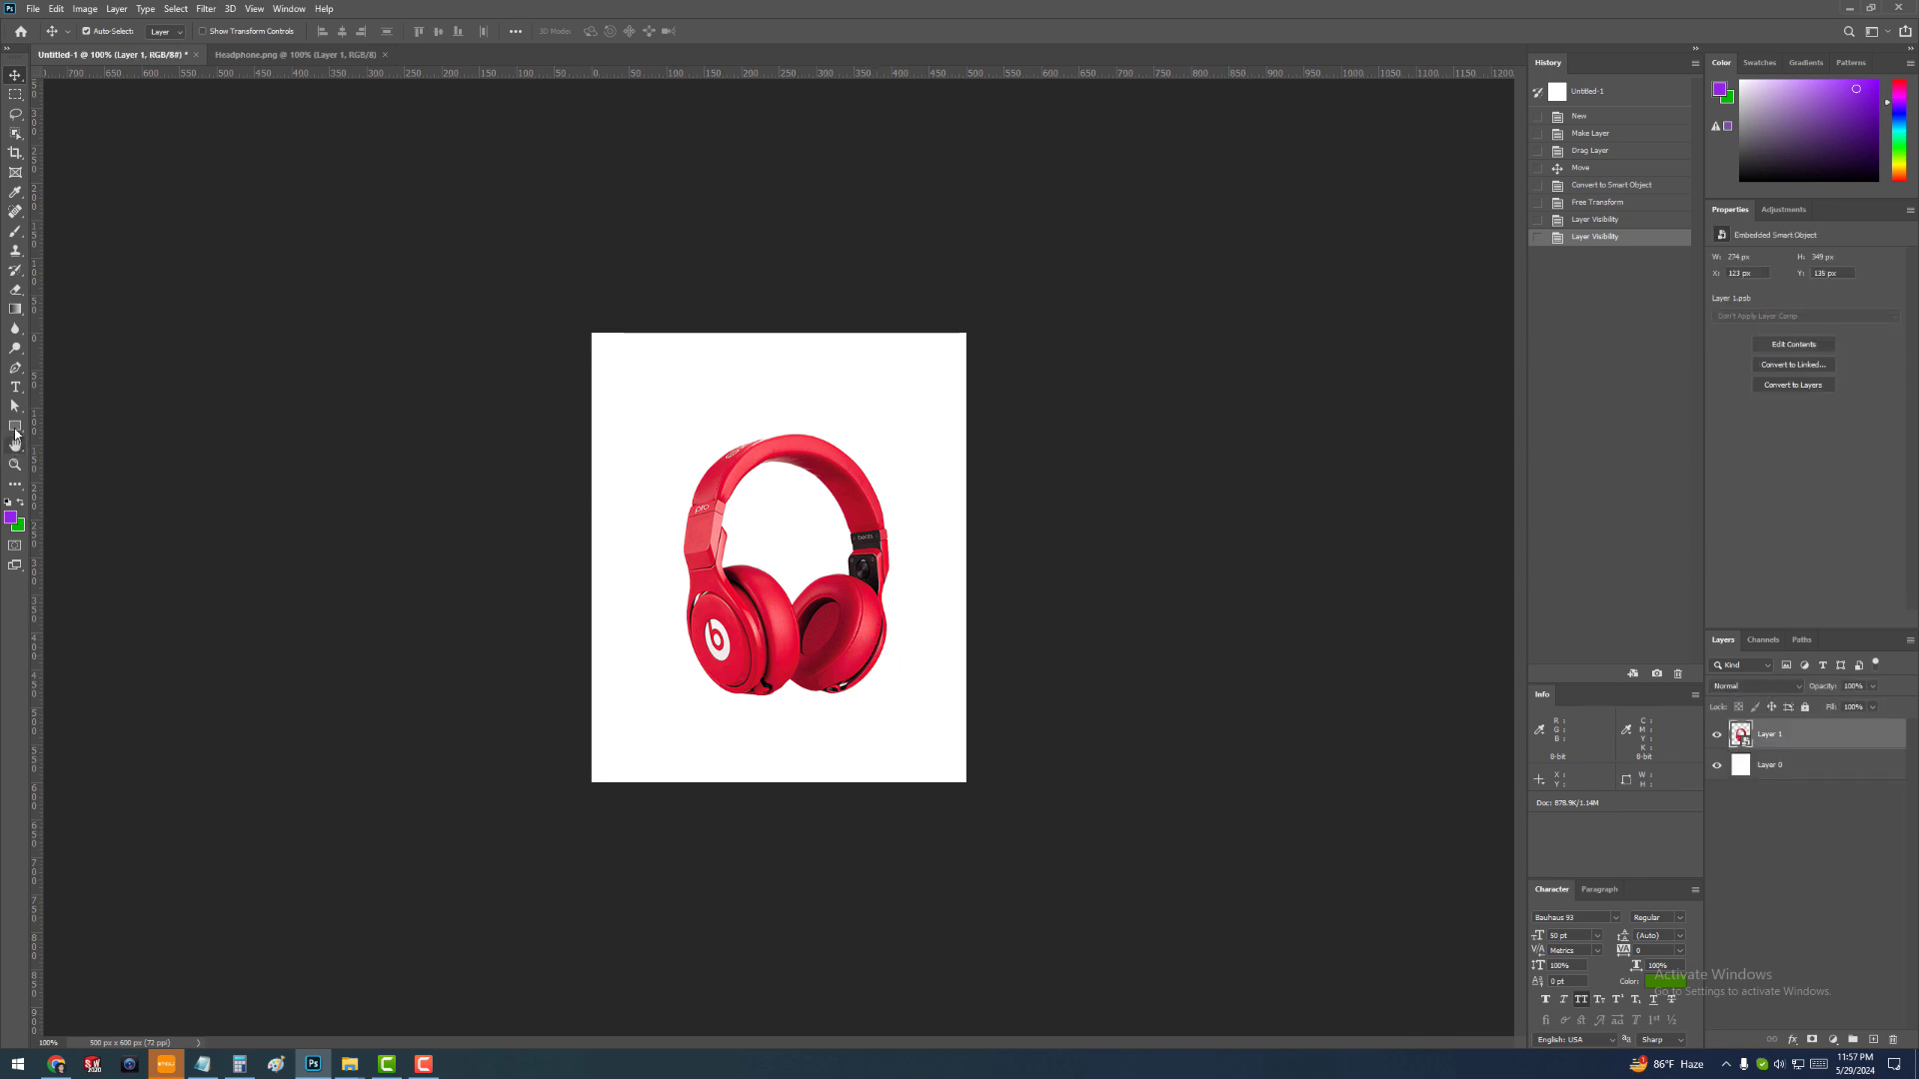
left_click(15, 426)
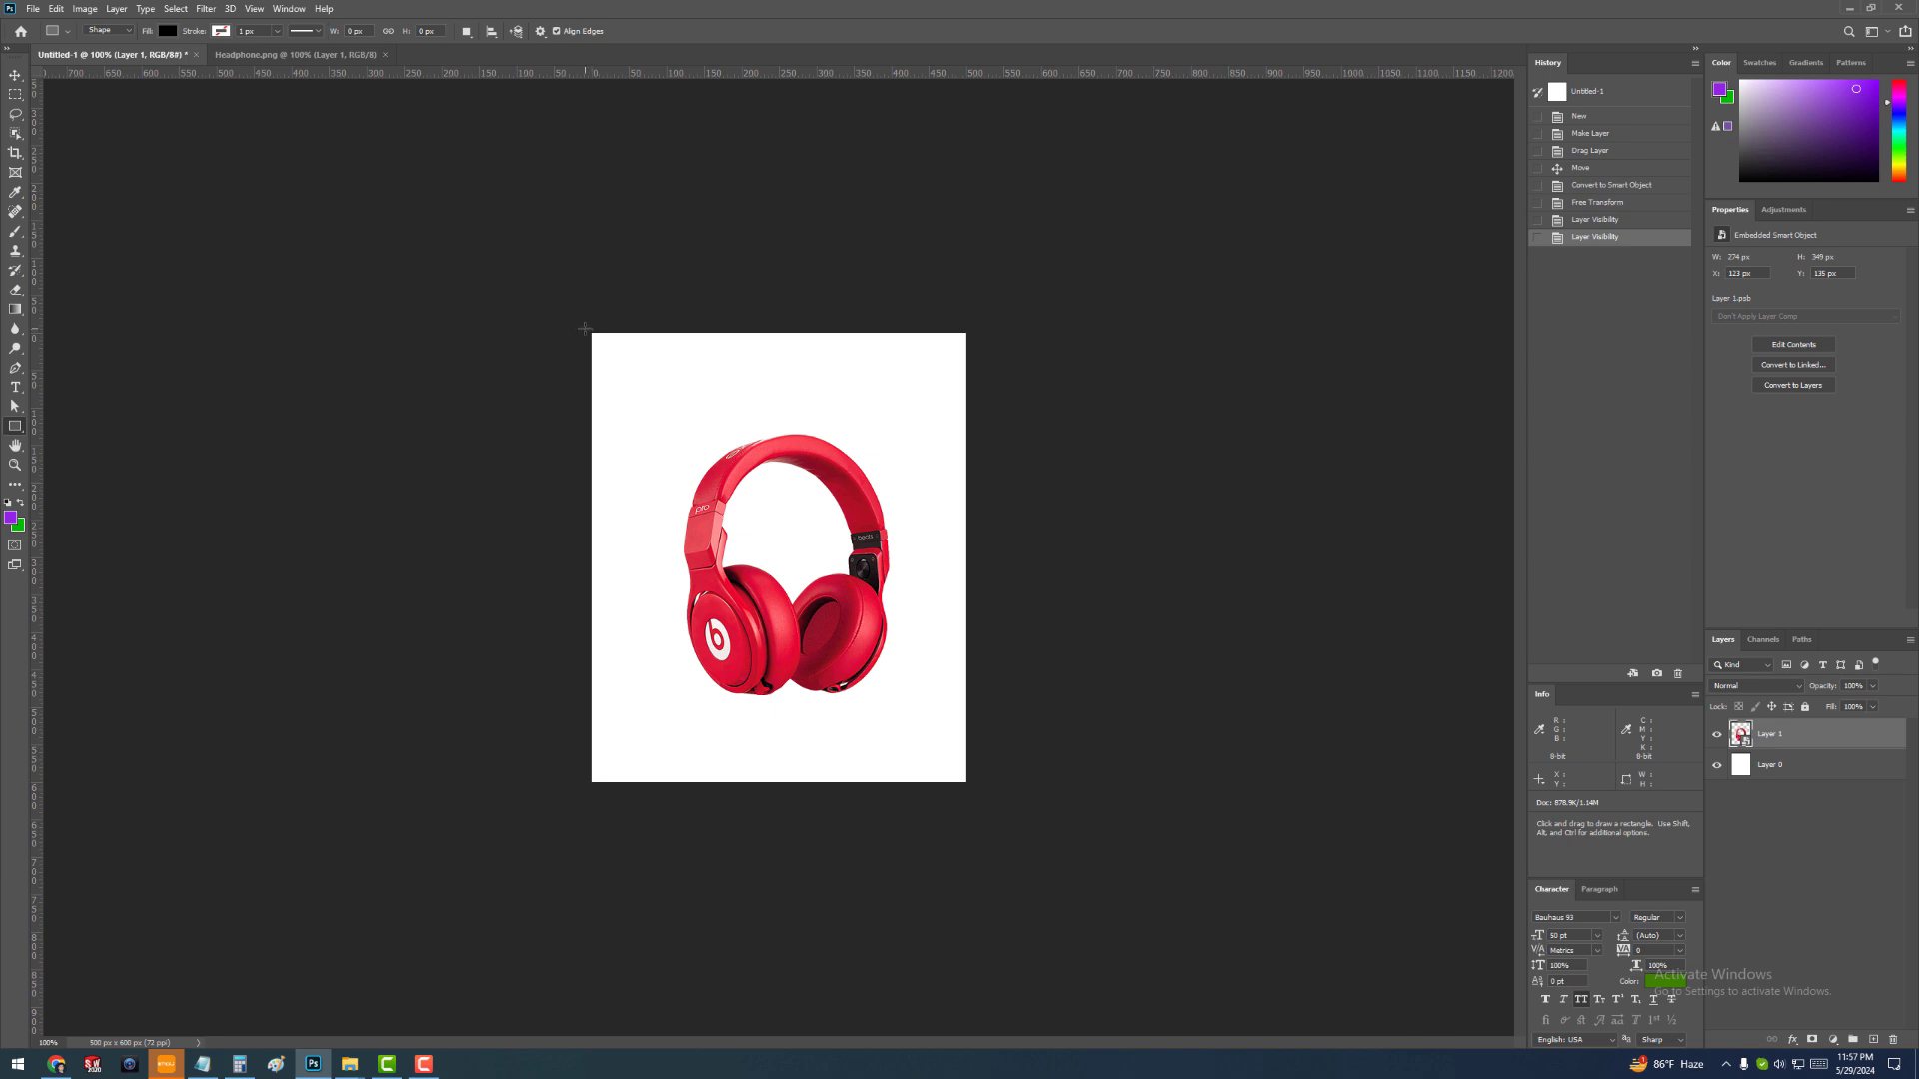
left_click_drag(587, 324, 971, 790)
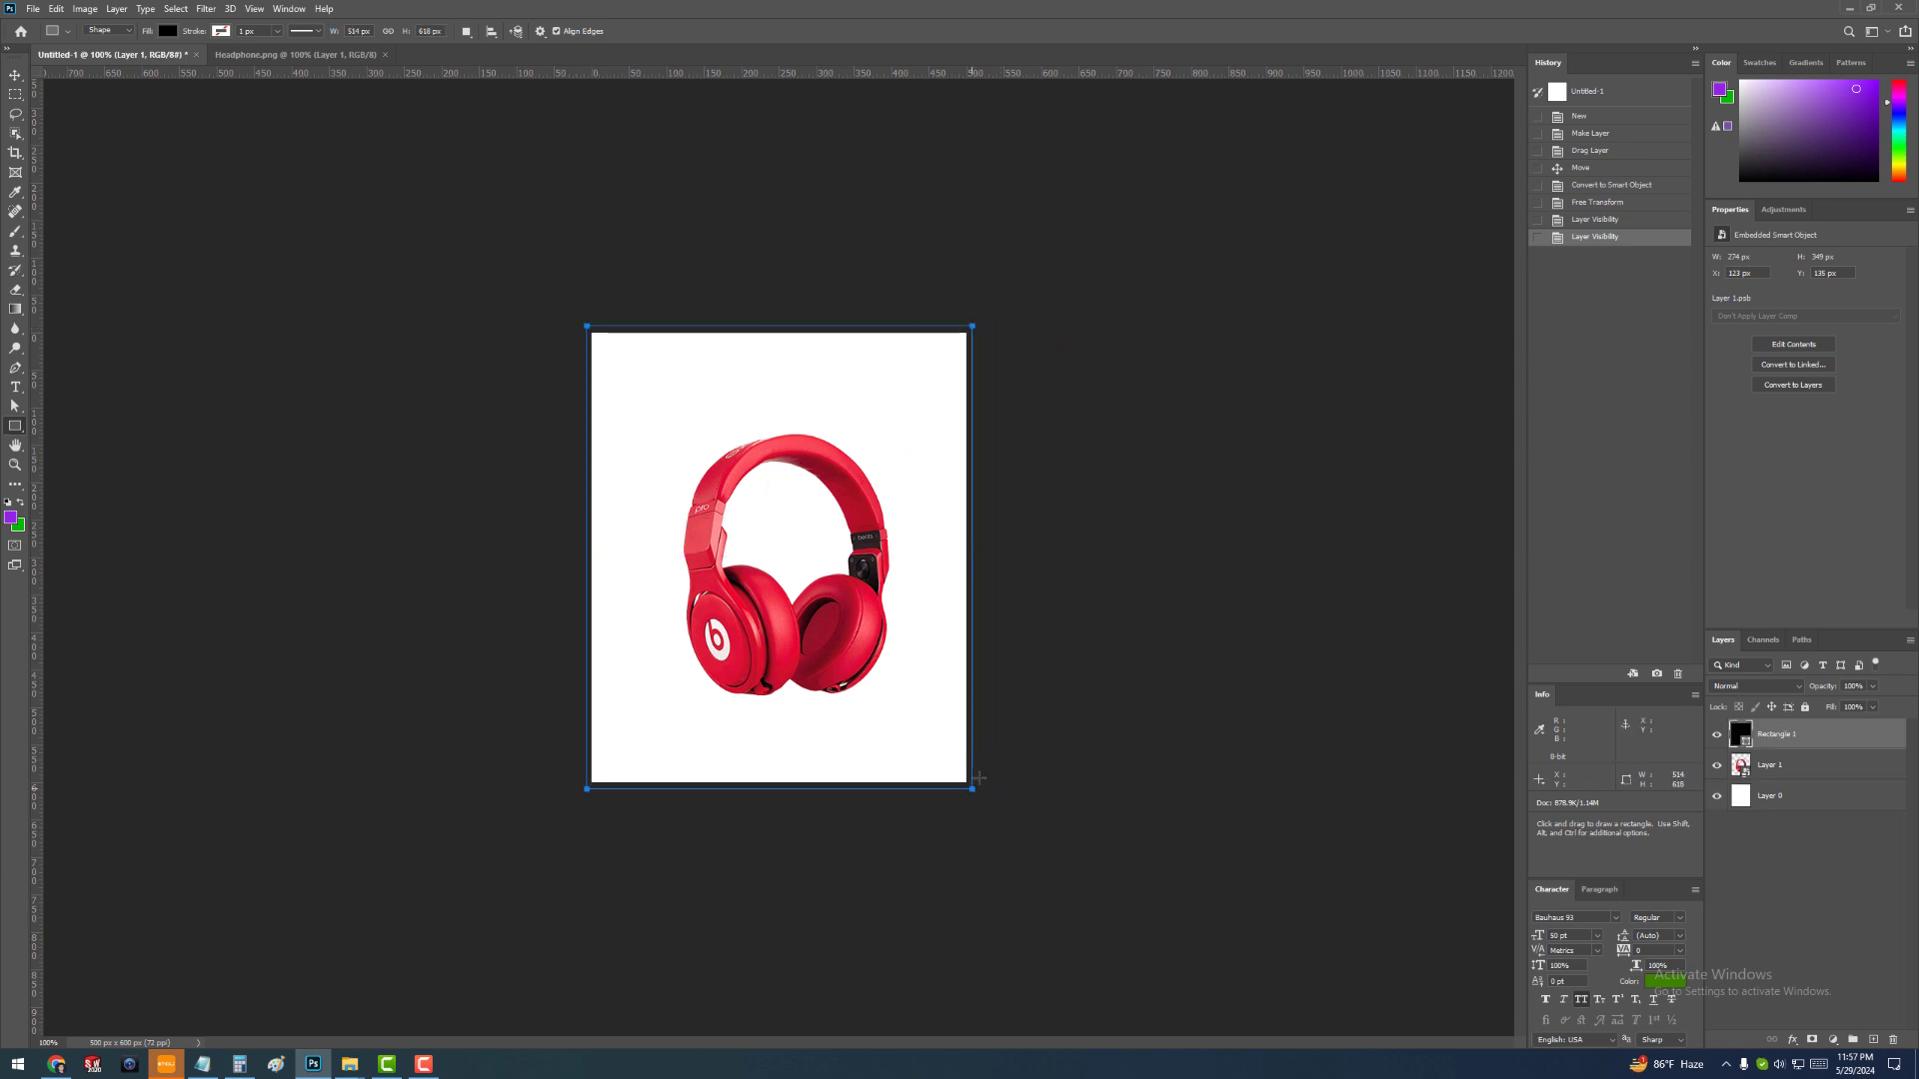
left_click(15, 75)
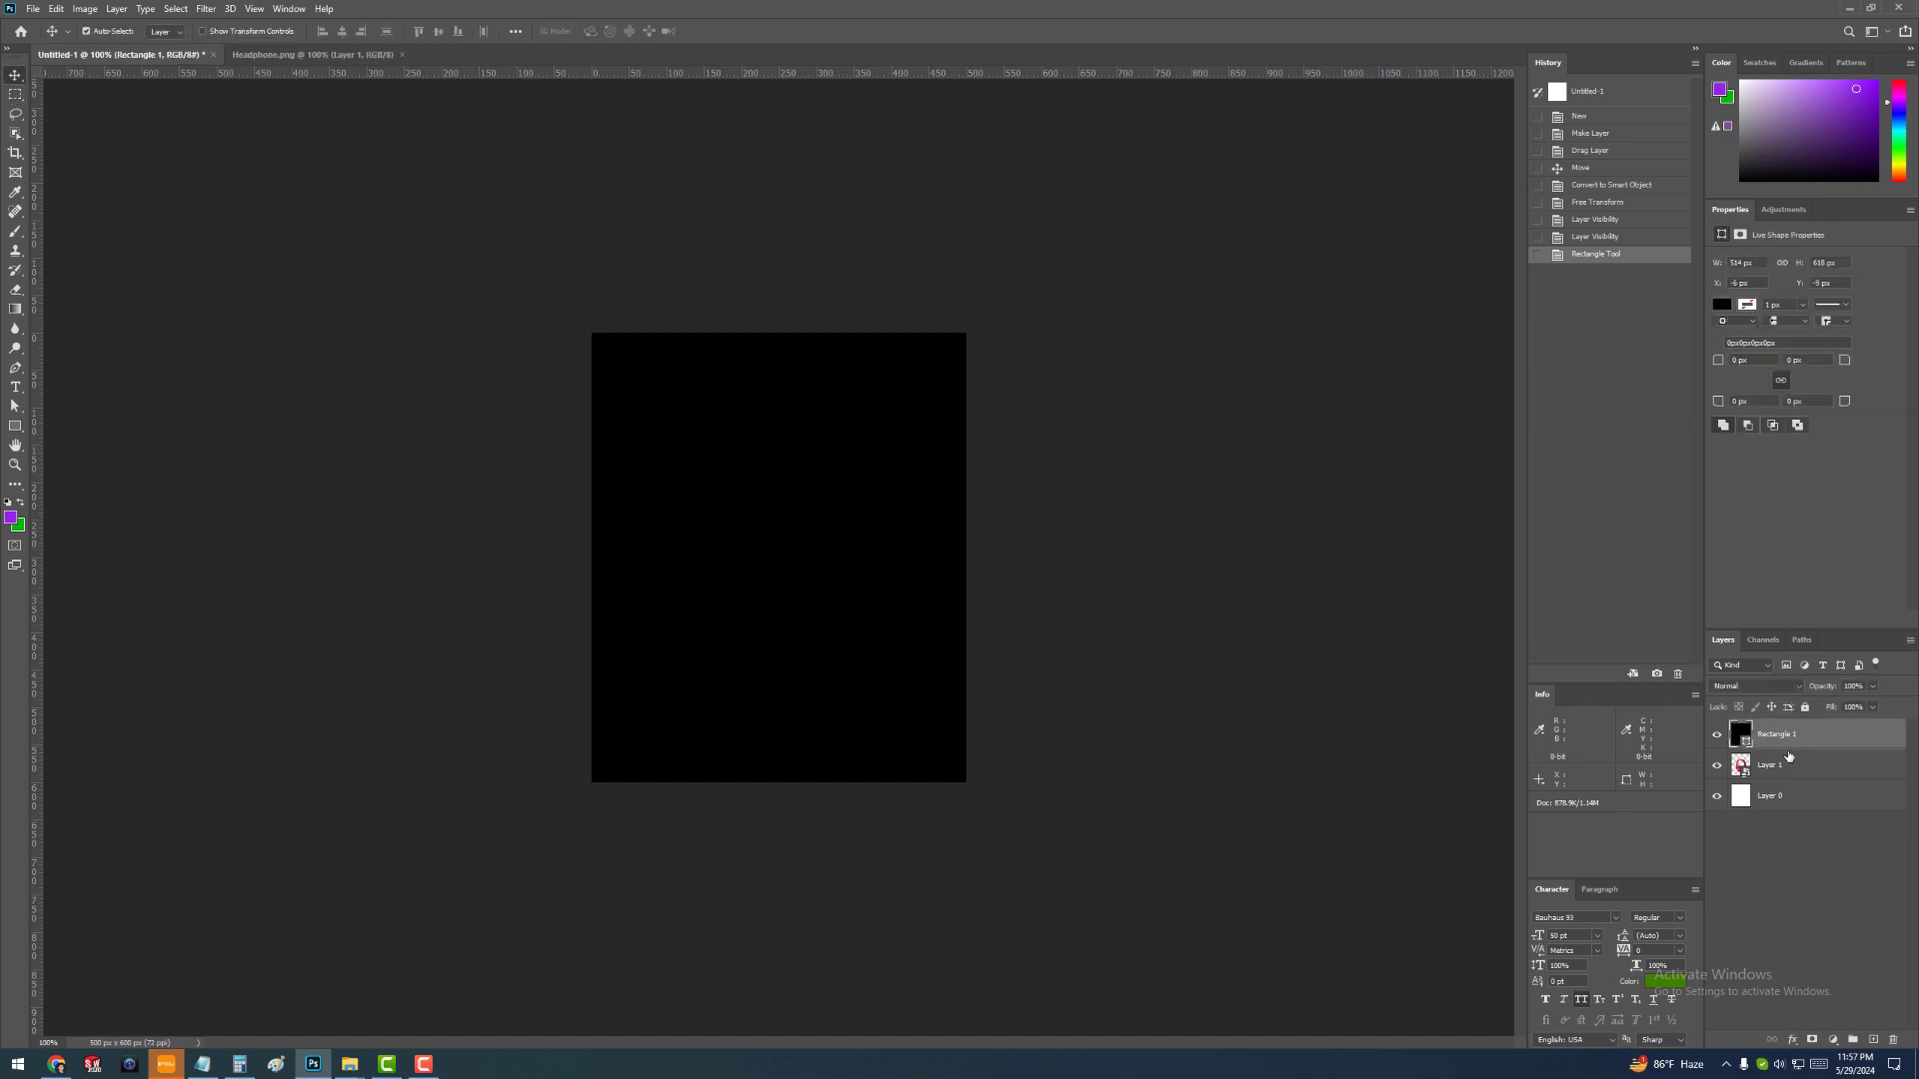
Change the rectangle's fill to white and move its layer below the headphone layer
double_click(1744, 739)
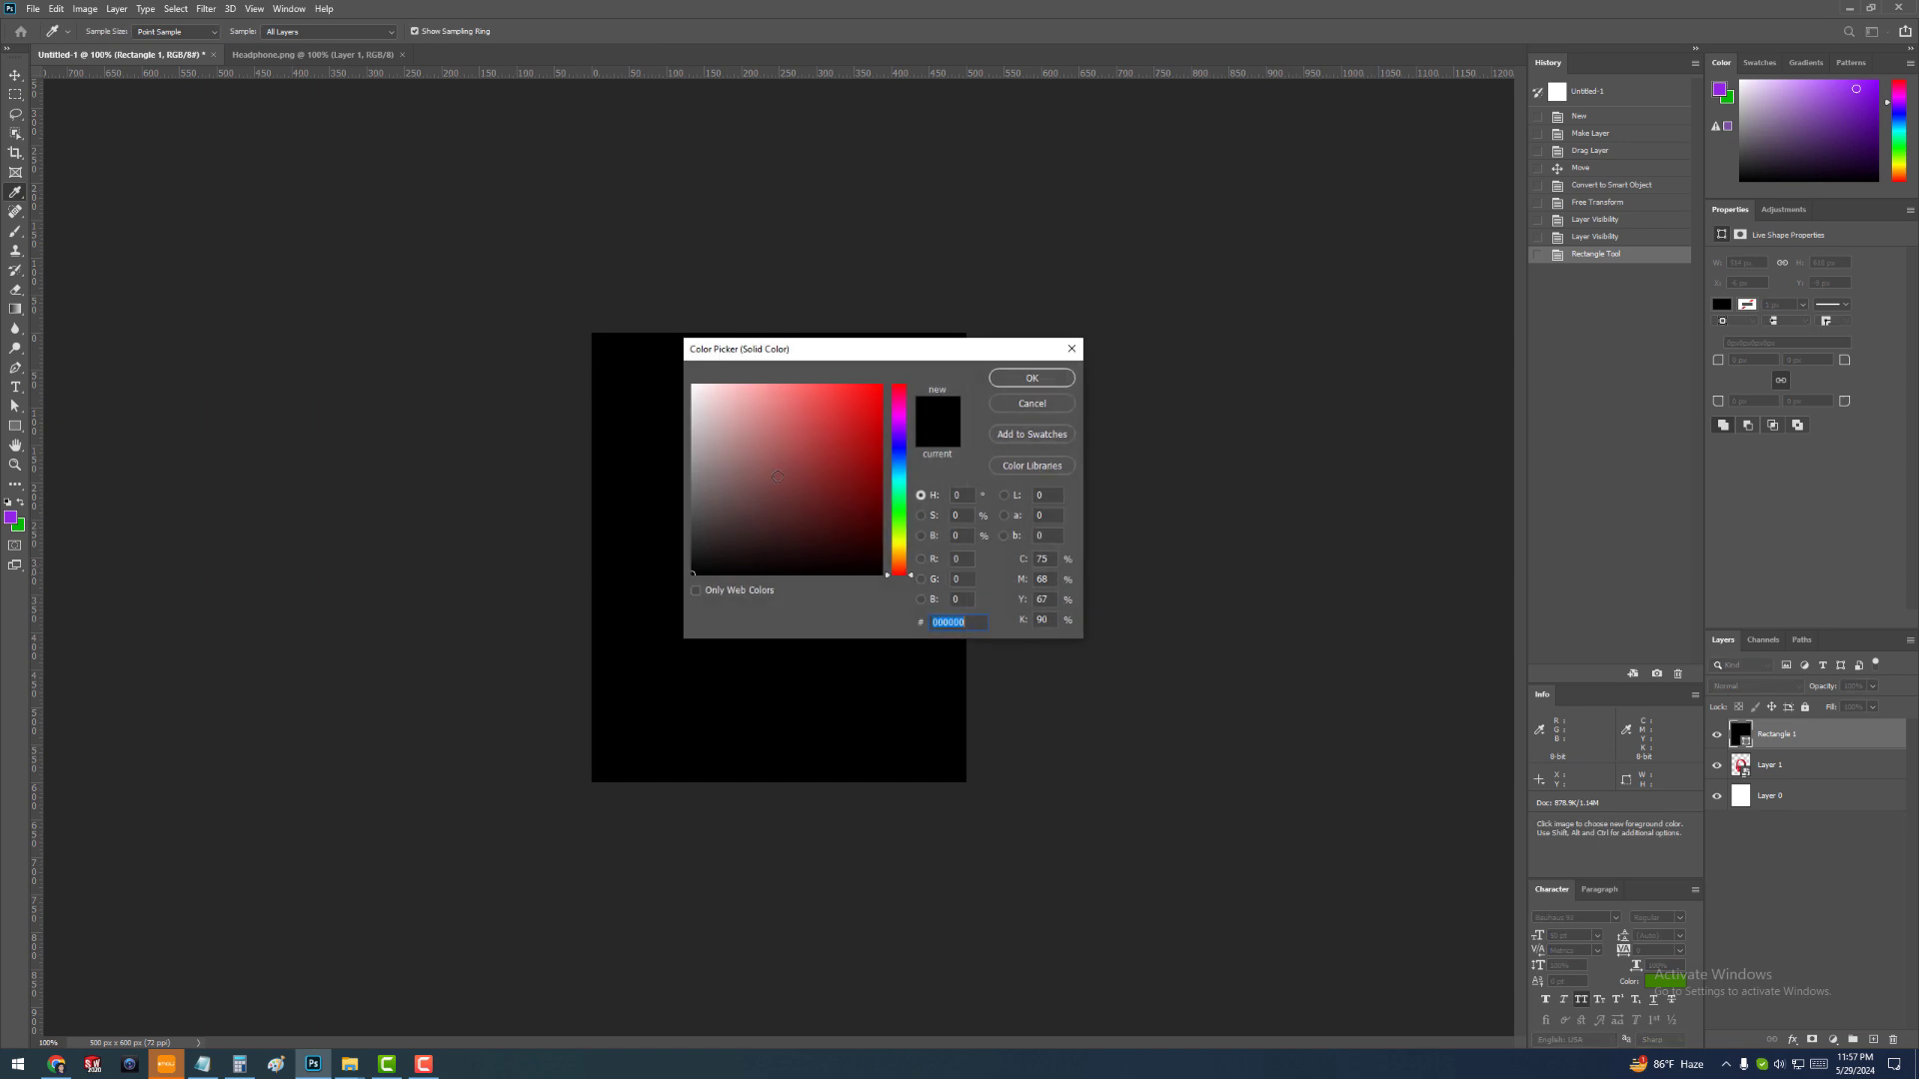
left_click_drag(722, 402, 621, 351)
left_click(1028, 379)
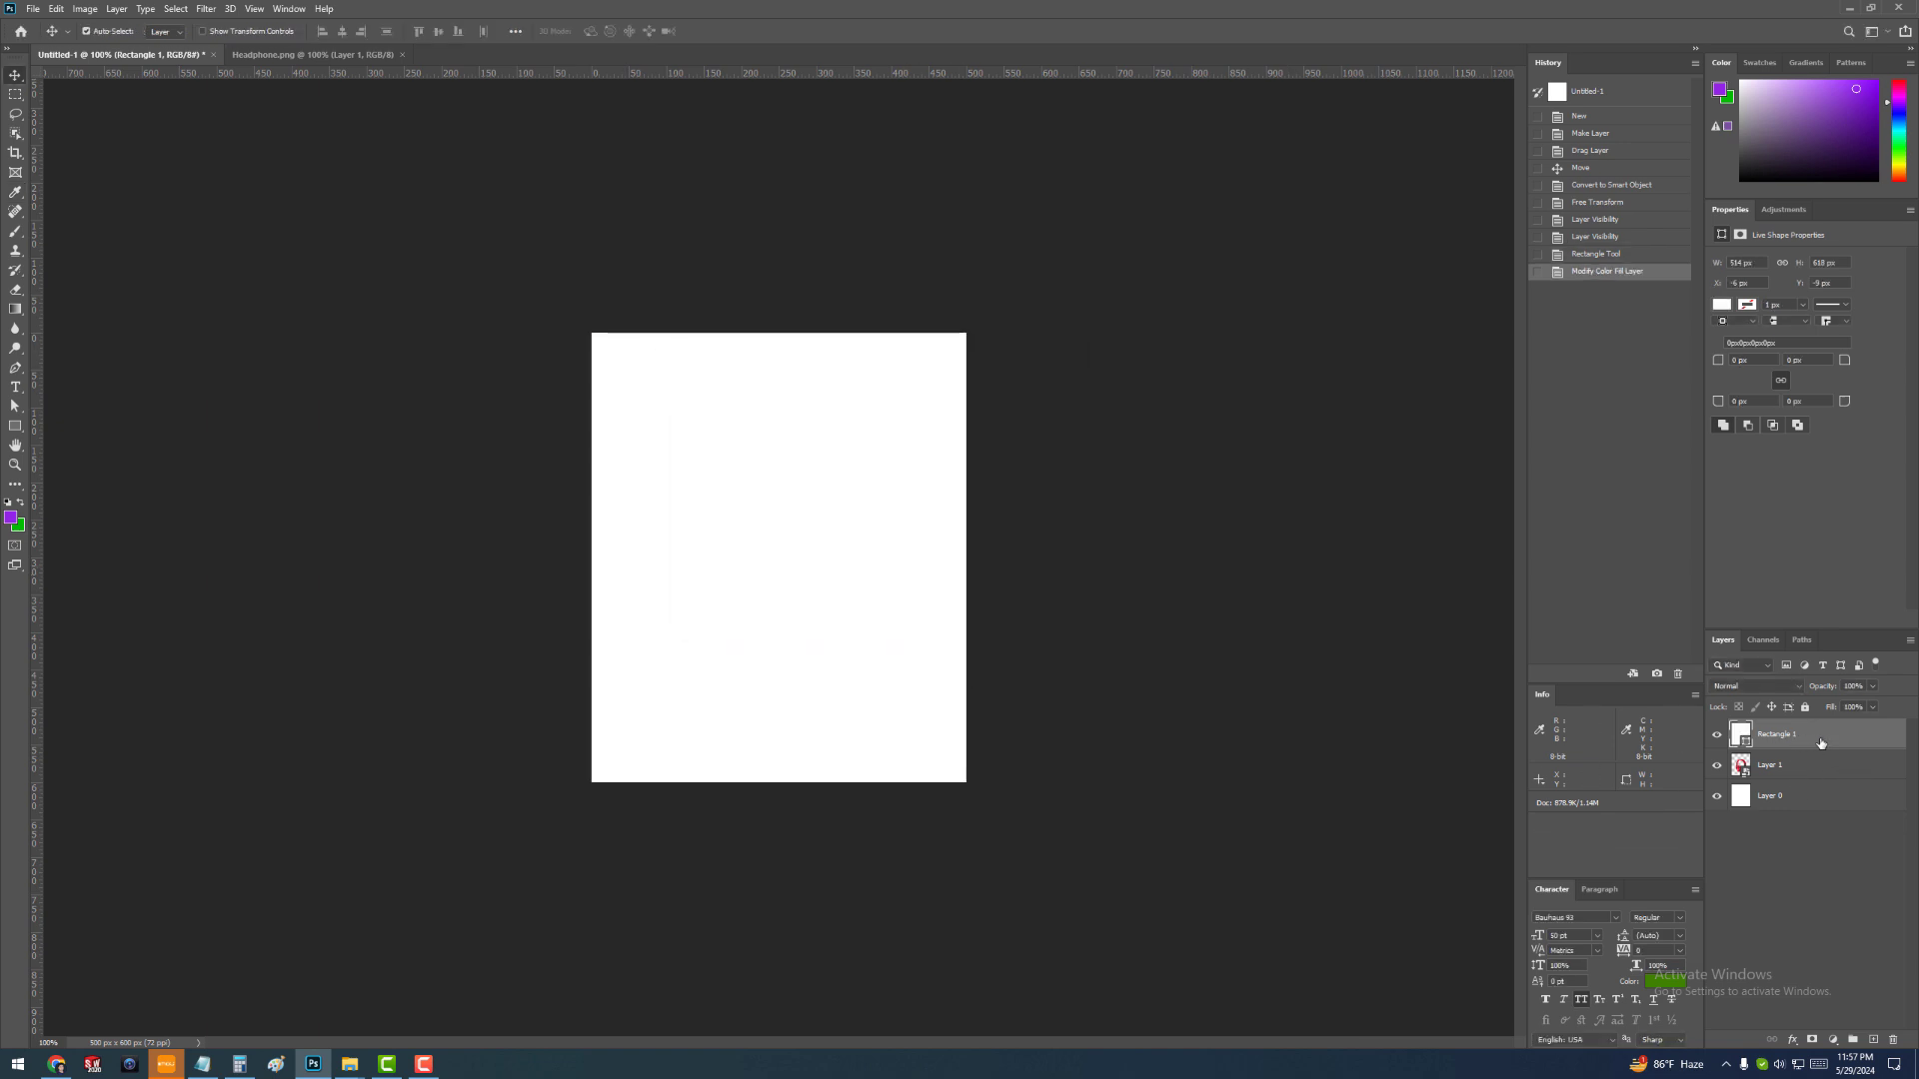
left_click_drag(1821, 740, 1829, 767)
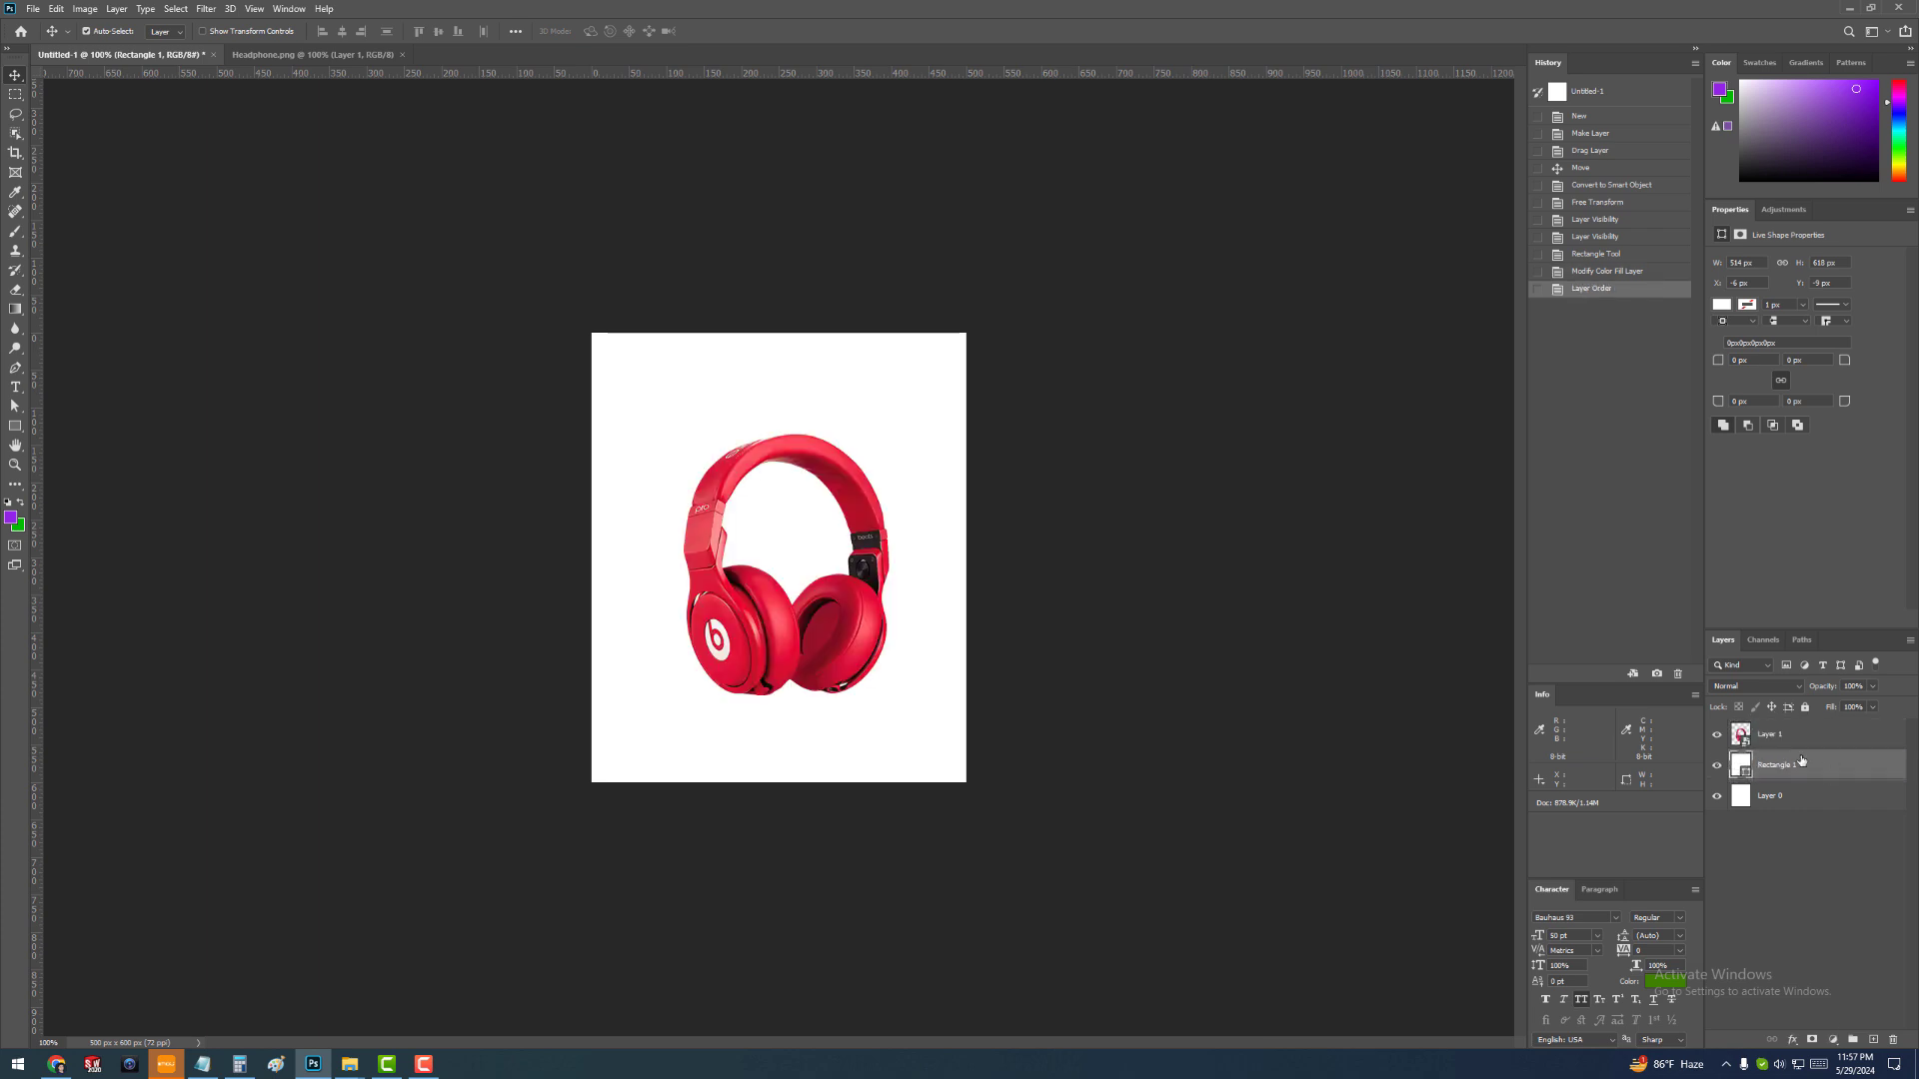
Rename the rectangle layer "Background" and the headphone image layer "Headphone"
left_click(1794, 737)
left_click(1805, 768)
double_click(1782, 765)
type("Background")
key("Return")
double_click(1771, 735)
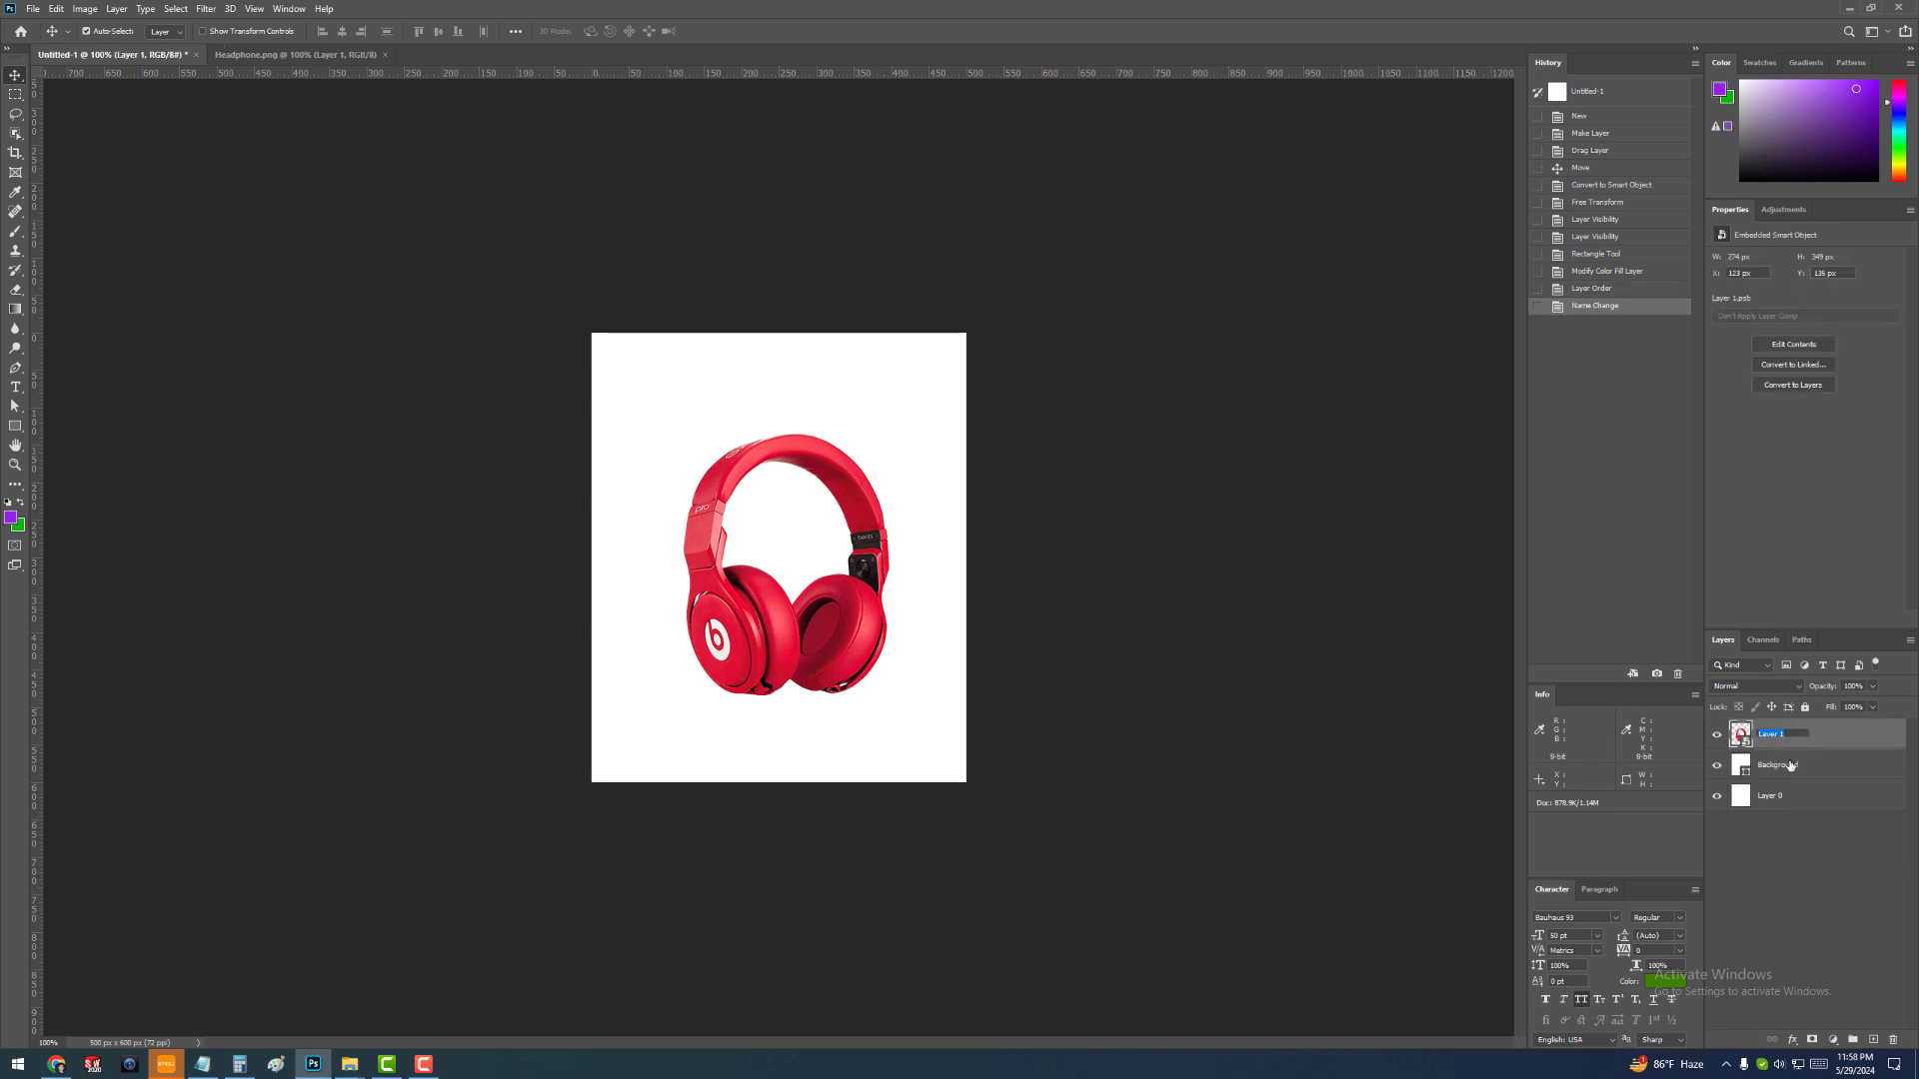
type("Haedphones")
key("Return")
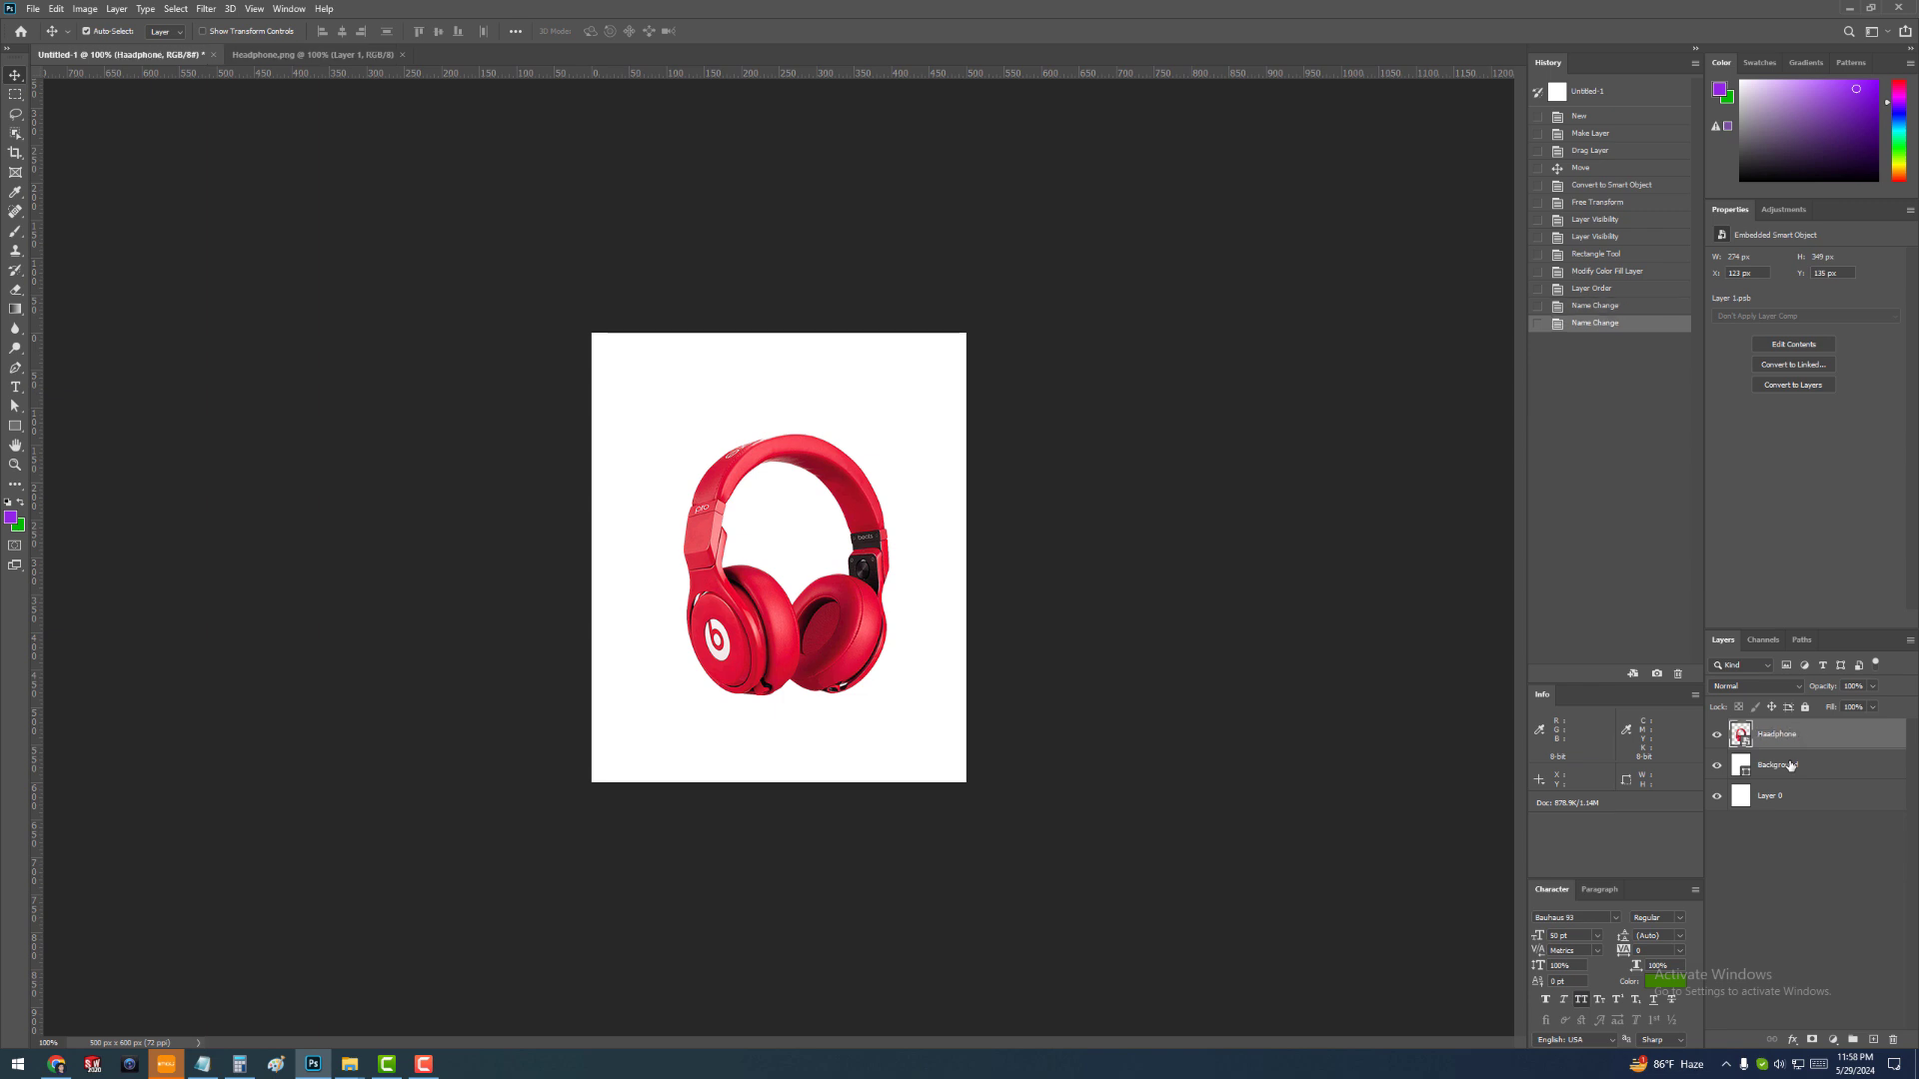
left_click(1875, 848)
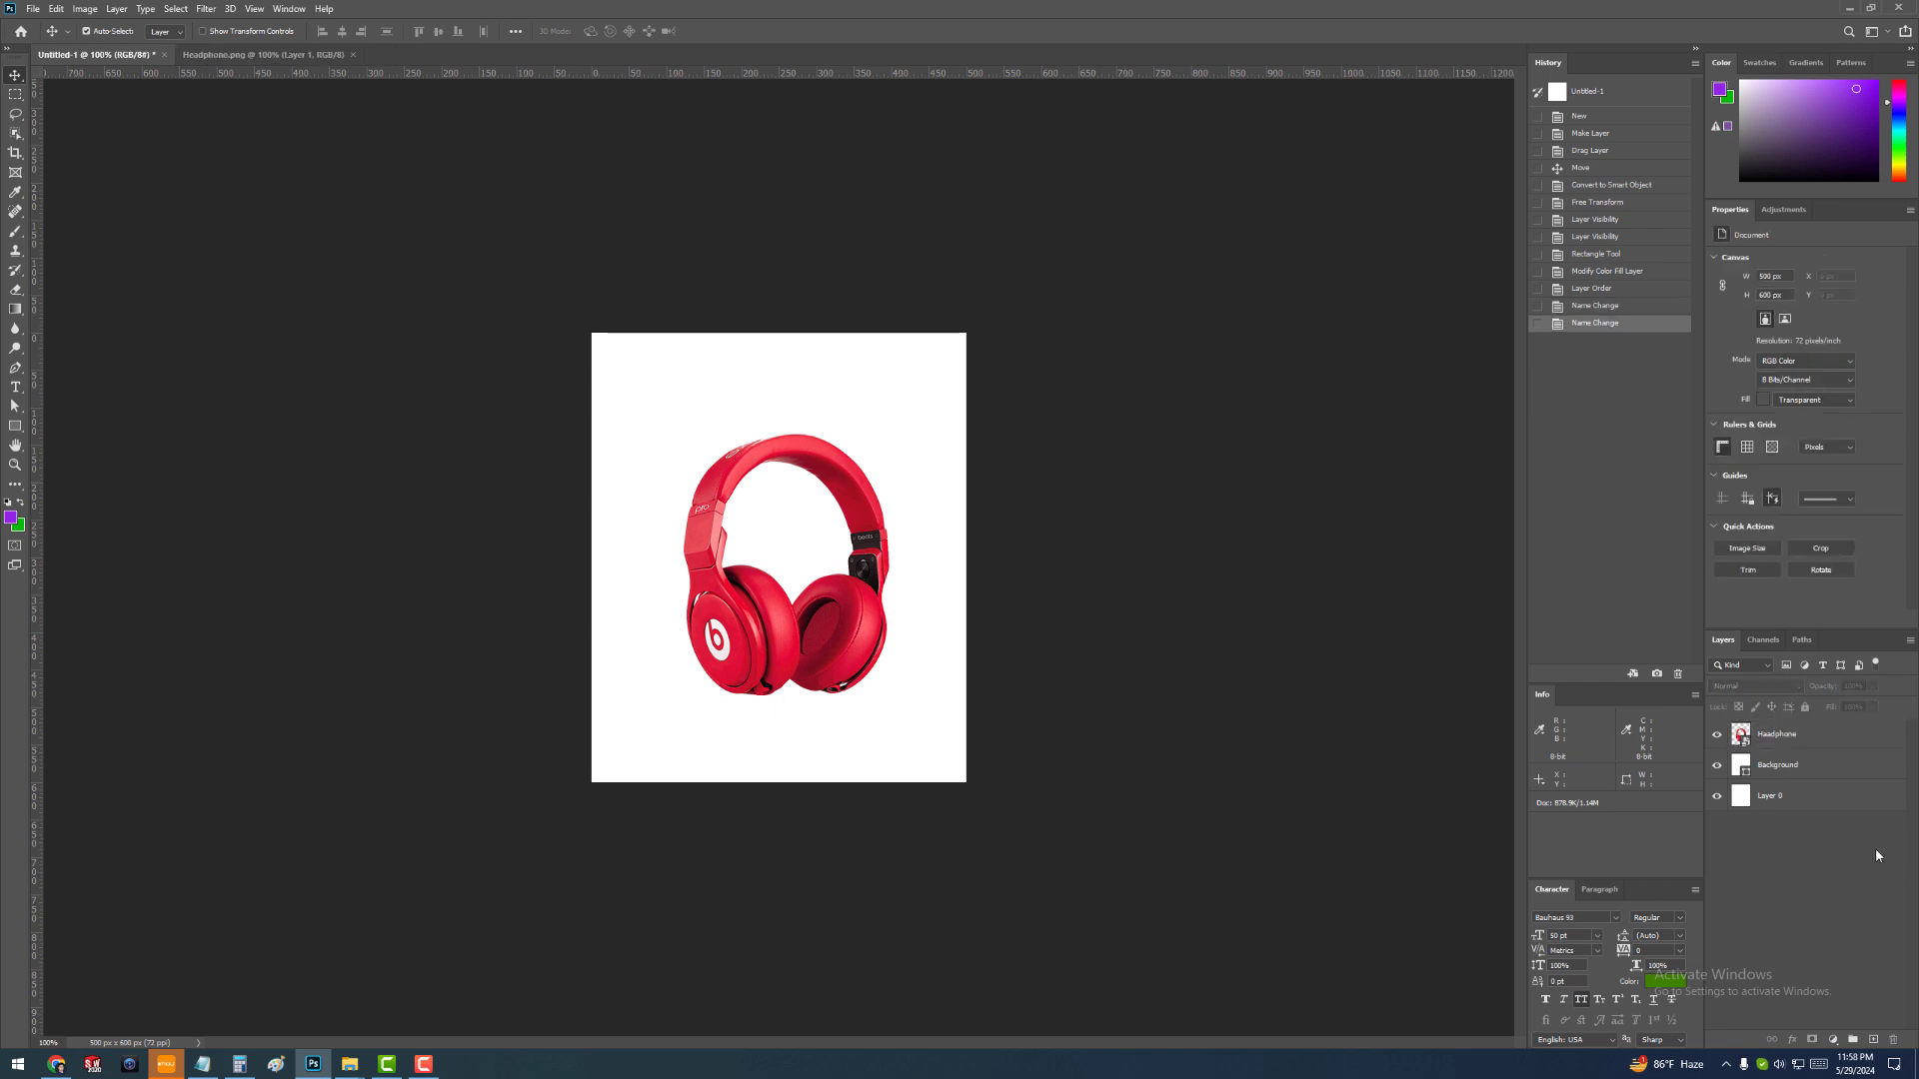
Add a Gradient Overlay effect to the Background layer
left_click(1797, 764)
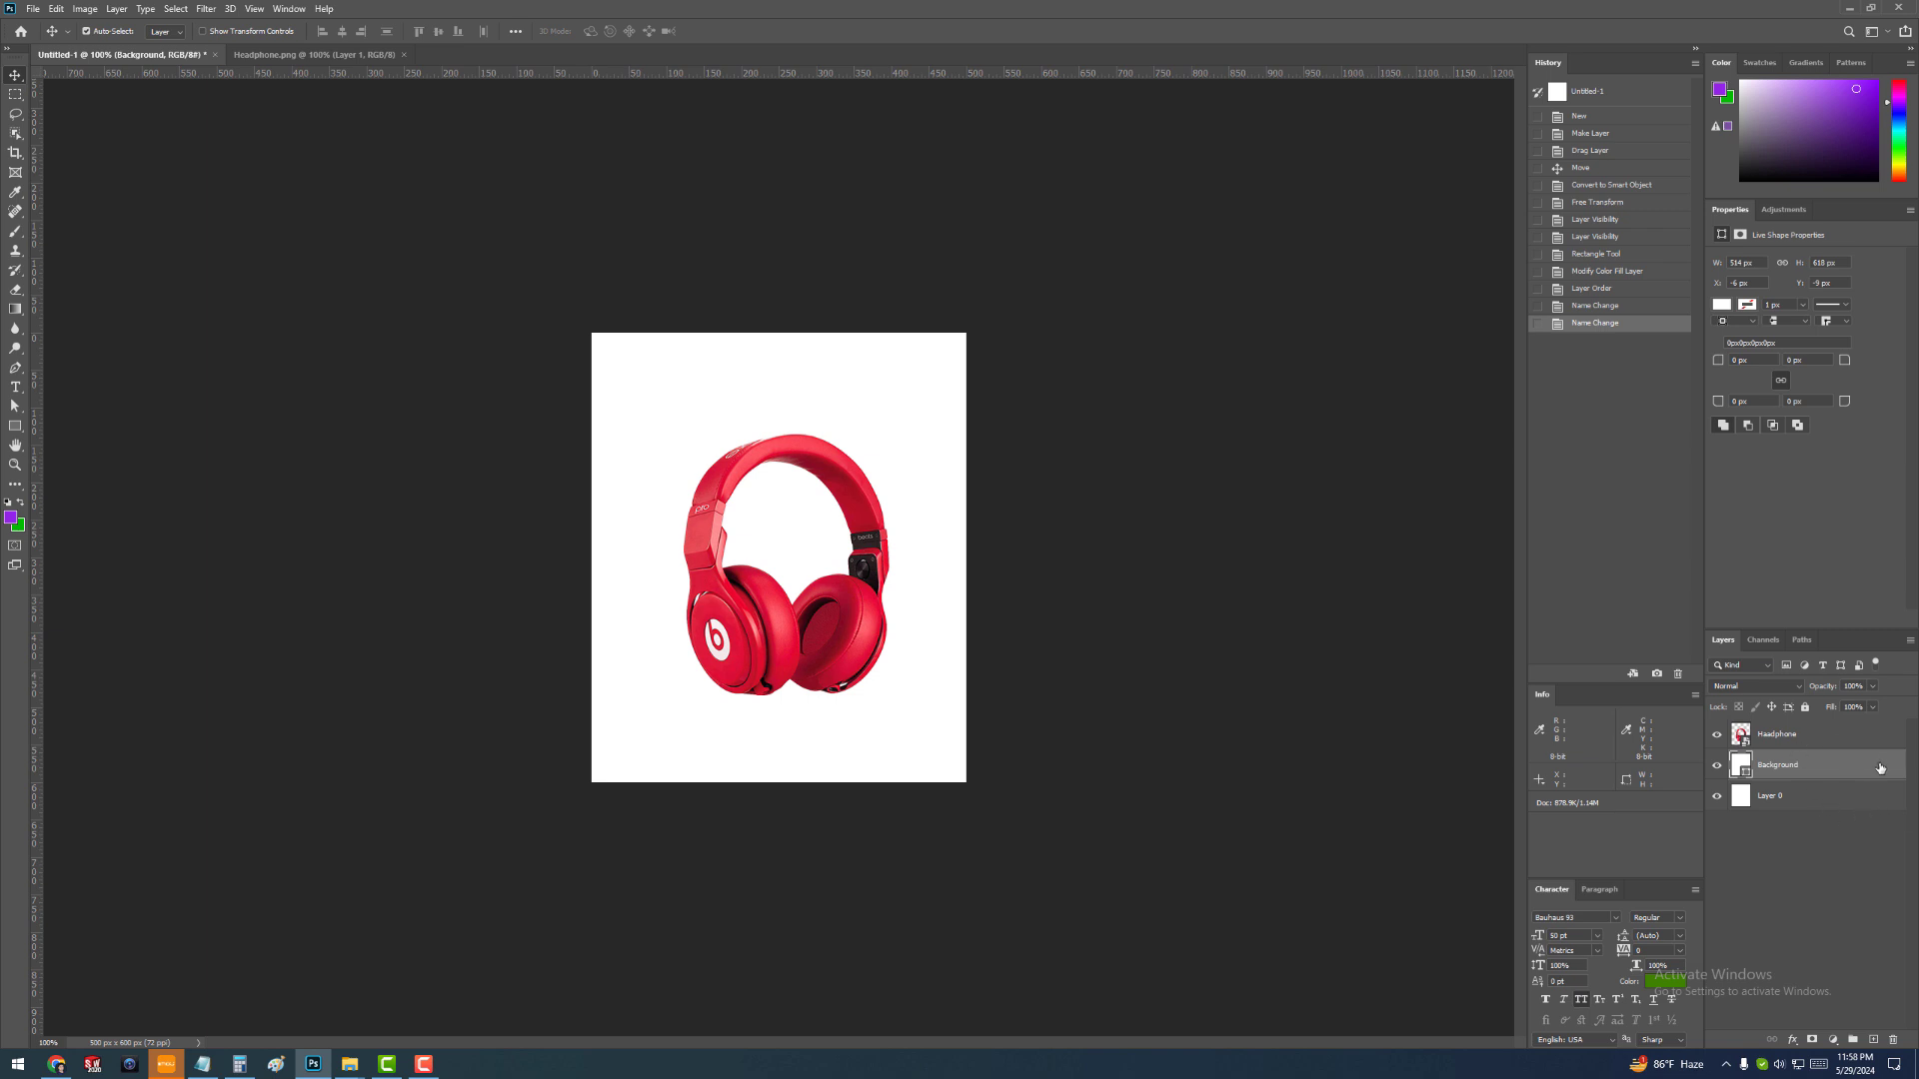
key("h")
double_click(1880, 767)
left_click_drag(1269, 147, 1258, 341)
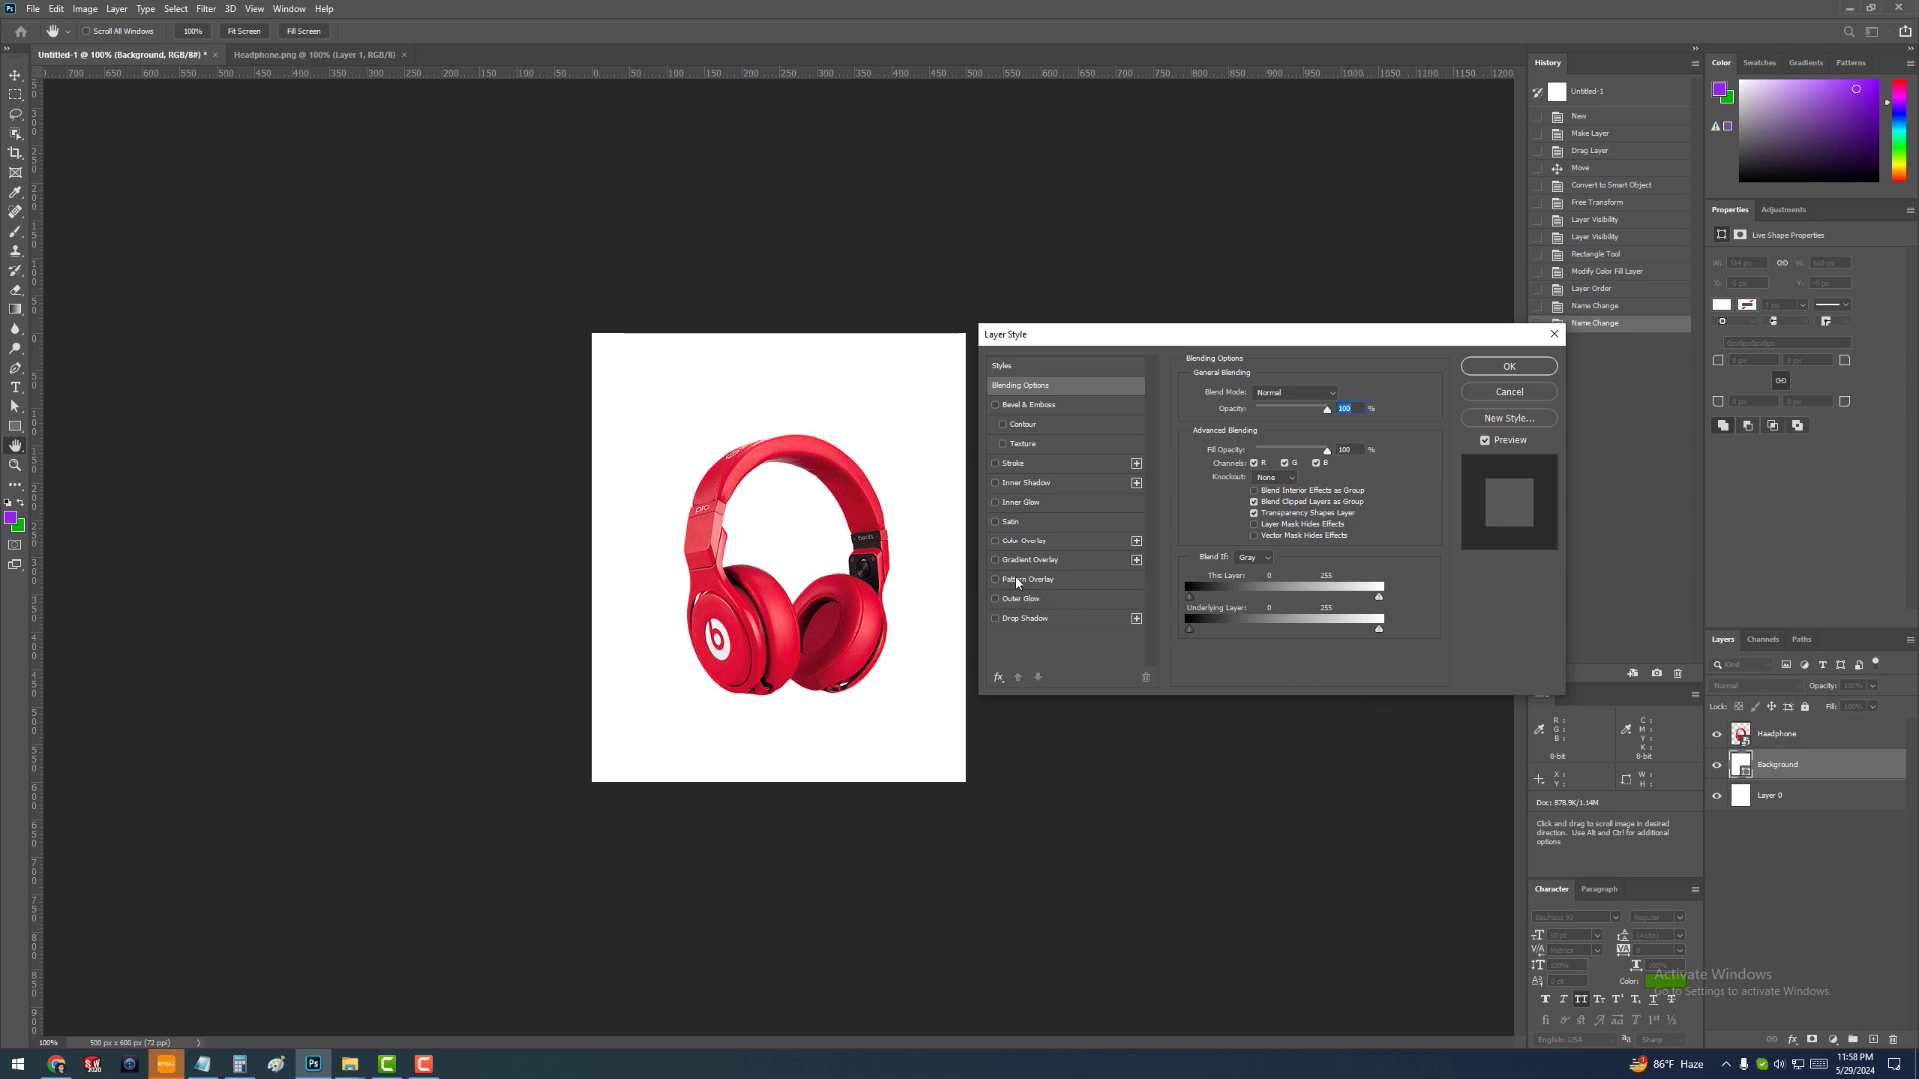
left_click(1063, 560)
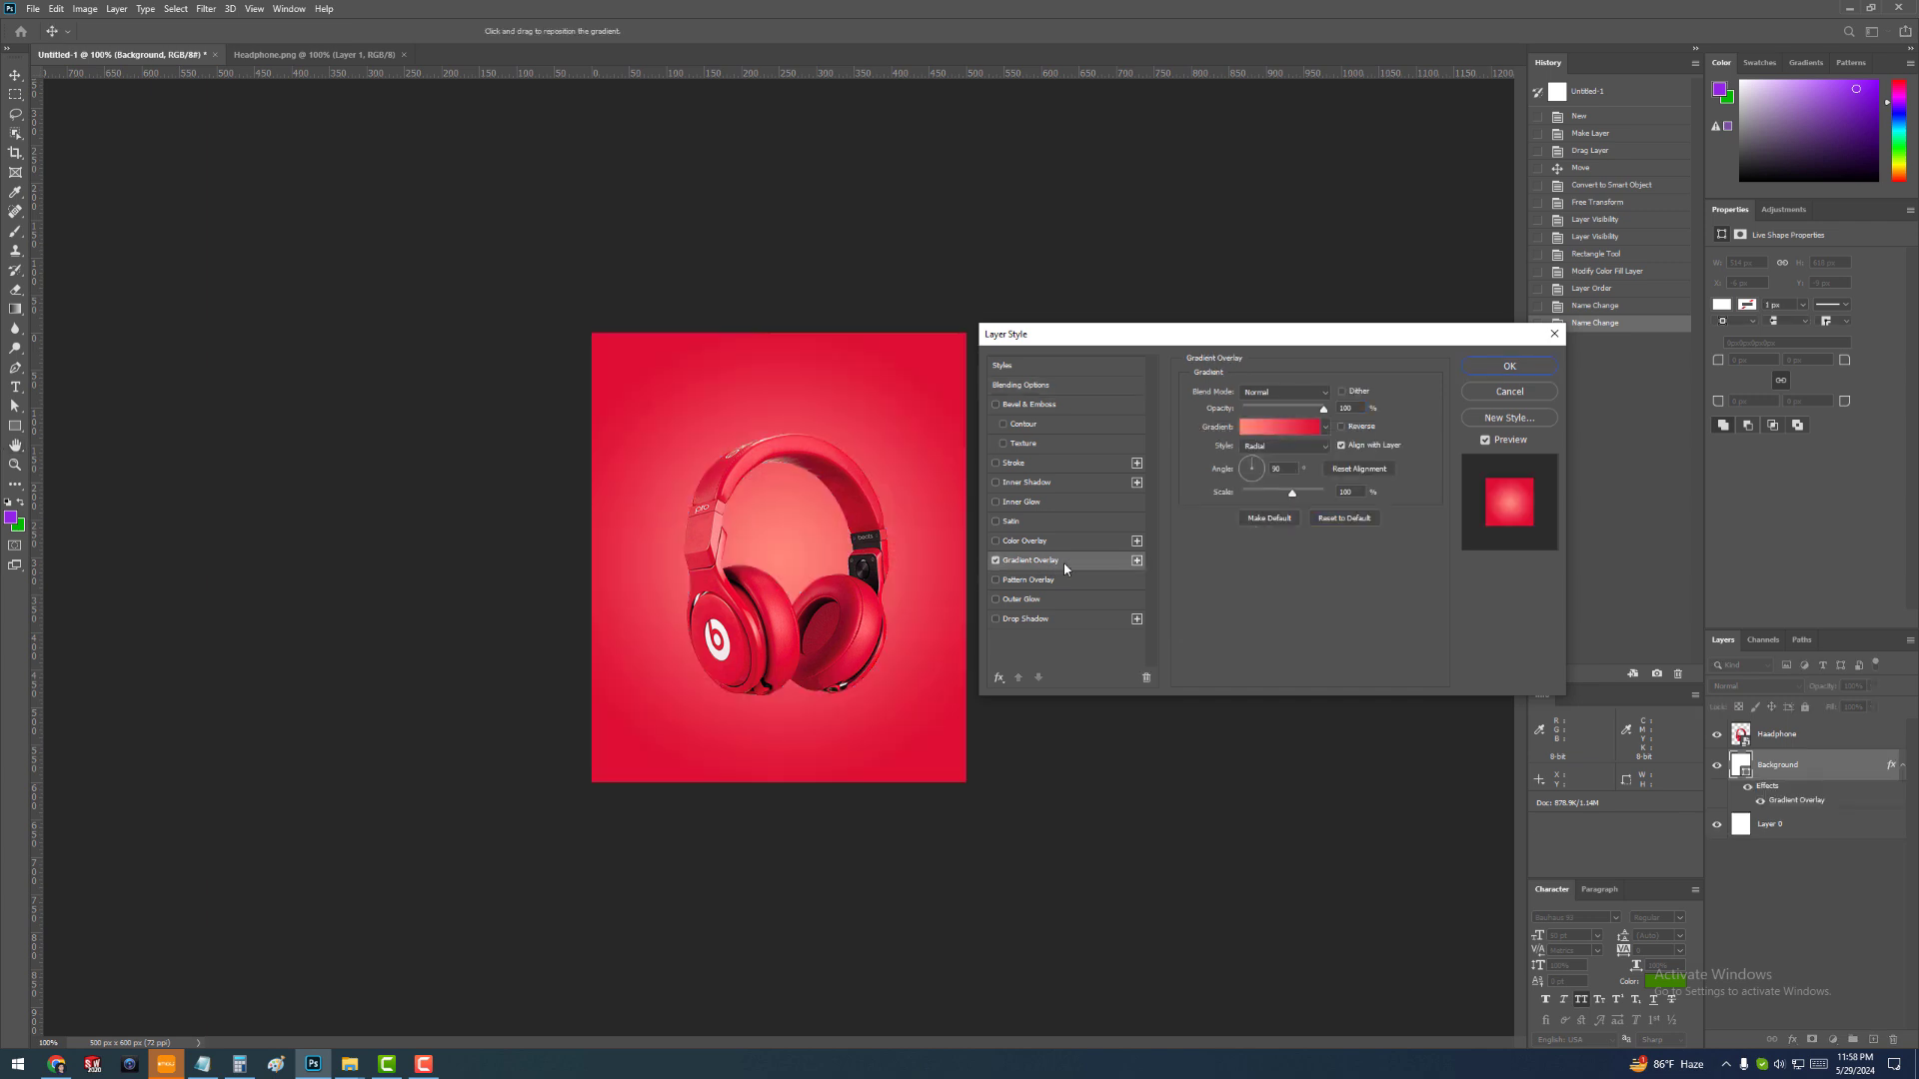
left_click_drag(1295, 343, 1300, 302)
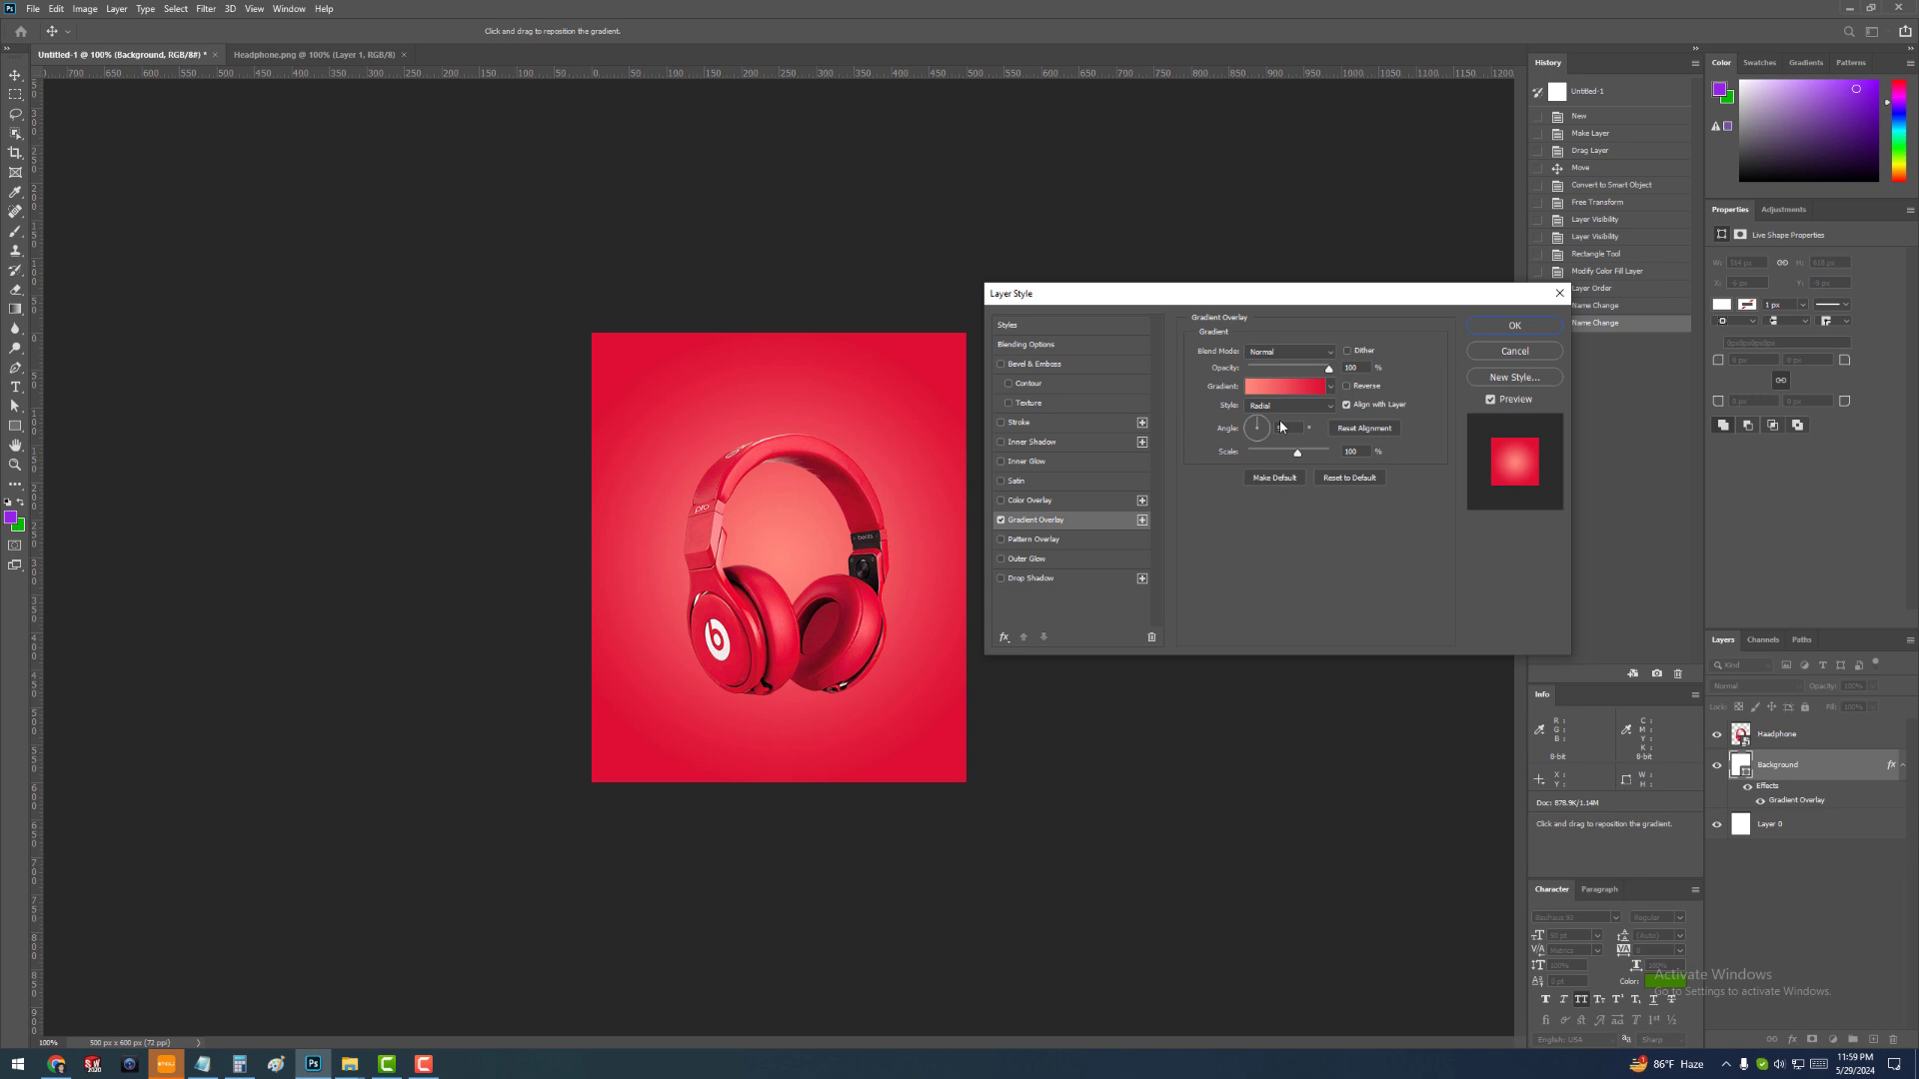
Set the start colour stop of the Background layer's radial gradient to light pink #ffa59c
left_click(1286, 381)
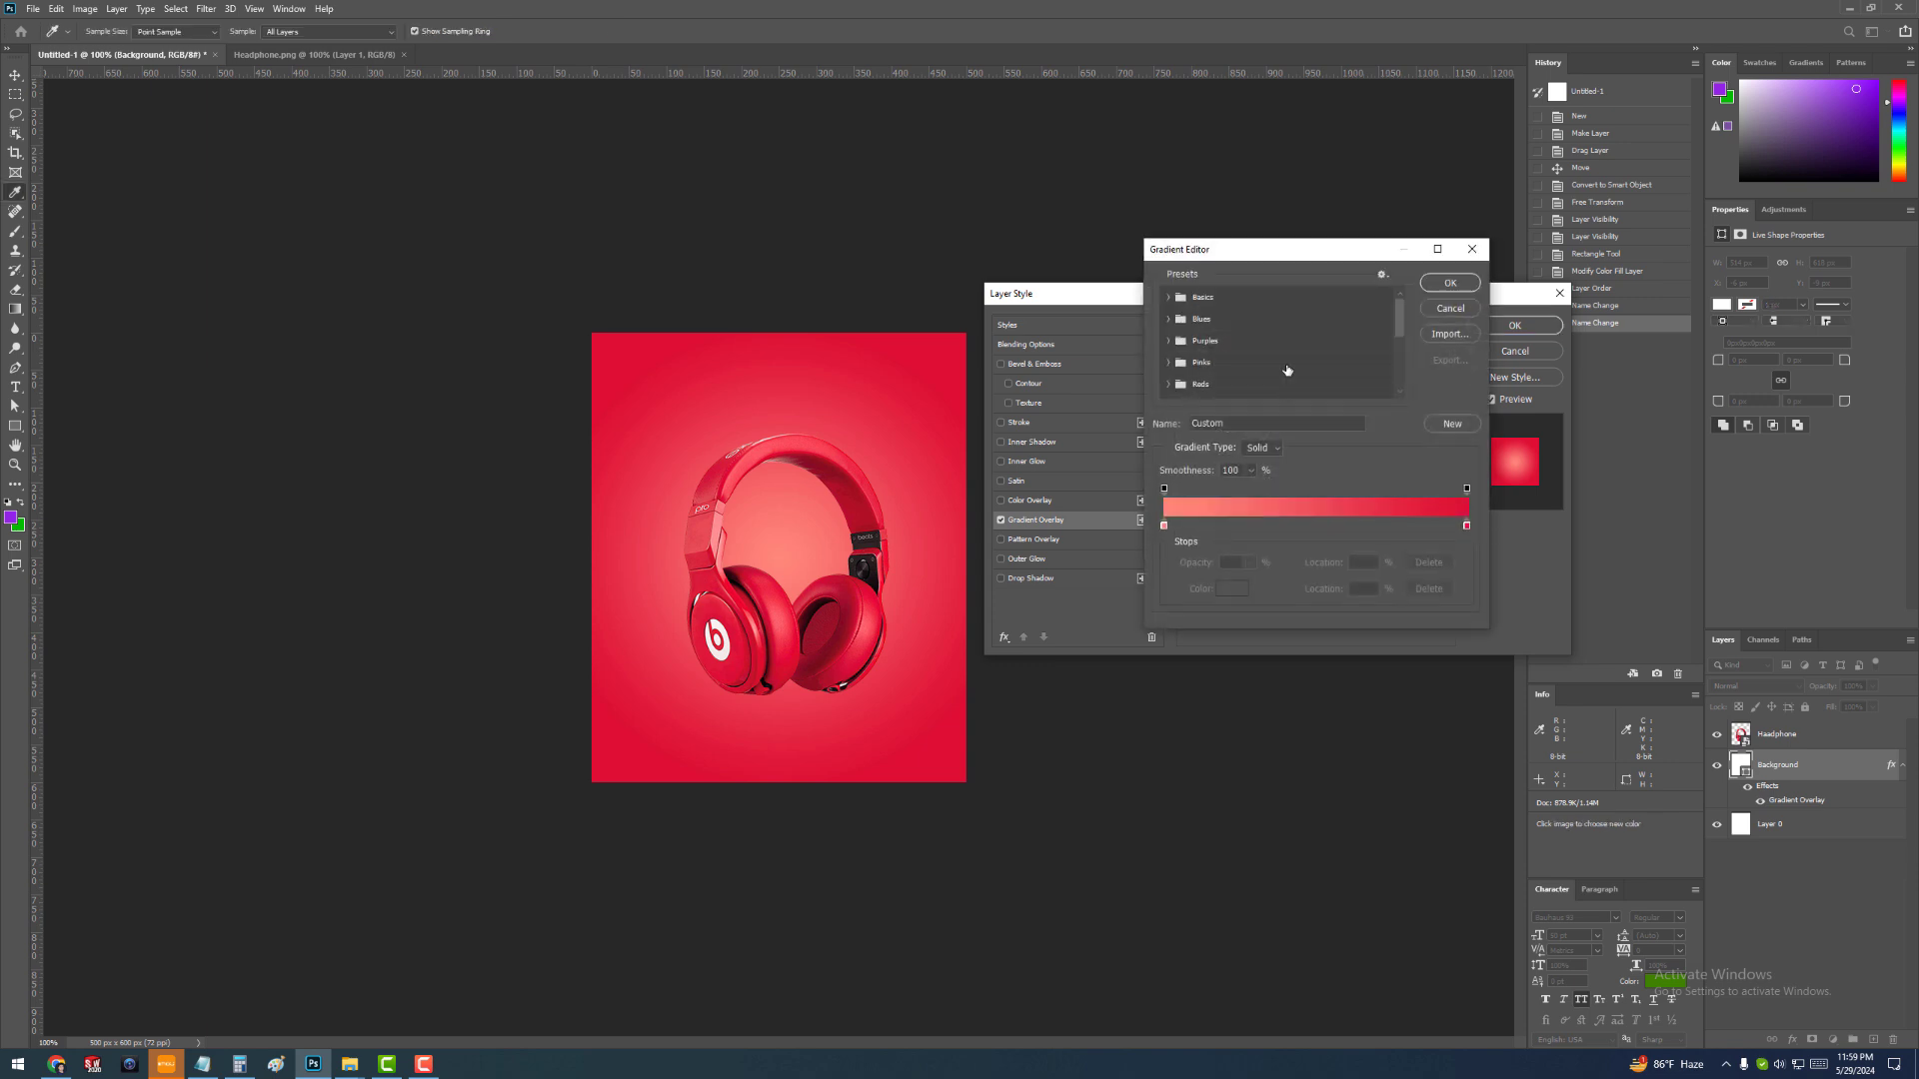
left_click_drag(1302, 255, 1236, 447)
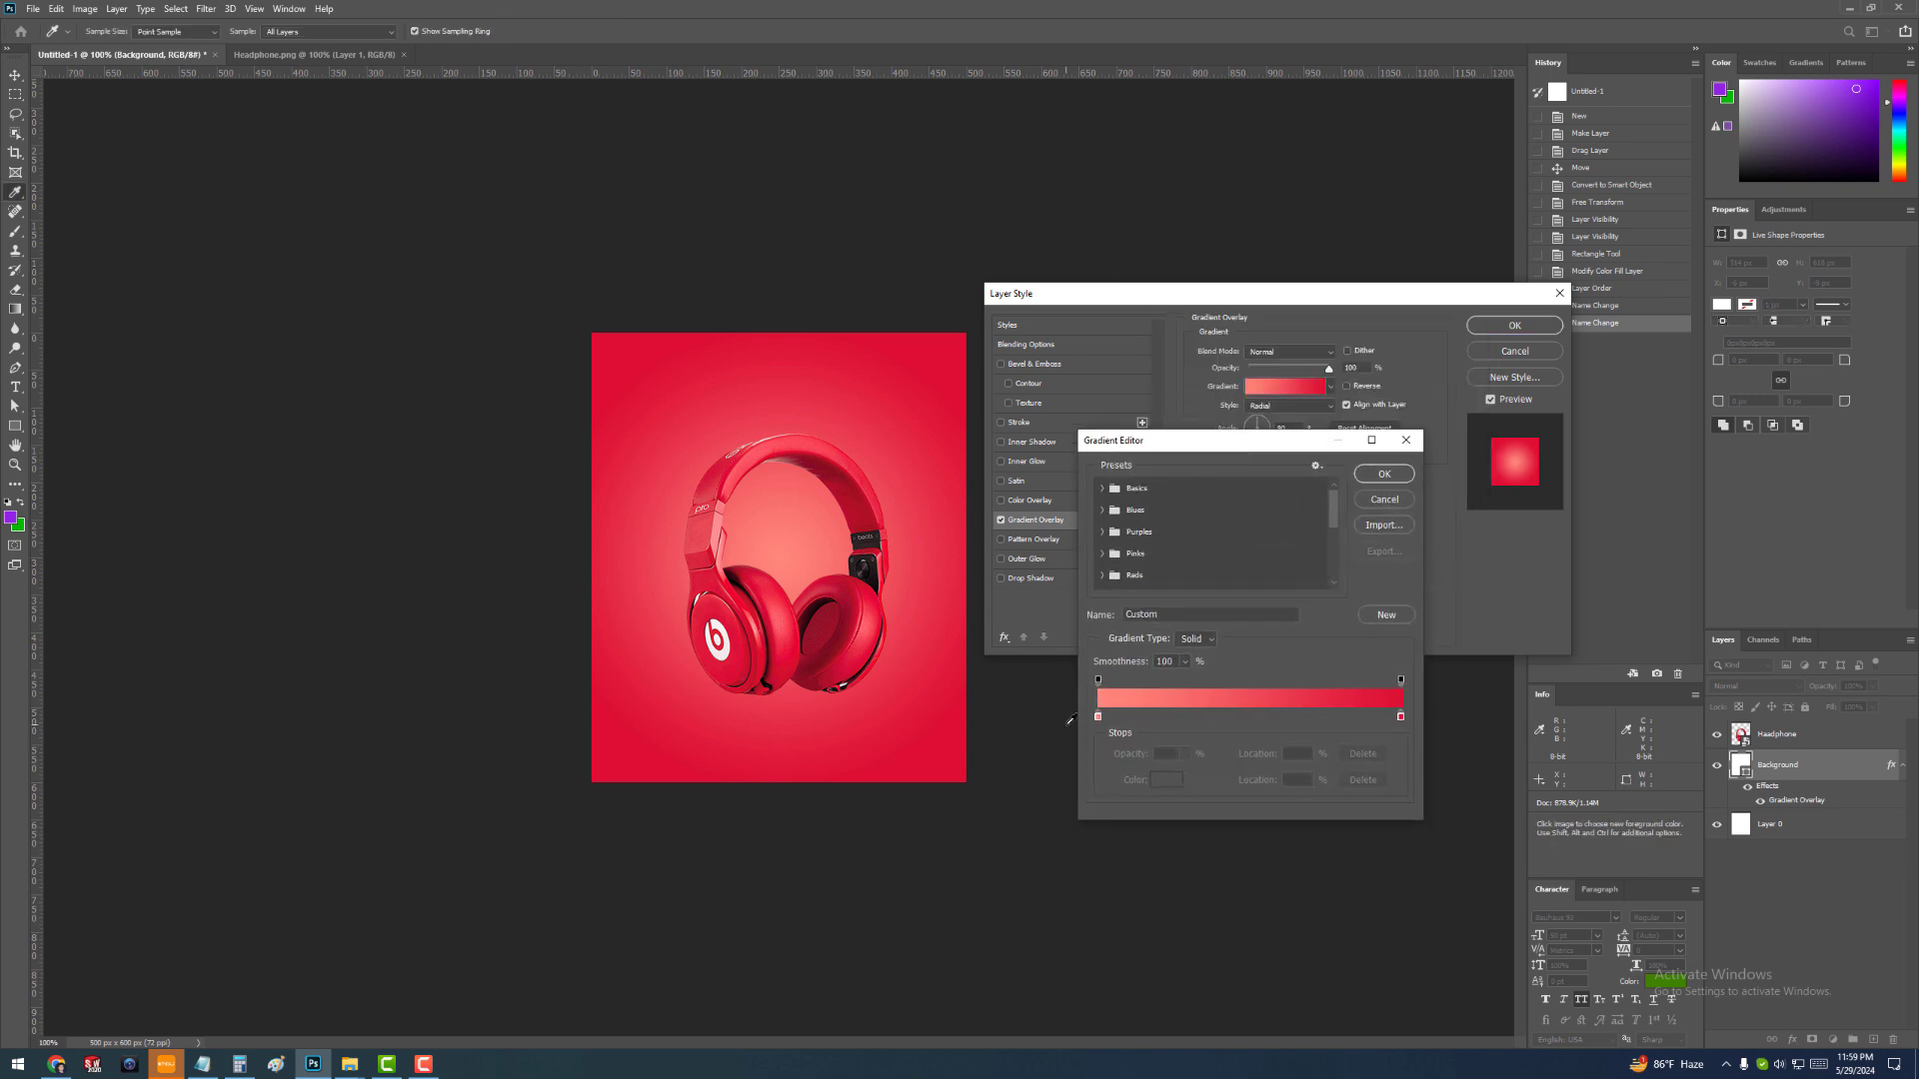
left_click(1098, 717)
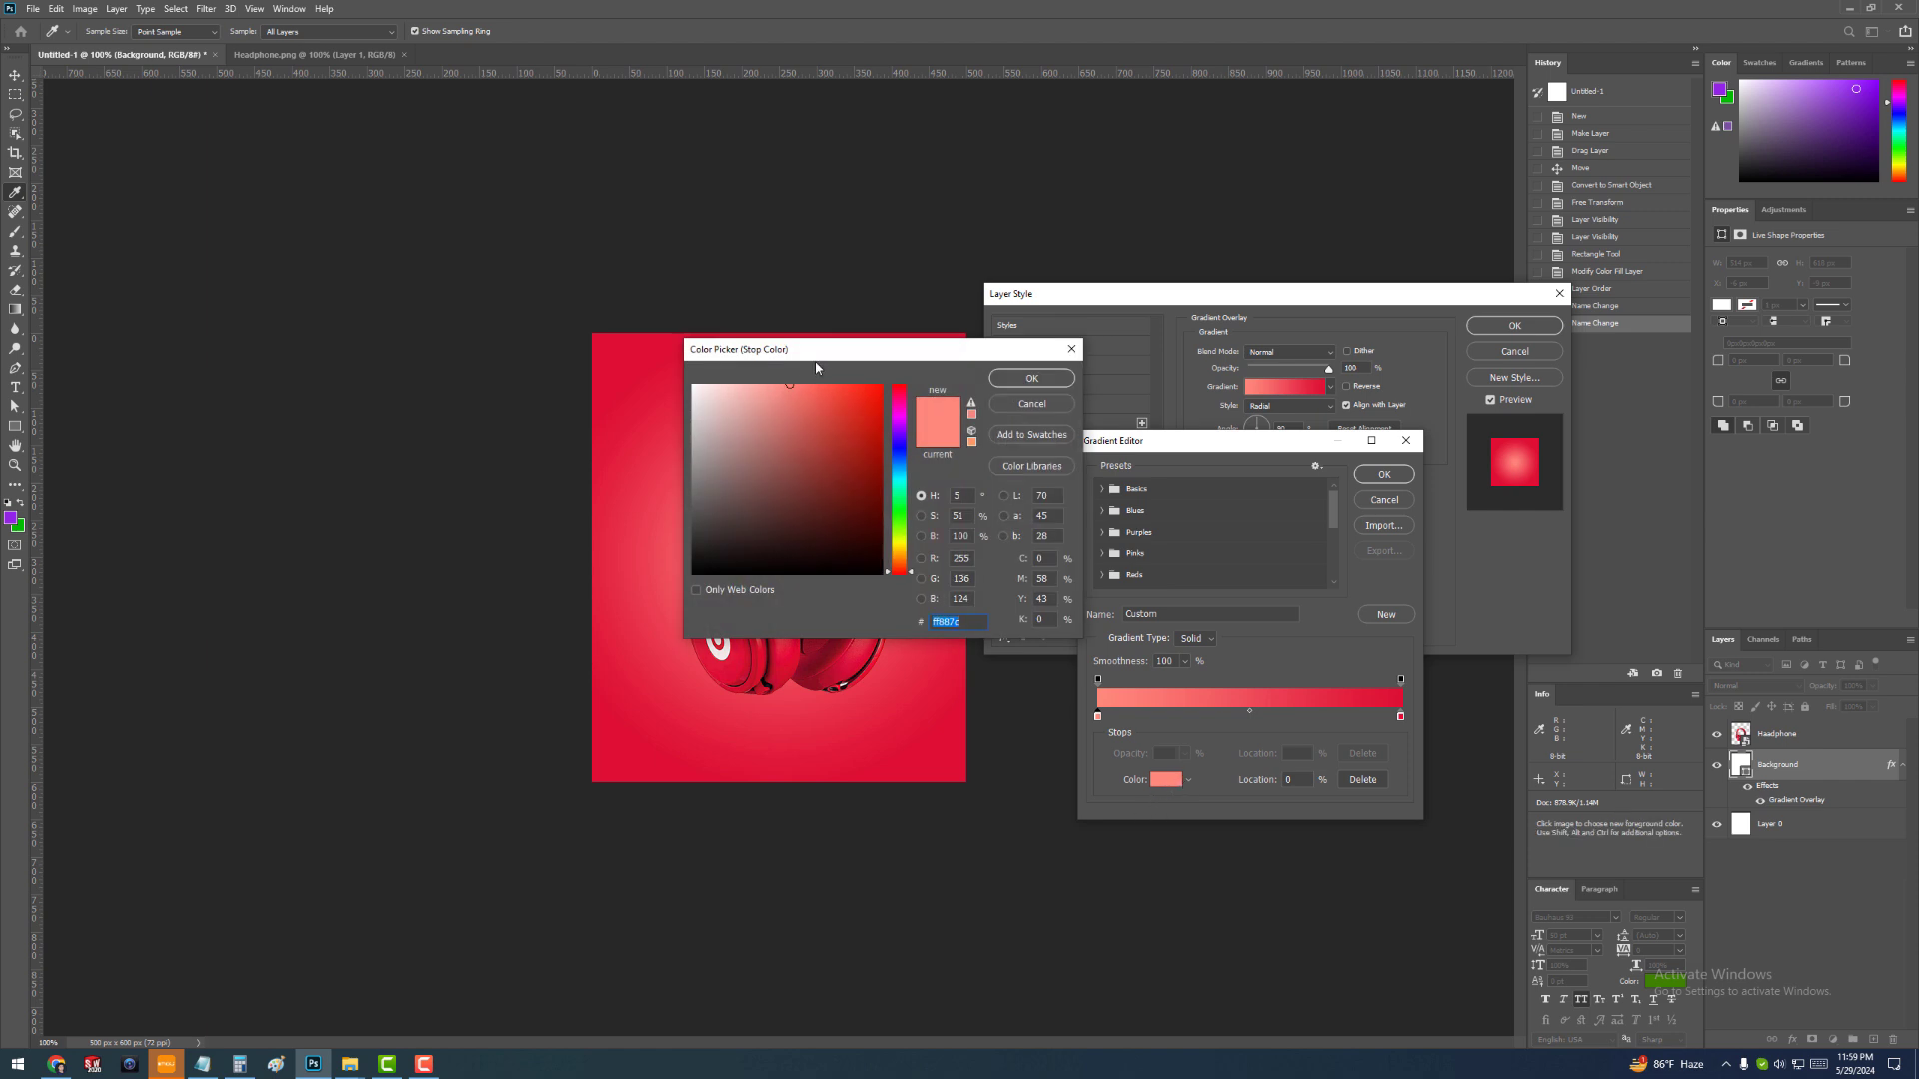
mouse_move(823, 357)
left_mouse_down()
mouse_move(1074, 592)
mouse_move(1100, 537)
mouse_move(1046, 546)
left_mouse_up()
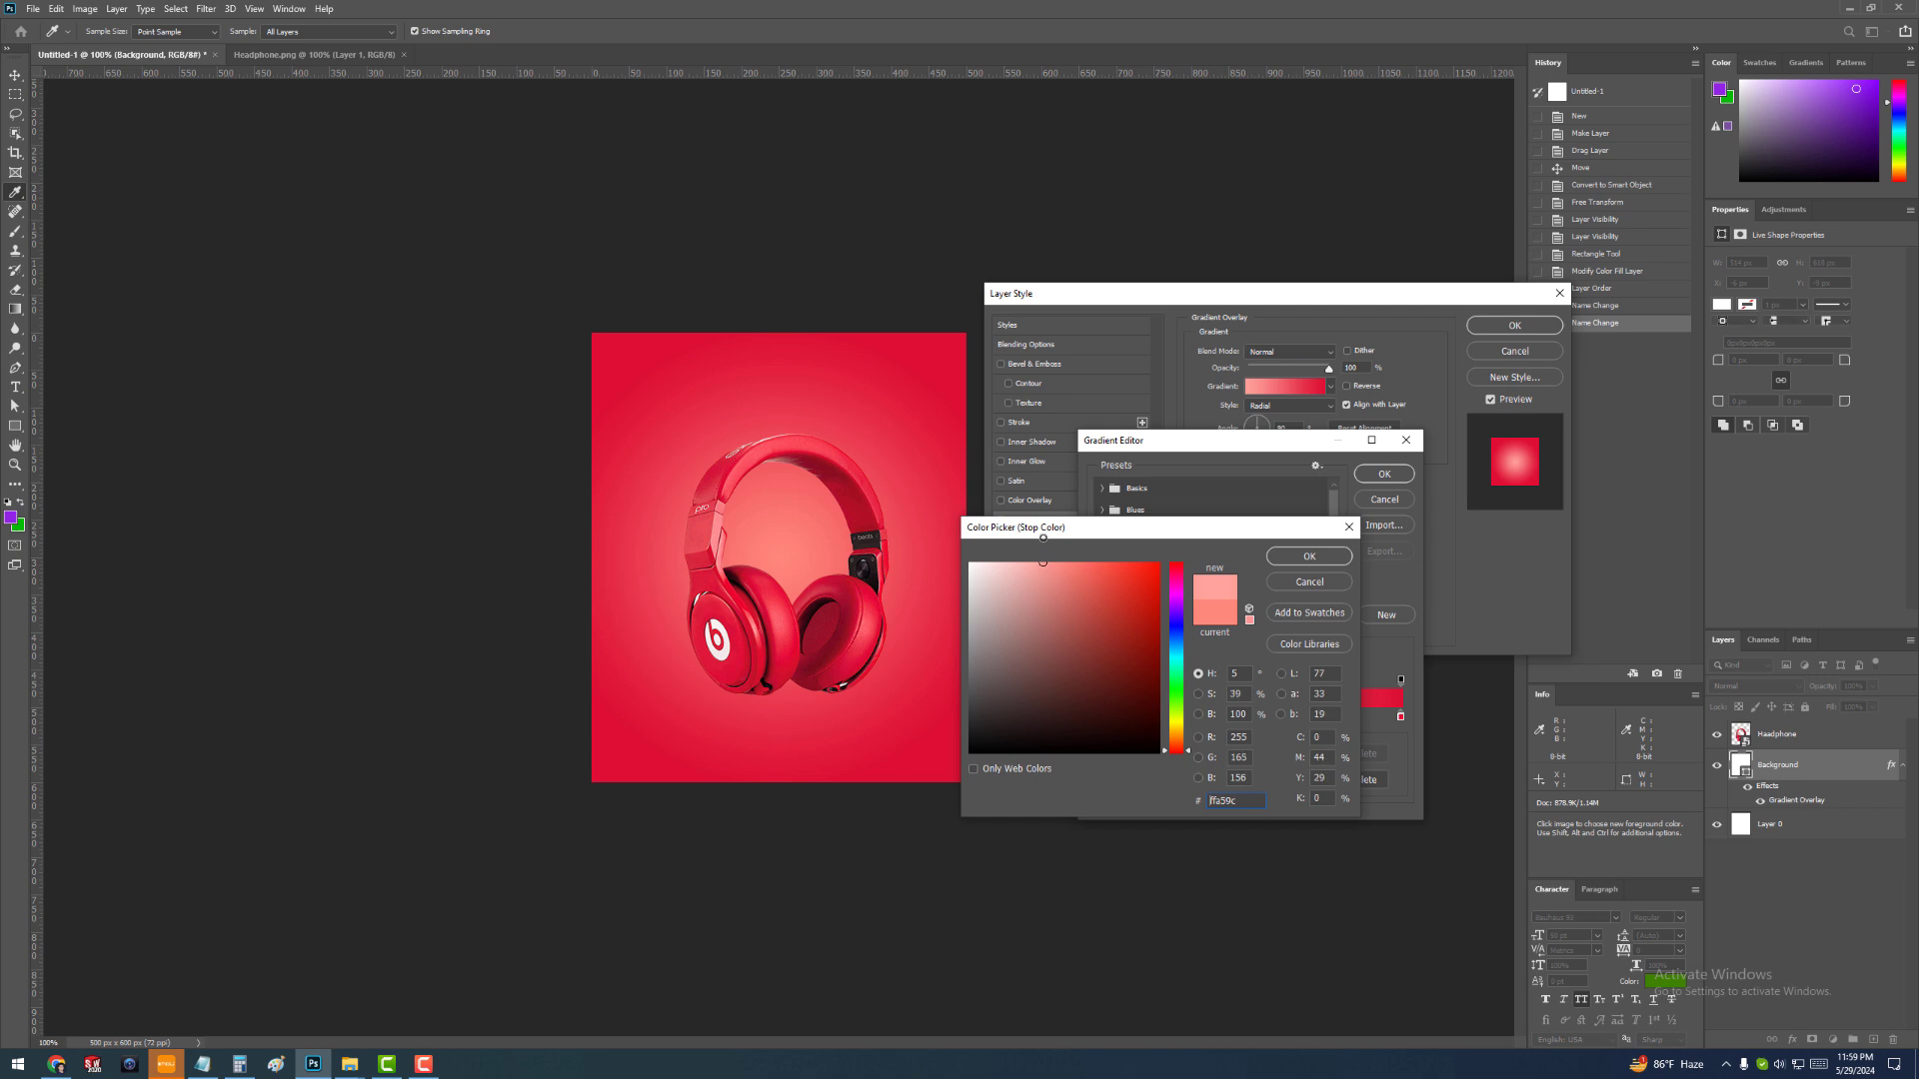
left_click(1308, 557)
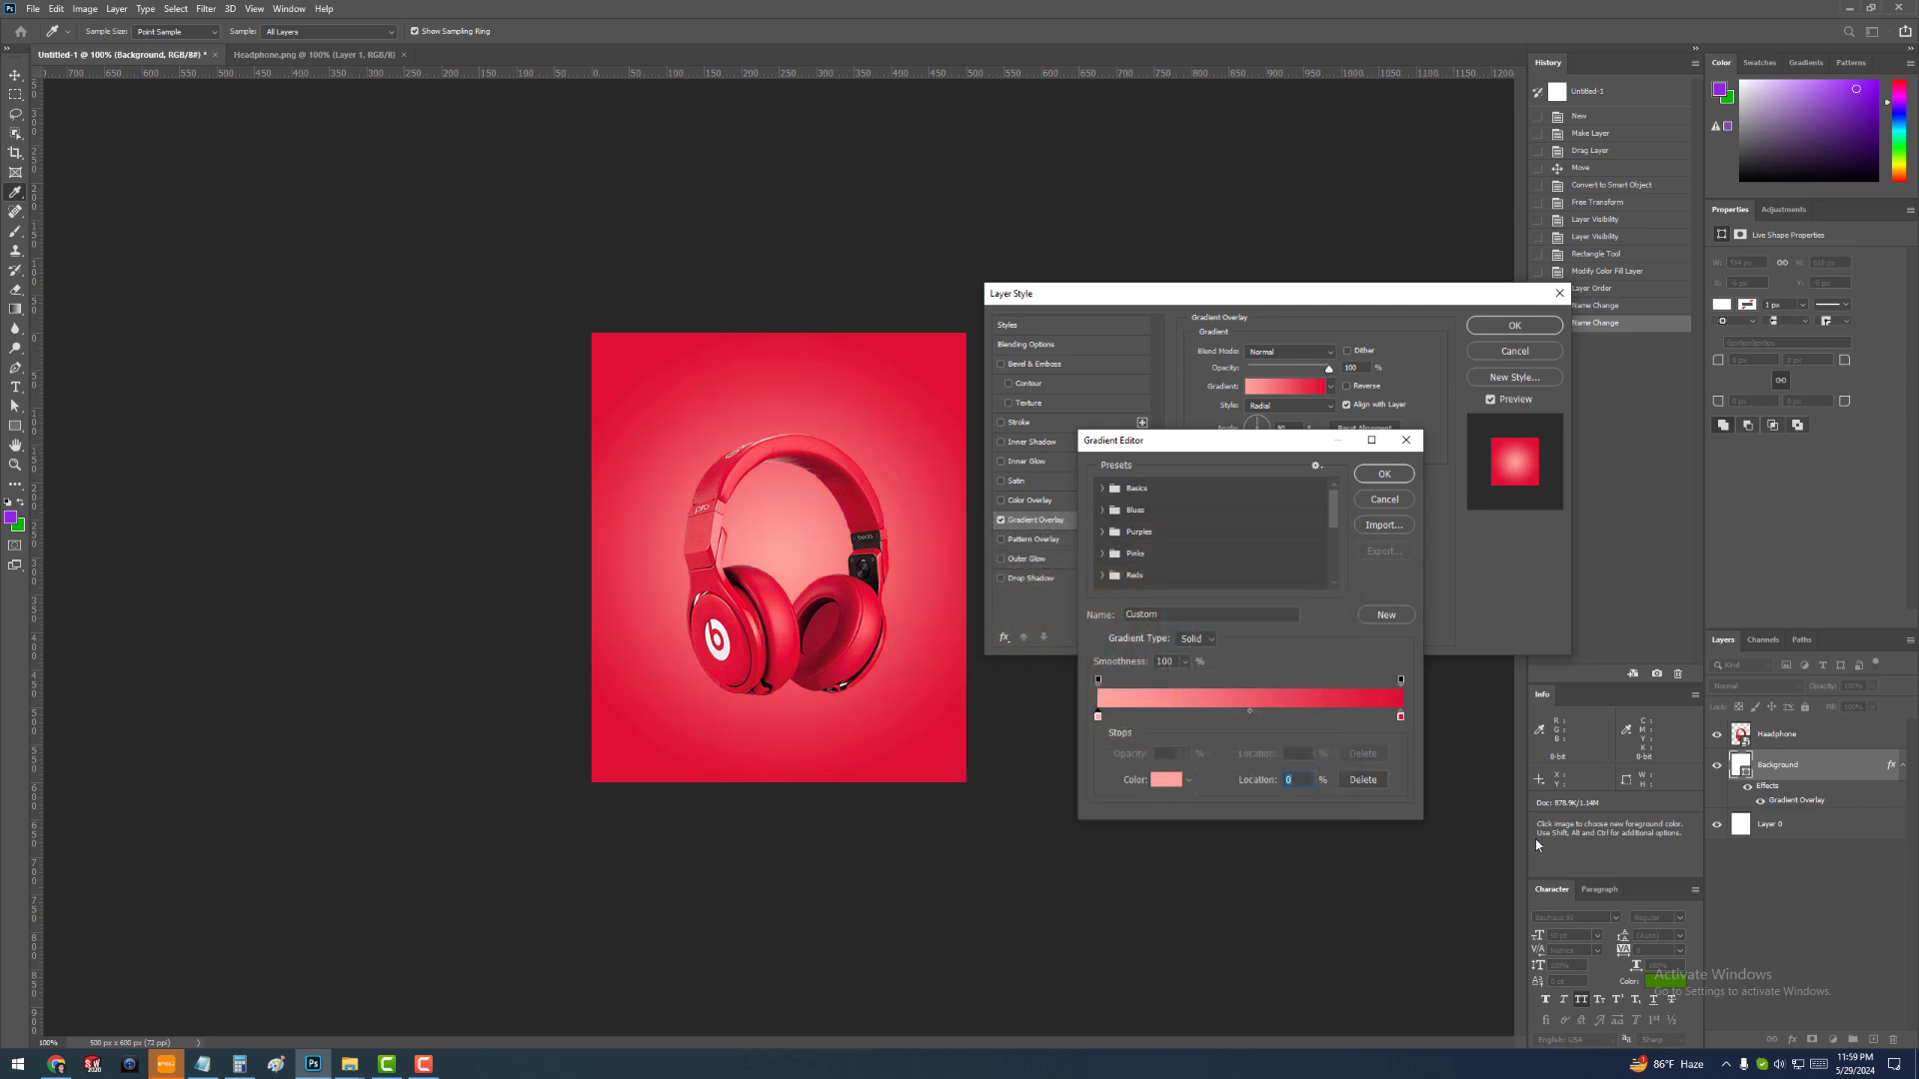
Set the gradient's end colour stop to #ff3358, apply the Gradient Overlay and collapse the Background layer's effects list
left_click(1400, 717)
left_click(1164, 781)
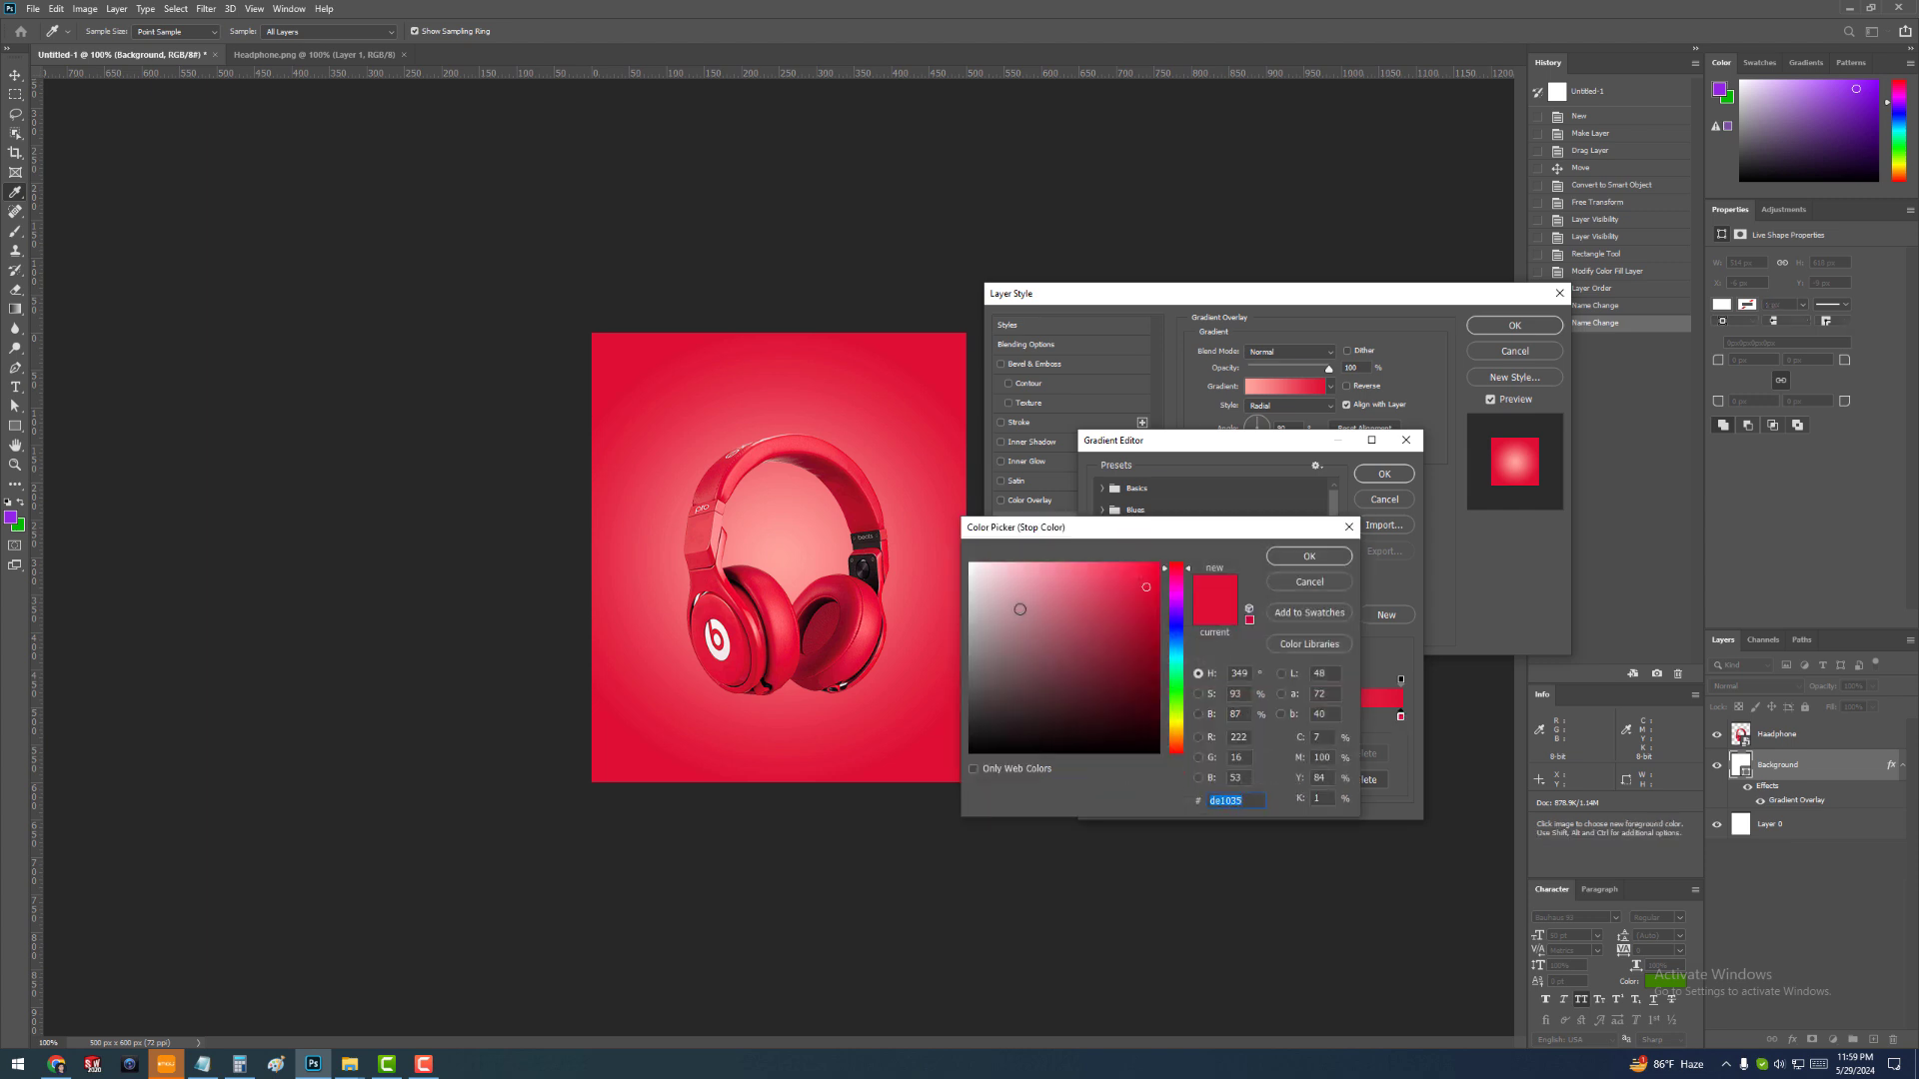
left_click_drag(1099, 565, 1100, 551)
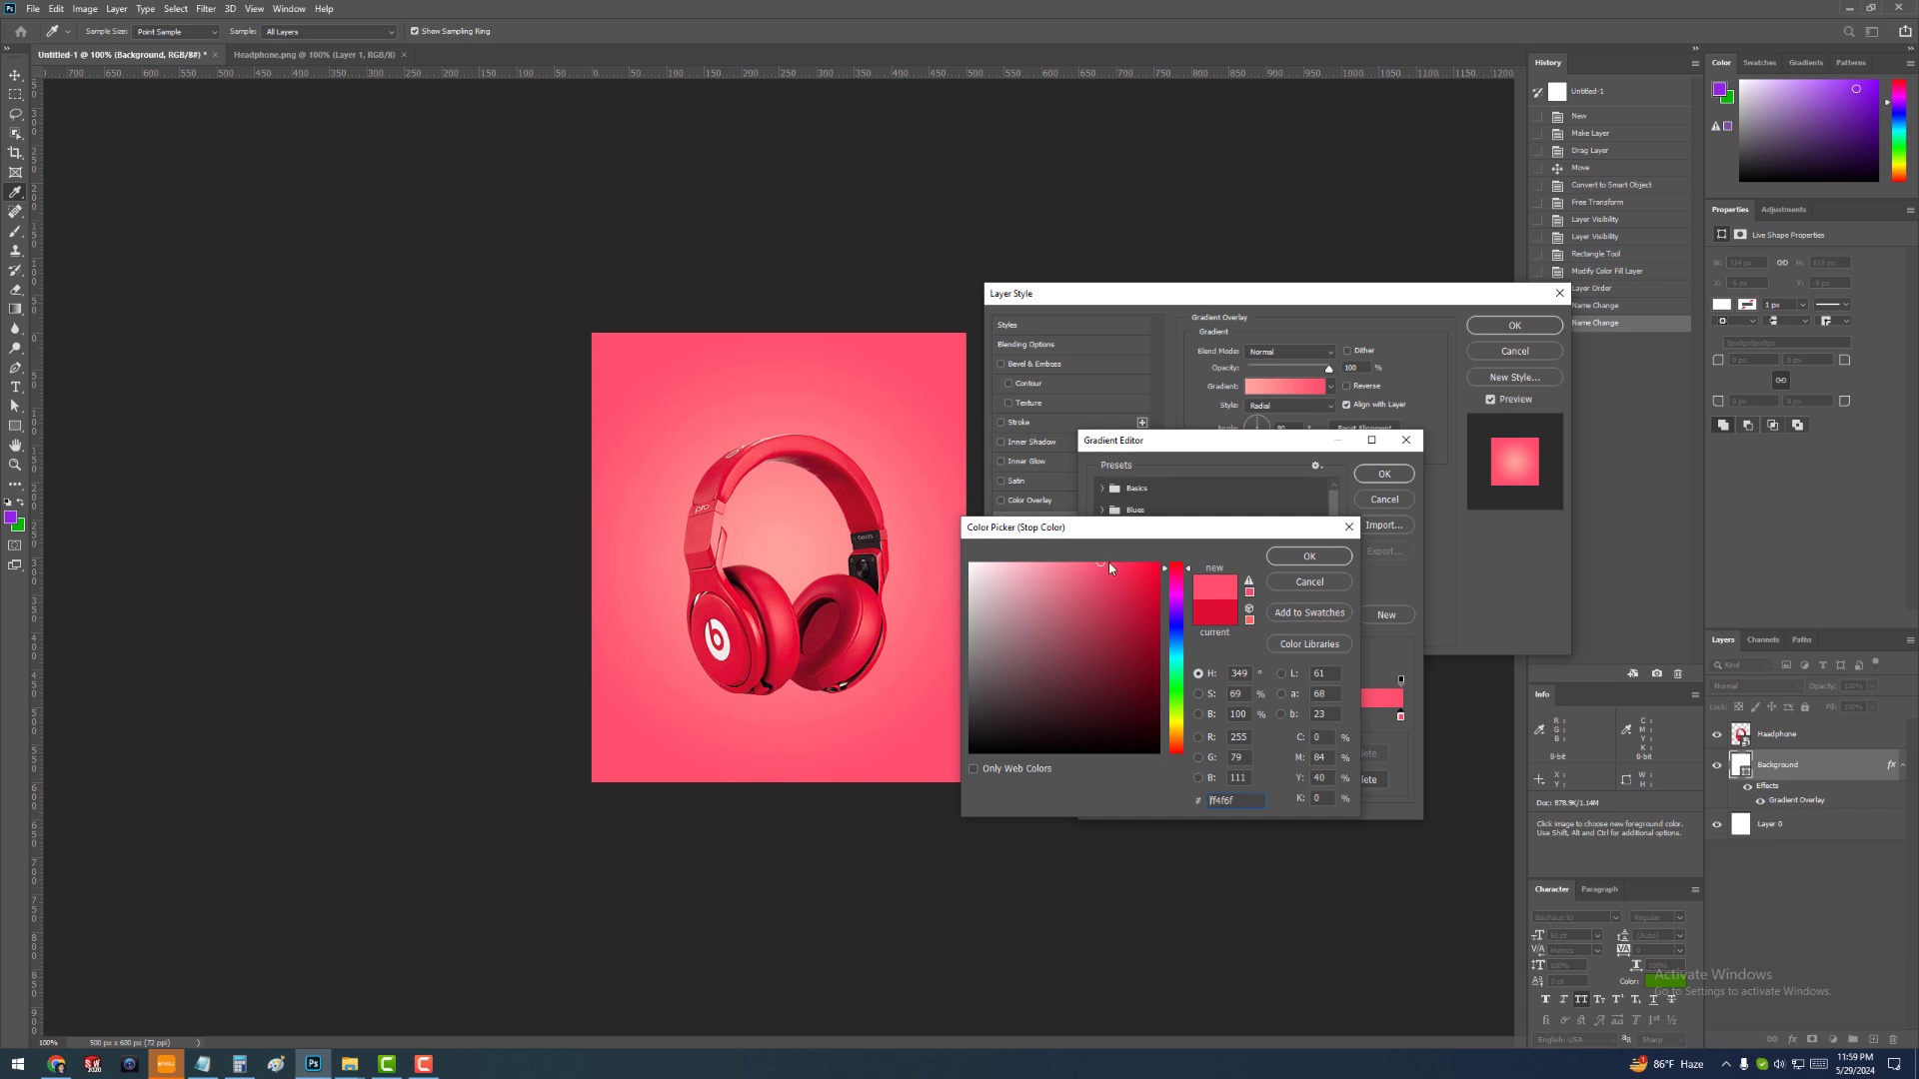
mouse_move(1109, 574)
left_mouse_down()
mouse_move(1132, 555)
mouse_move(1119, 569)
left_mouse_up()
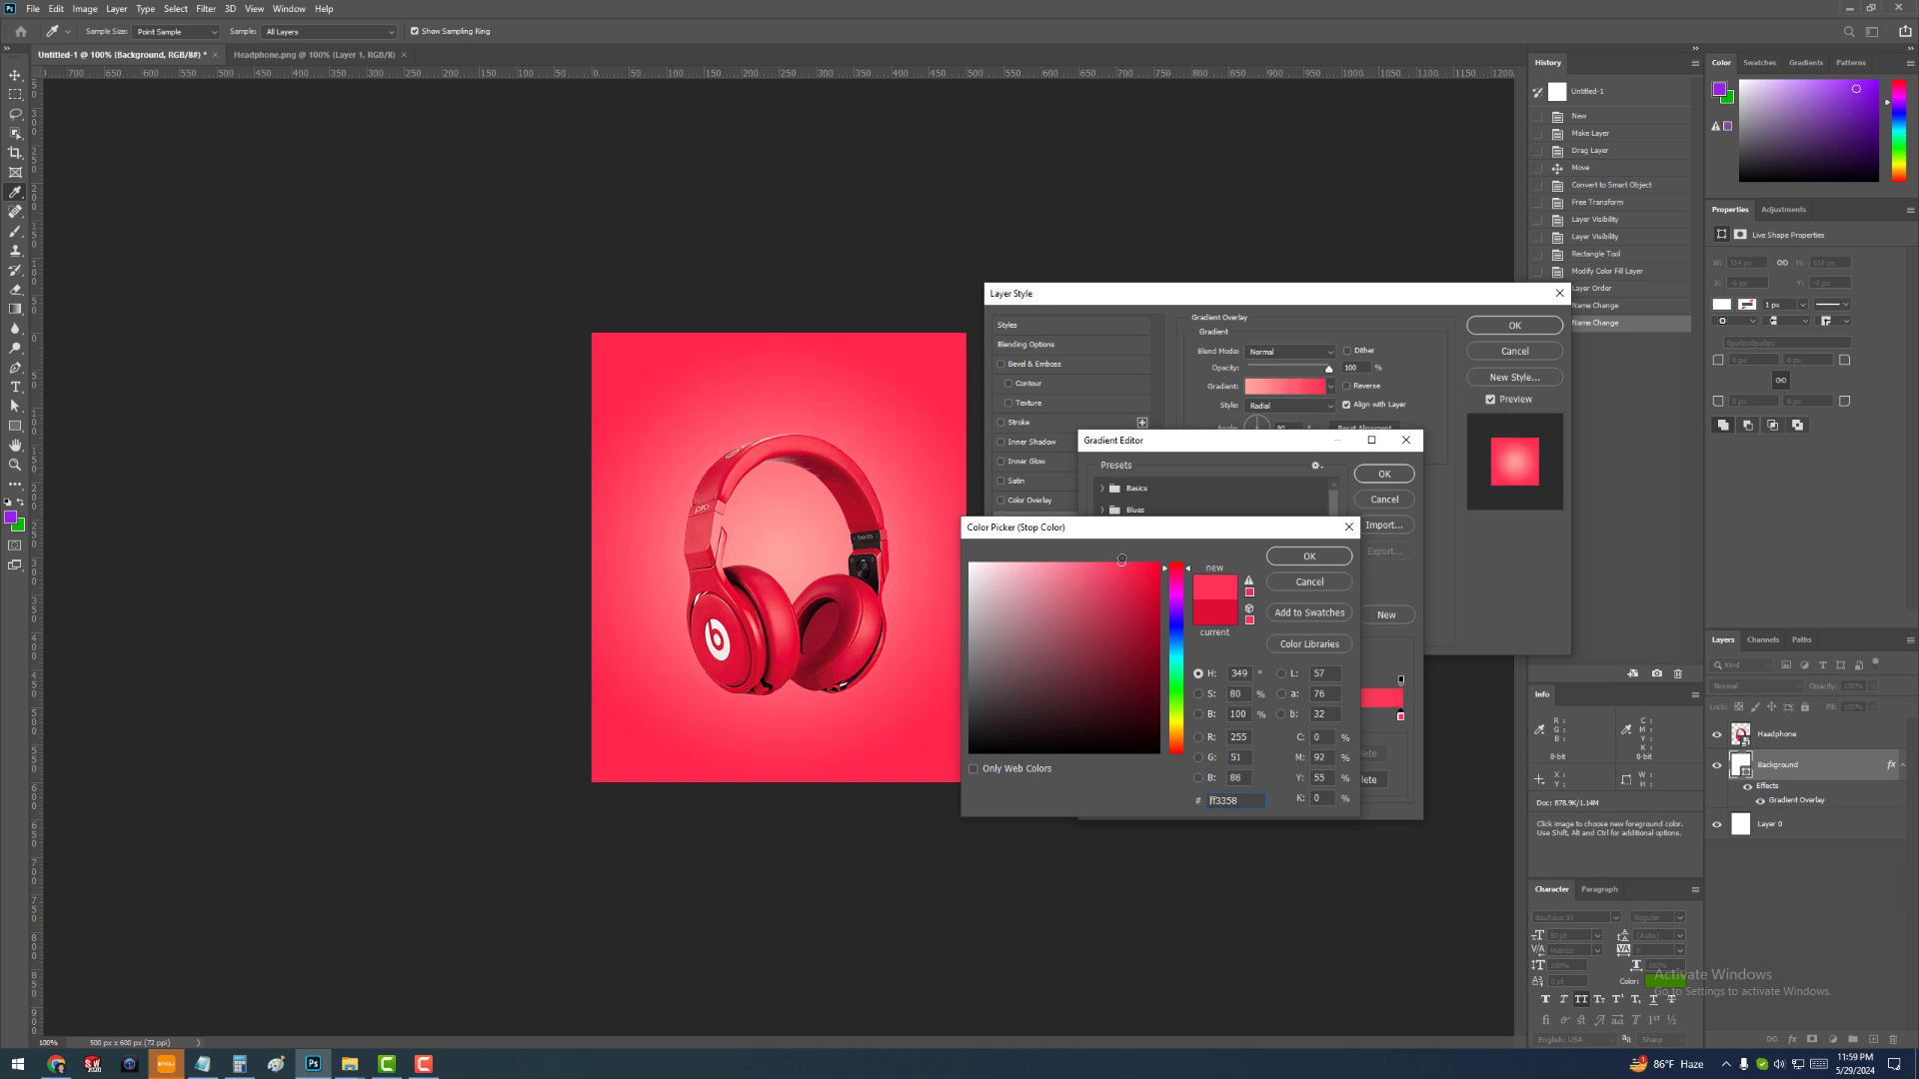
left_click(1306, 557)
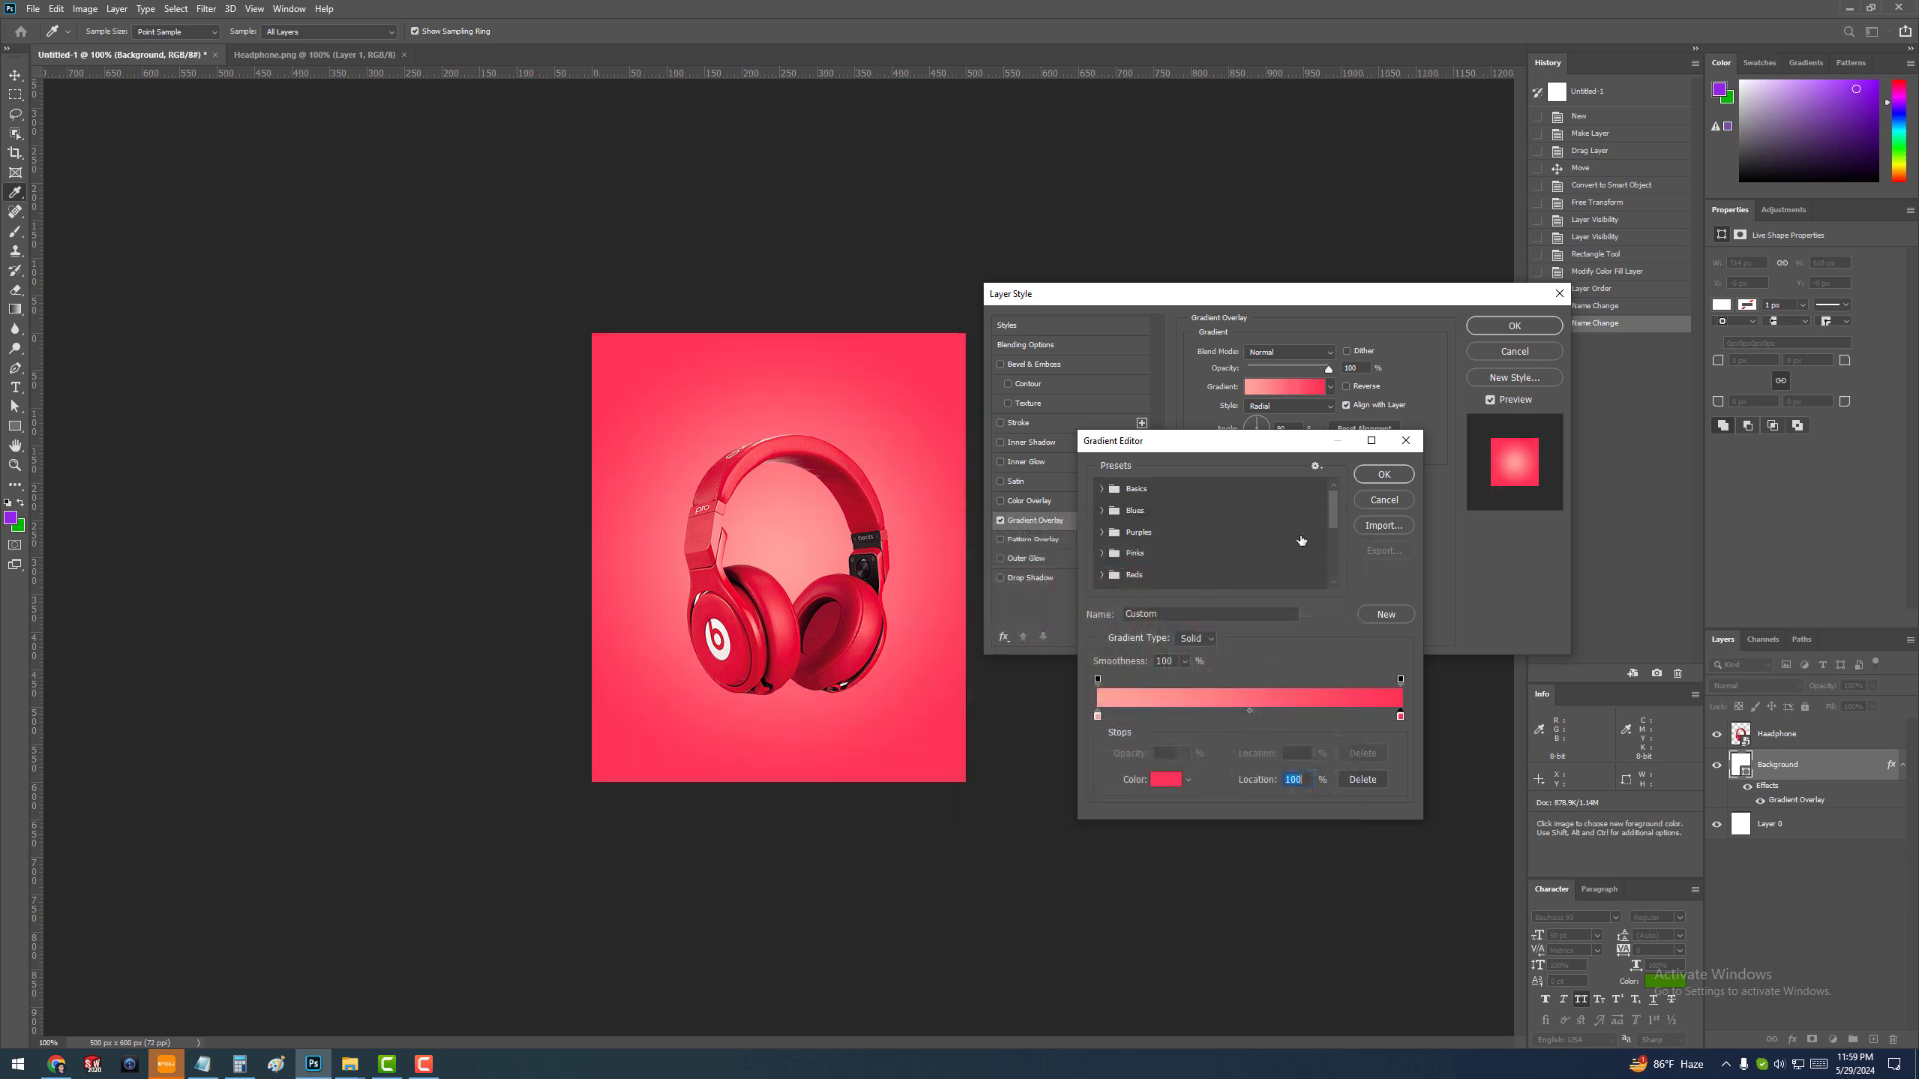
left_click(1402, 478)
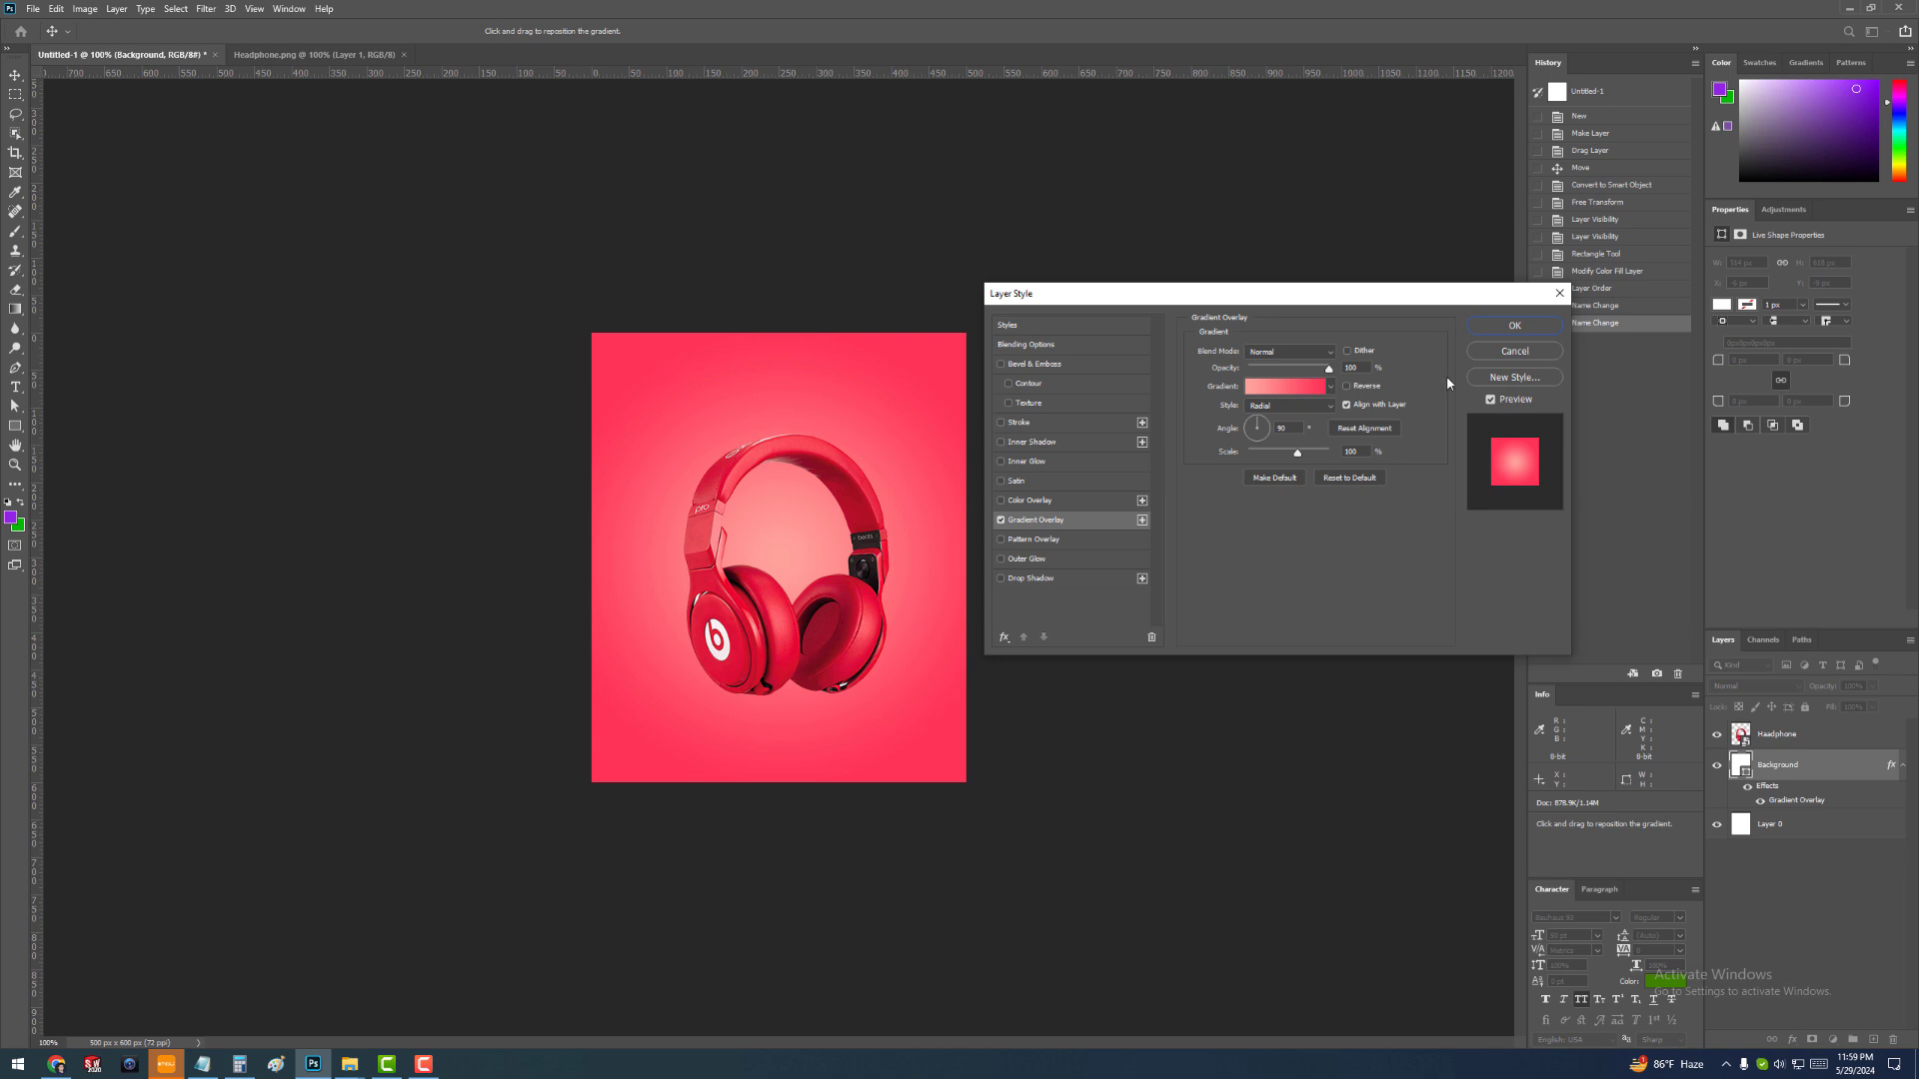
left_click(1543, 330)
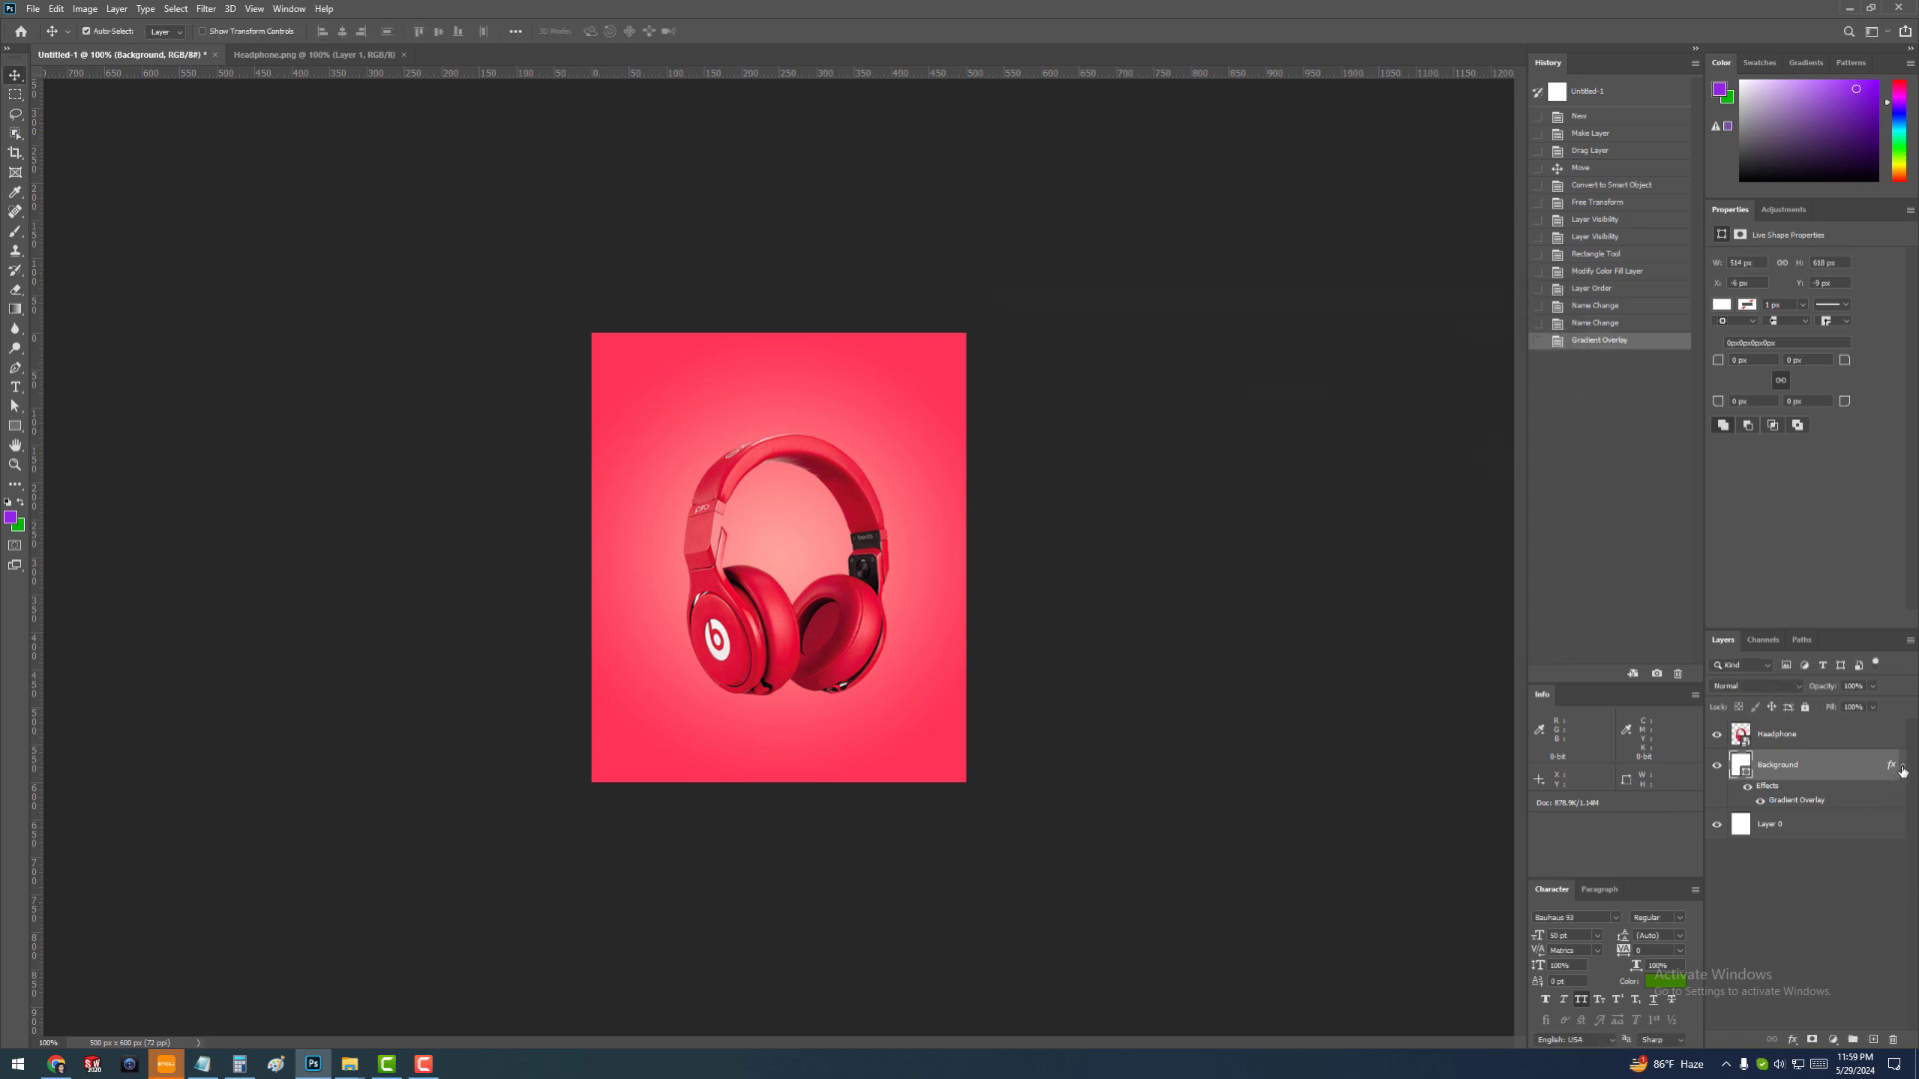
left_click(1902, 767)
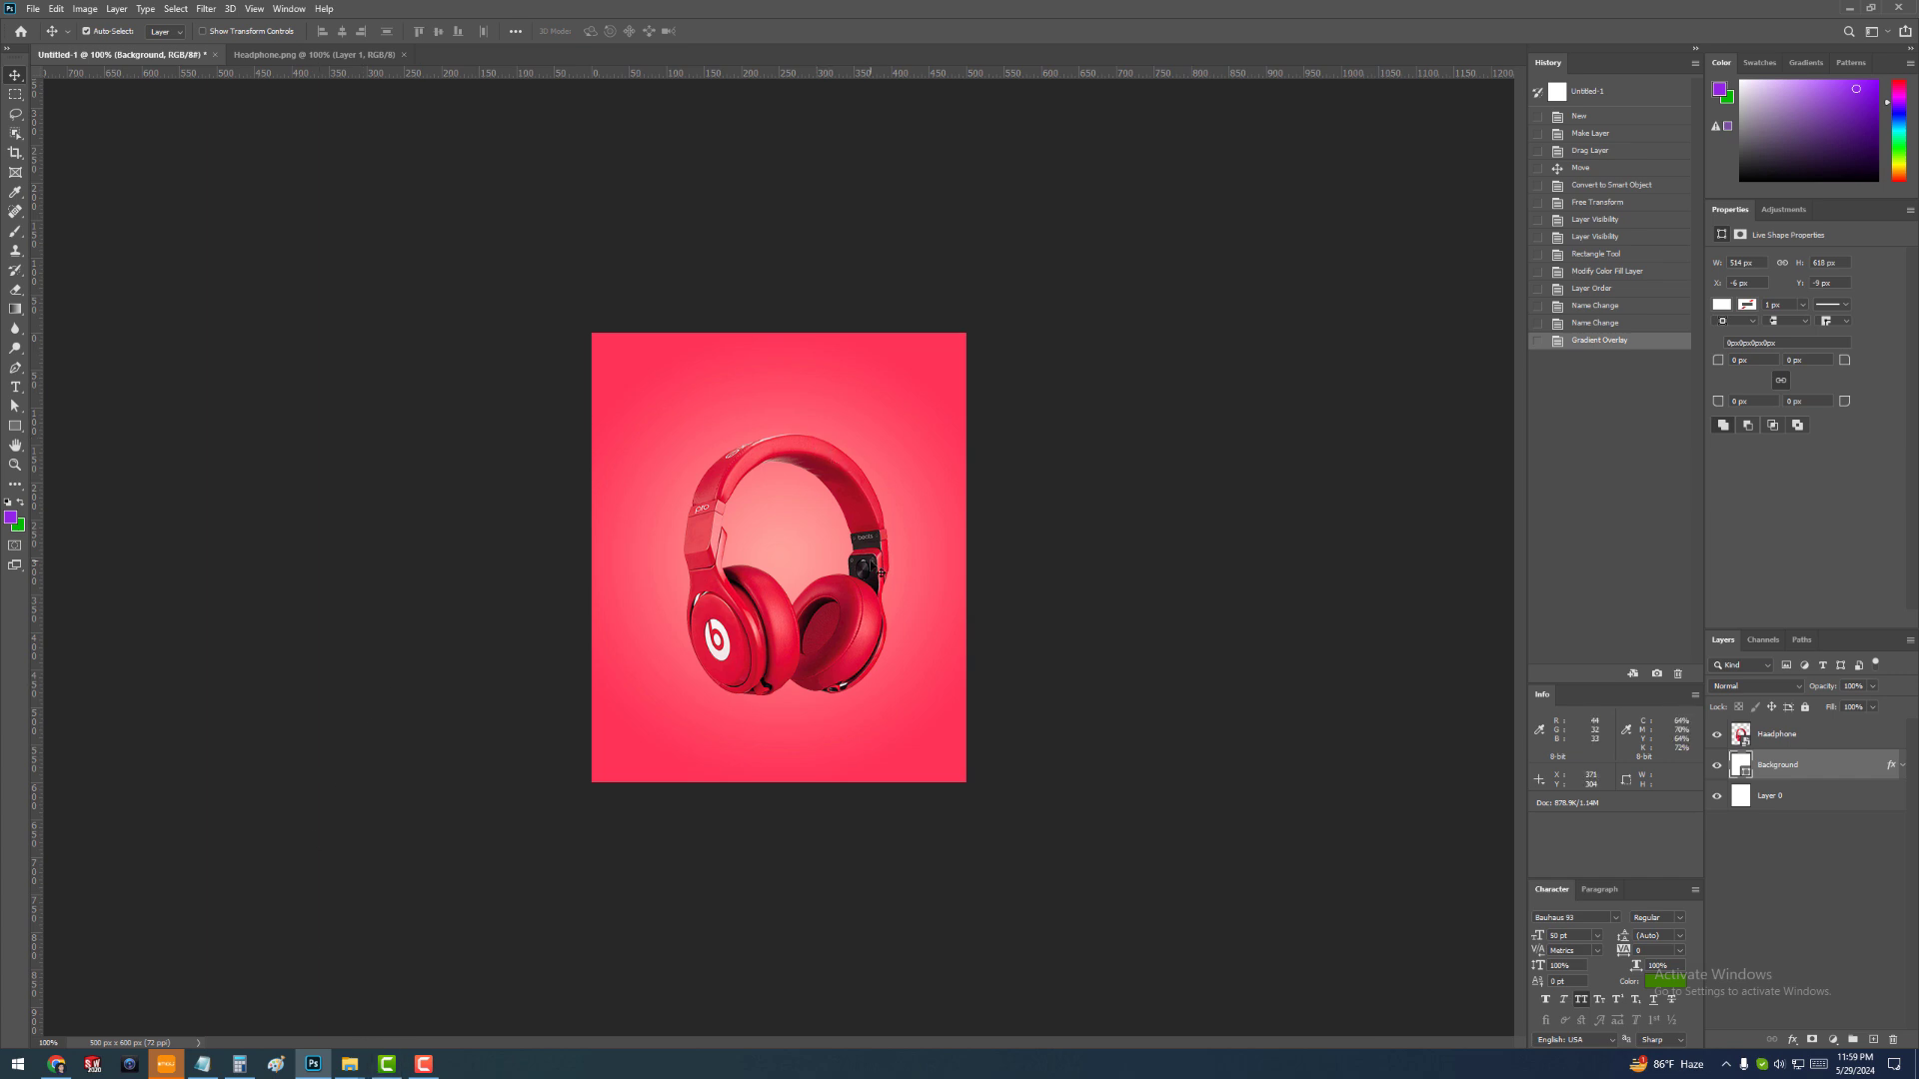
Copy the headline from info.txt in Notepad and add "Unveil the Artist's Intention." in Photoshop as a text layer above the headphones
left_click(854, 500)
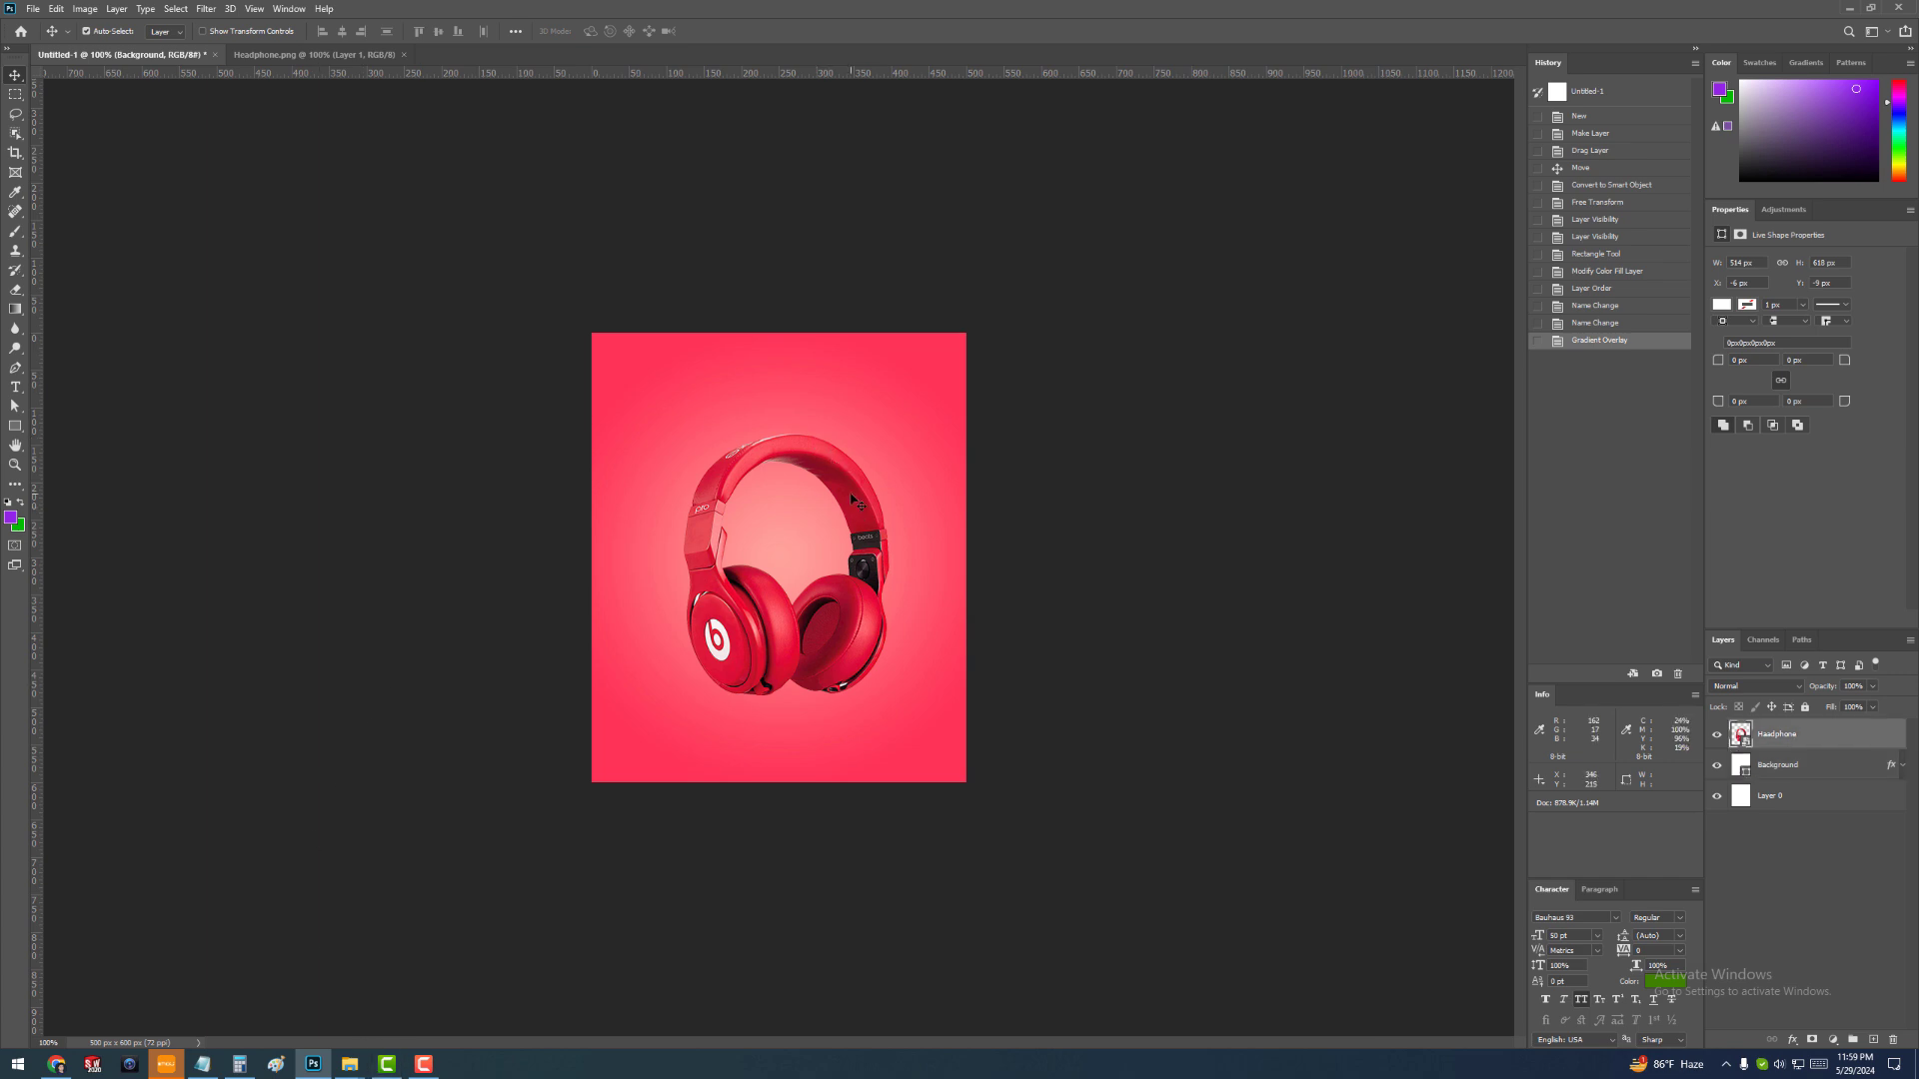
left_click(203, 1065)
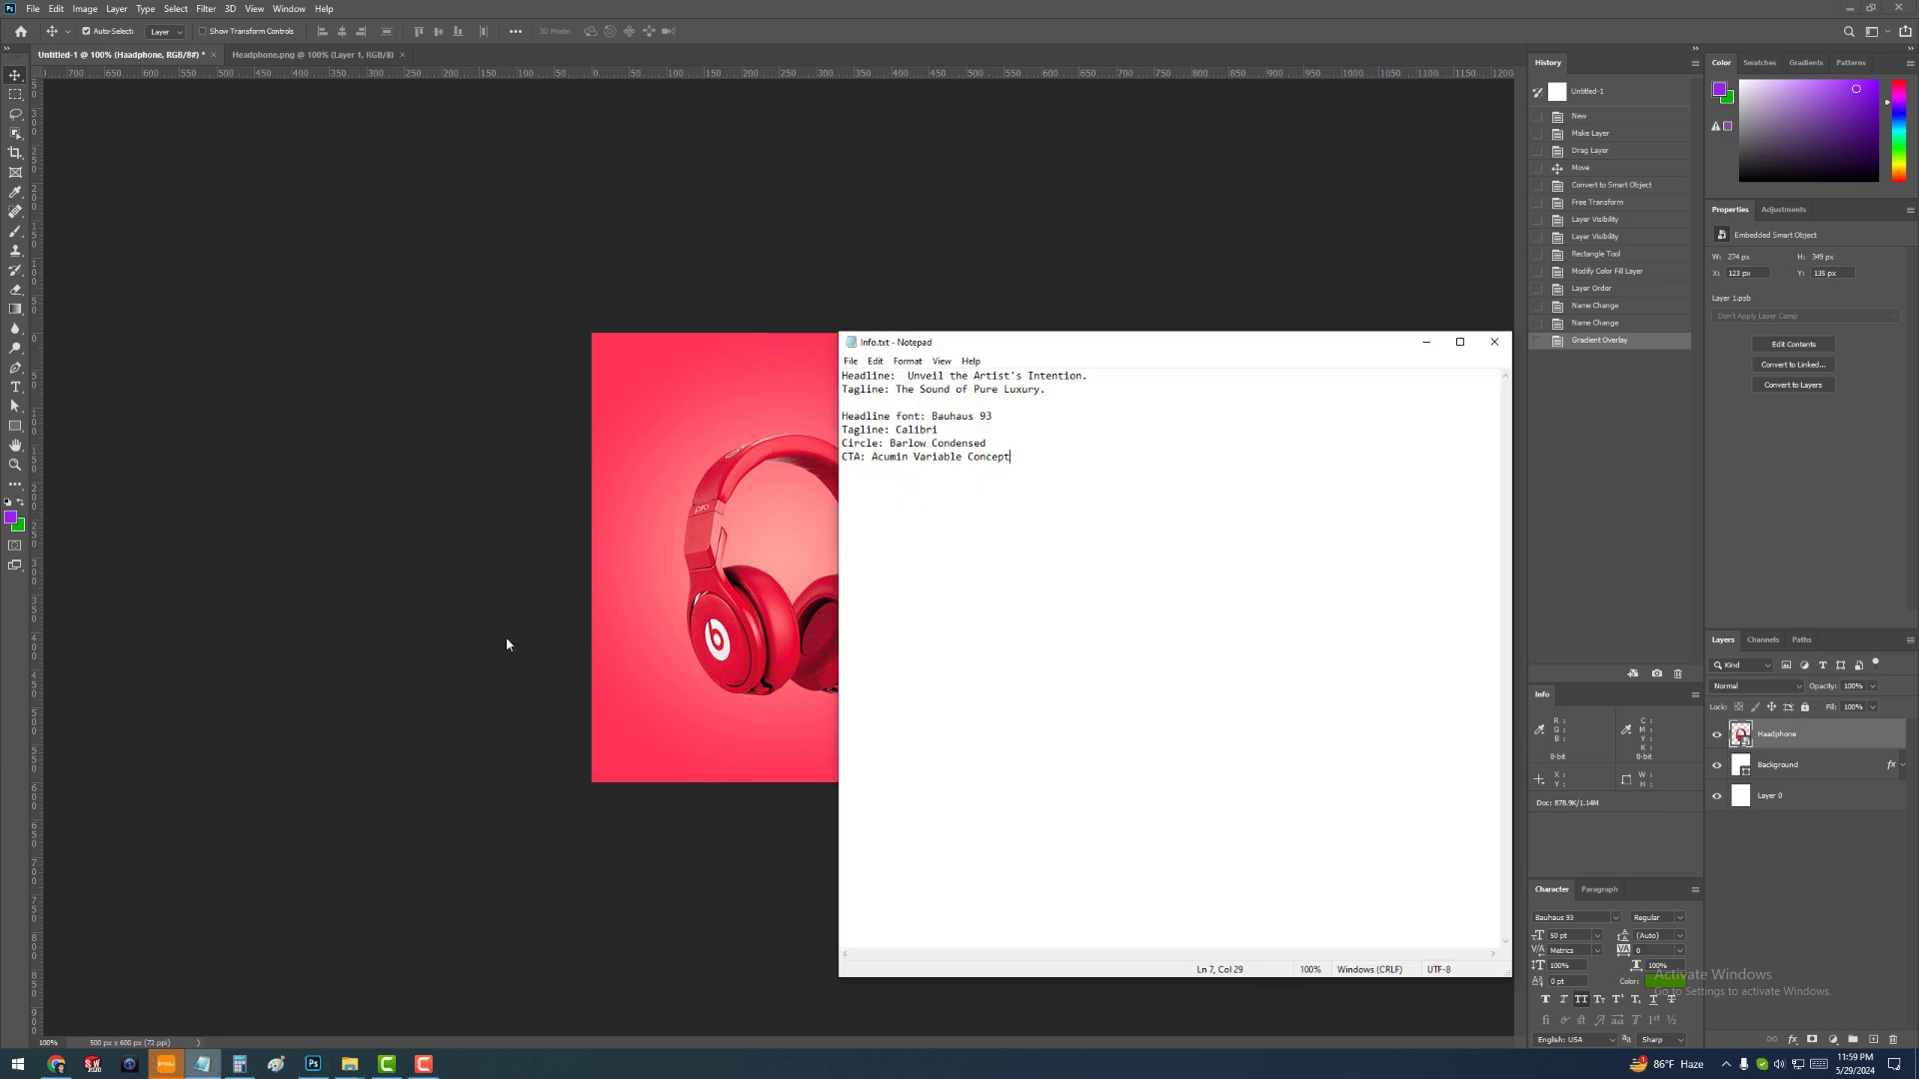
left_click_drag(1122, 380, 915, 379)
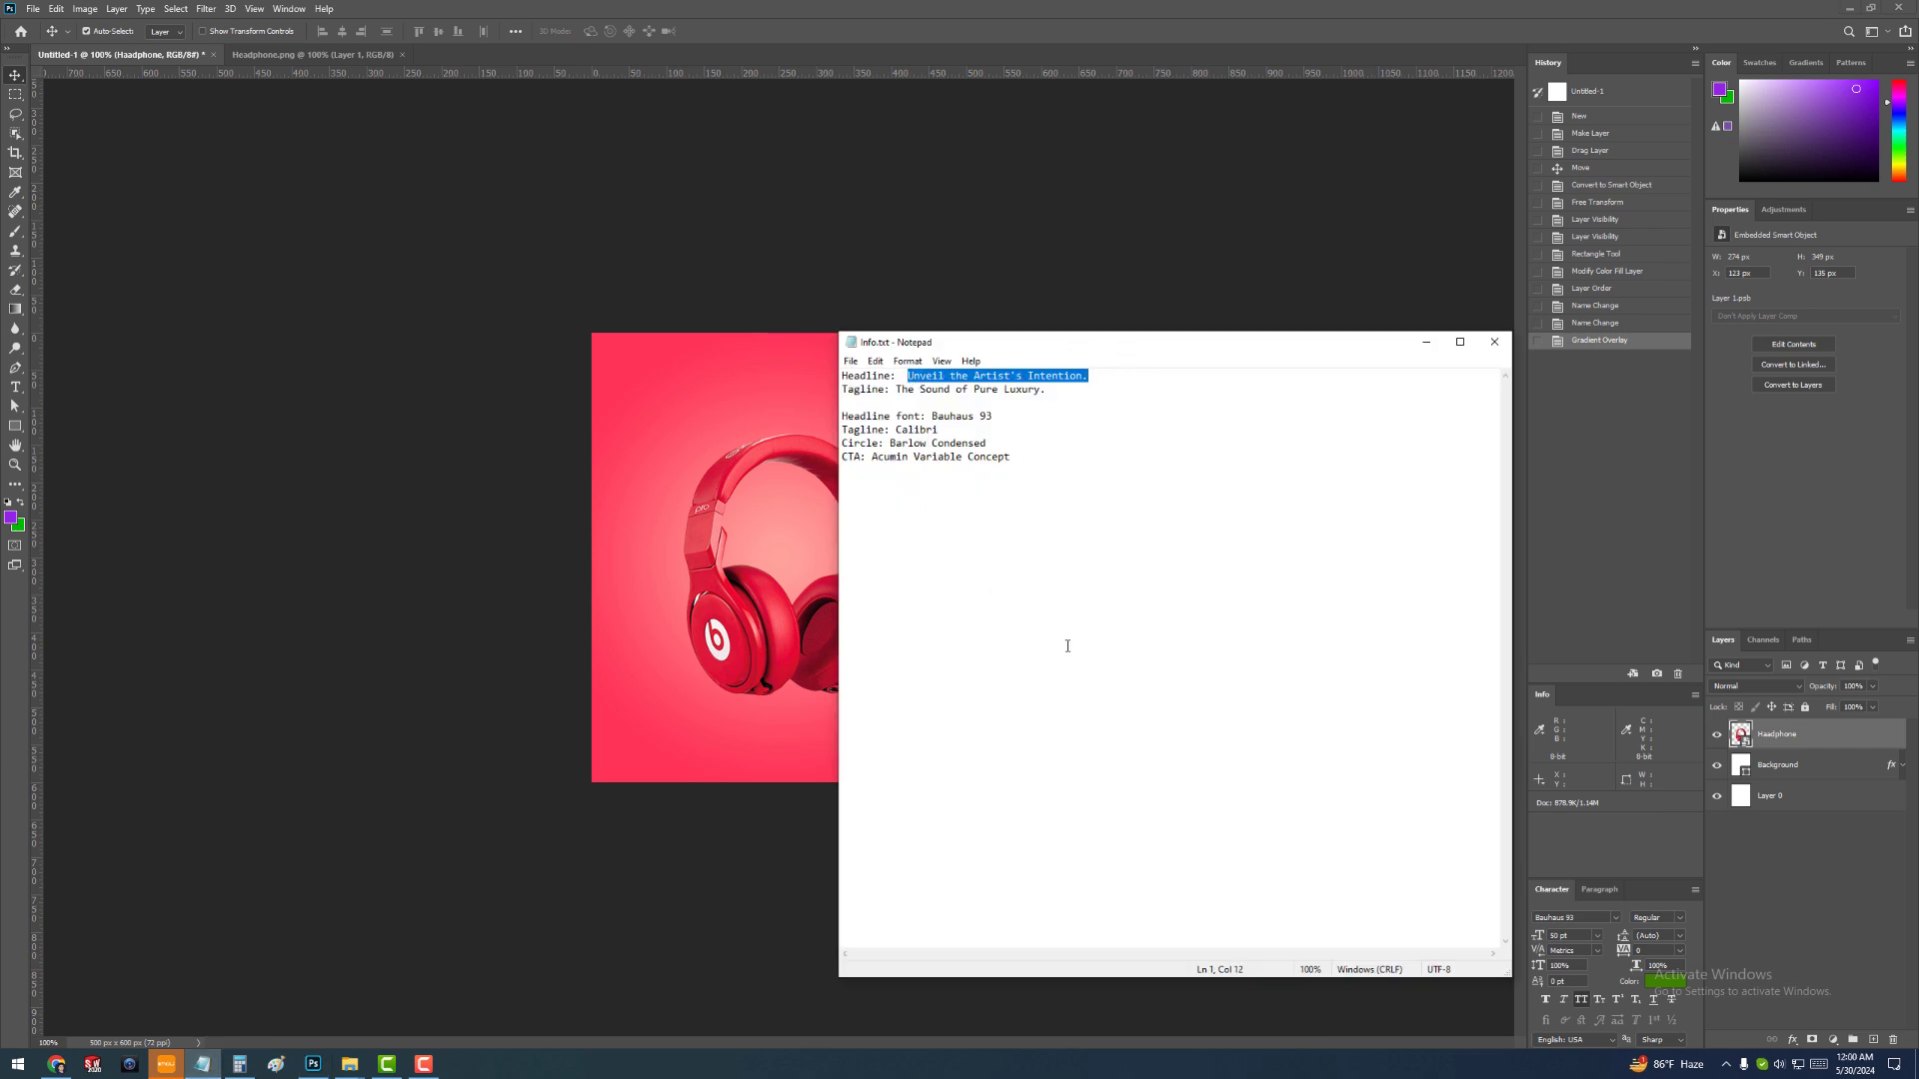
left_click(521, 218)
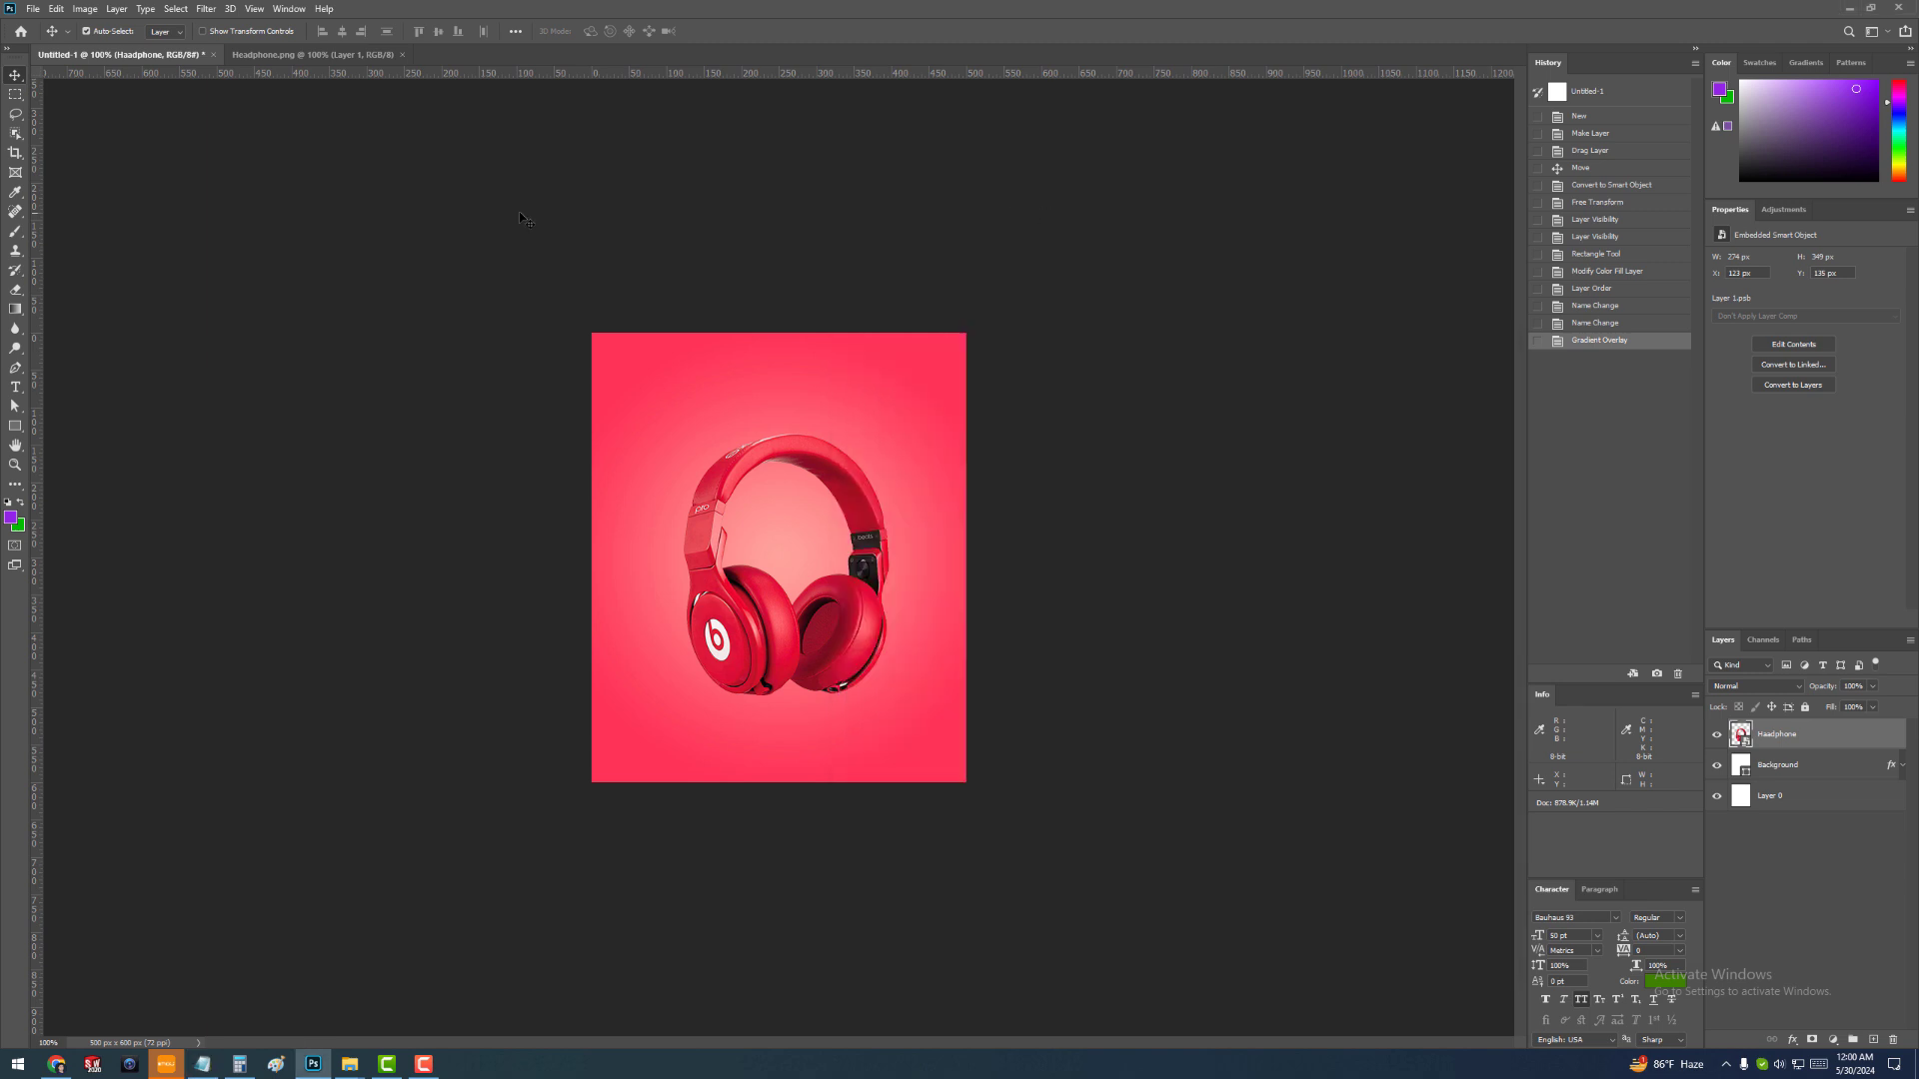
left_click(15, 387)
left_click(663, 385)
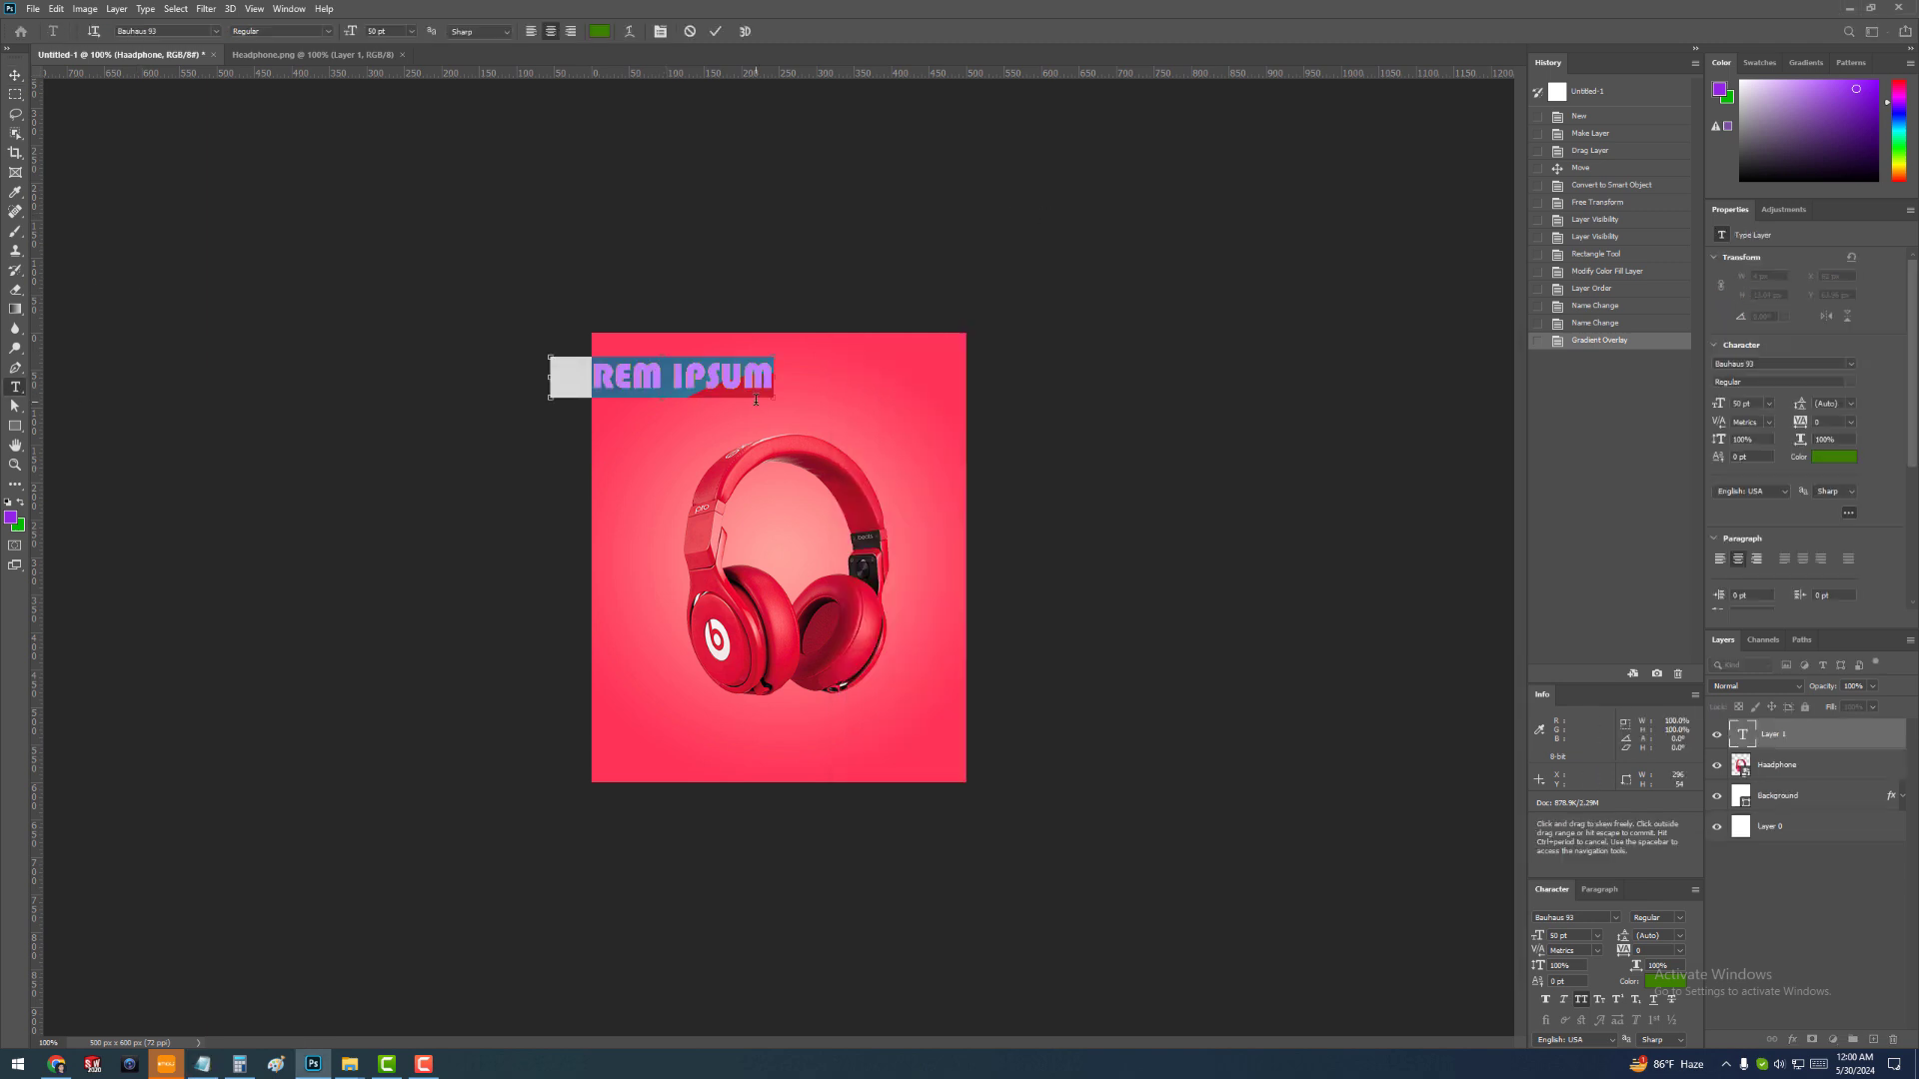
key("ctrl+v")
left_click(15, 78)
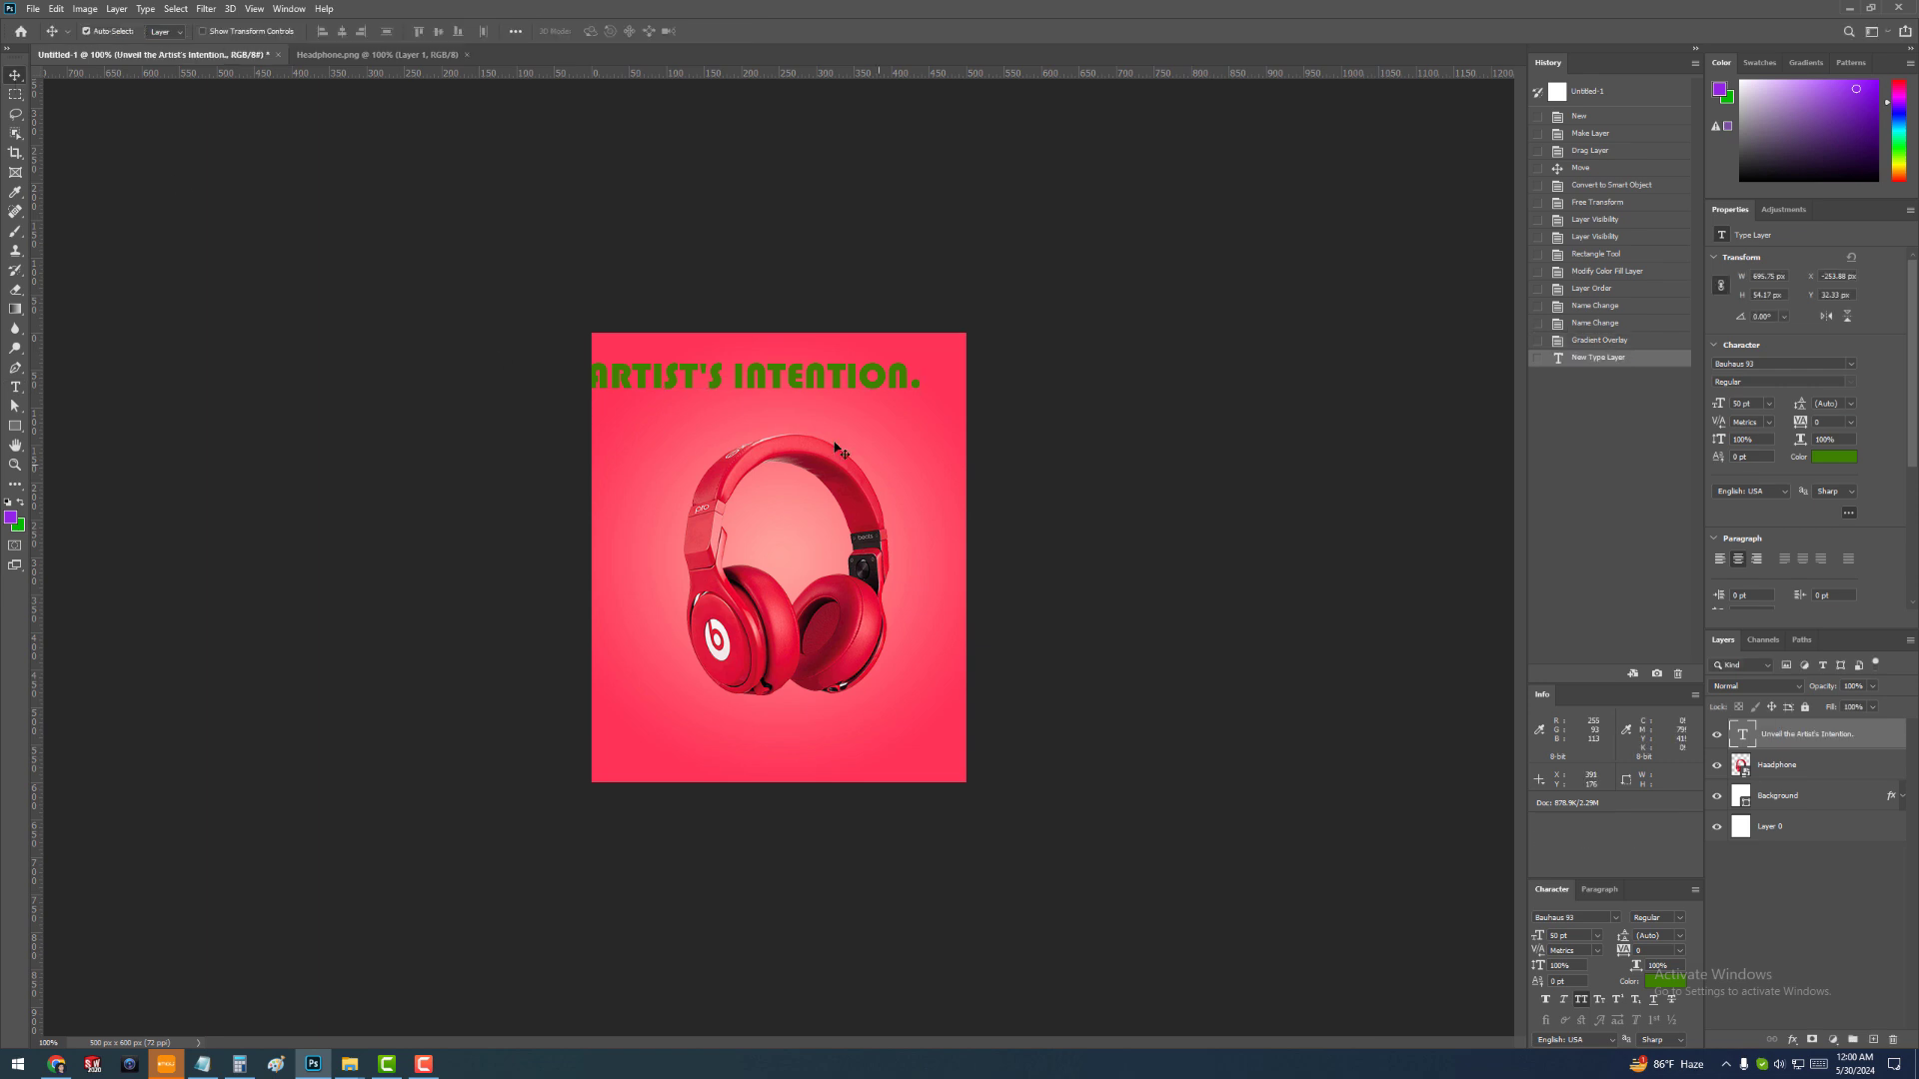
Break the headline into two lines before "Intention." and centre it horizontally near the poster's upper edge
left_click_drag(793, 383, 891, 386)
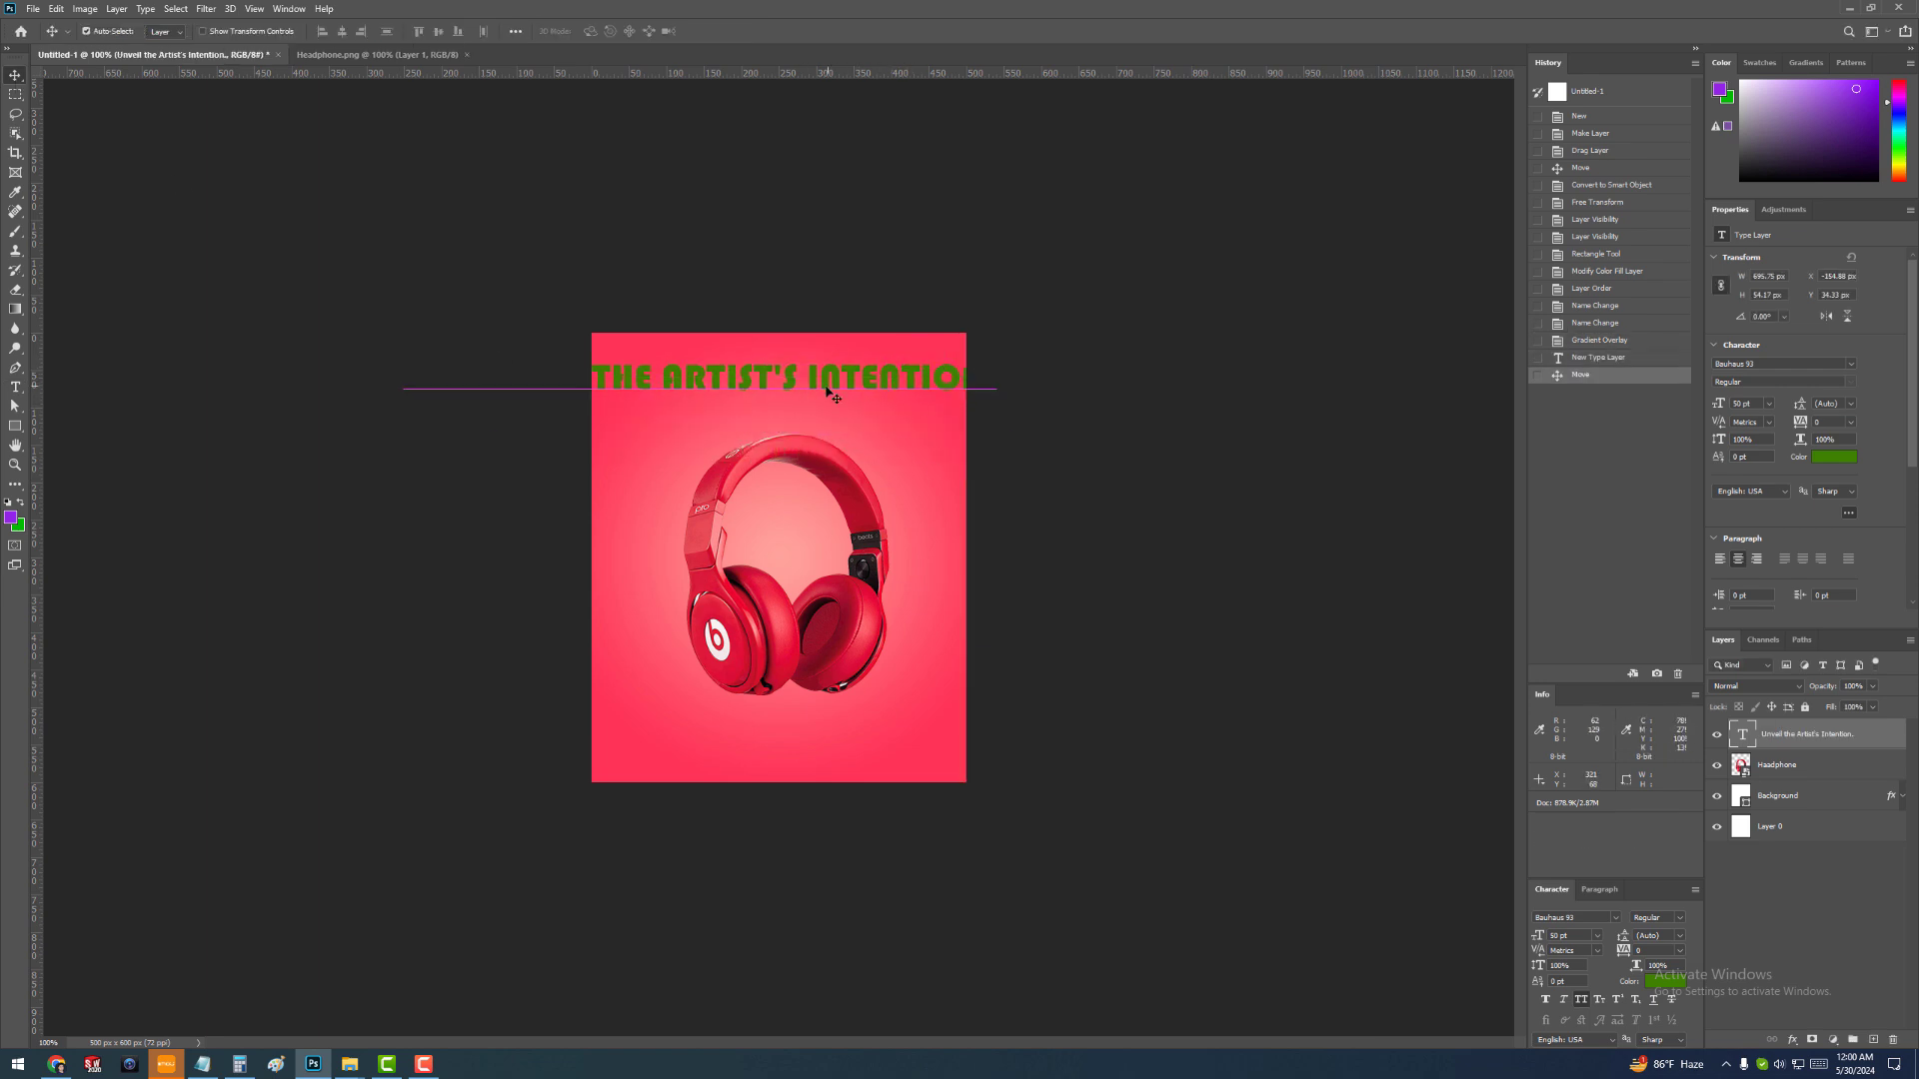
key("t")
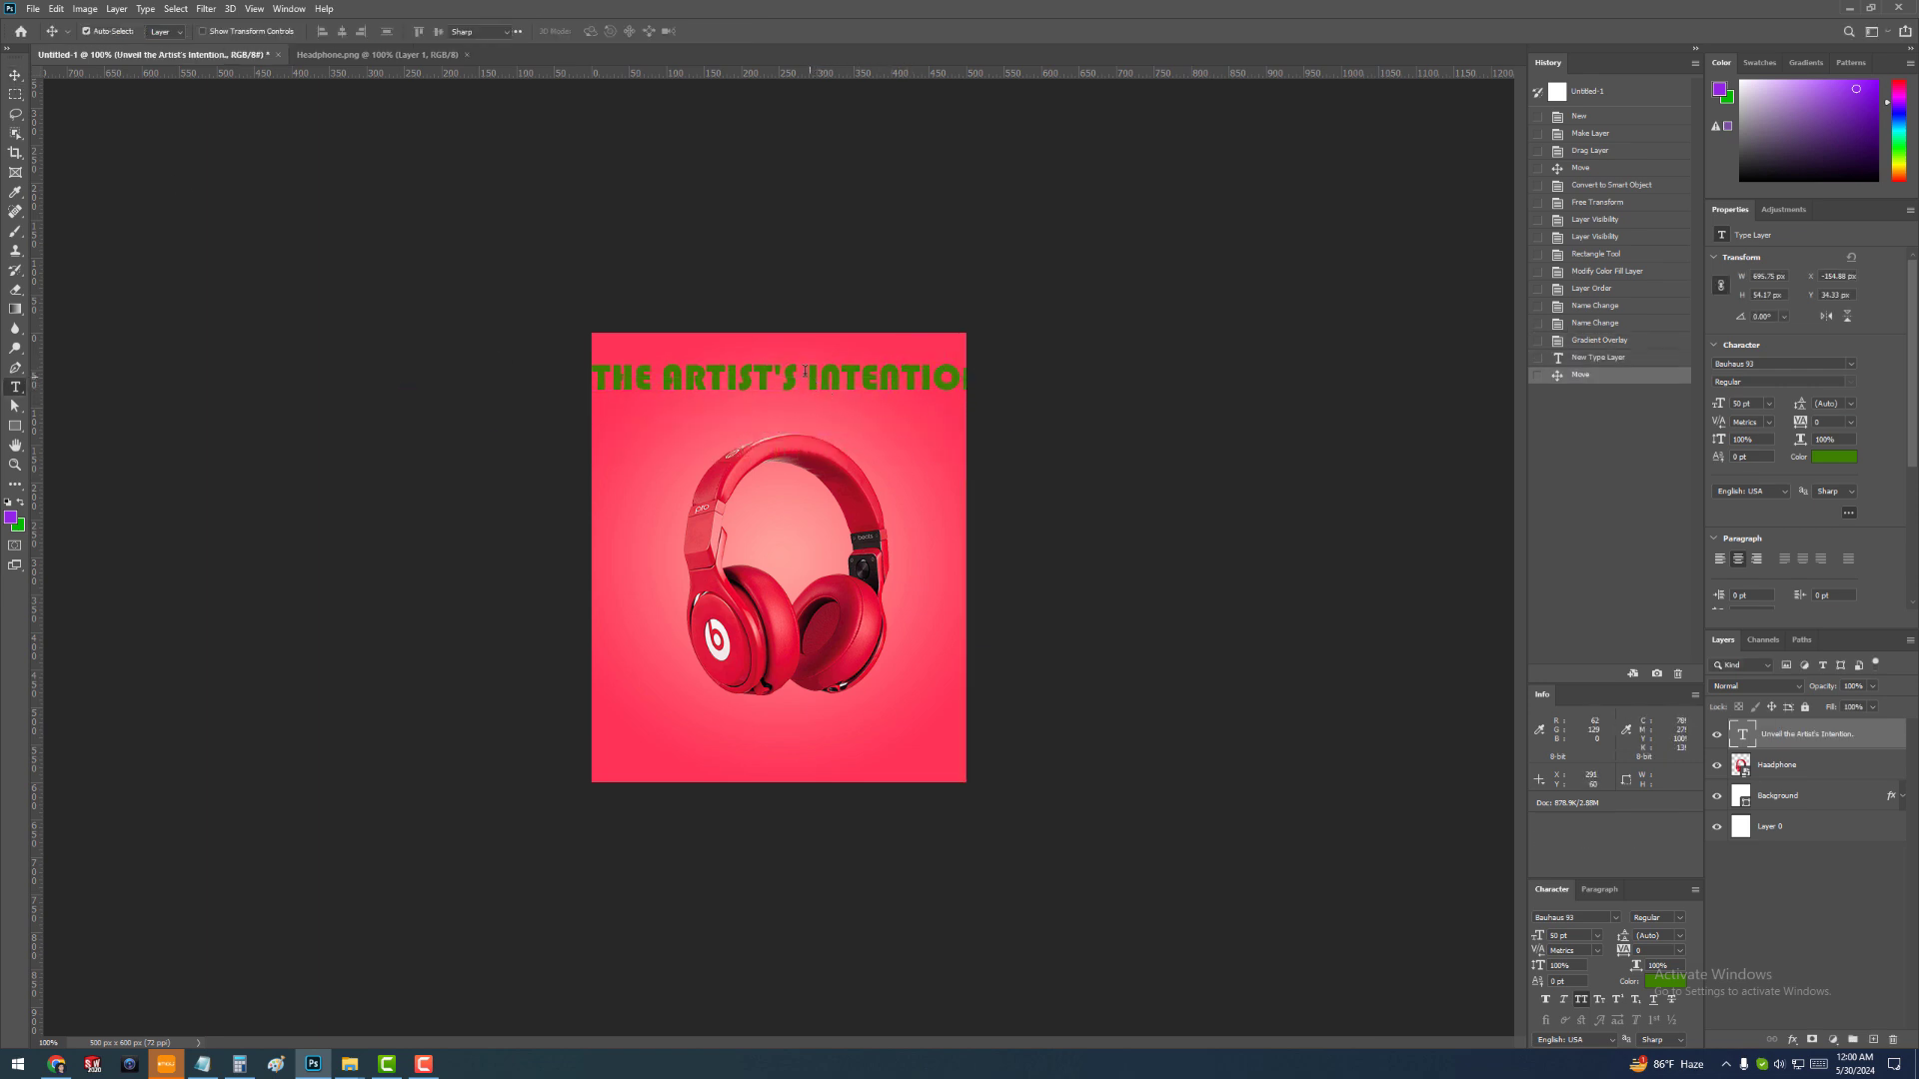
left_click(810, 386)
key("Return")
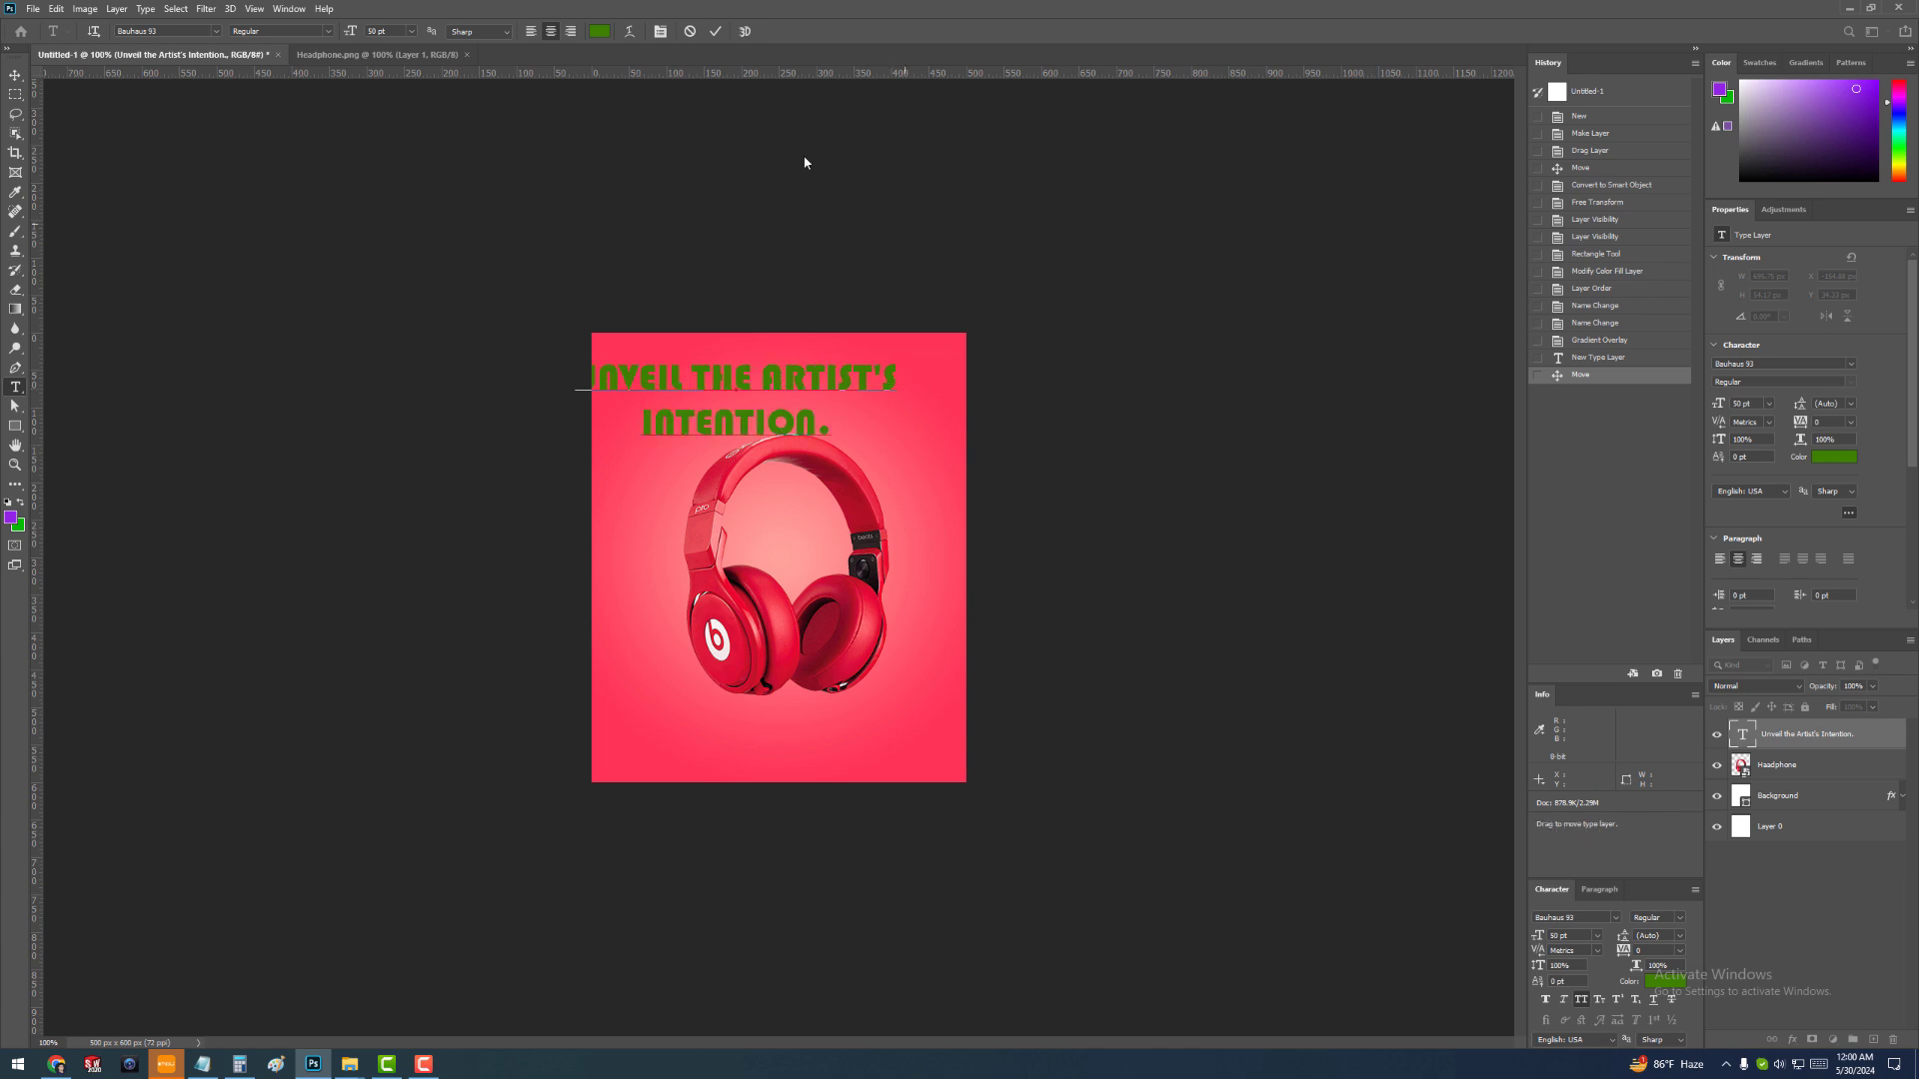
left_click_drag(865, 380, 907, 380)
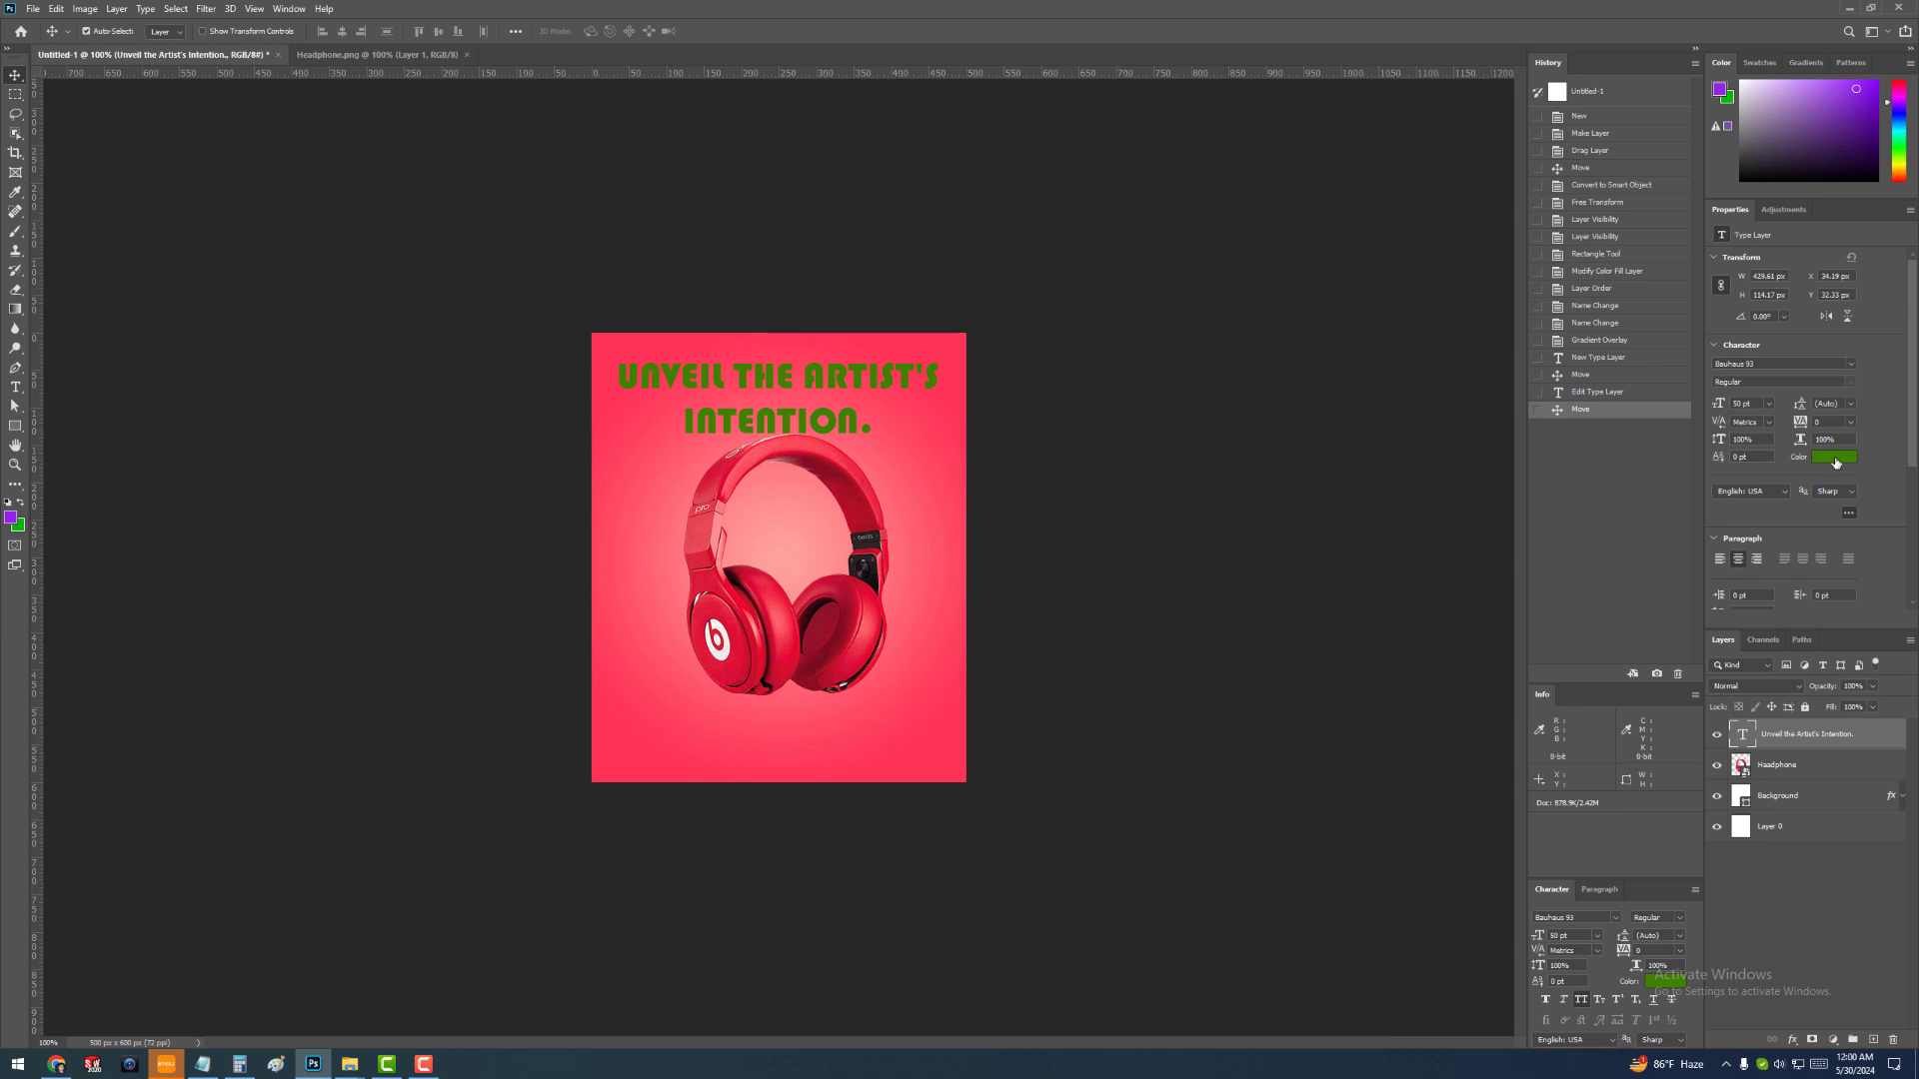
Change the headline's text colour to white (#ffffff)
left_click(1835, 457)
type("ffffff")
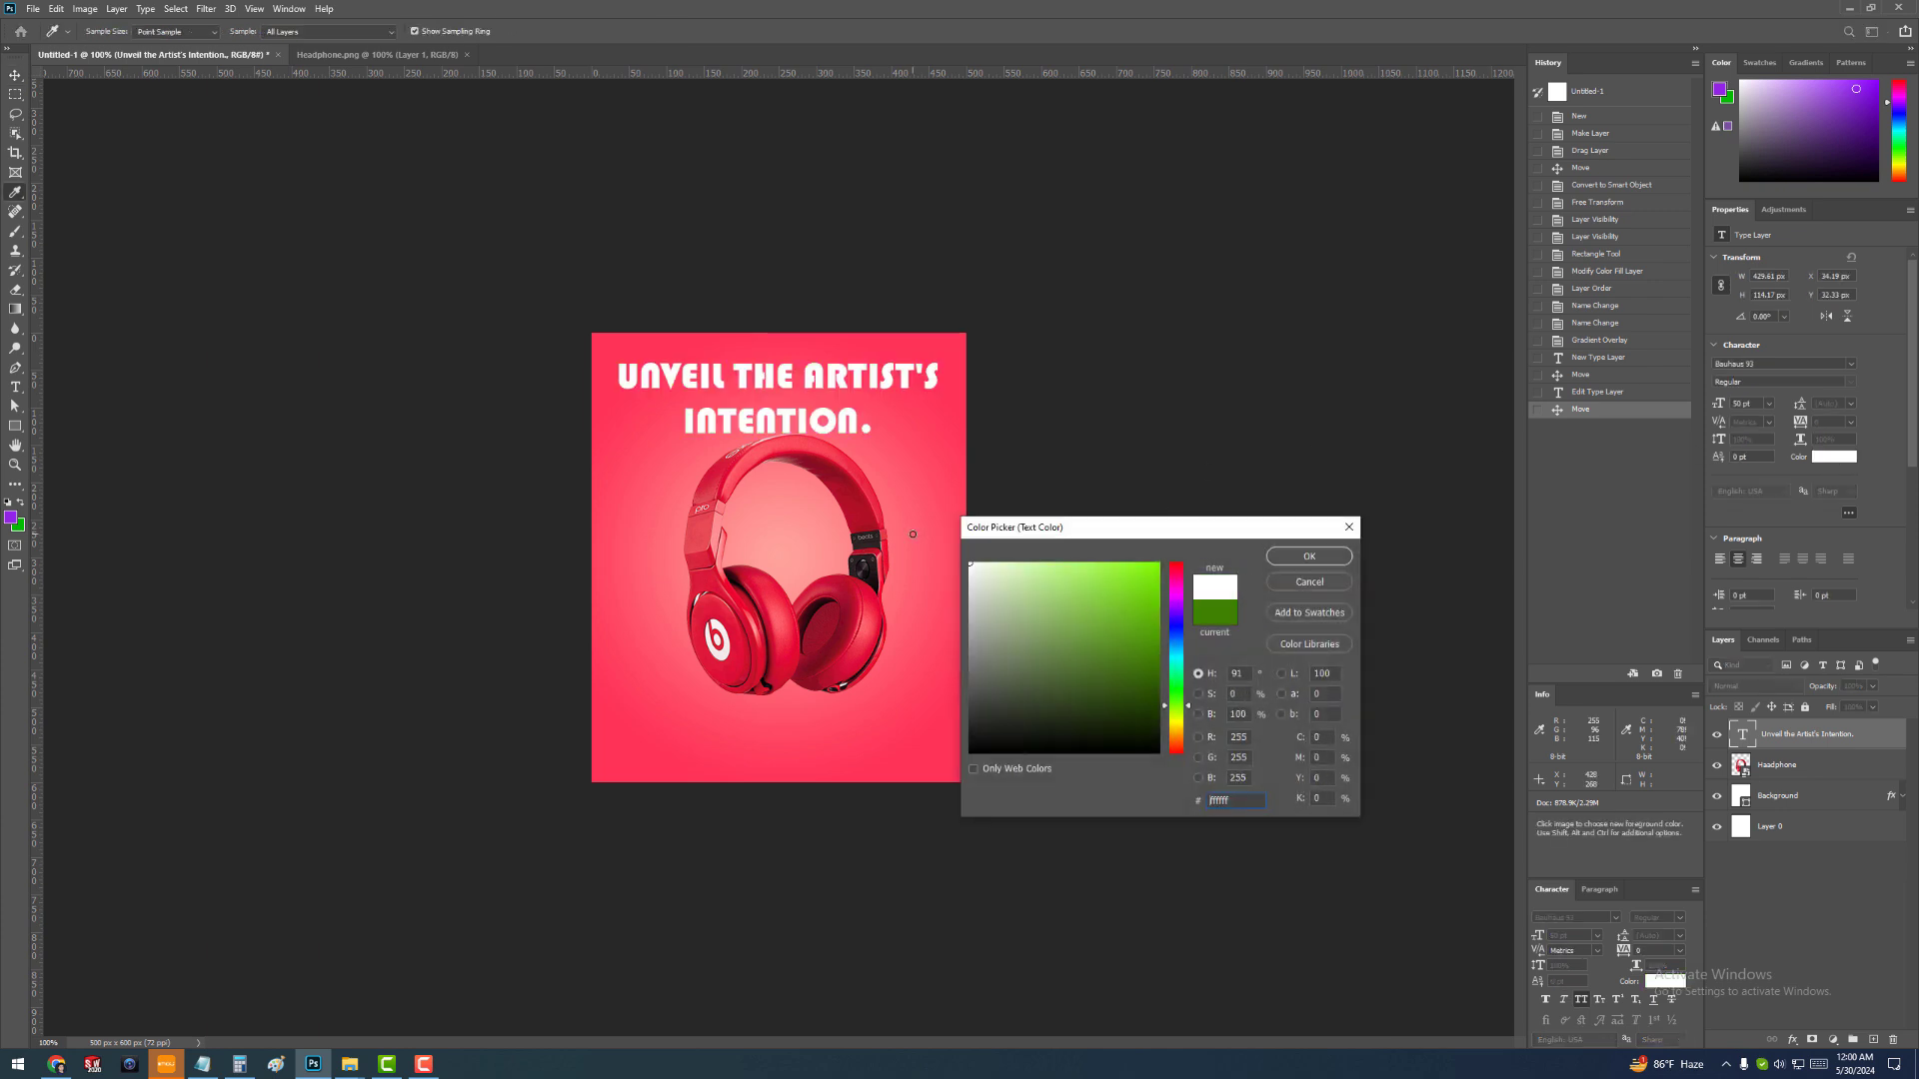
left_click(1309, 557)
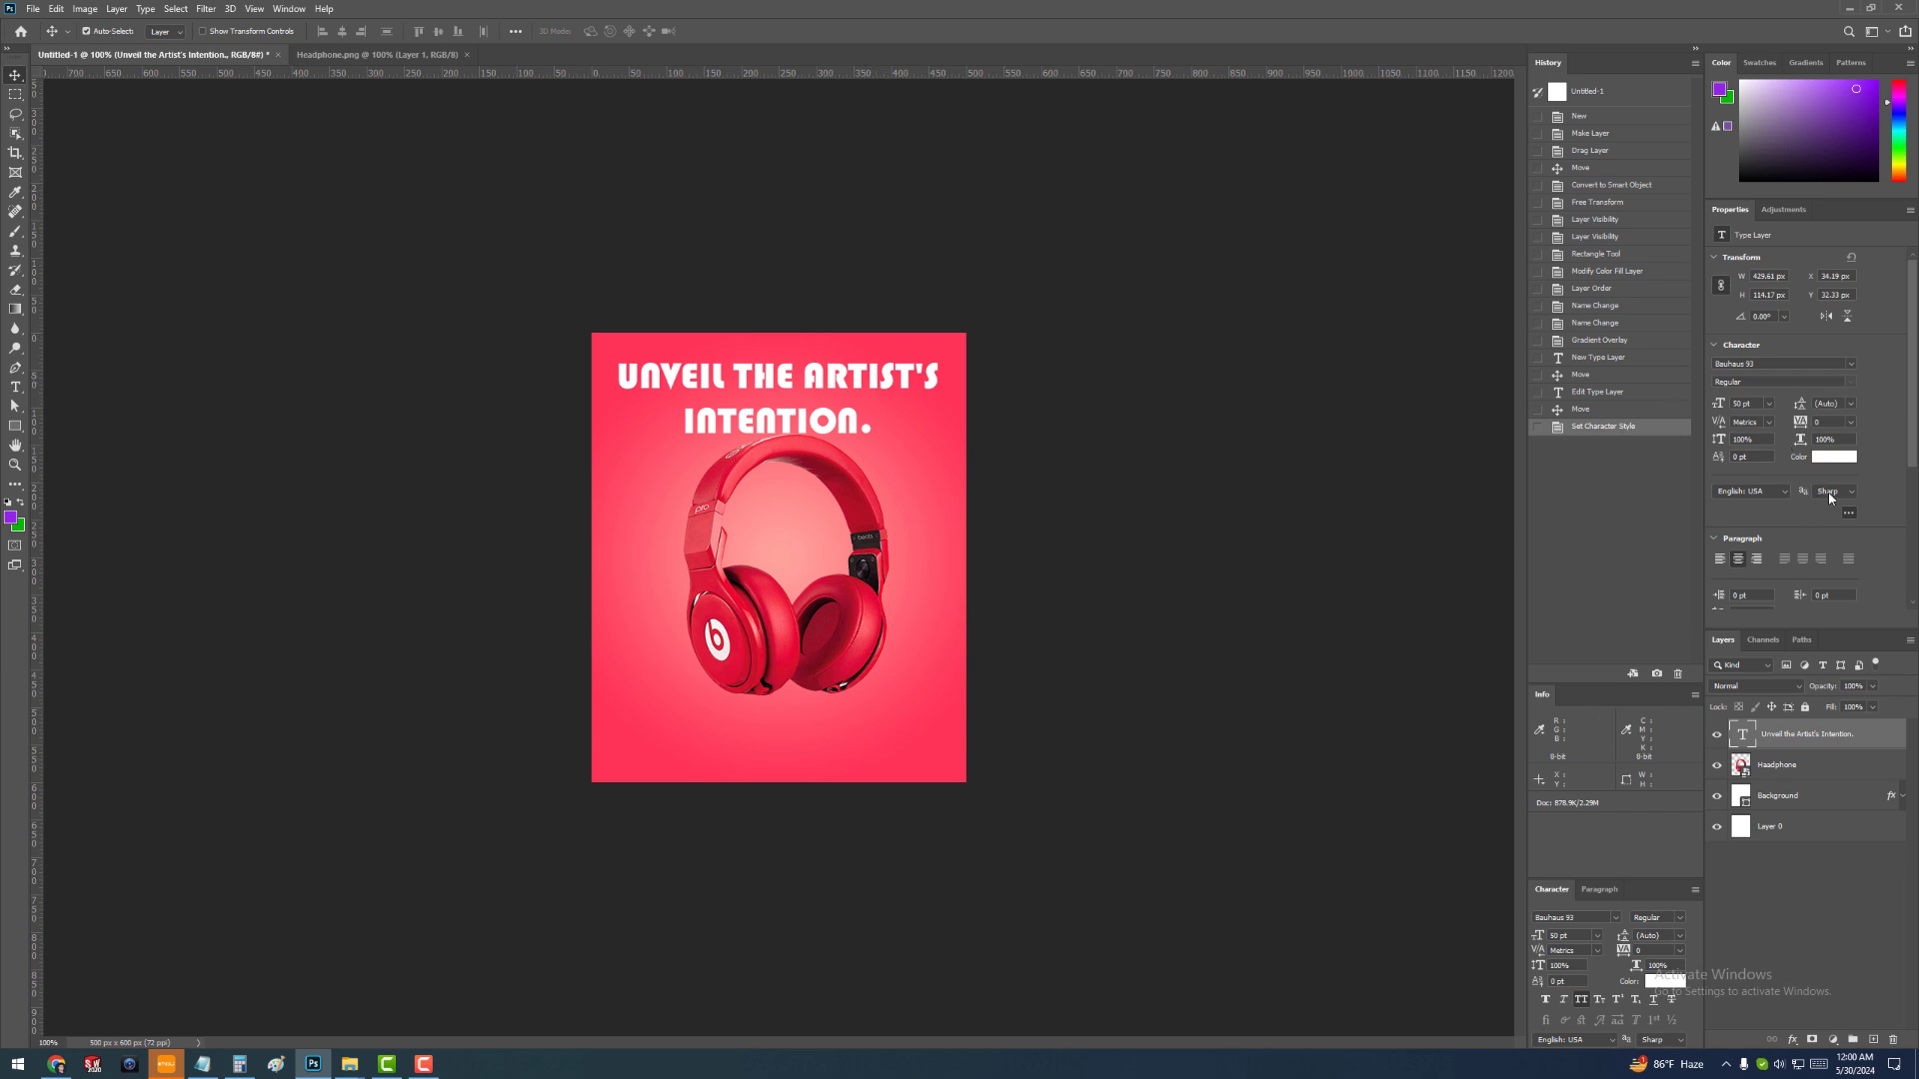
Tighten the headline's leading, trying 40 pt and settling on 42 pt
left_click(1852, 404)
left_click(1825, 404)
type("40")
key("Return")
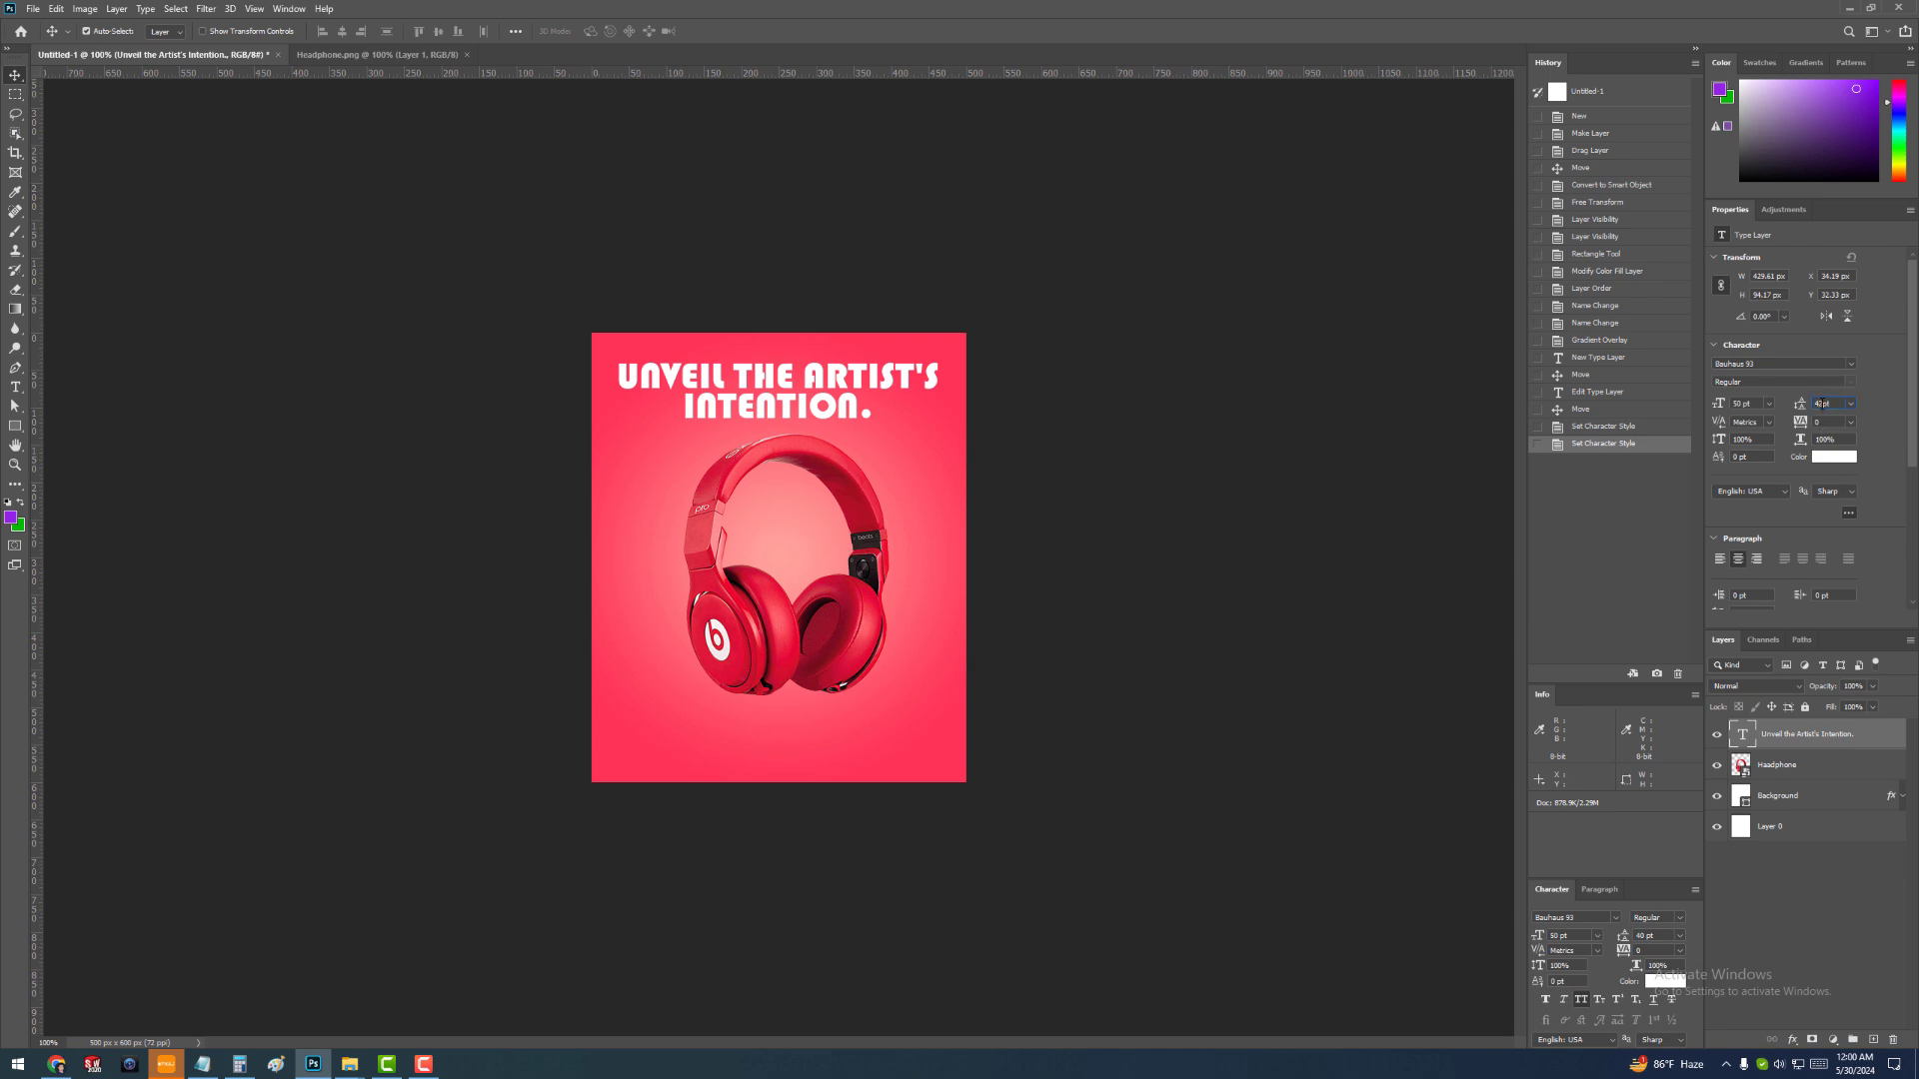
key("Return")
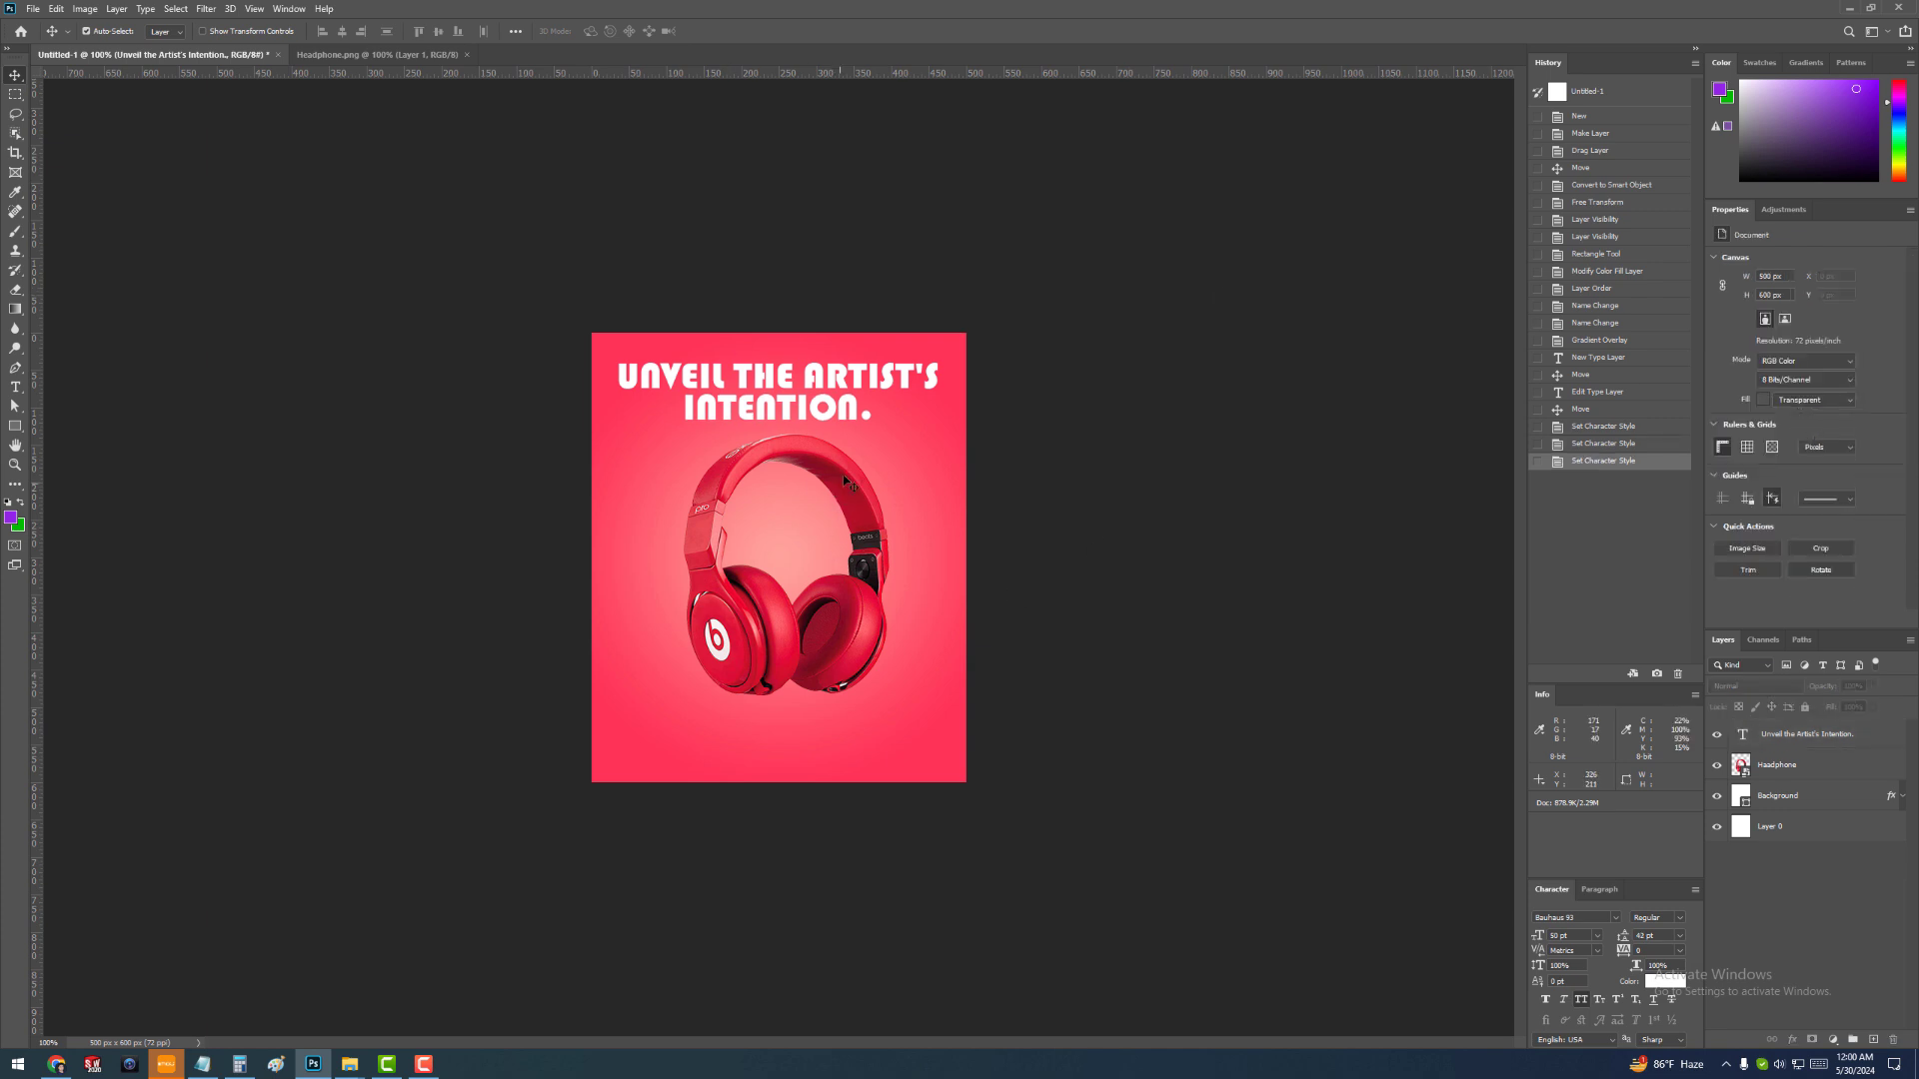
Move the headphone image straight down about 35 px to leave more space under the headline
left_click_drag(845, 482, 844, 508)
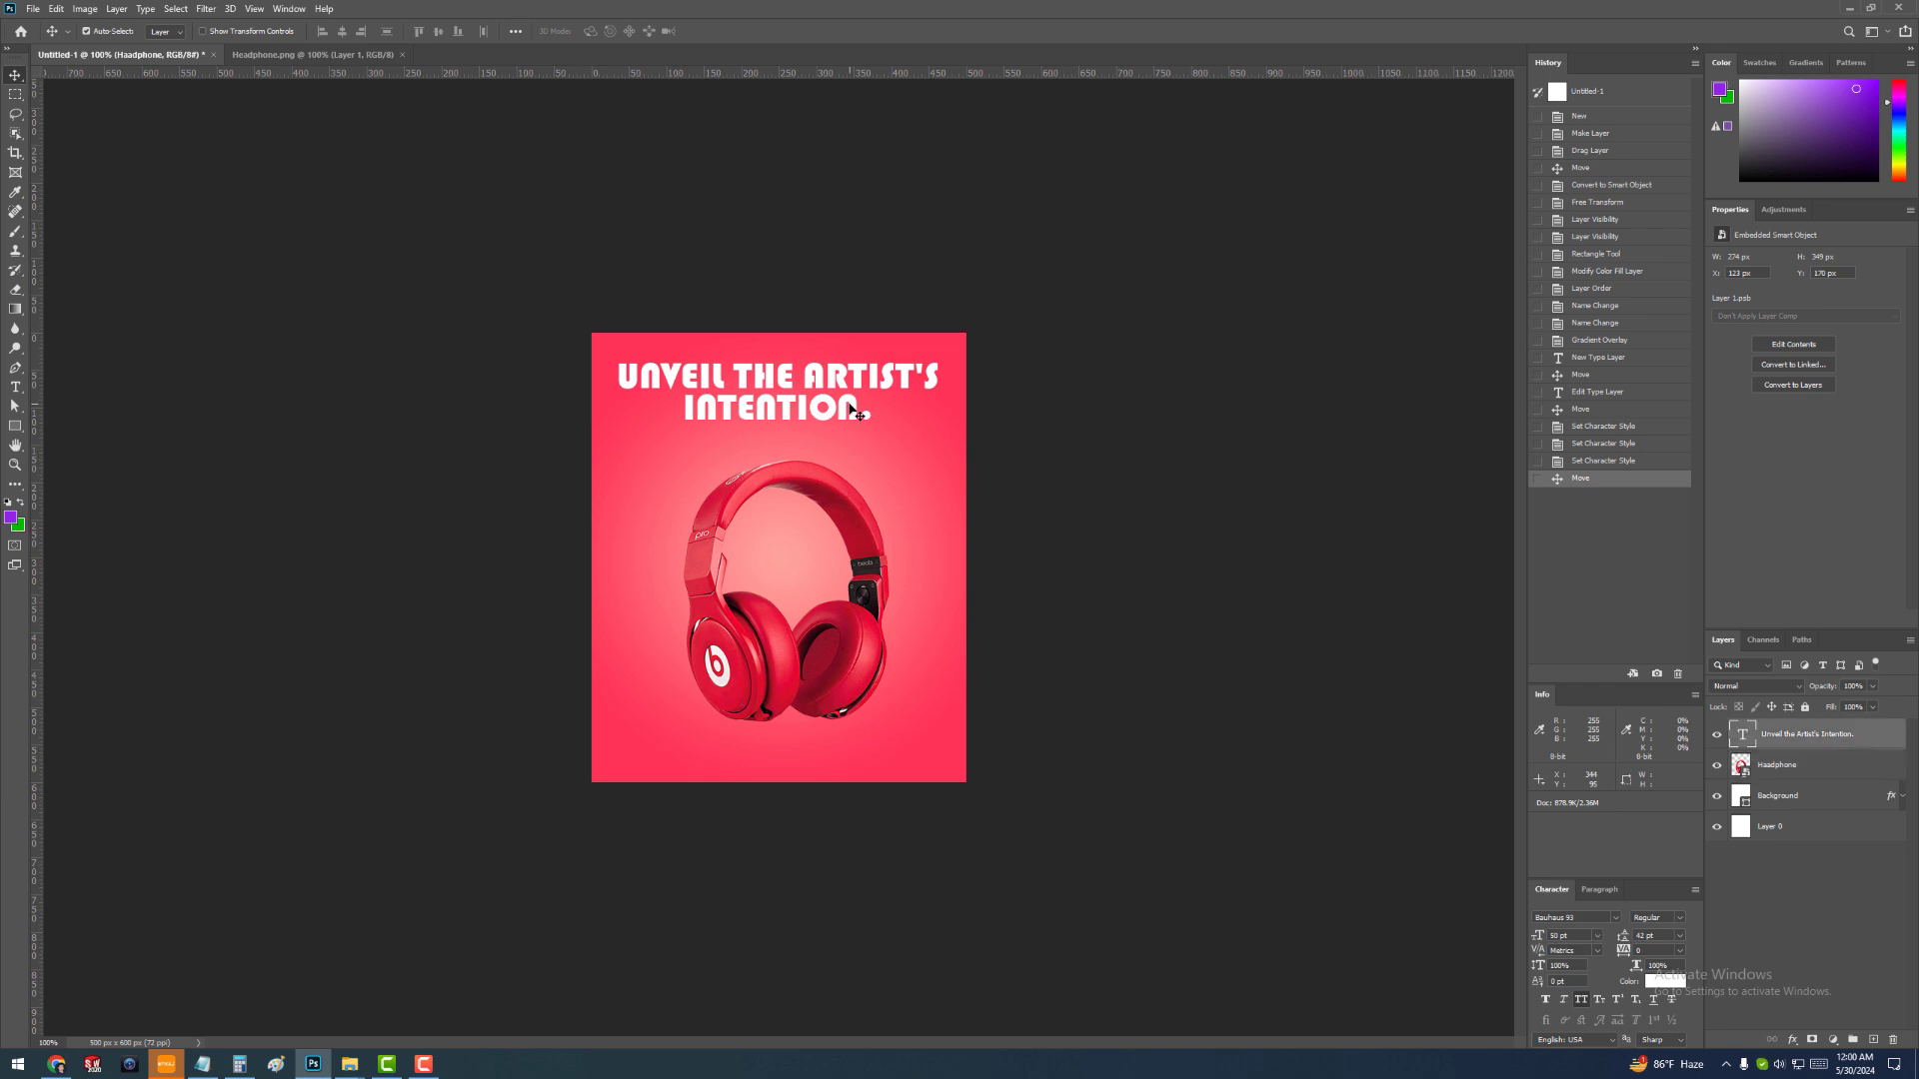
left_click(1152, 461)
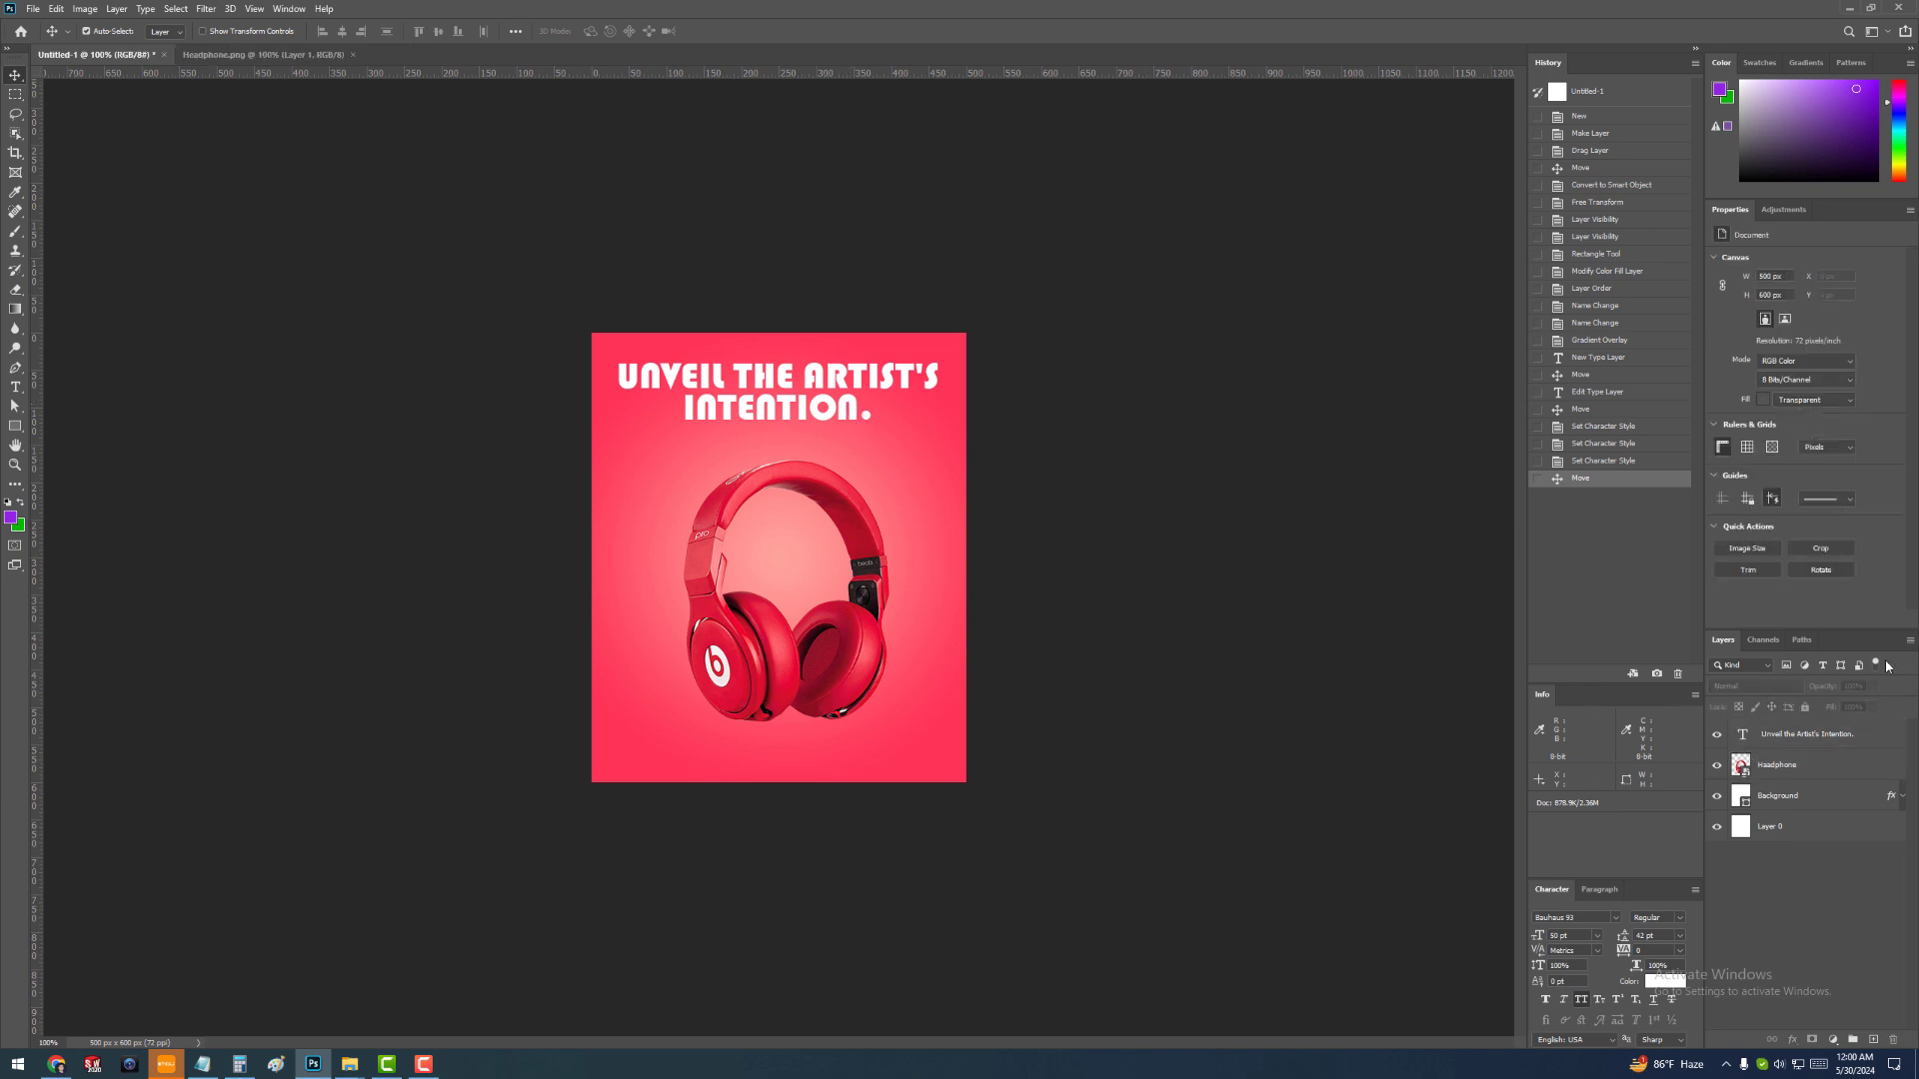
Add a placeholder "Lorem Ipsum" text layer above the headline layer, placed below the headline on the poster
left_click(859, 408)
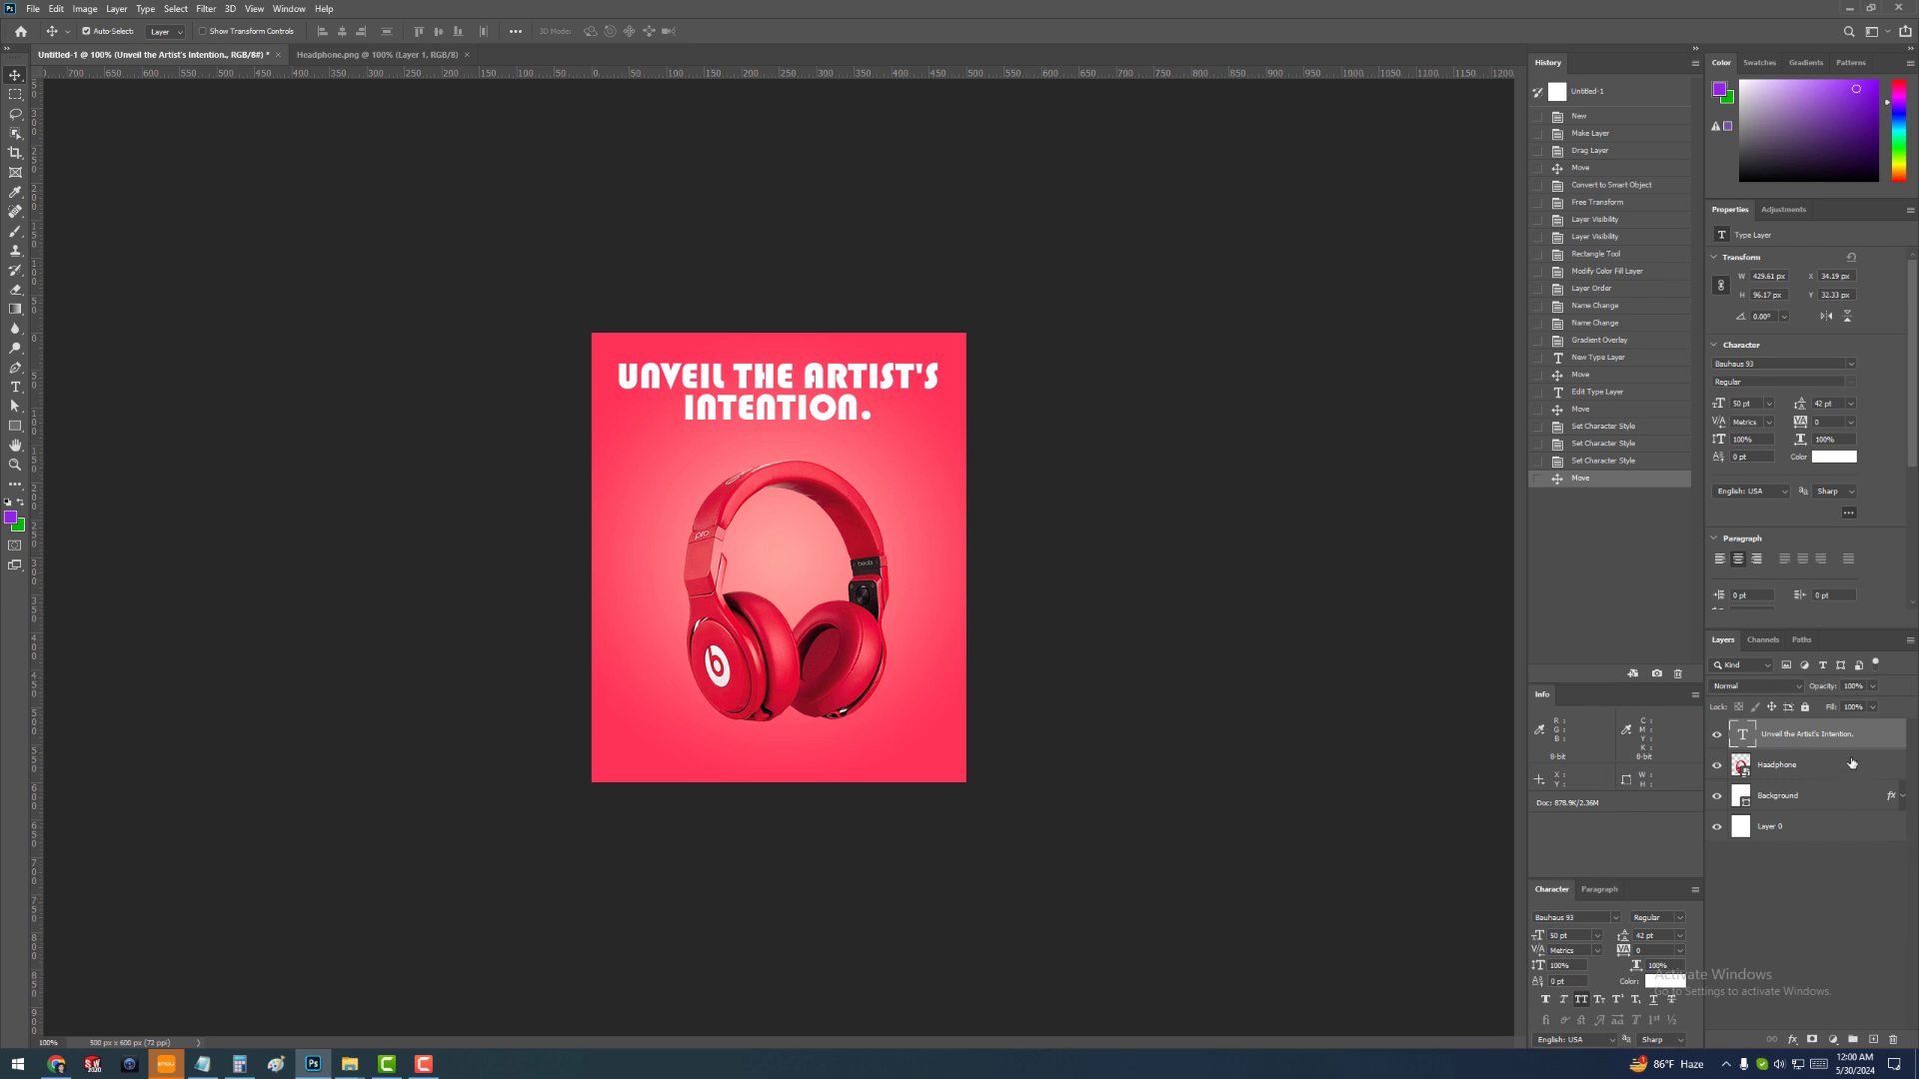
left_click(15, 387)
left_click(642, 497)
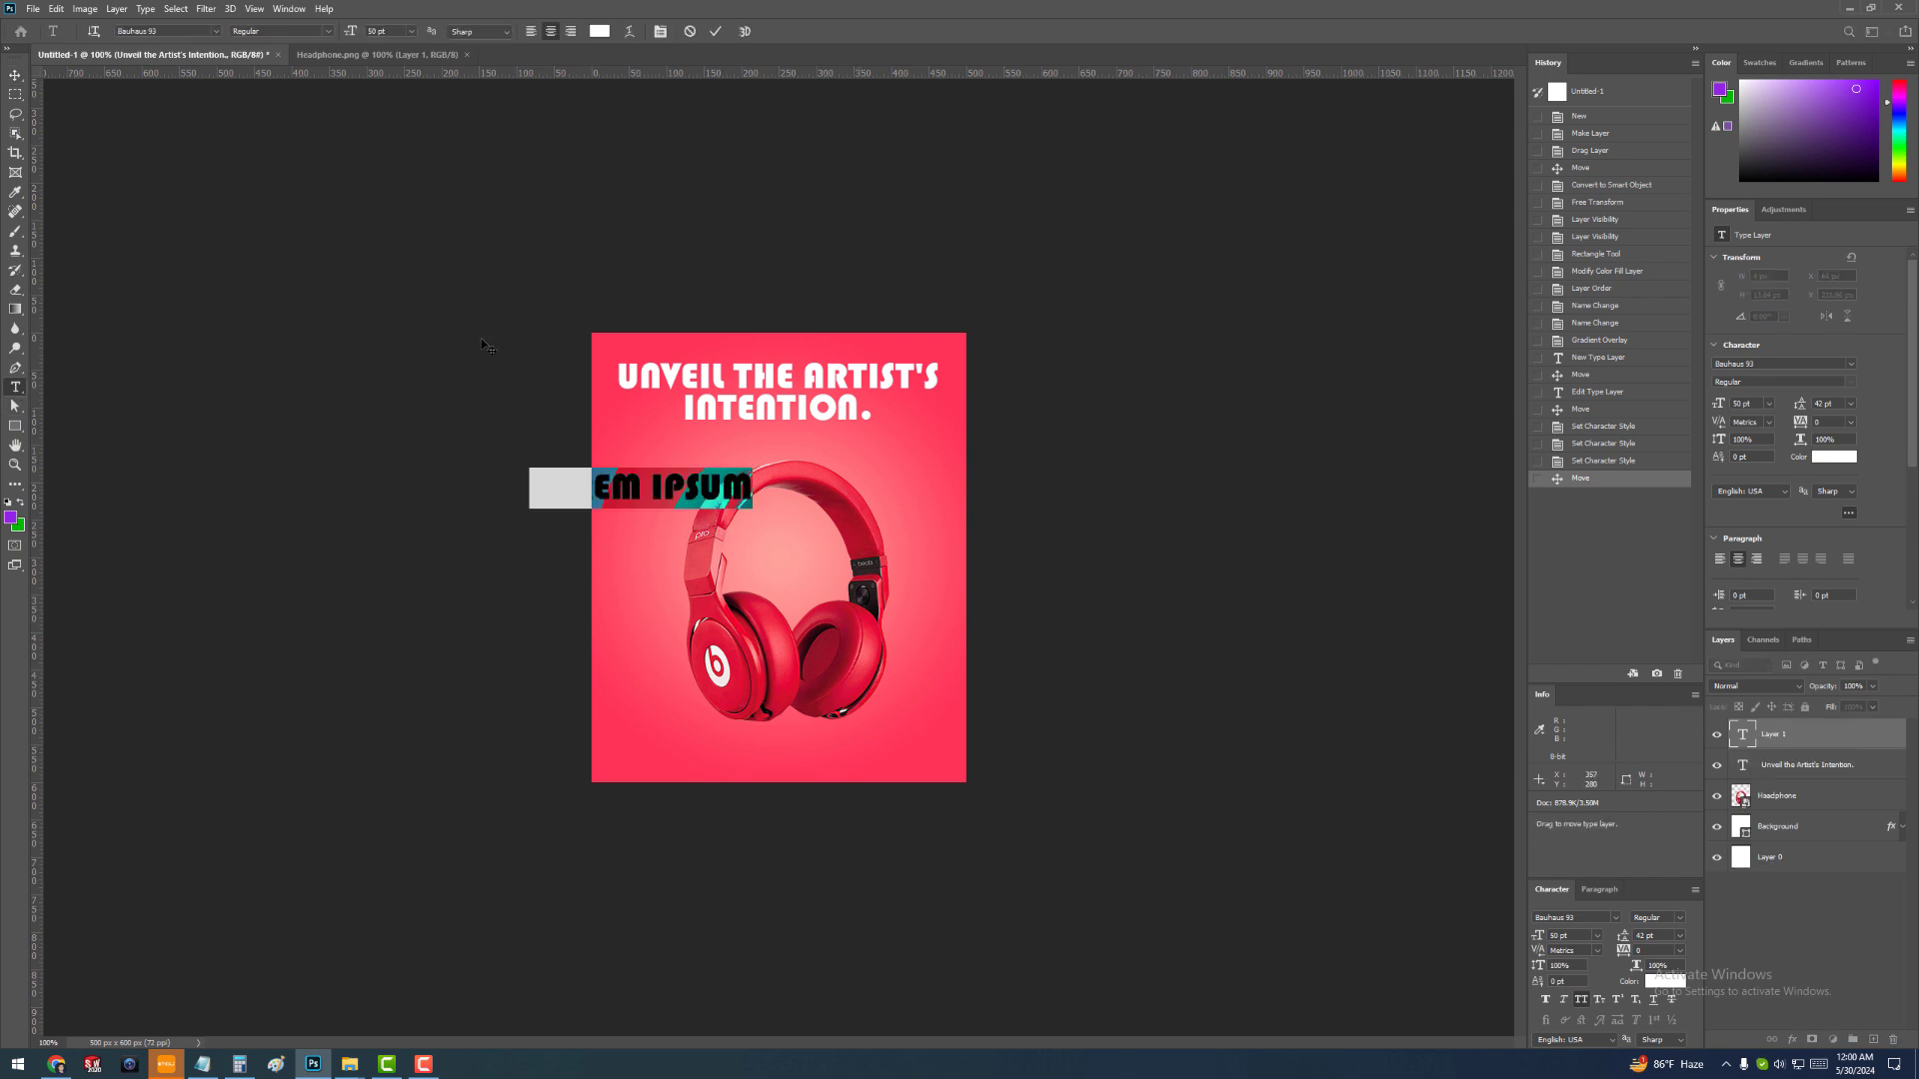
left_click(15, 75)
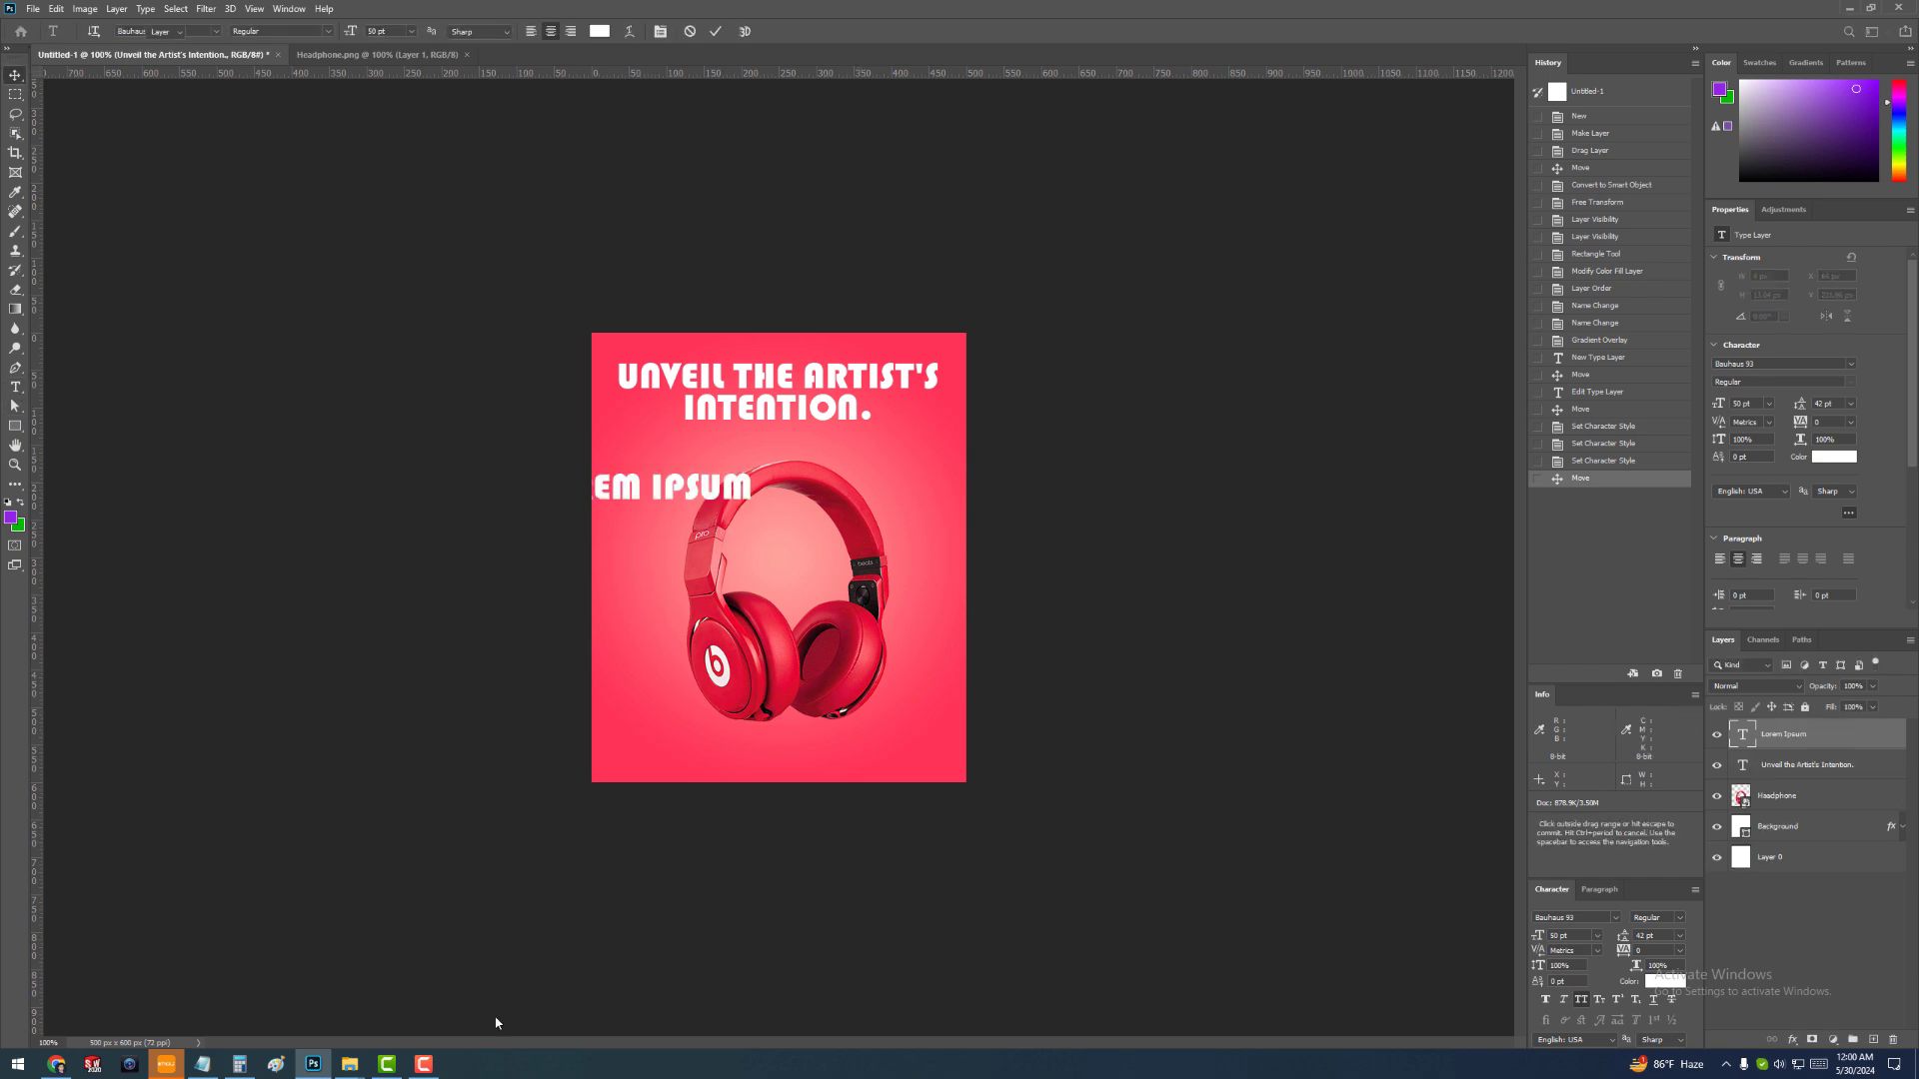
Copy the tagline from info.txt in Notepad and replace the placeholder text in Photoshop with "The Sound of Pure Luxury."
left_click(217, 1065)
left_click_drag(1046, 389, 896, 389)
key("ctrl+c")
left_click(773, 533)
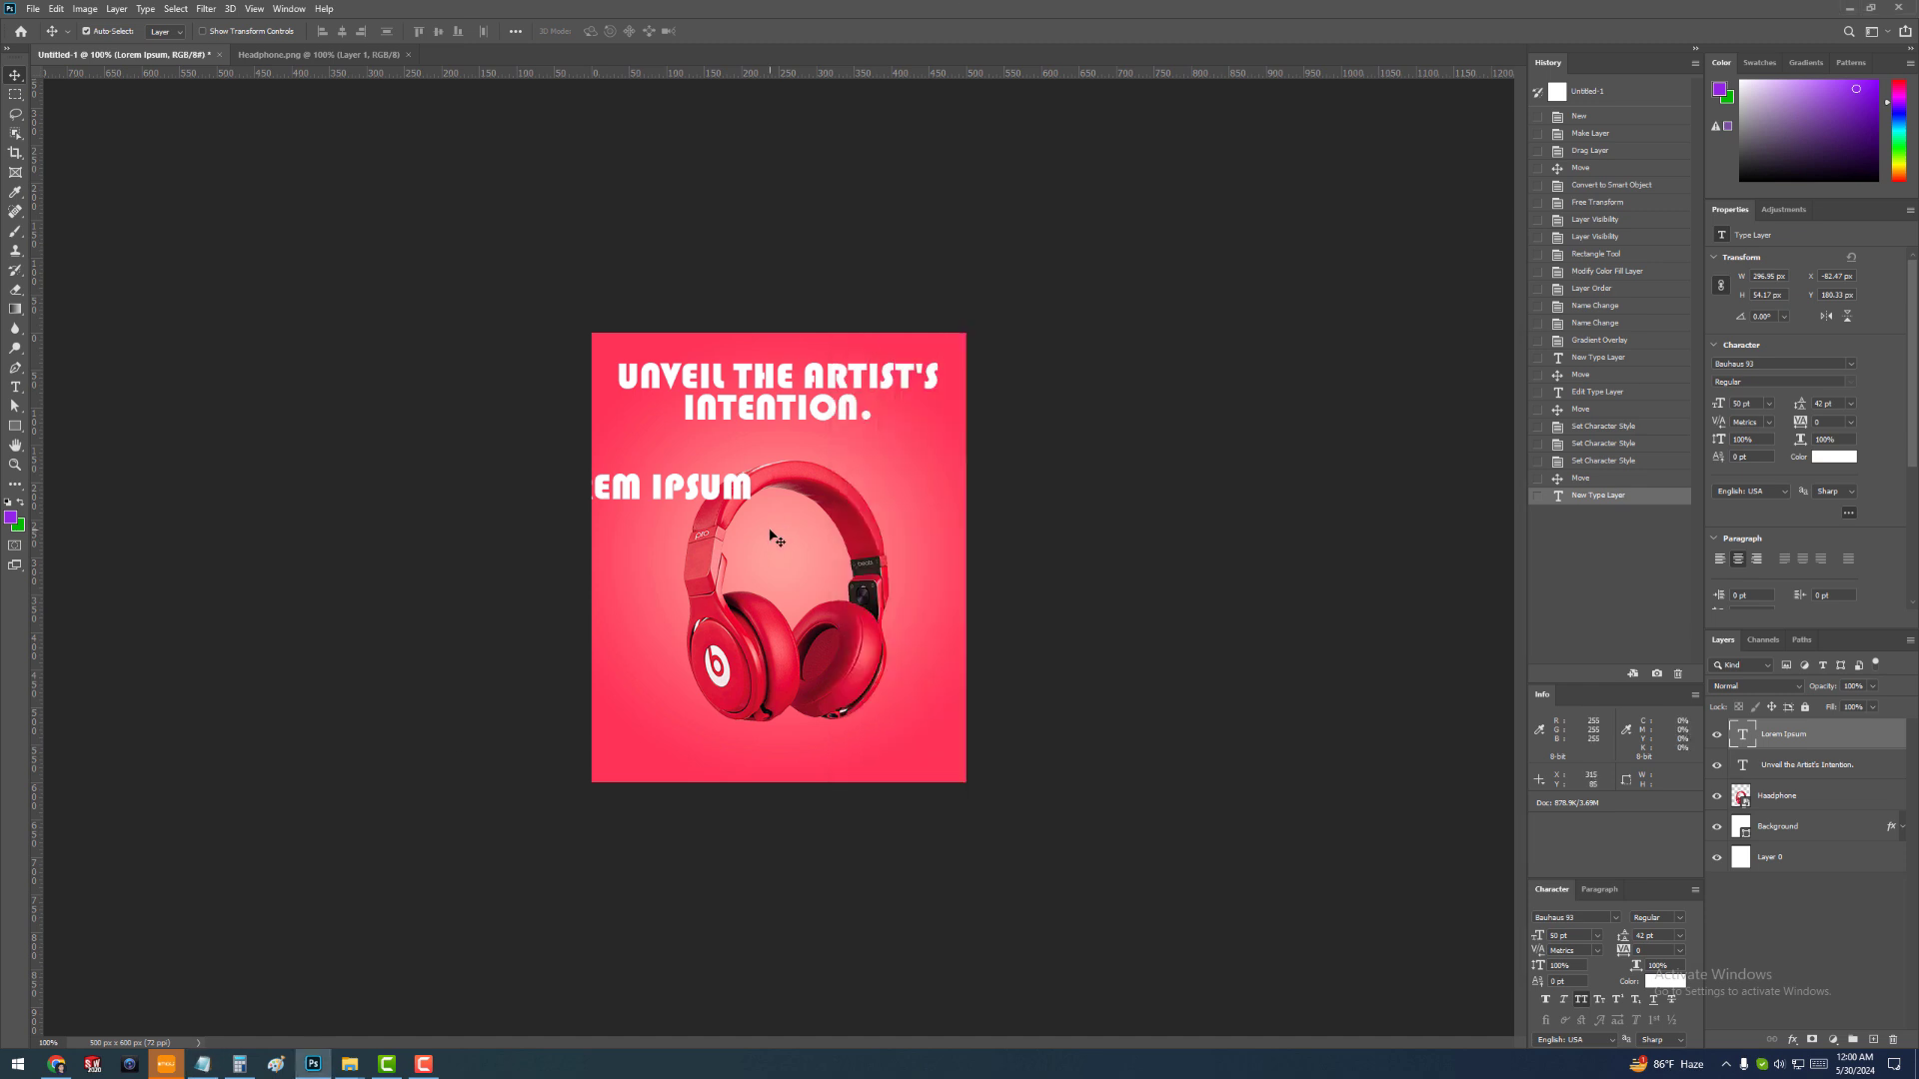
double_click(1742, 734)
key("ctrl+v")
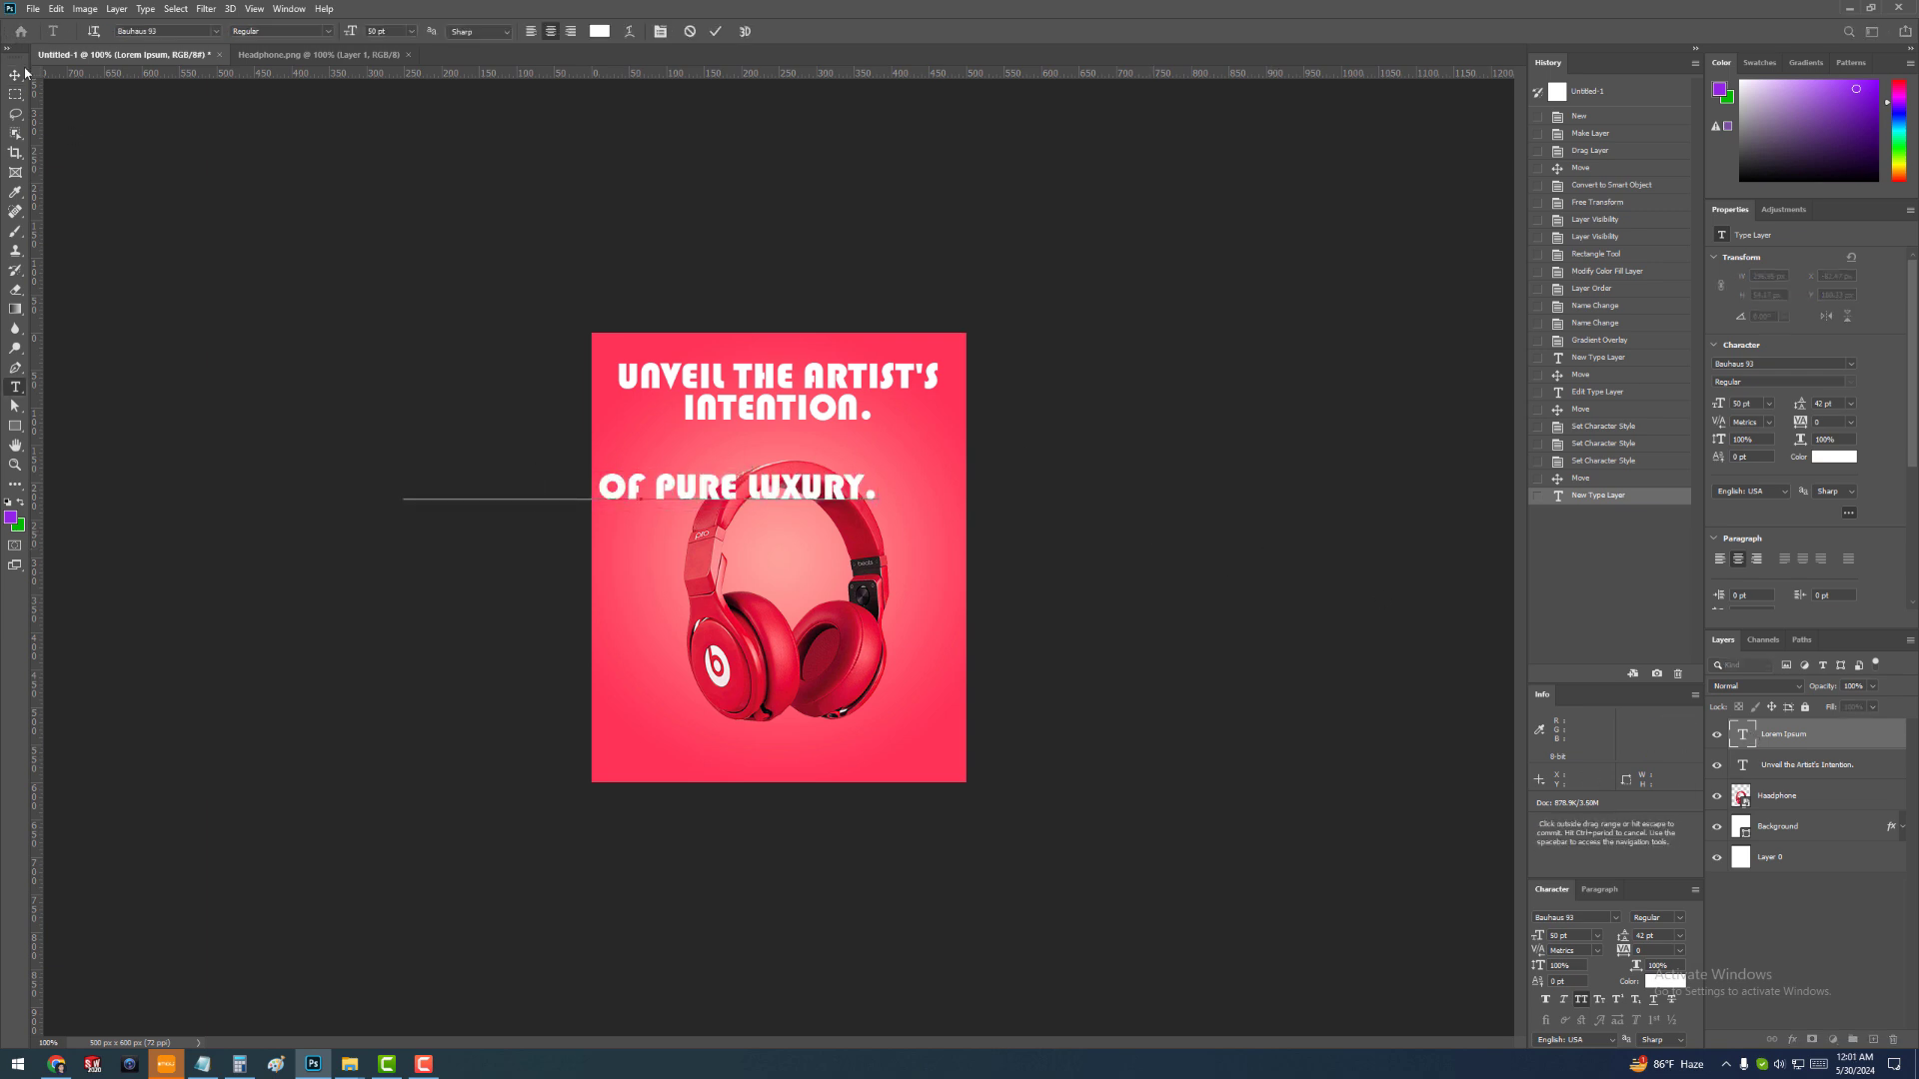
left_click(20, 74)
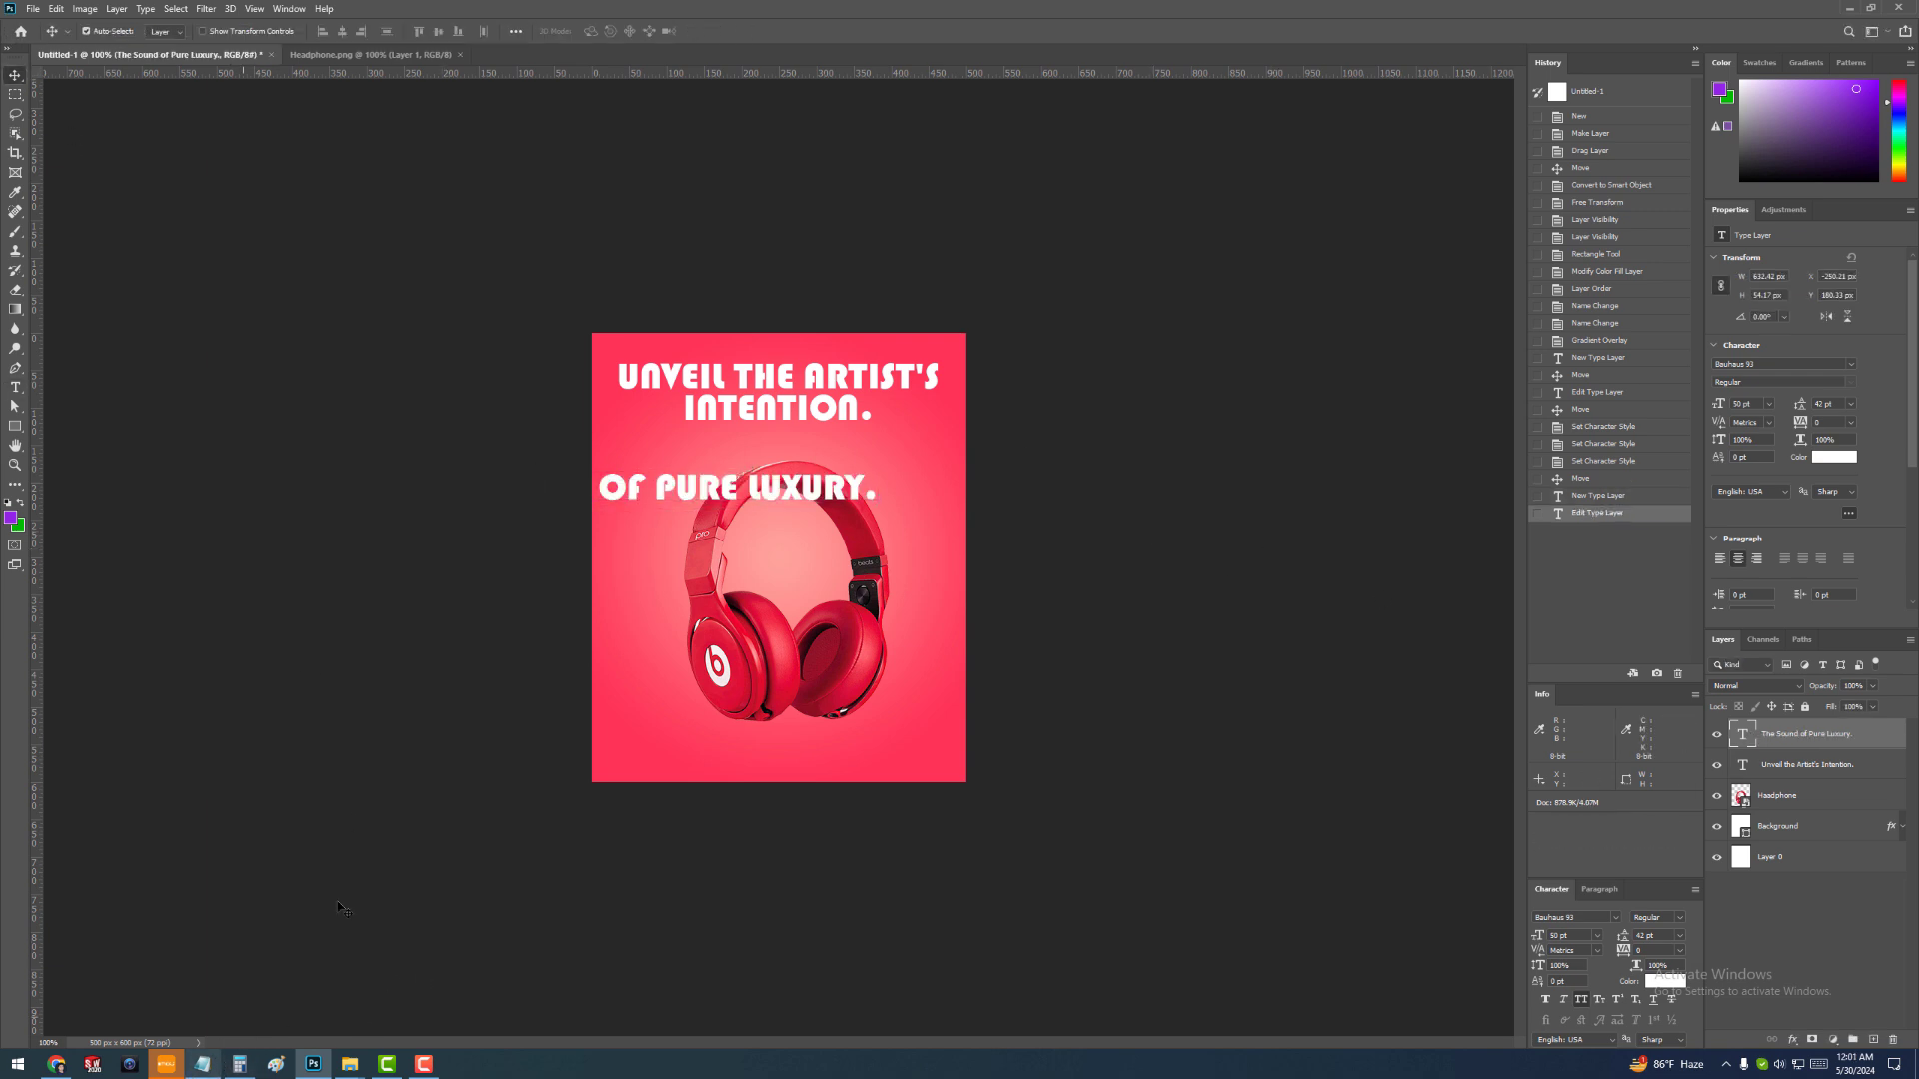
Move the tagline directly below the headline, break it into two lines before "Pure", and centre it horizontally on the poster
left_click_drag(812, 496, 901, 449)
key("t")
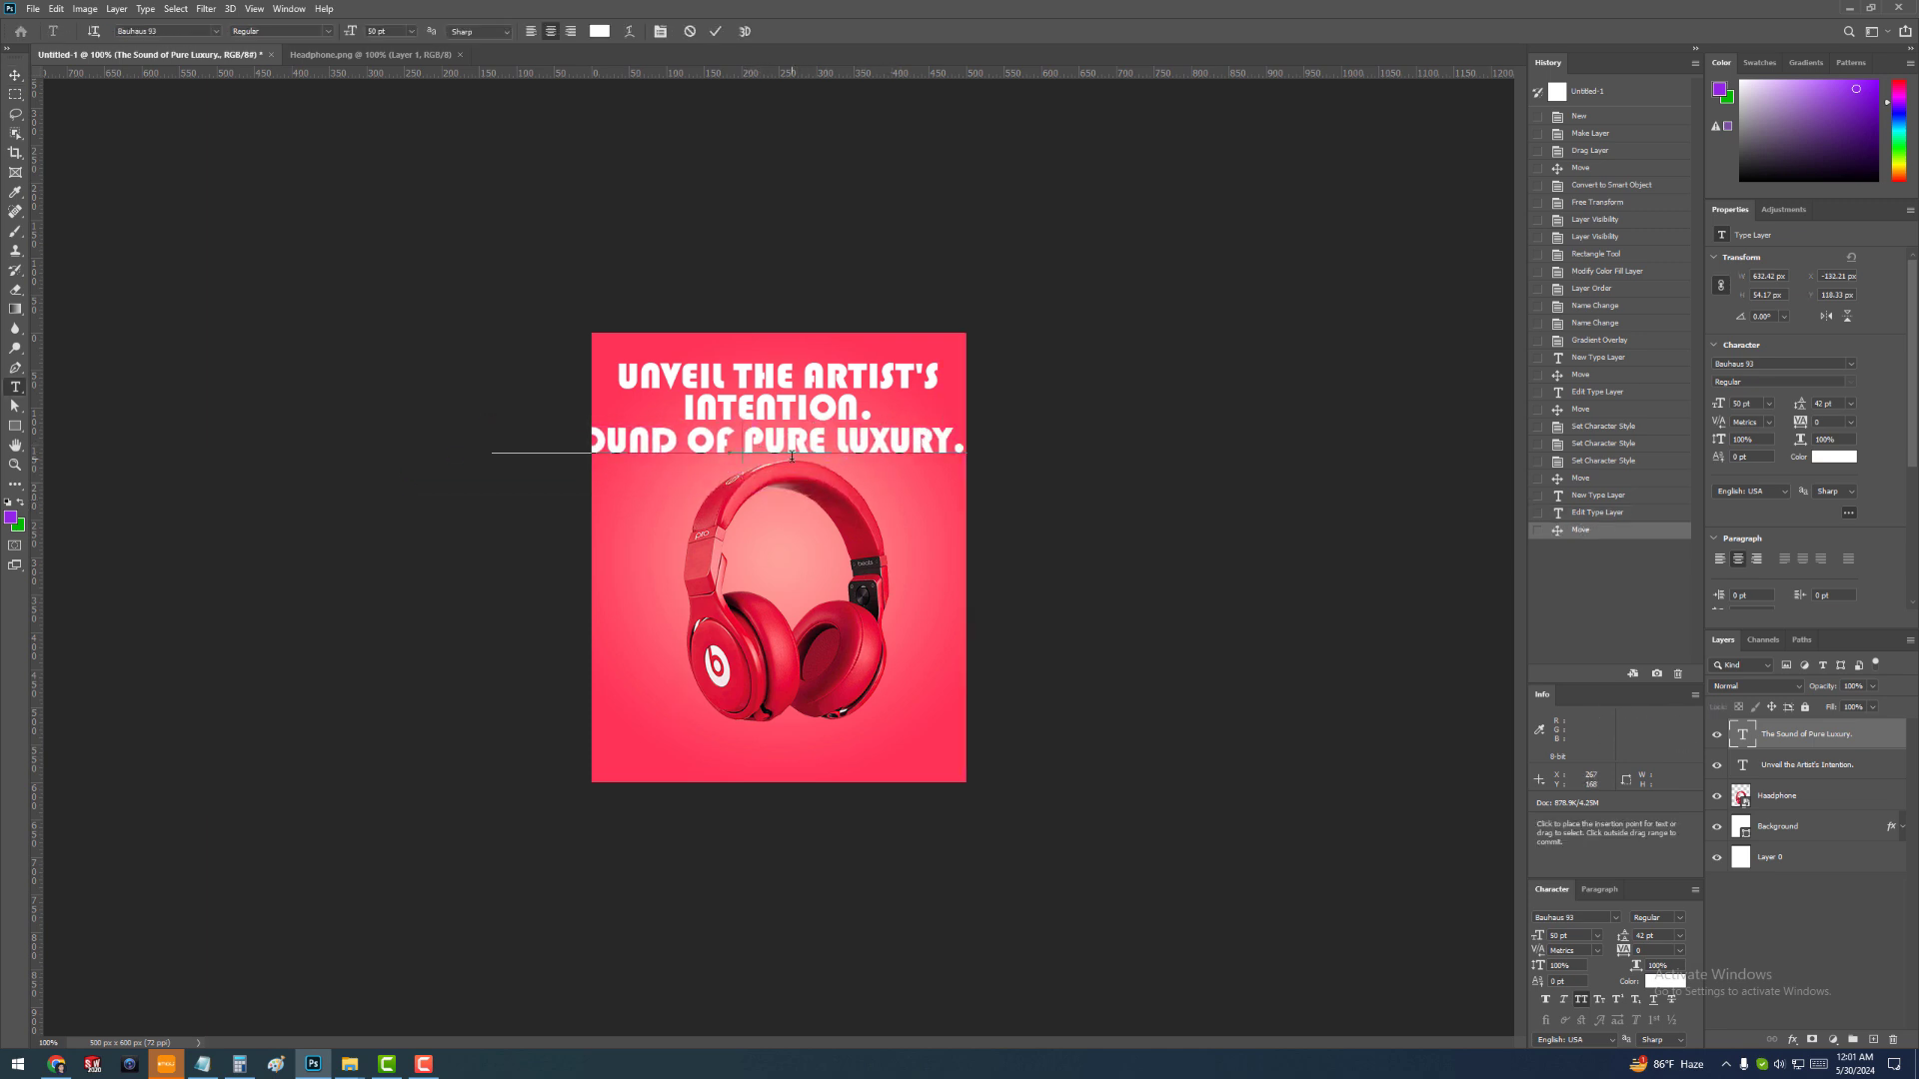
left_click(739, 443)
key("Return")
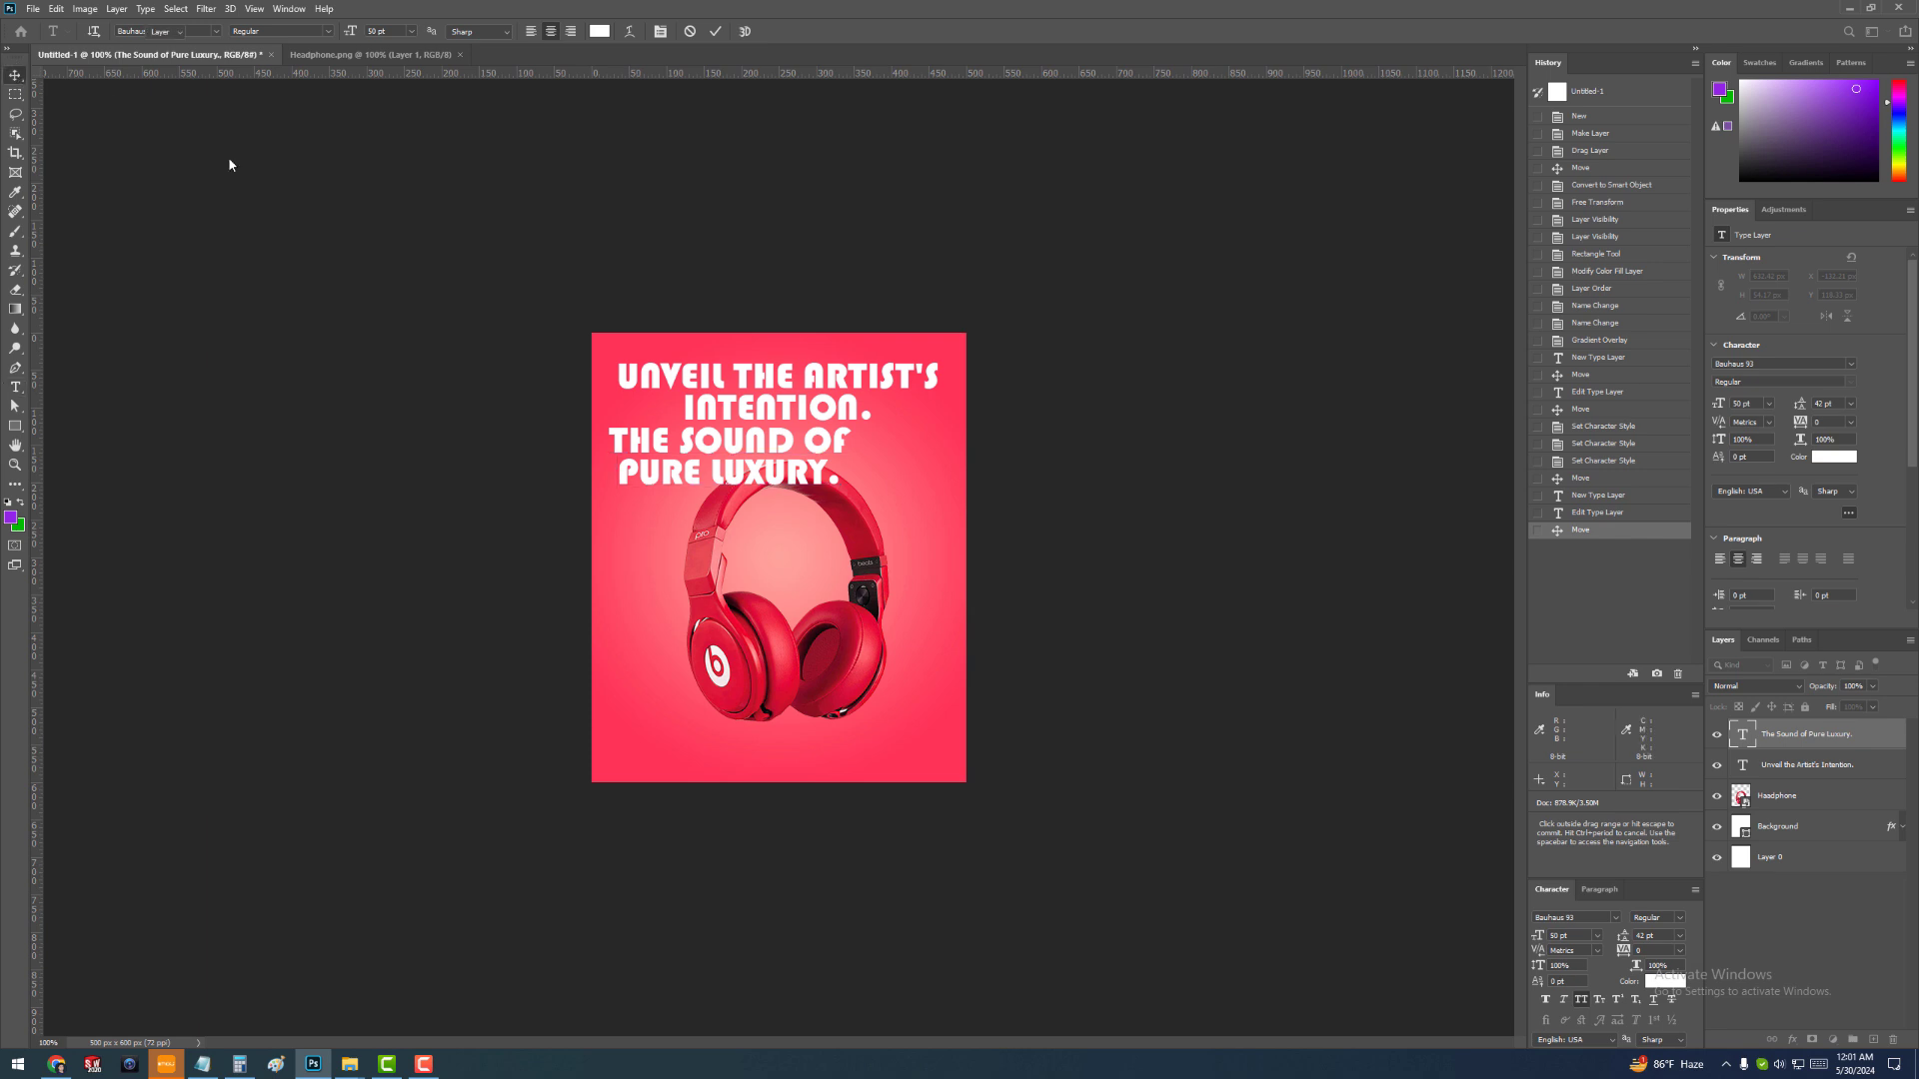
key("Escape")
key("v")
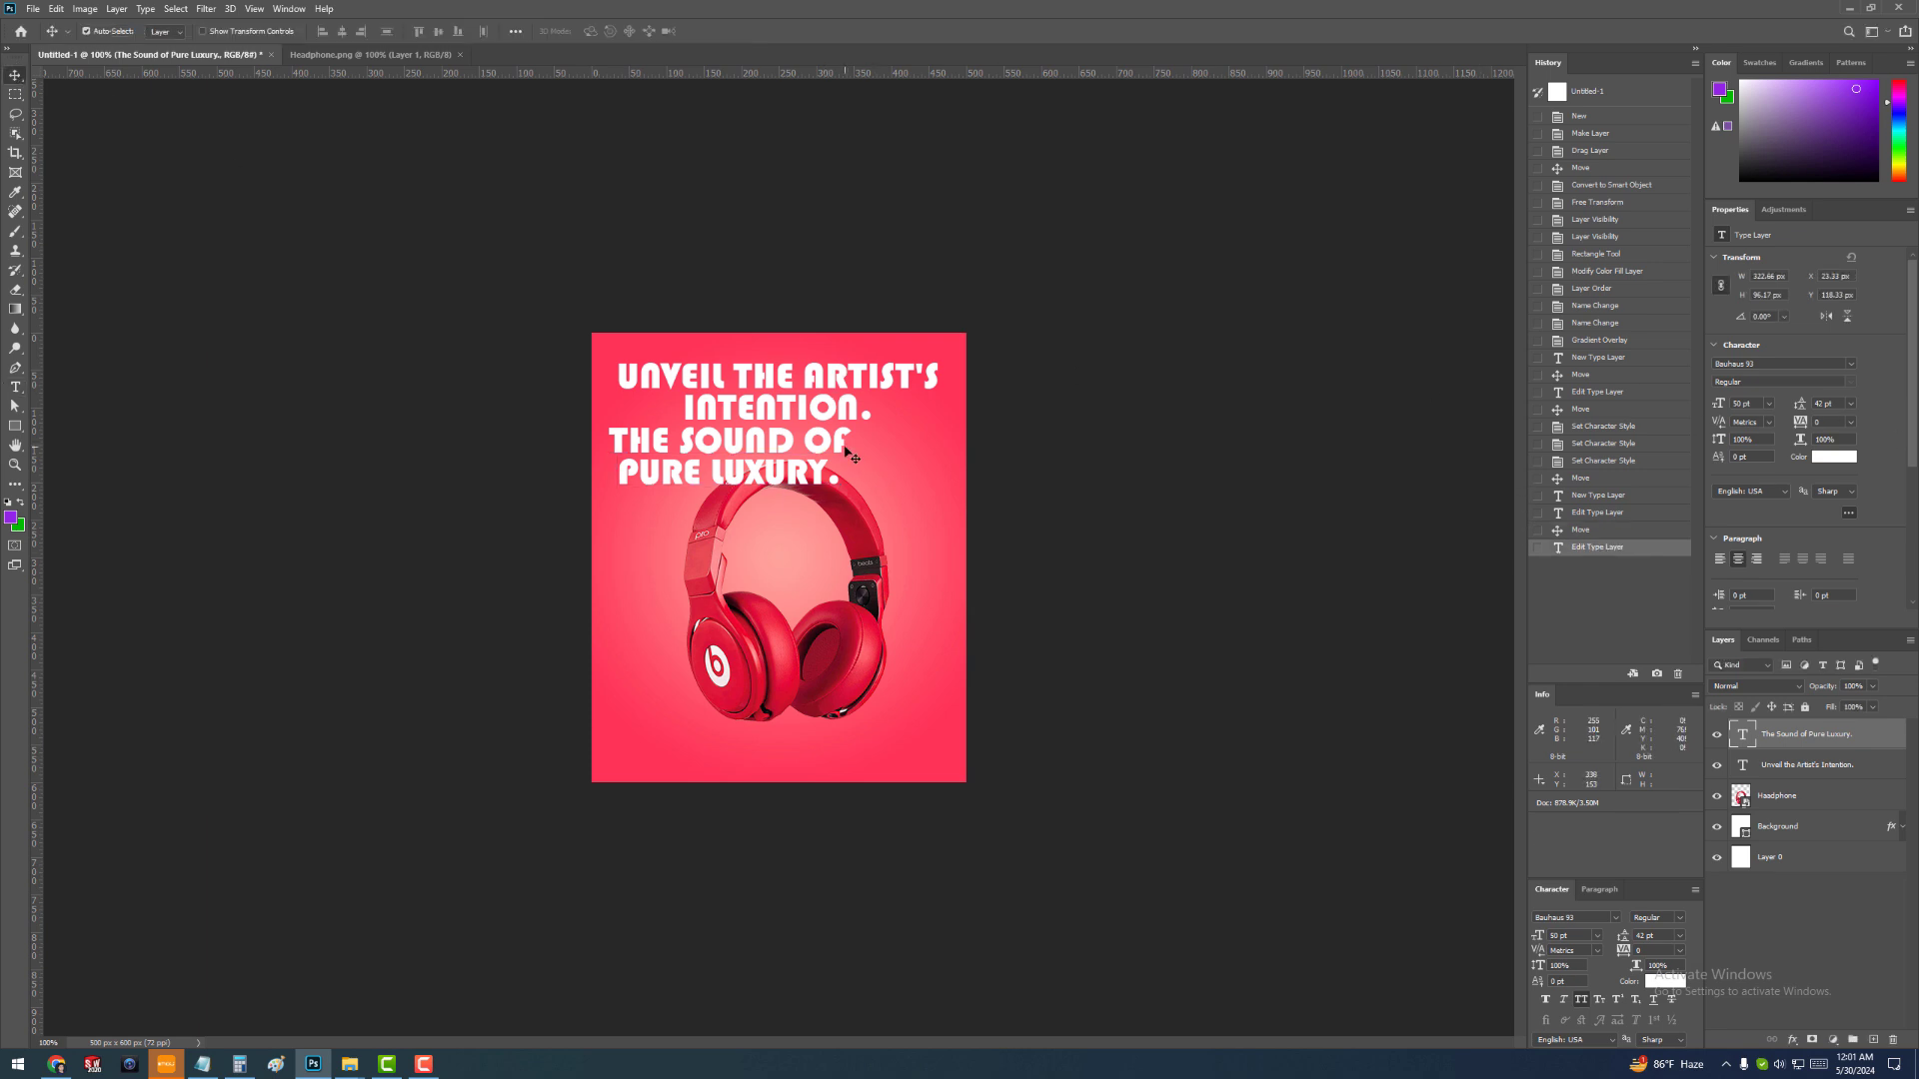
left_click_drag(846, 452, 895, 452)
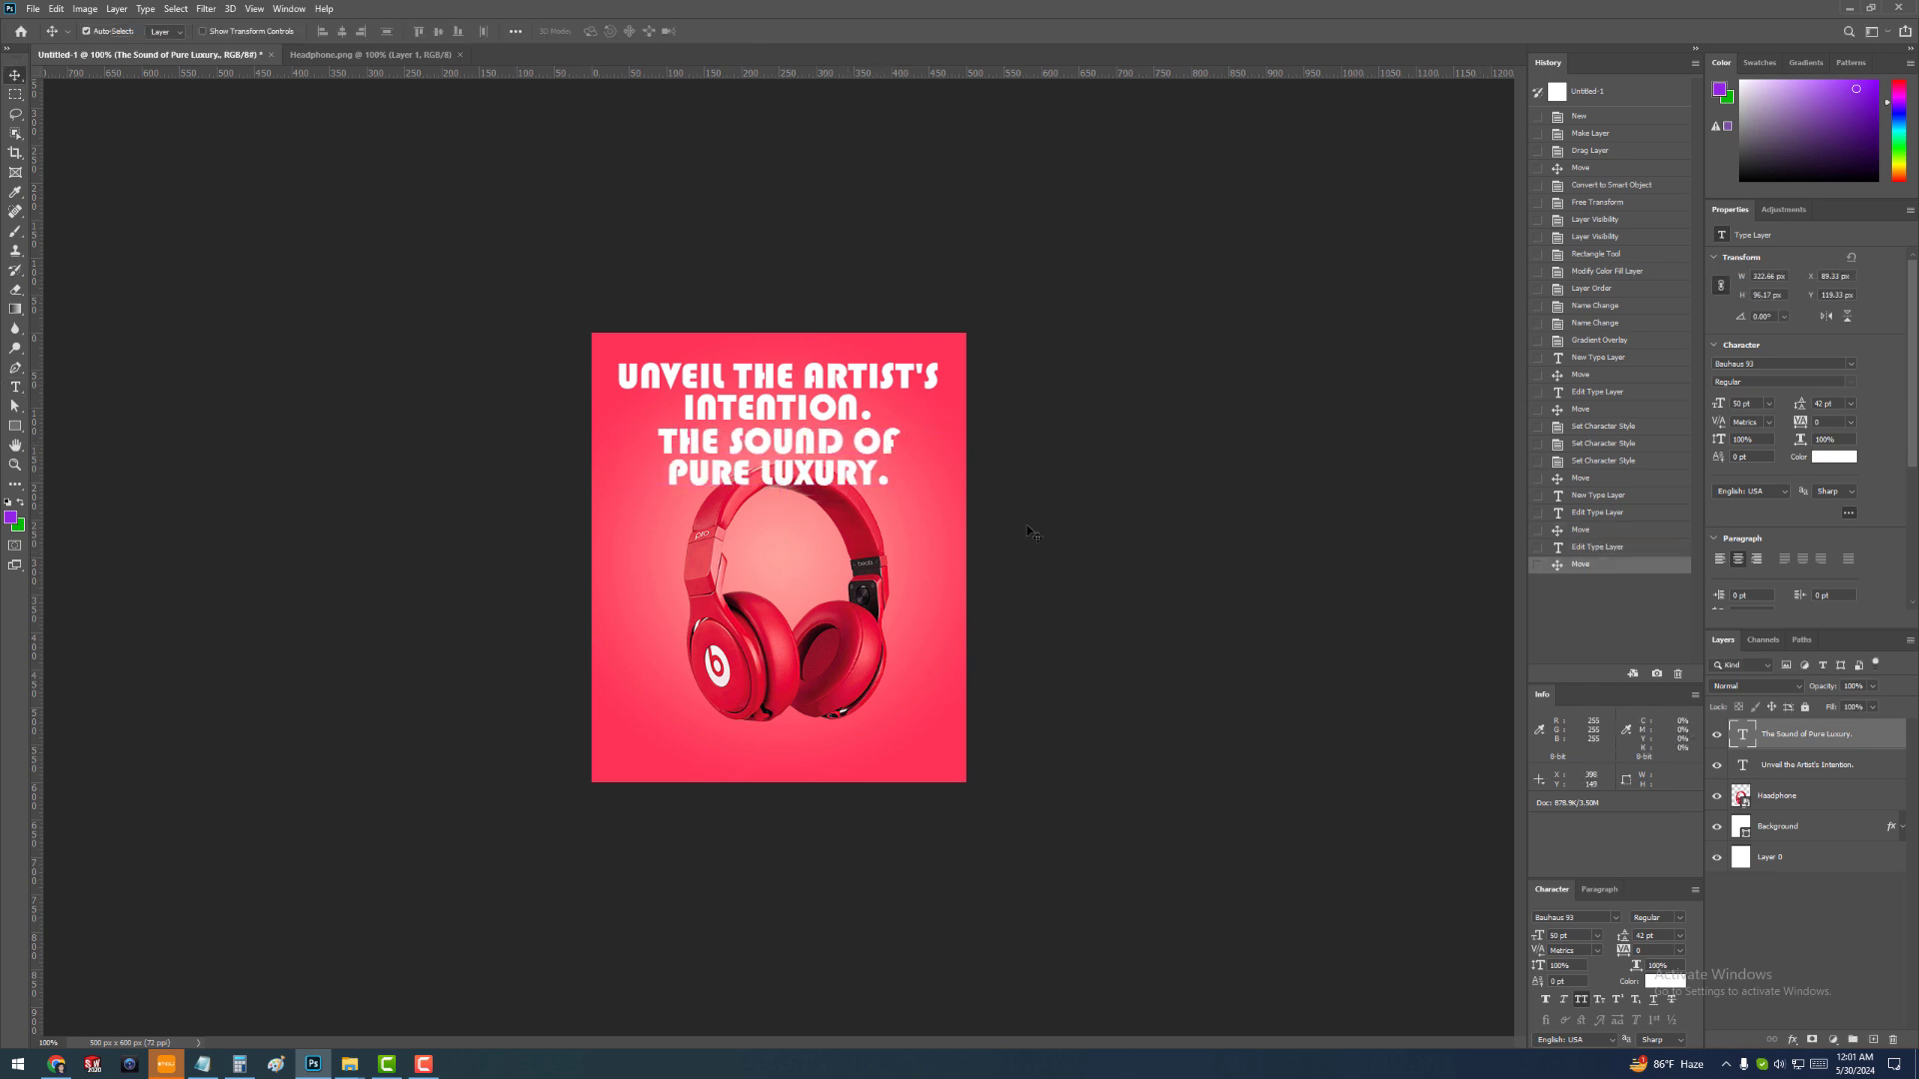
Change the tagline's font to Calibri and set its size to 30 pt
left_click(1848, 364)
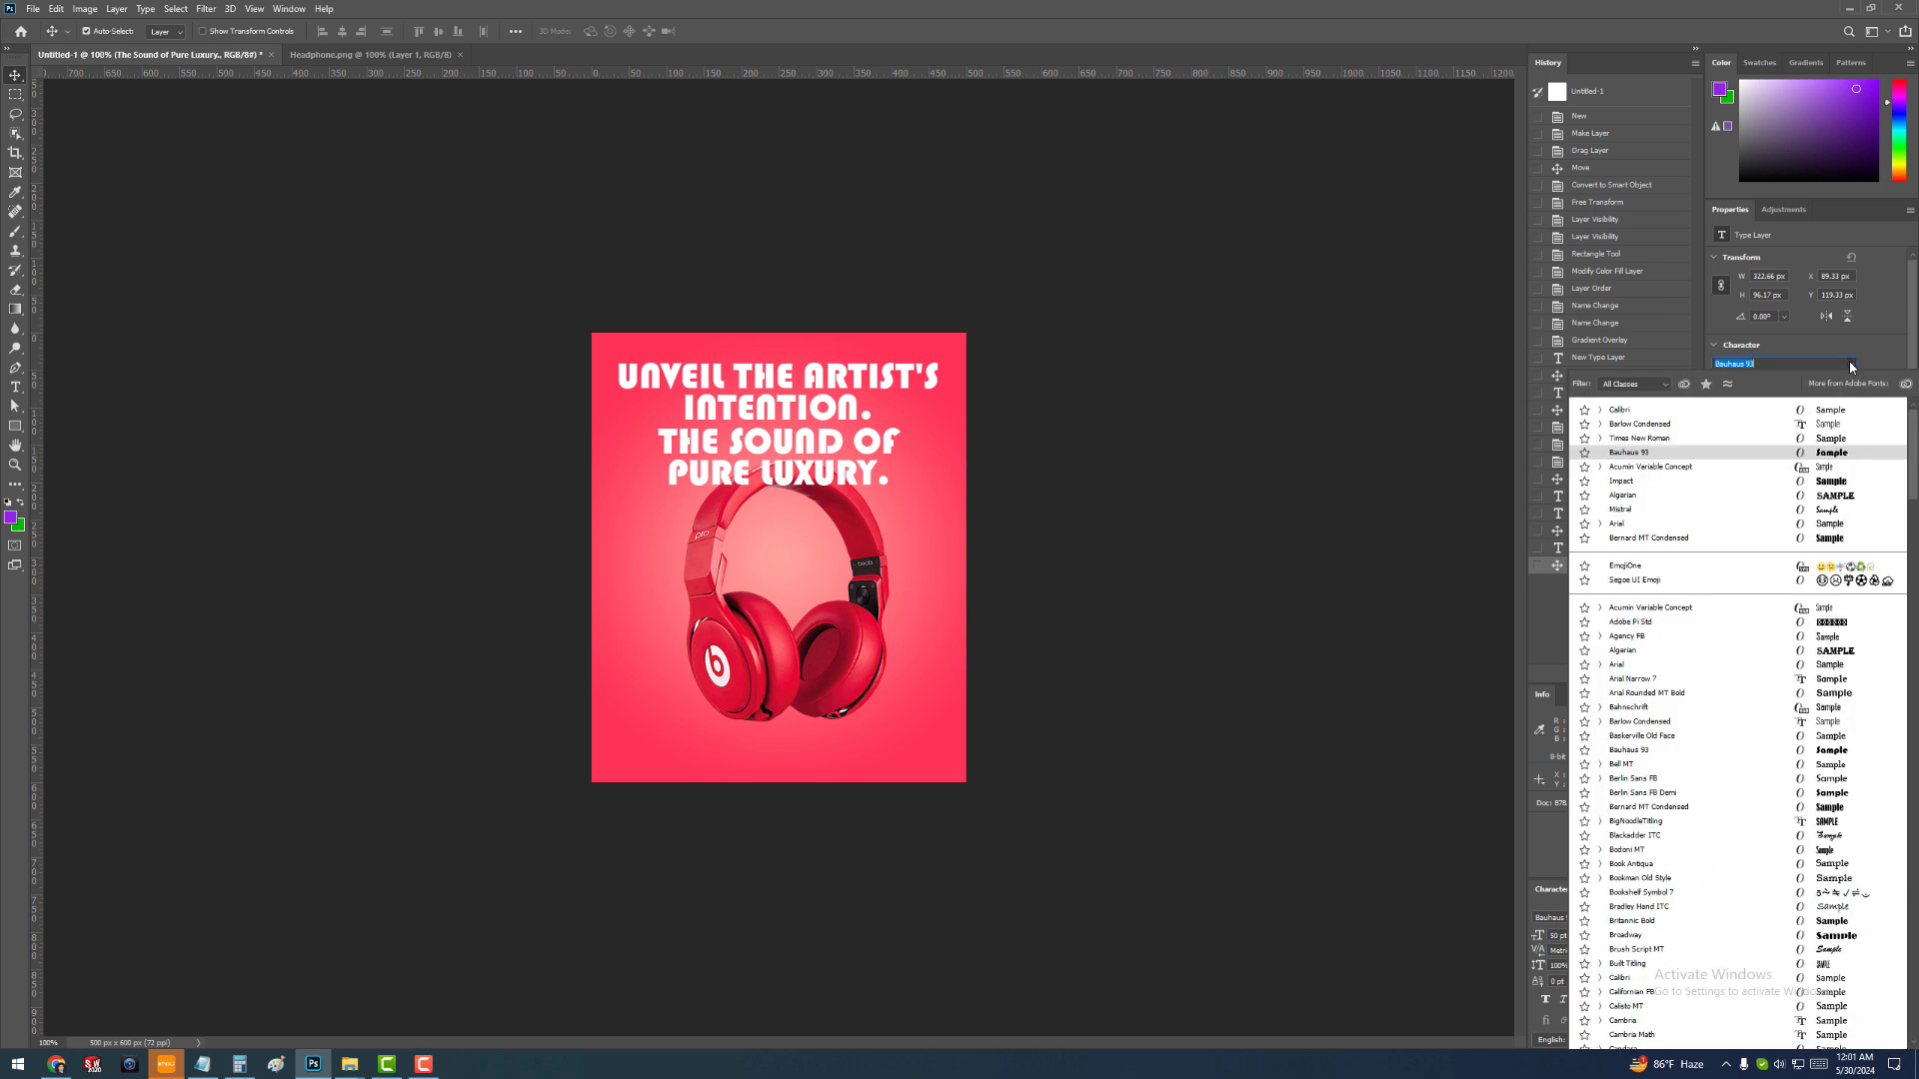
left_click(1620, 413)
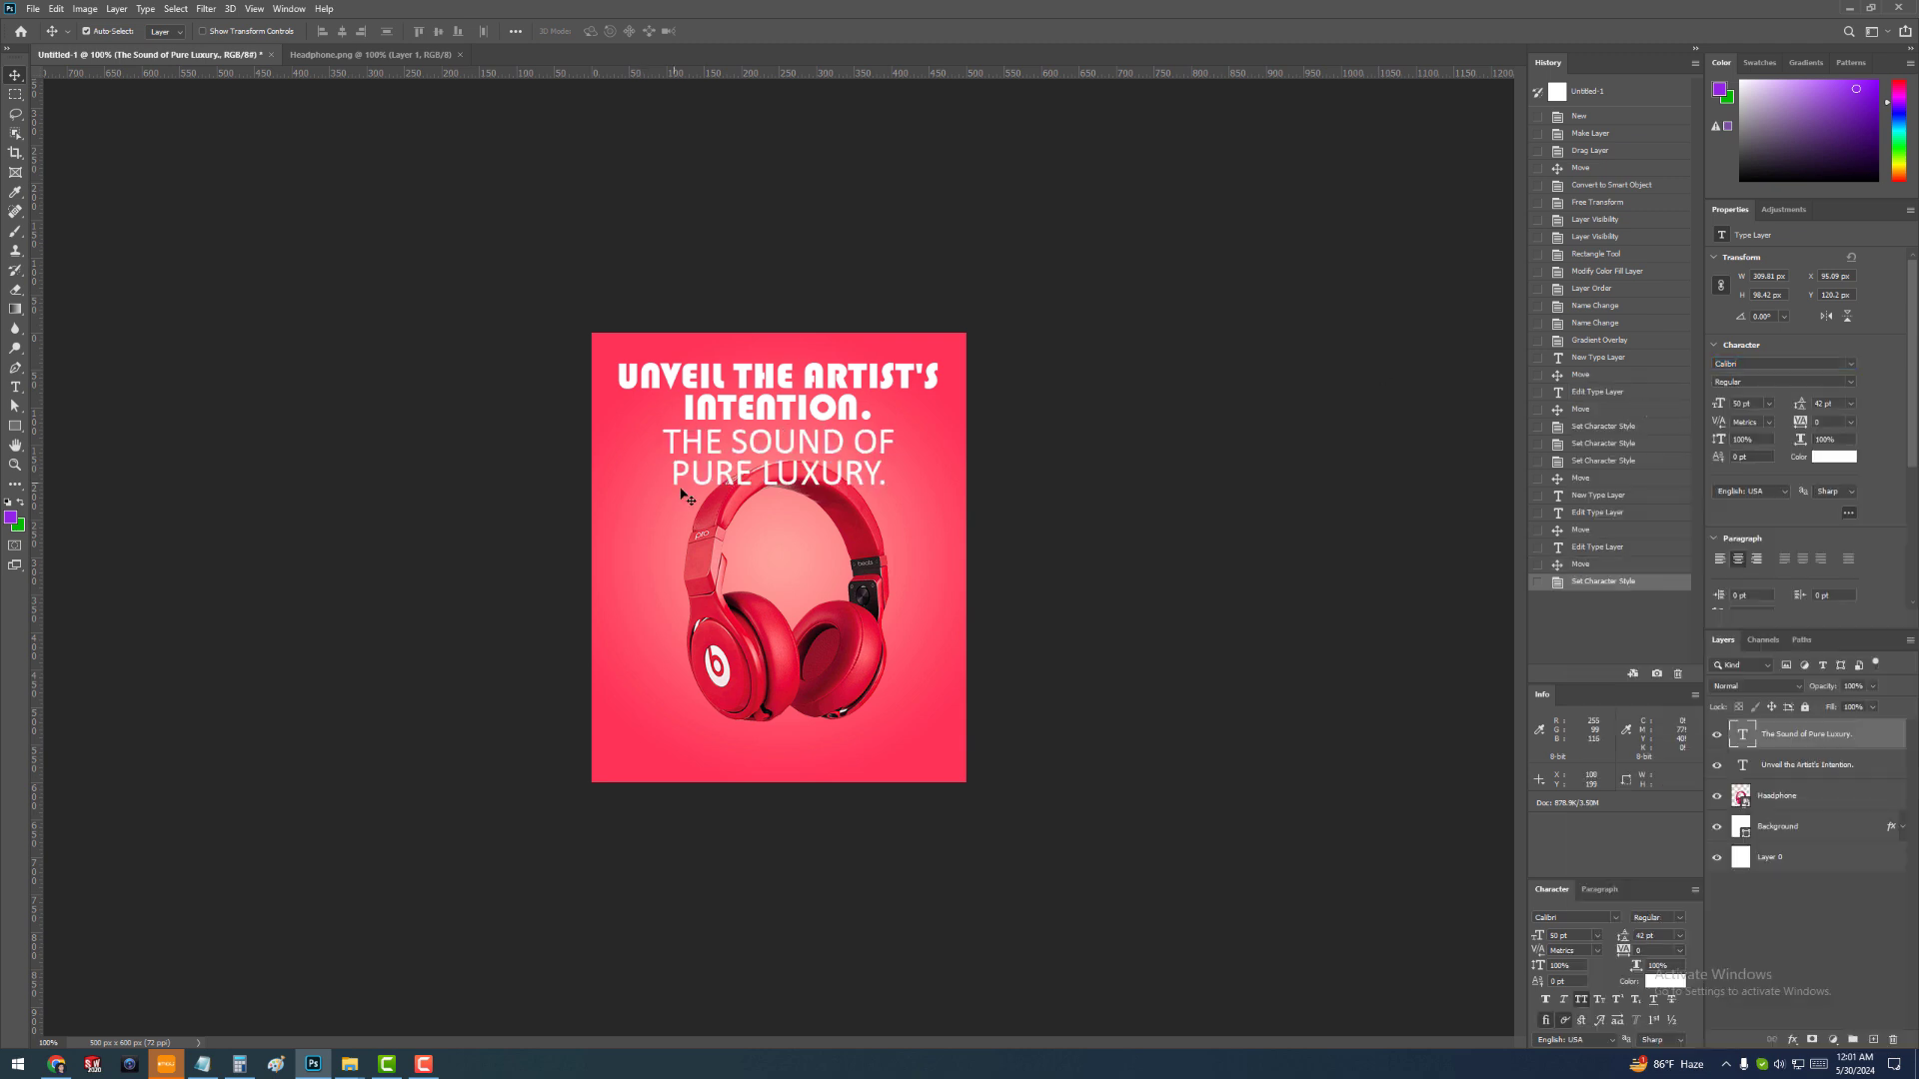
key("t")
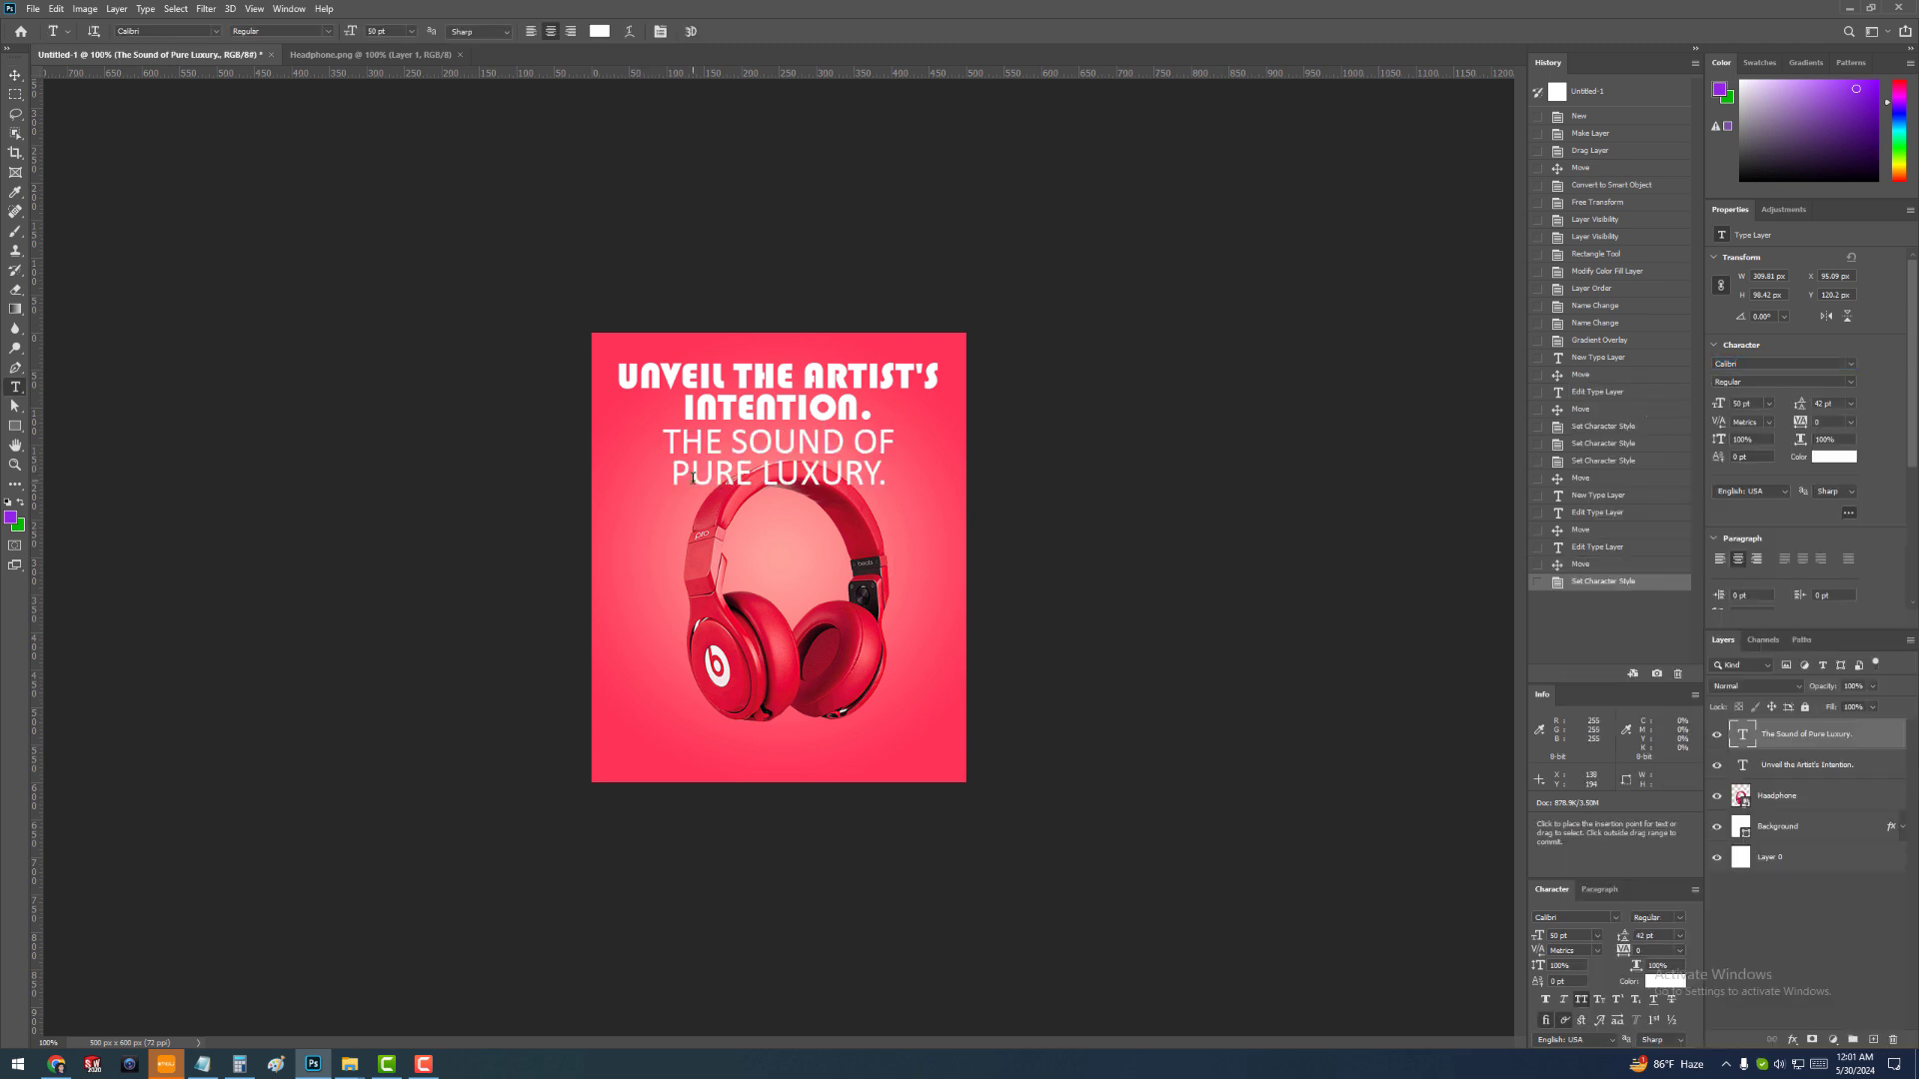
key("v")
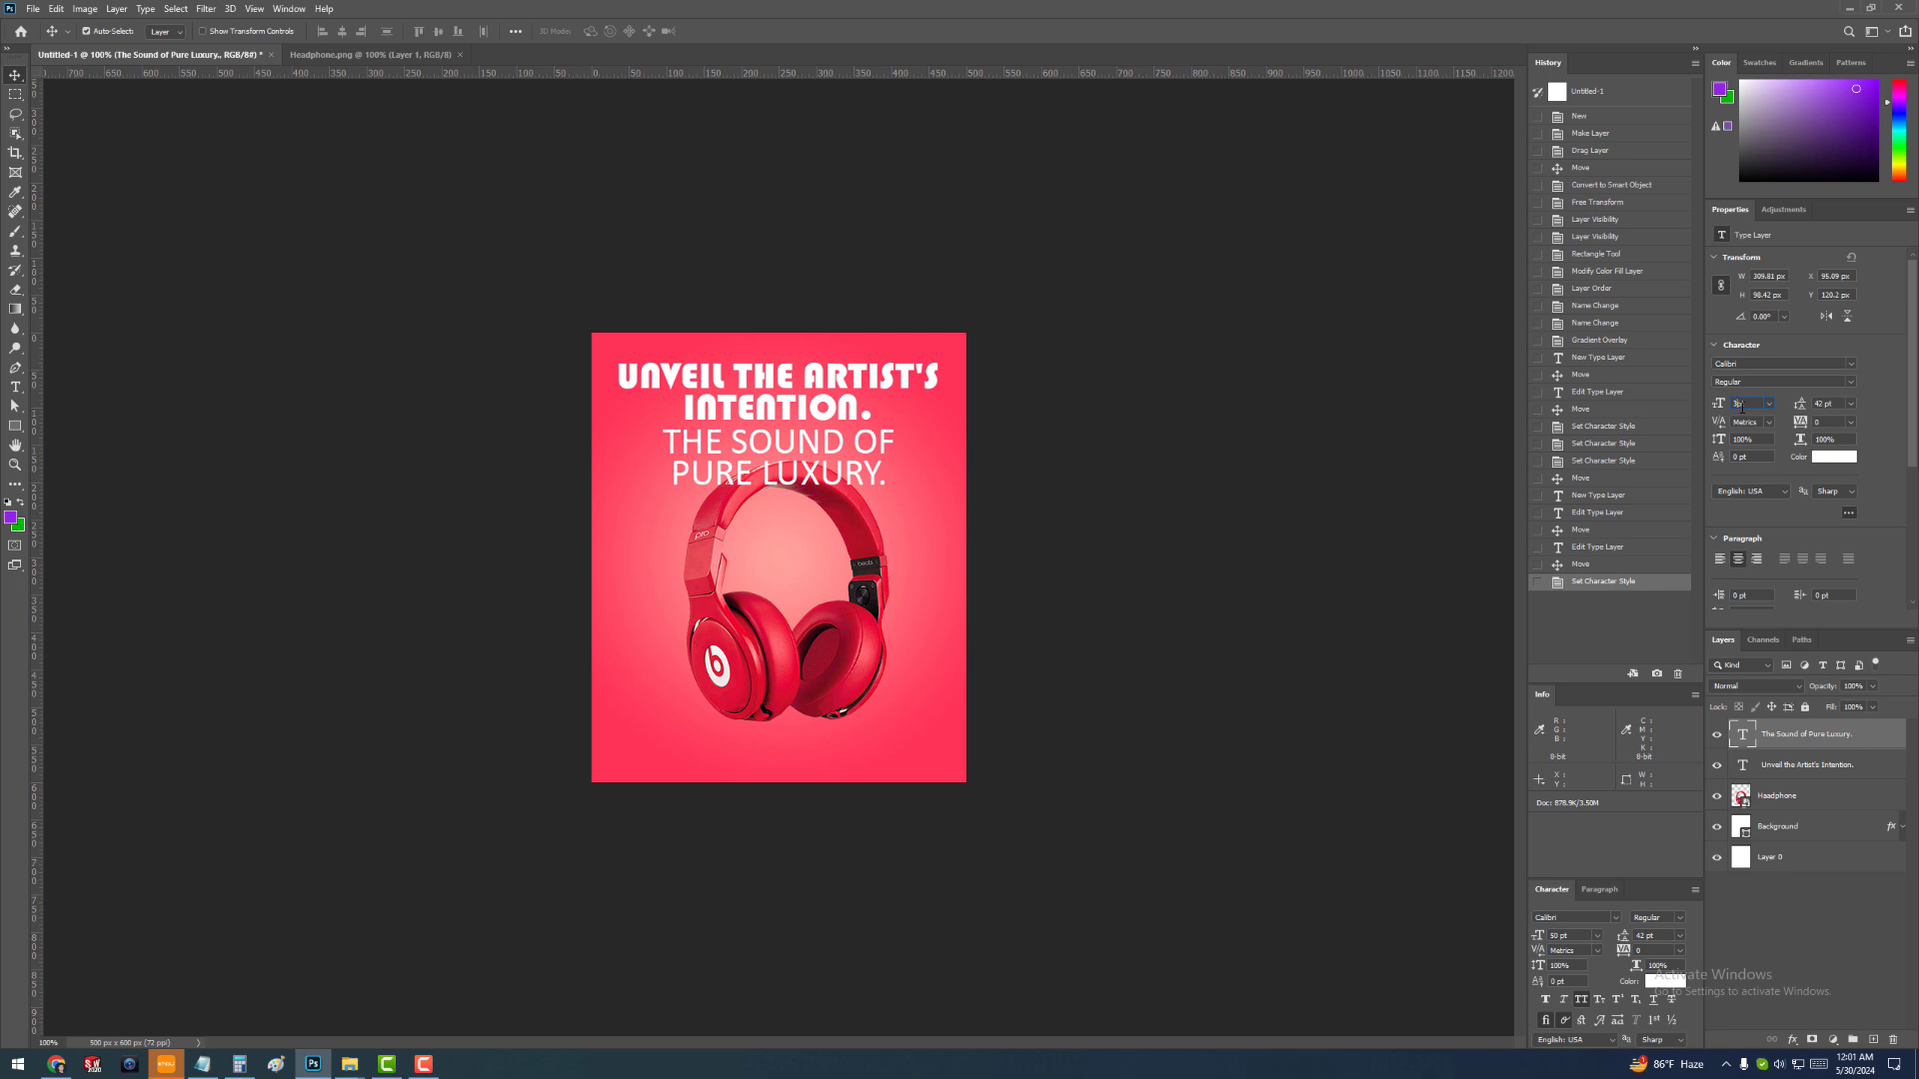
key("Return")
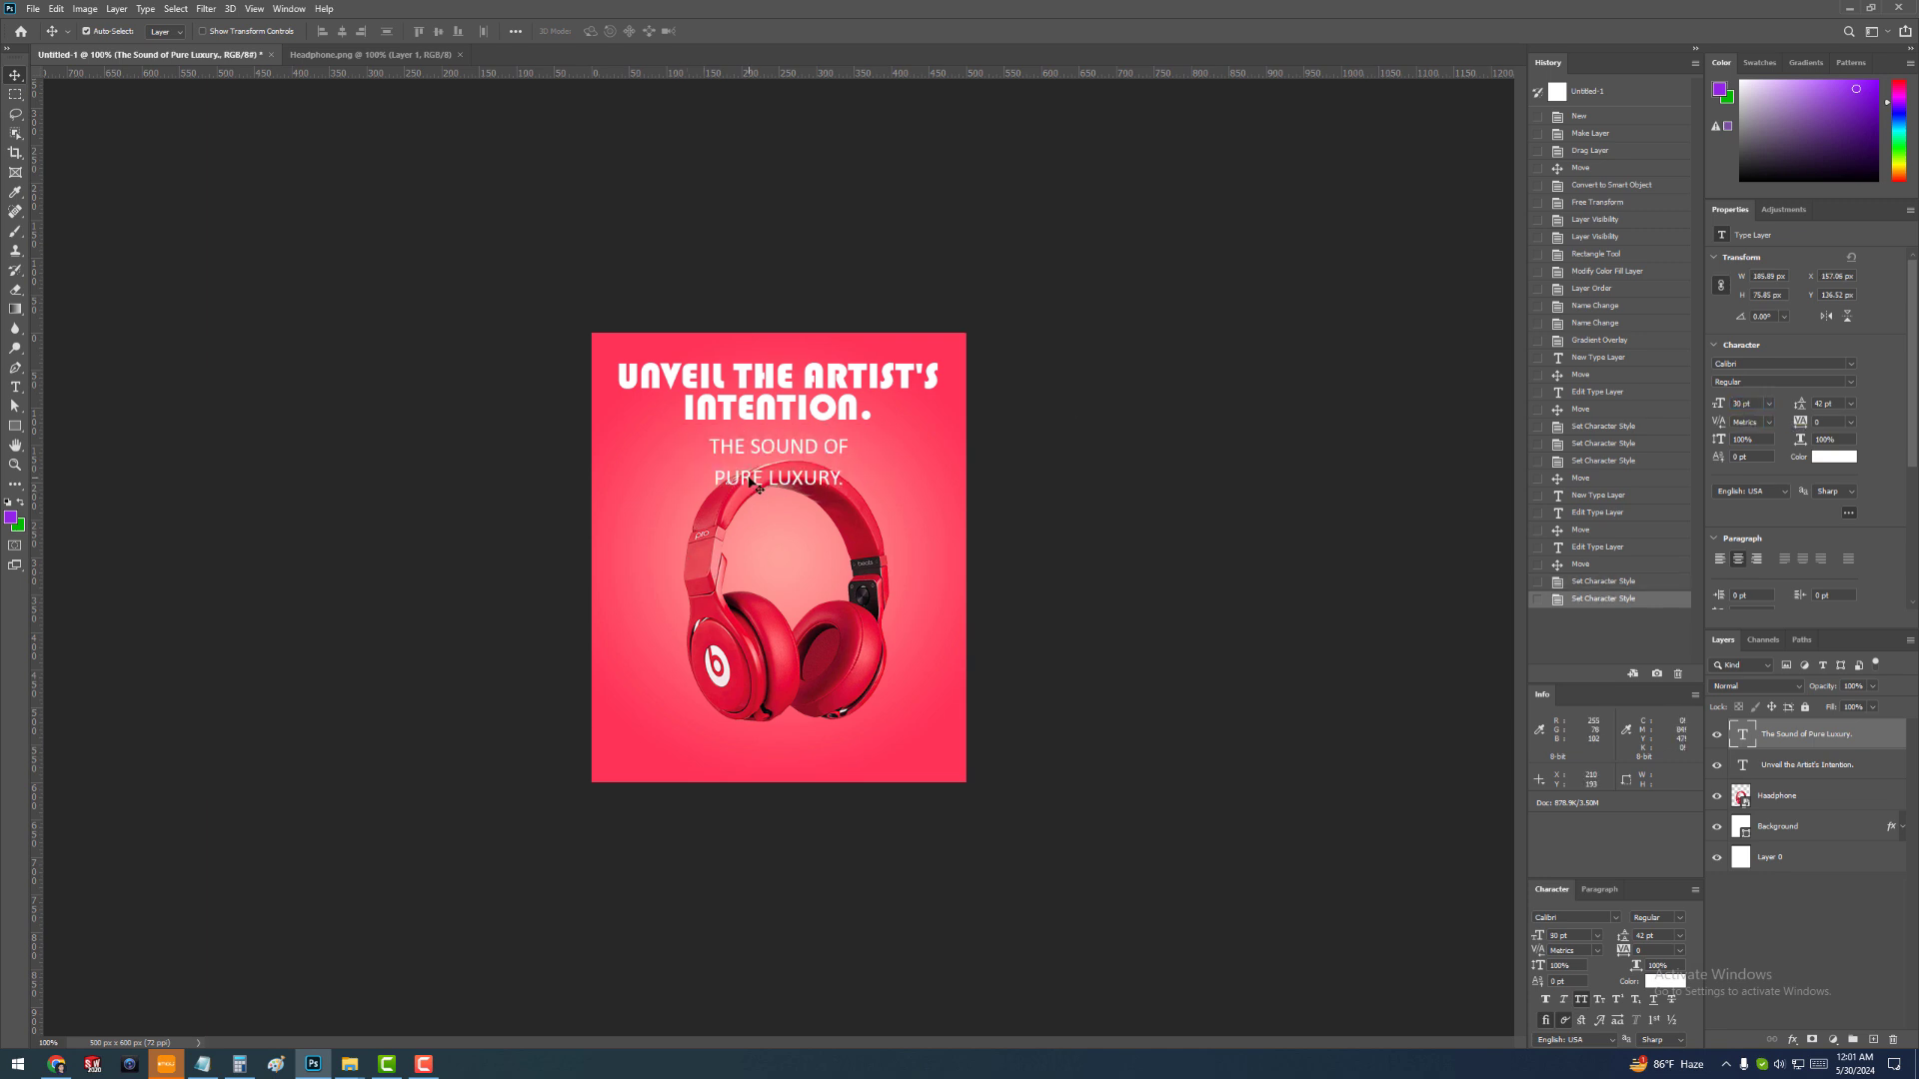
Rejoin the tagline into a single line with a space before "Pure" and move it up about 8 px
key("t")
left_click(727, 476)
key("BackSpace")
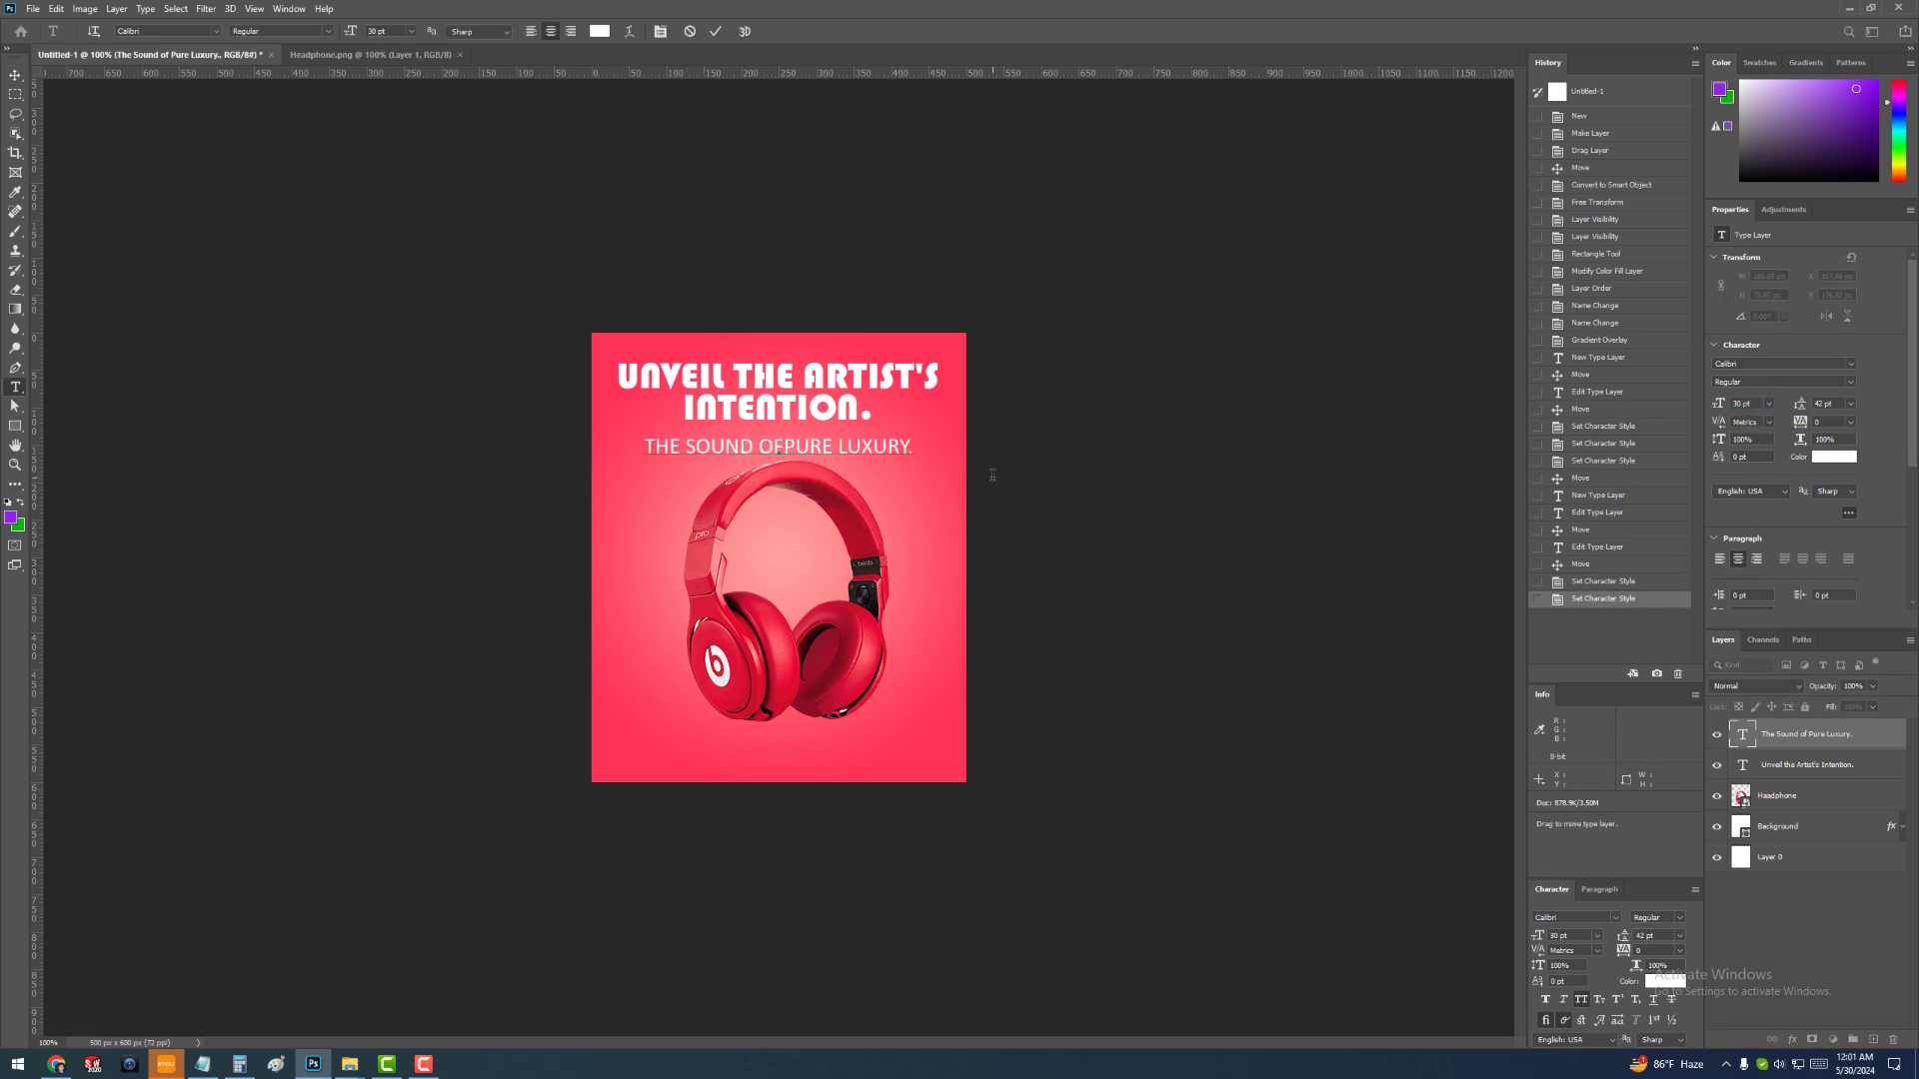
left_click(16, 76)
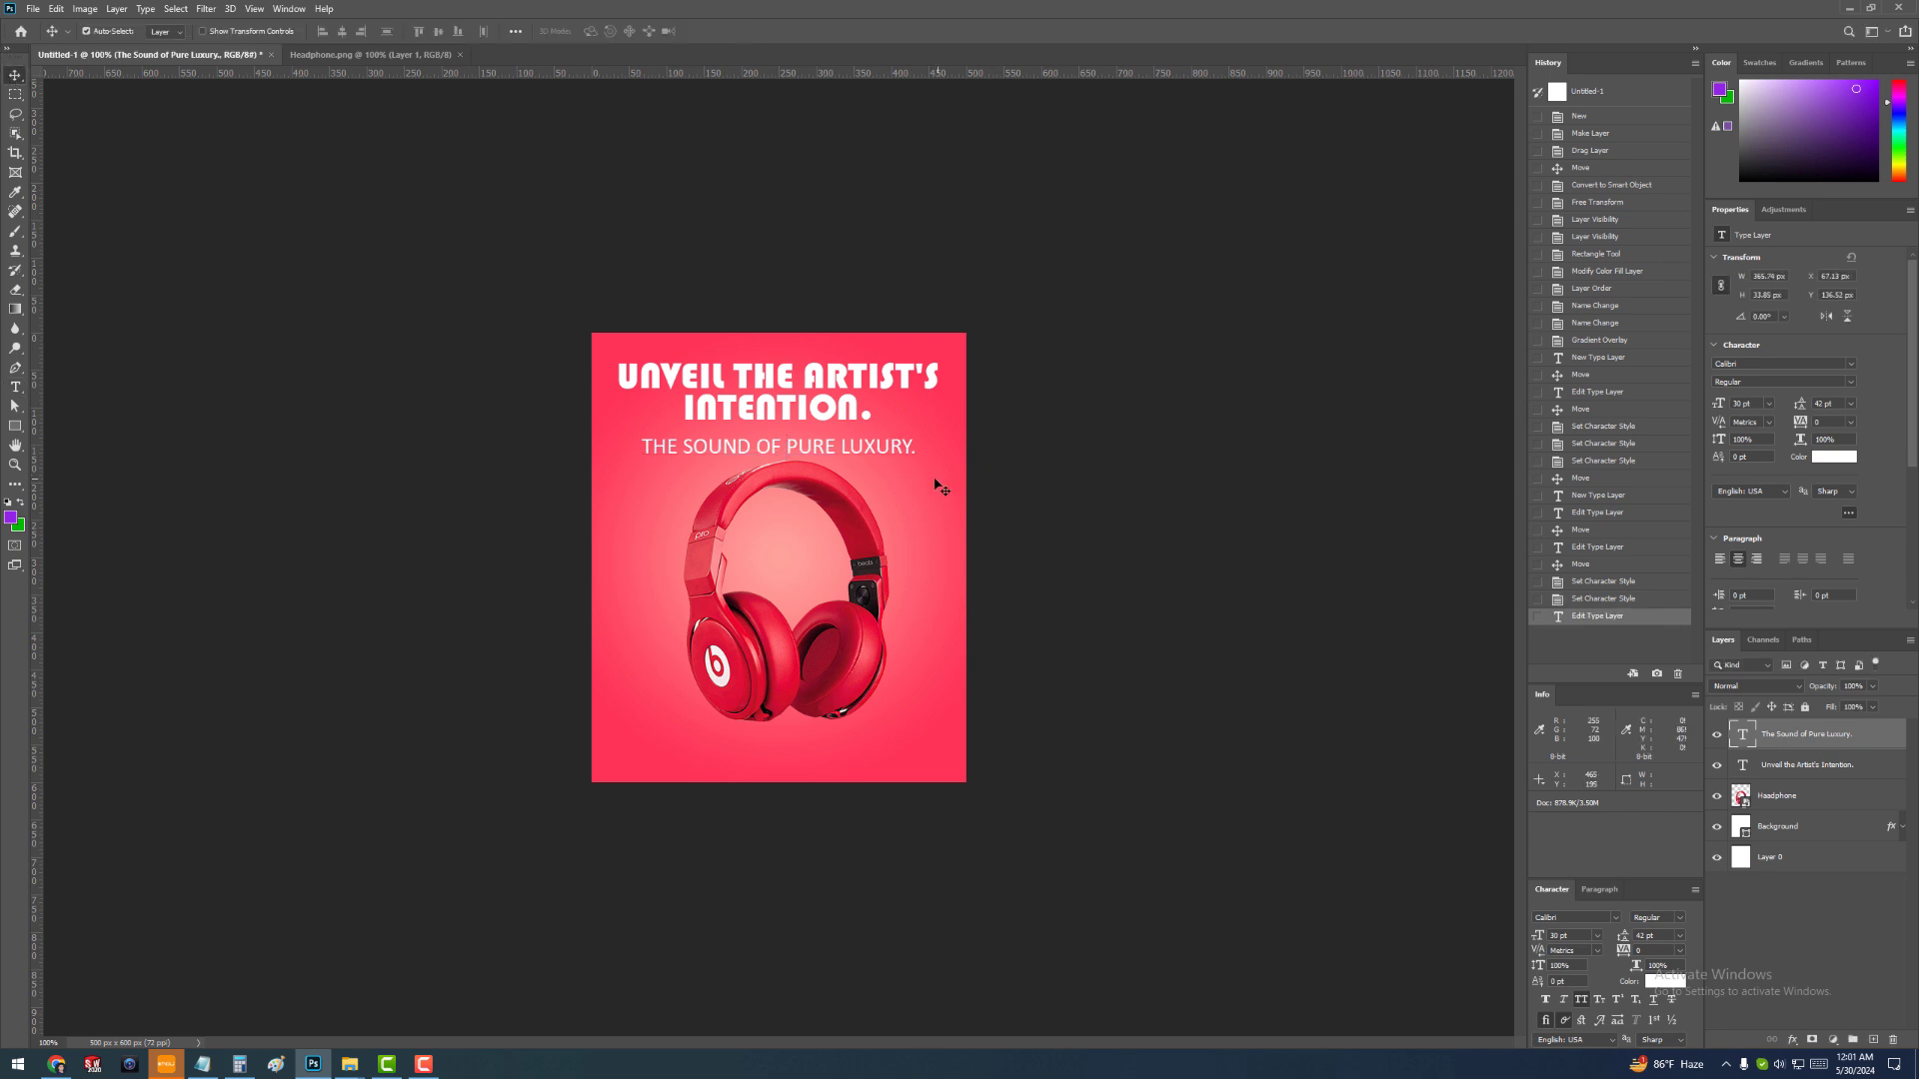
left_click_drag(904, 449, 902, 442)
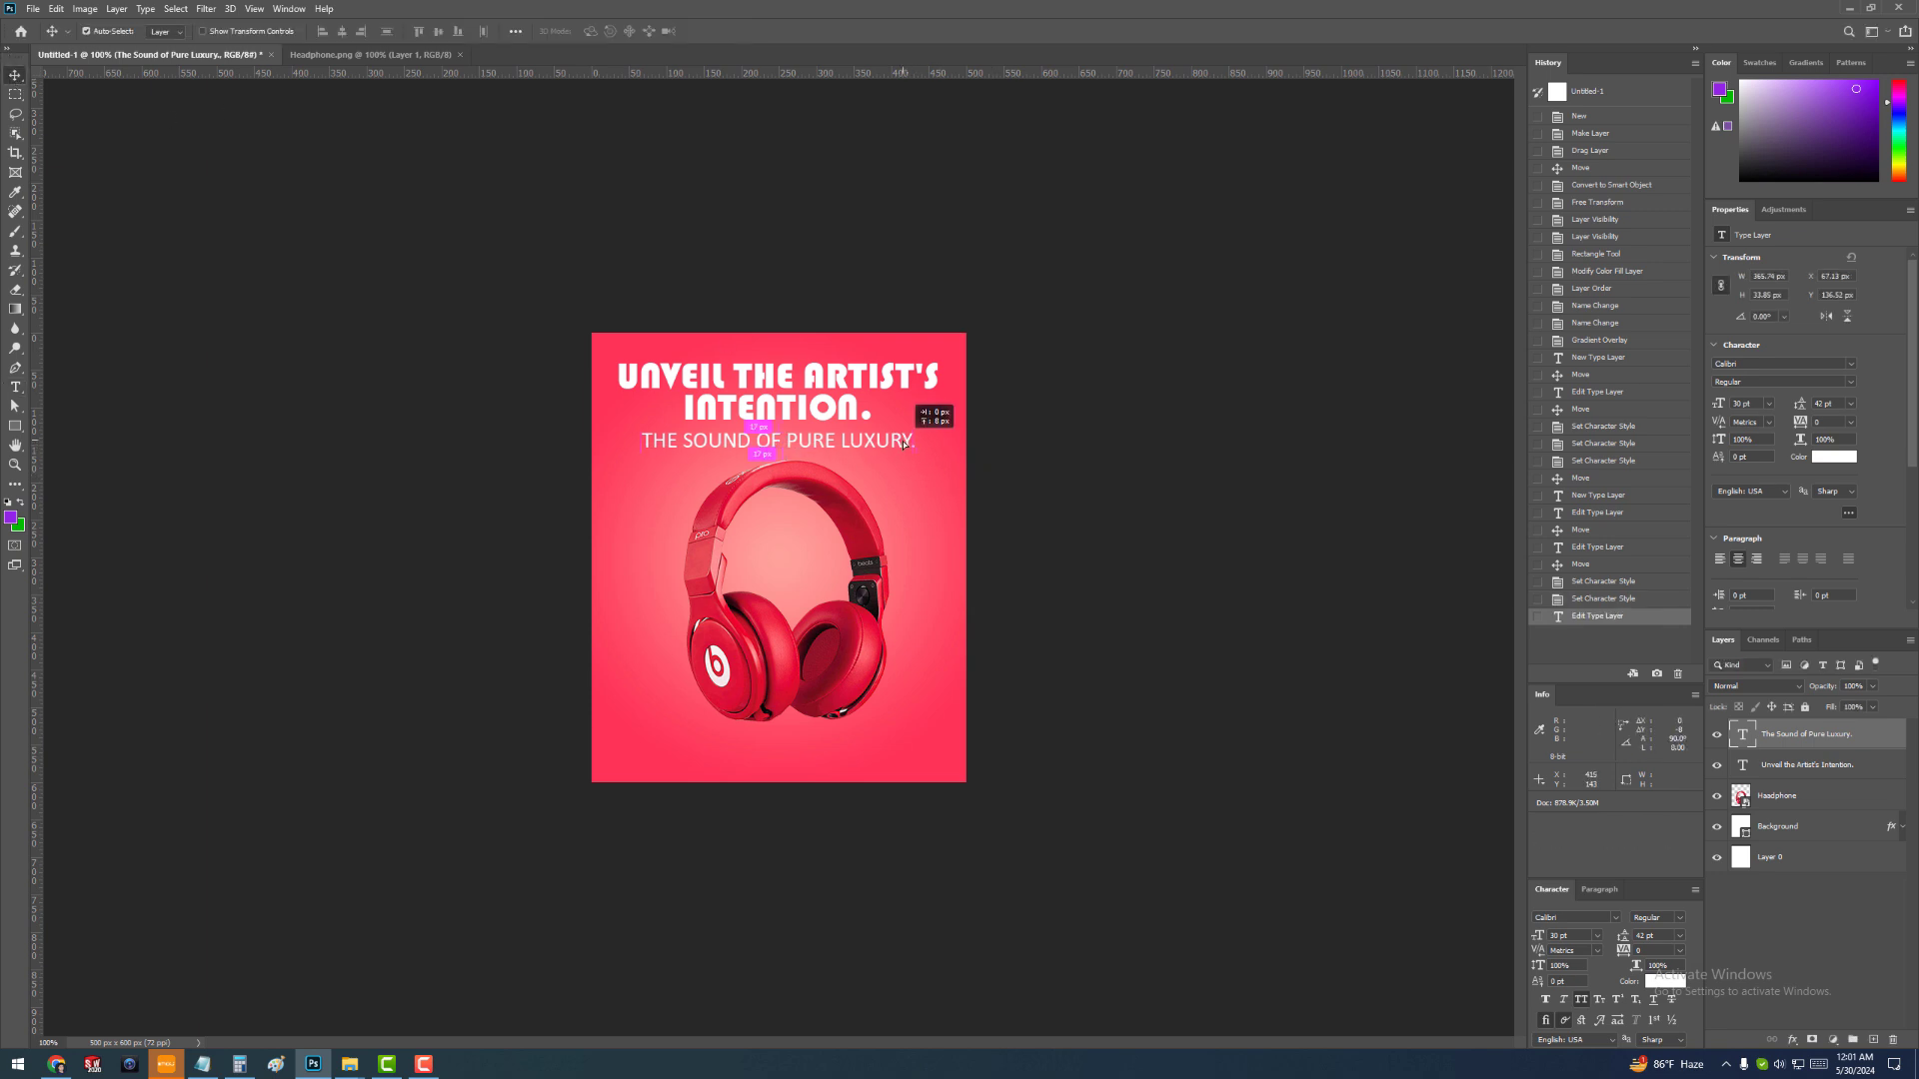
Scale the headphone image down to about 238 × 303 px and nudge it slightly down below the tagline
left_click(878, 629)
key("ctrl+t")
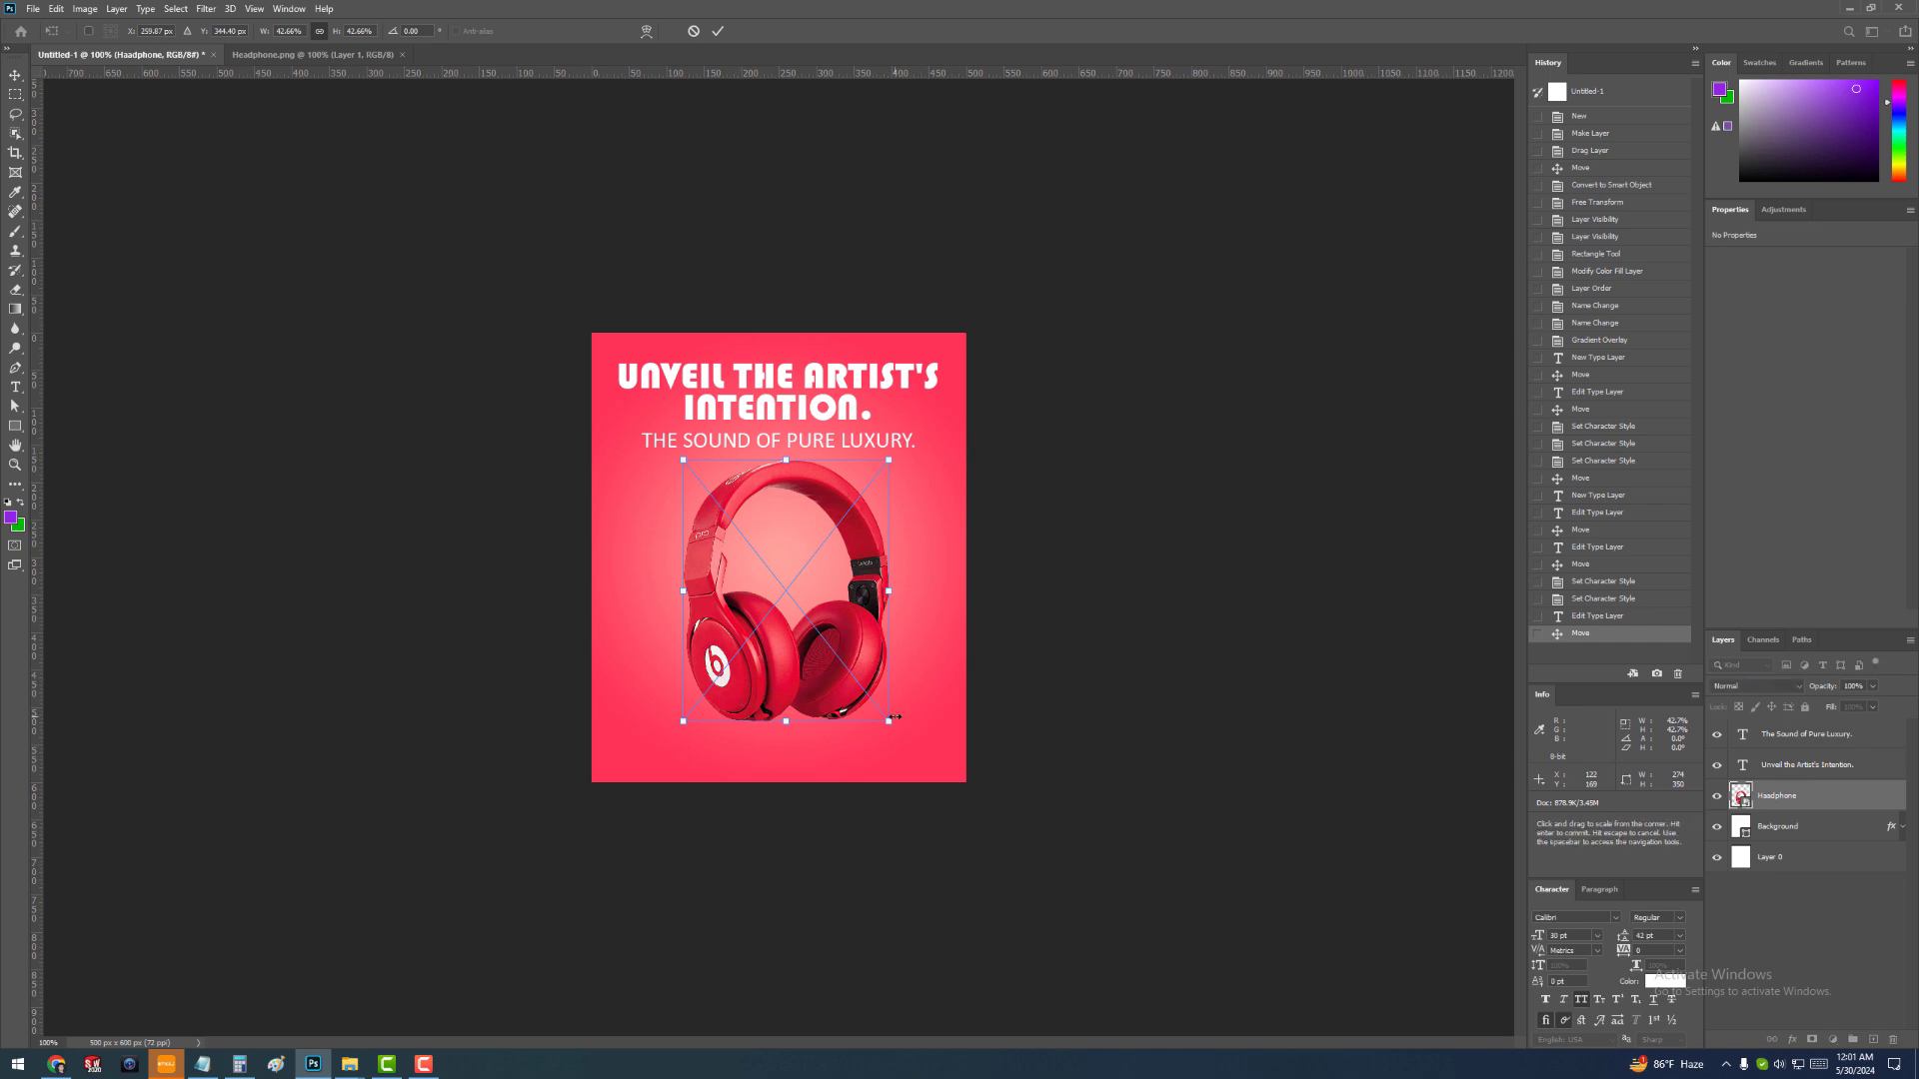
left_click_drag(893, 723, 839, 637)
key("Return")
key("shift+Down")
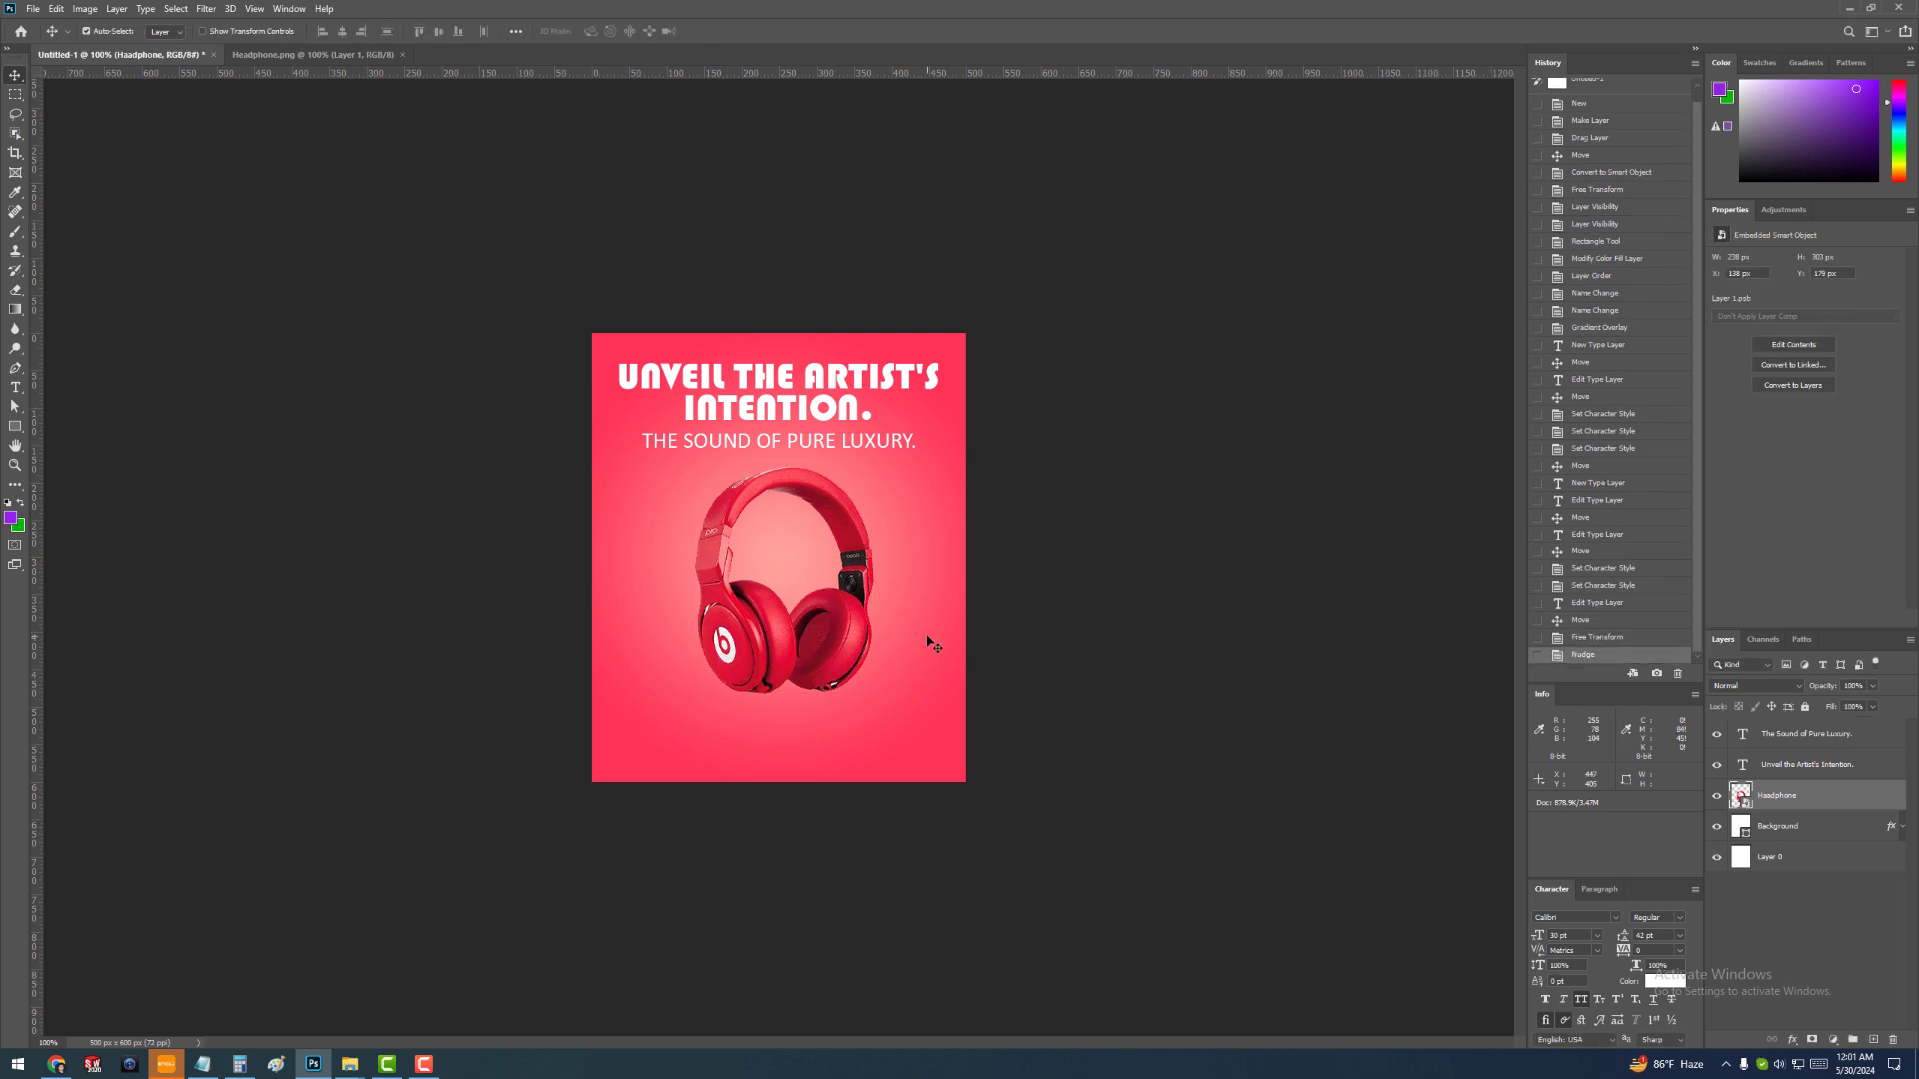
key("Down")
key("Down")
key("Down")
key("Down")
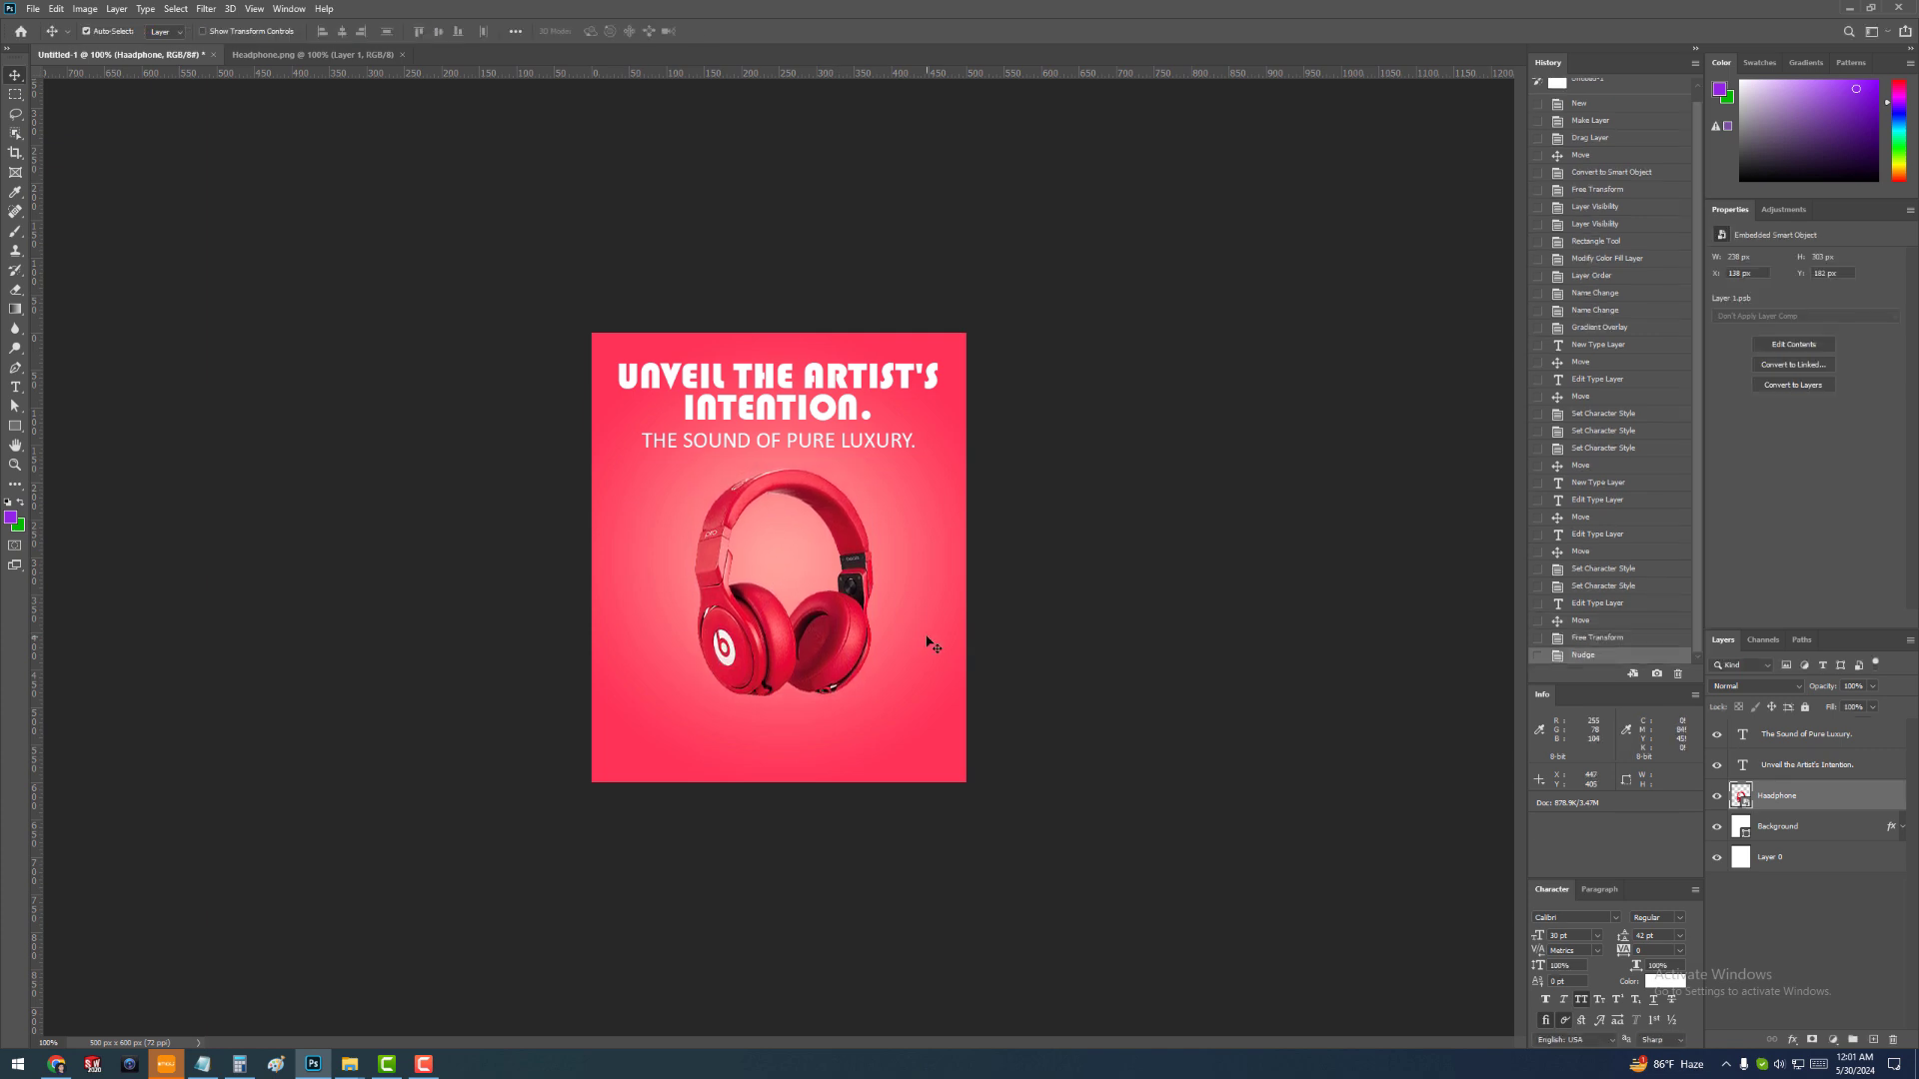
left_click(997, 732)
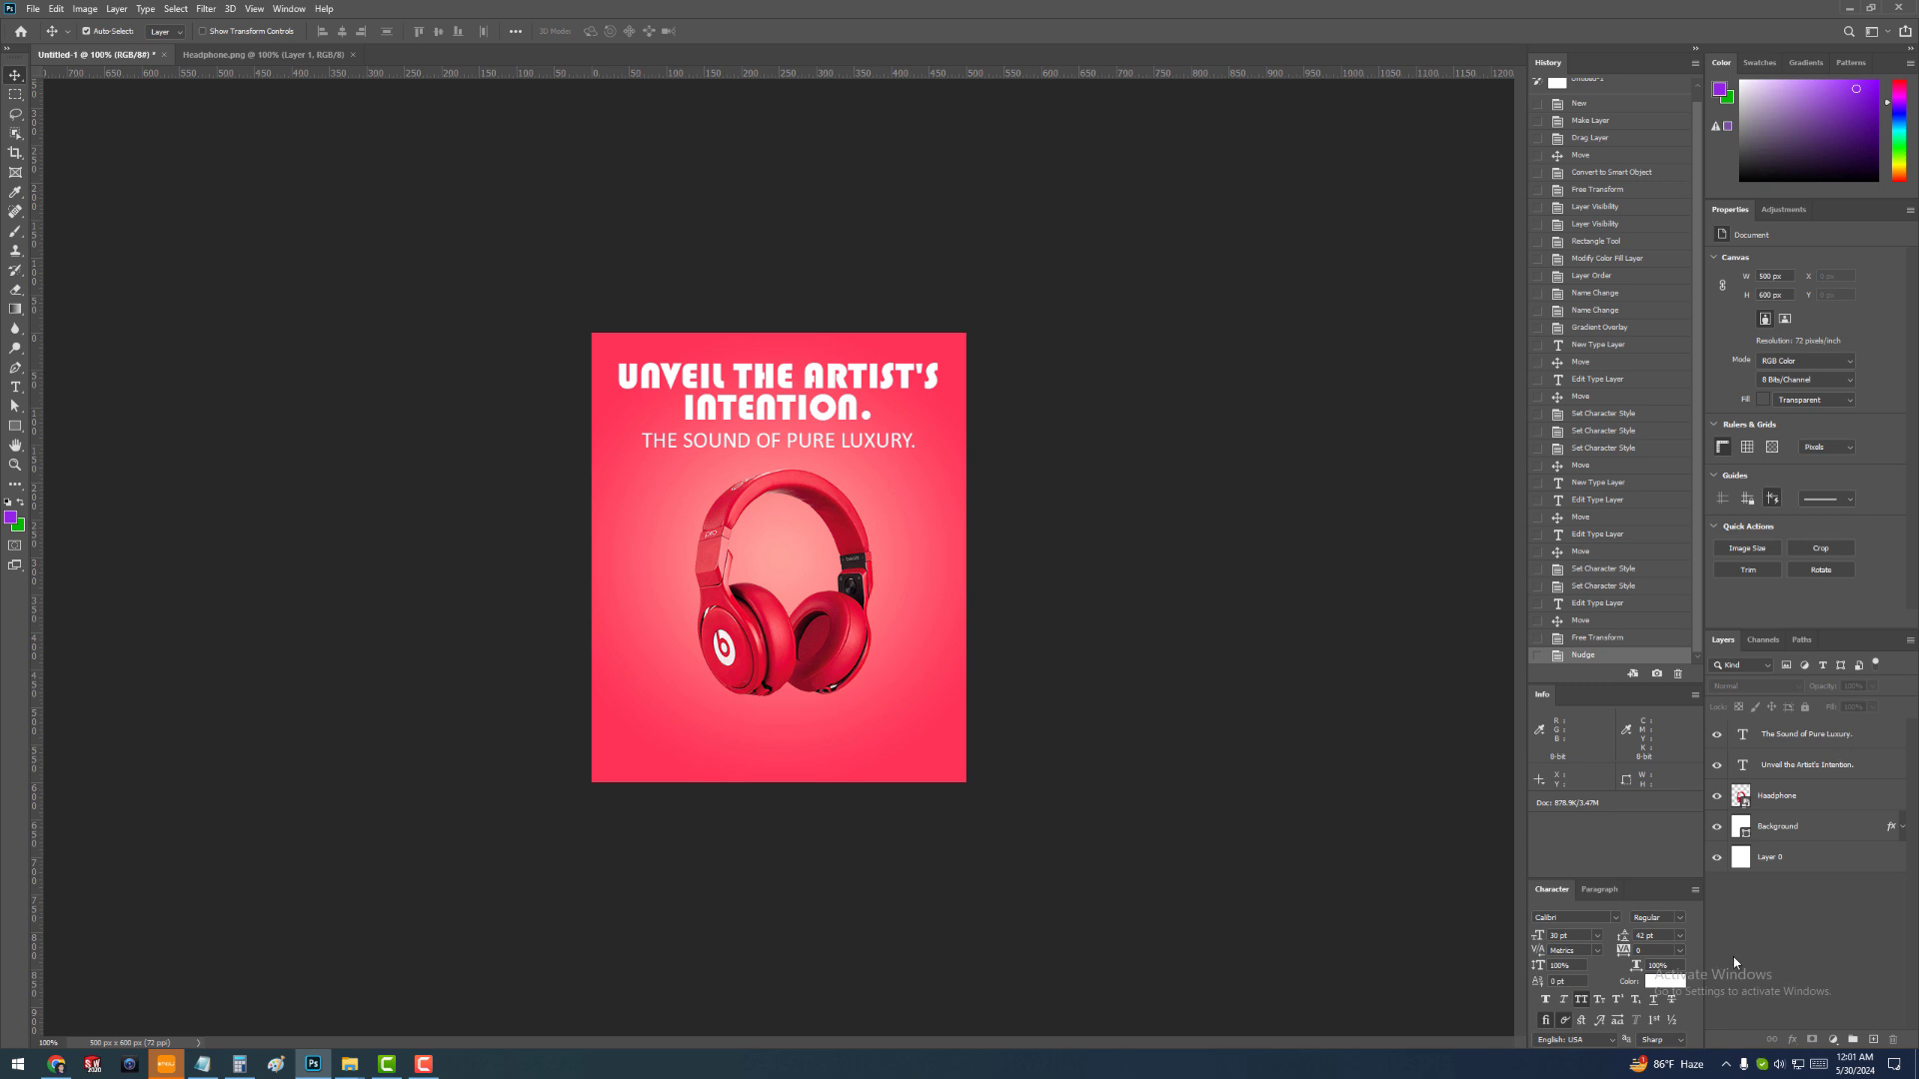
Draw a rounded rectangle about 169 × 45 px with 10 px corners below the headphones and centre it horizontally on the poster
left_click(1841, 735)
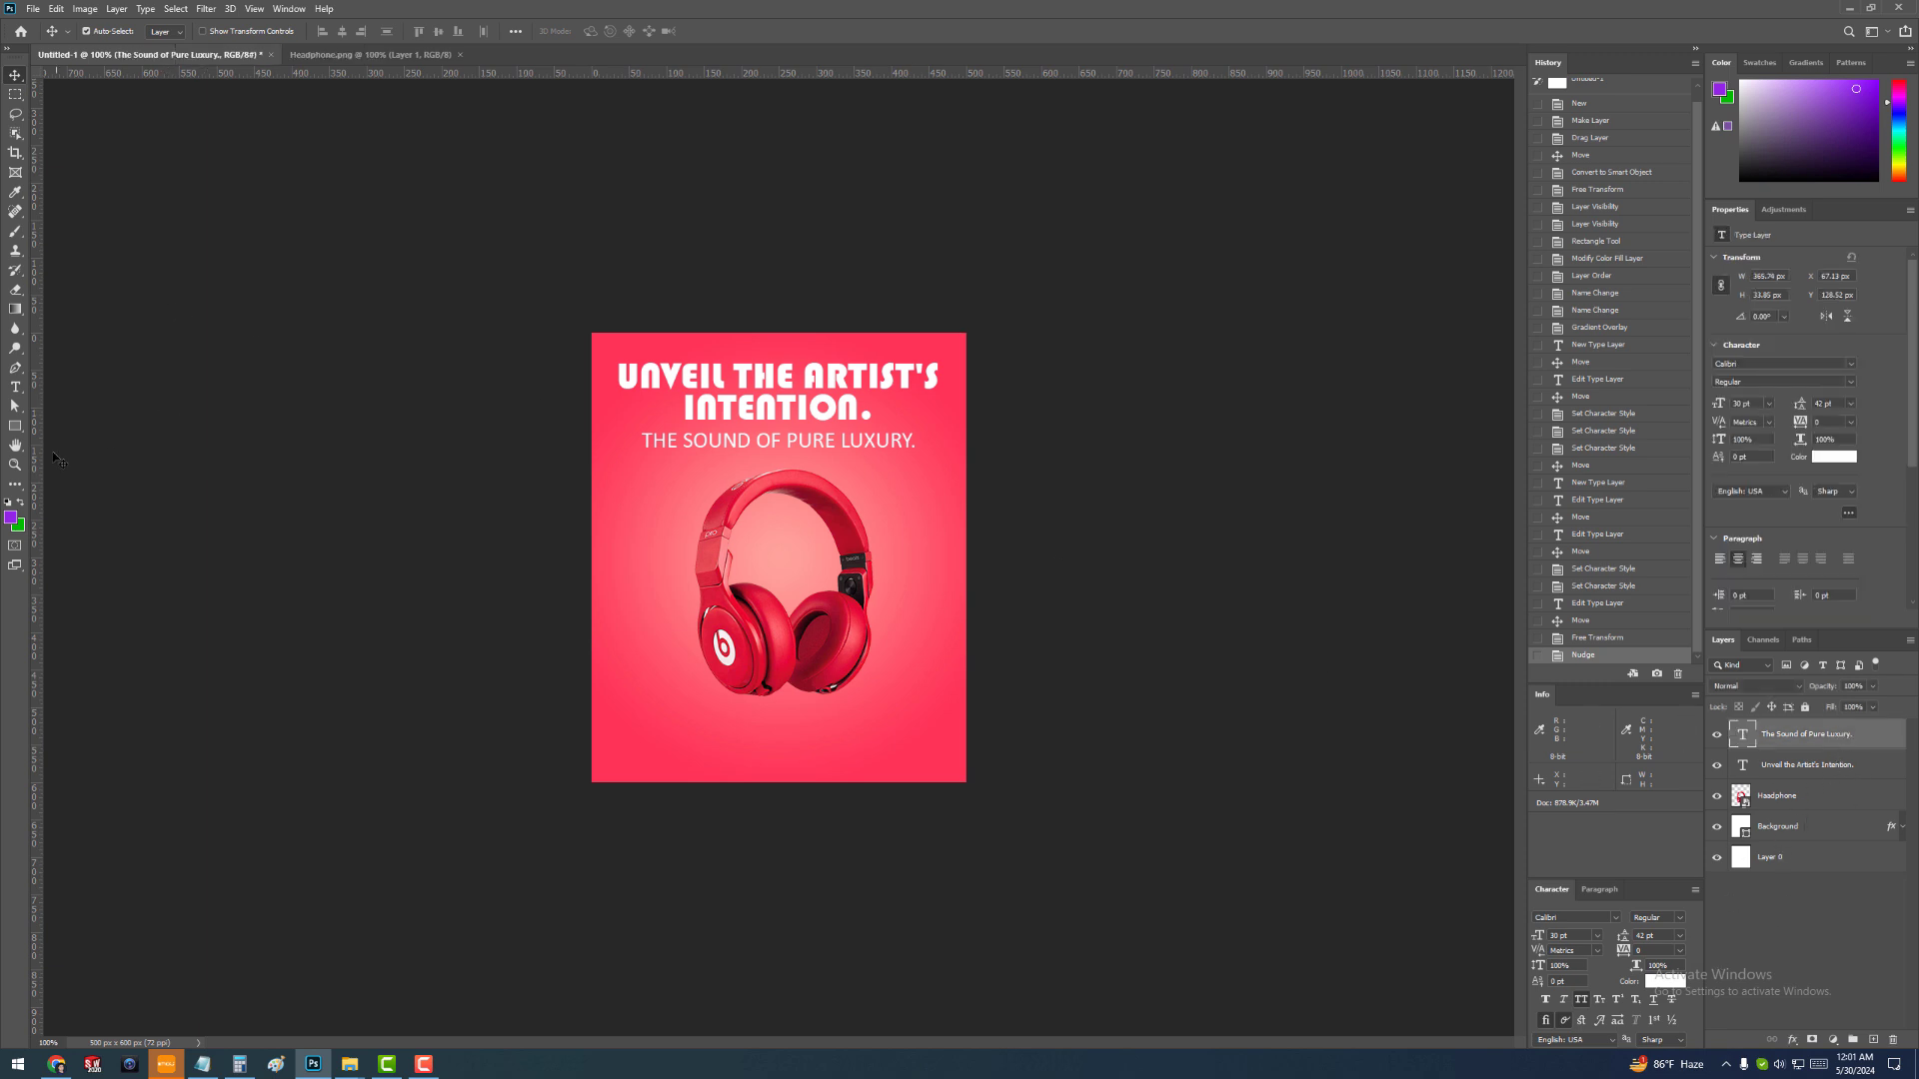
left_click(15, 427)
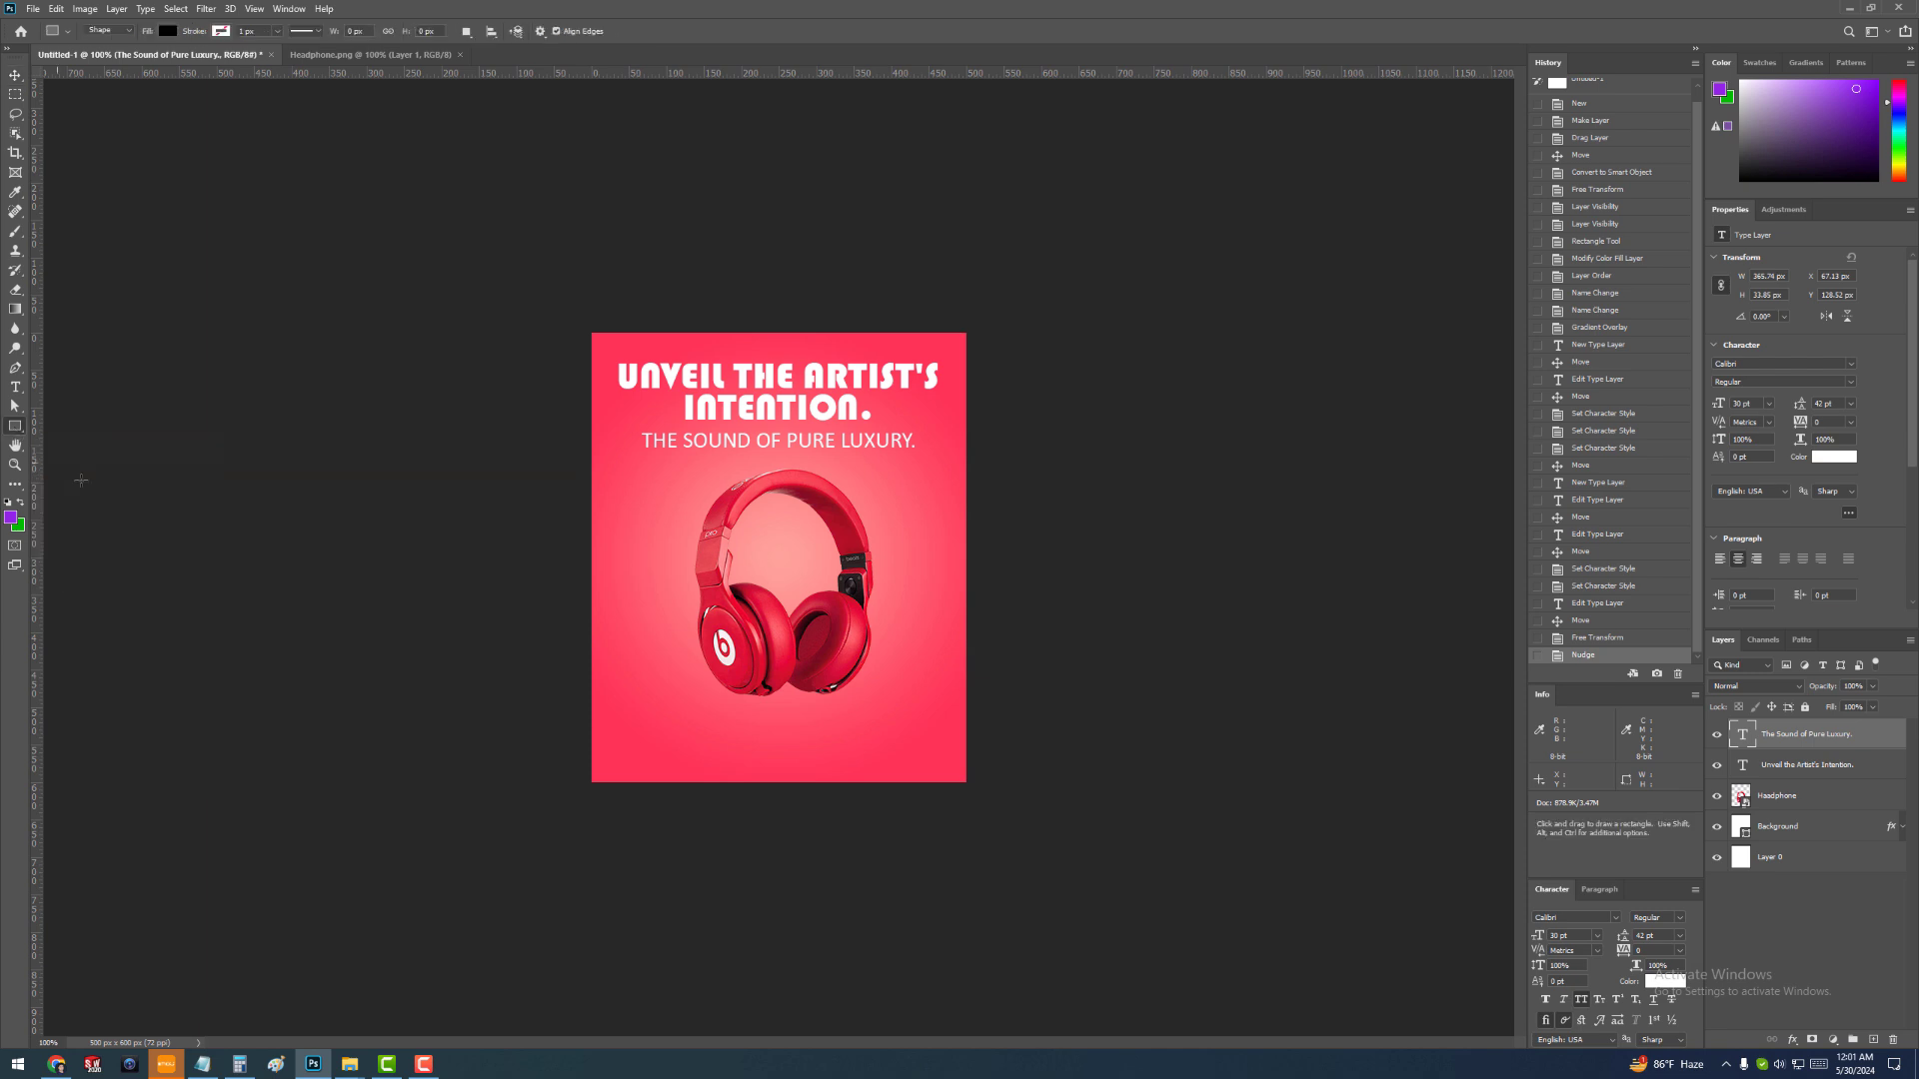
right_click(12, 430)
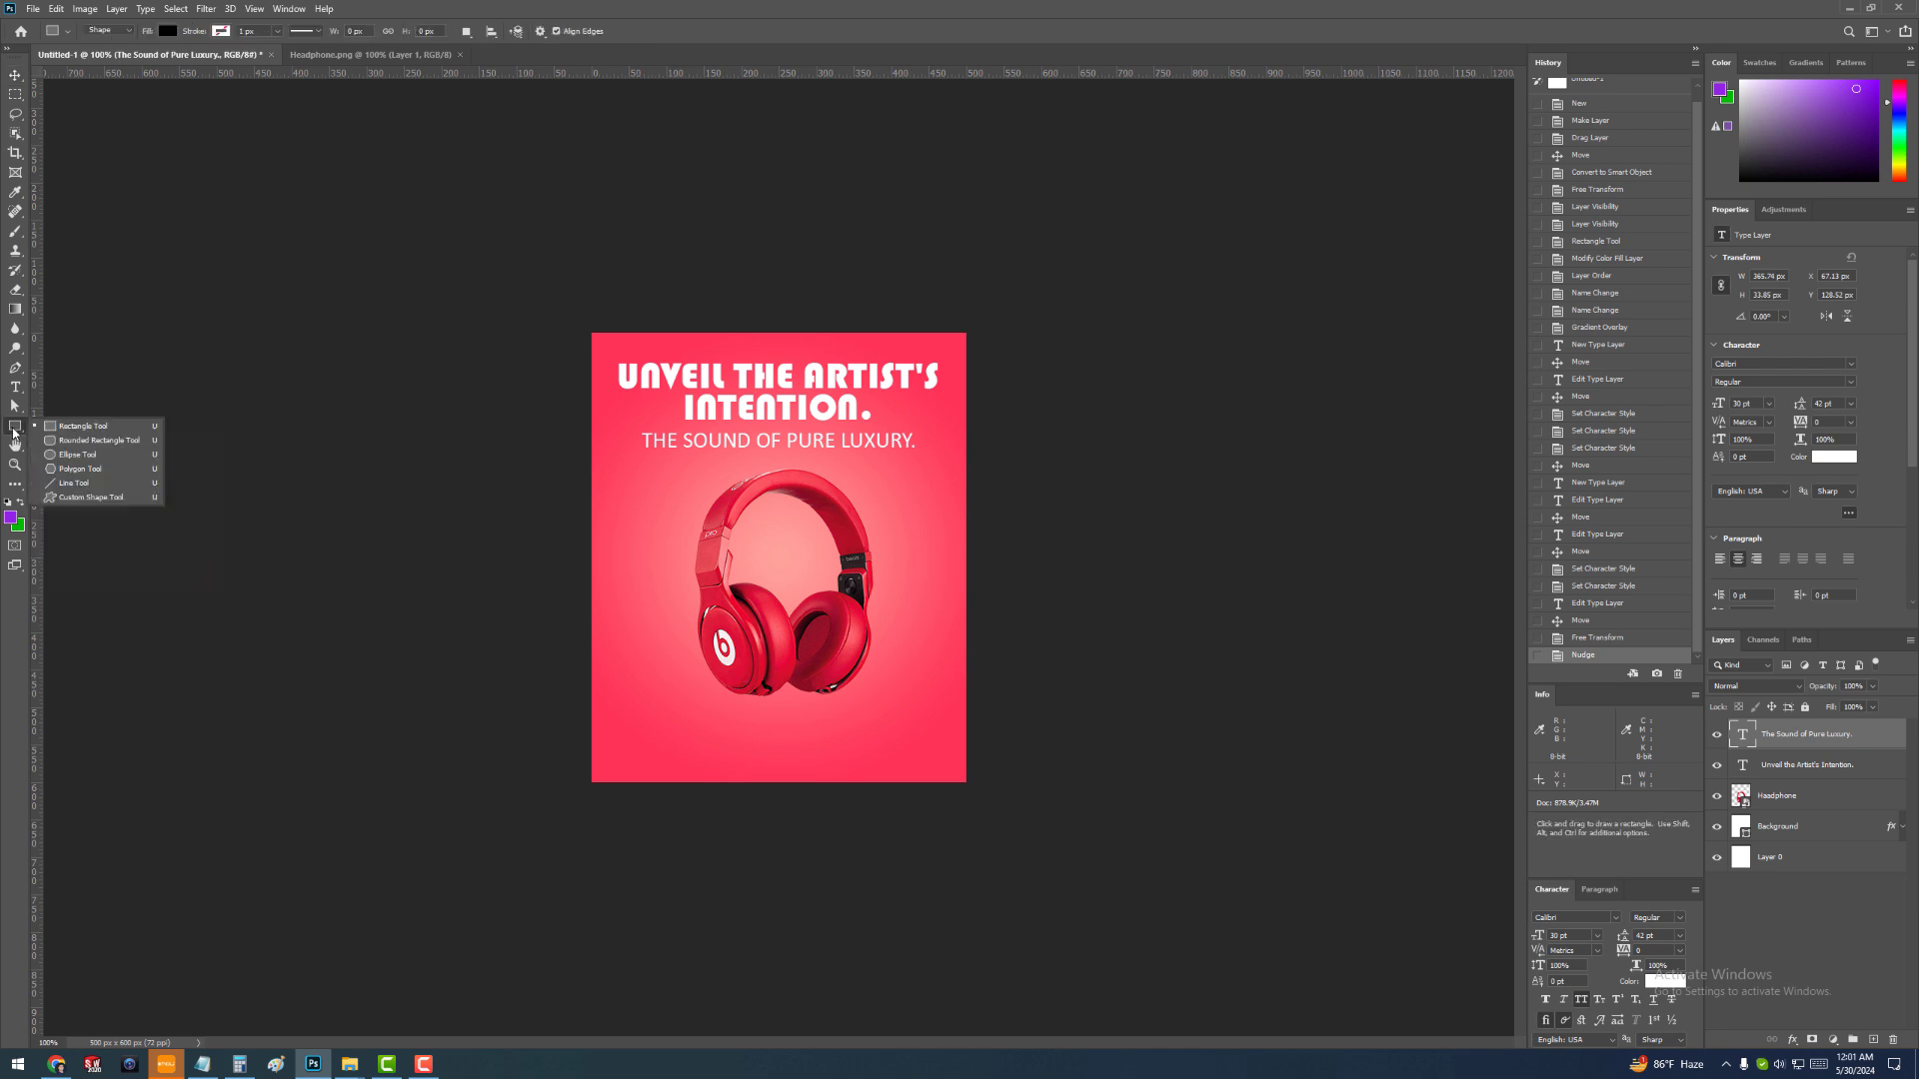
left_click(87, 441)
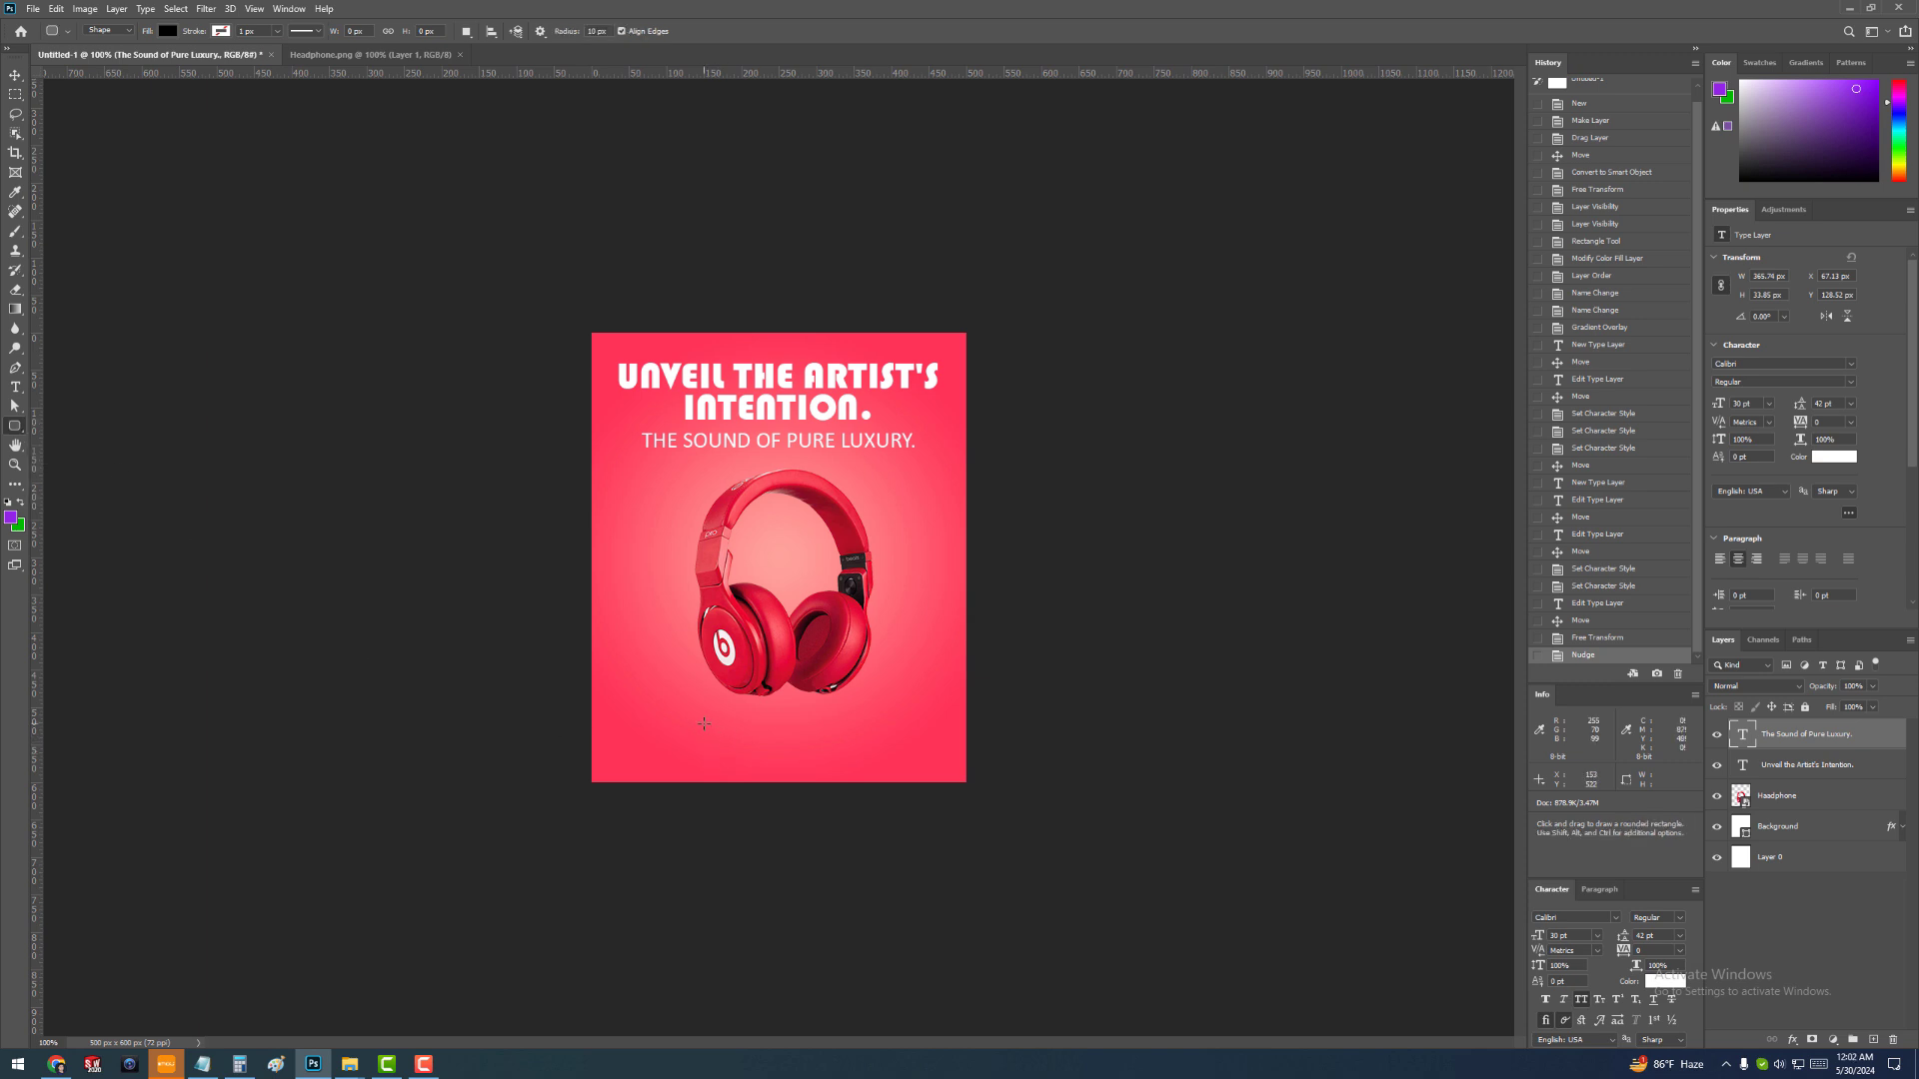
left_click_drag(703, 722, 830, 757)
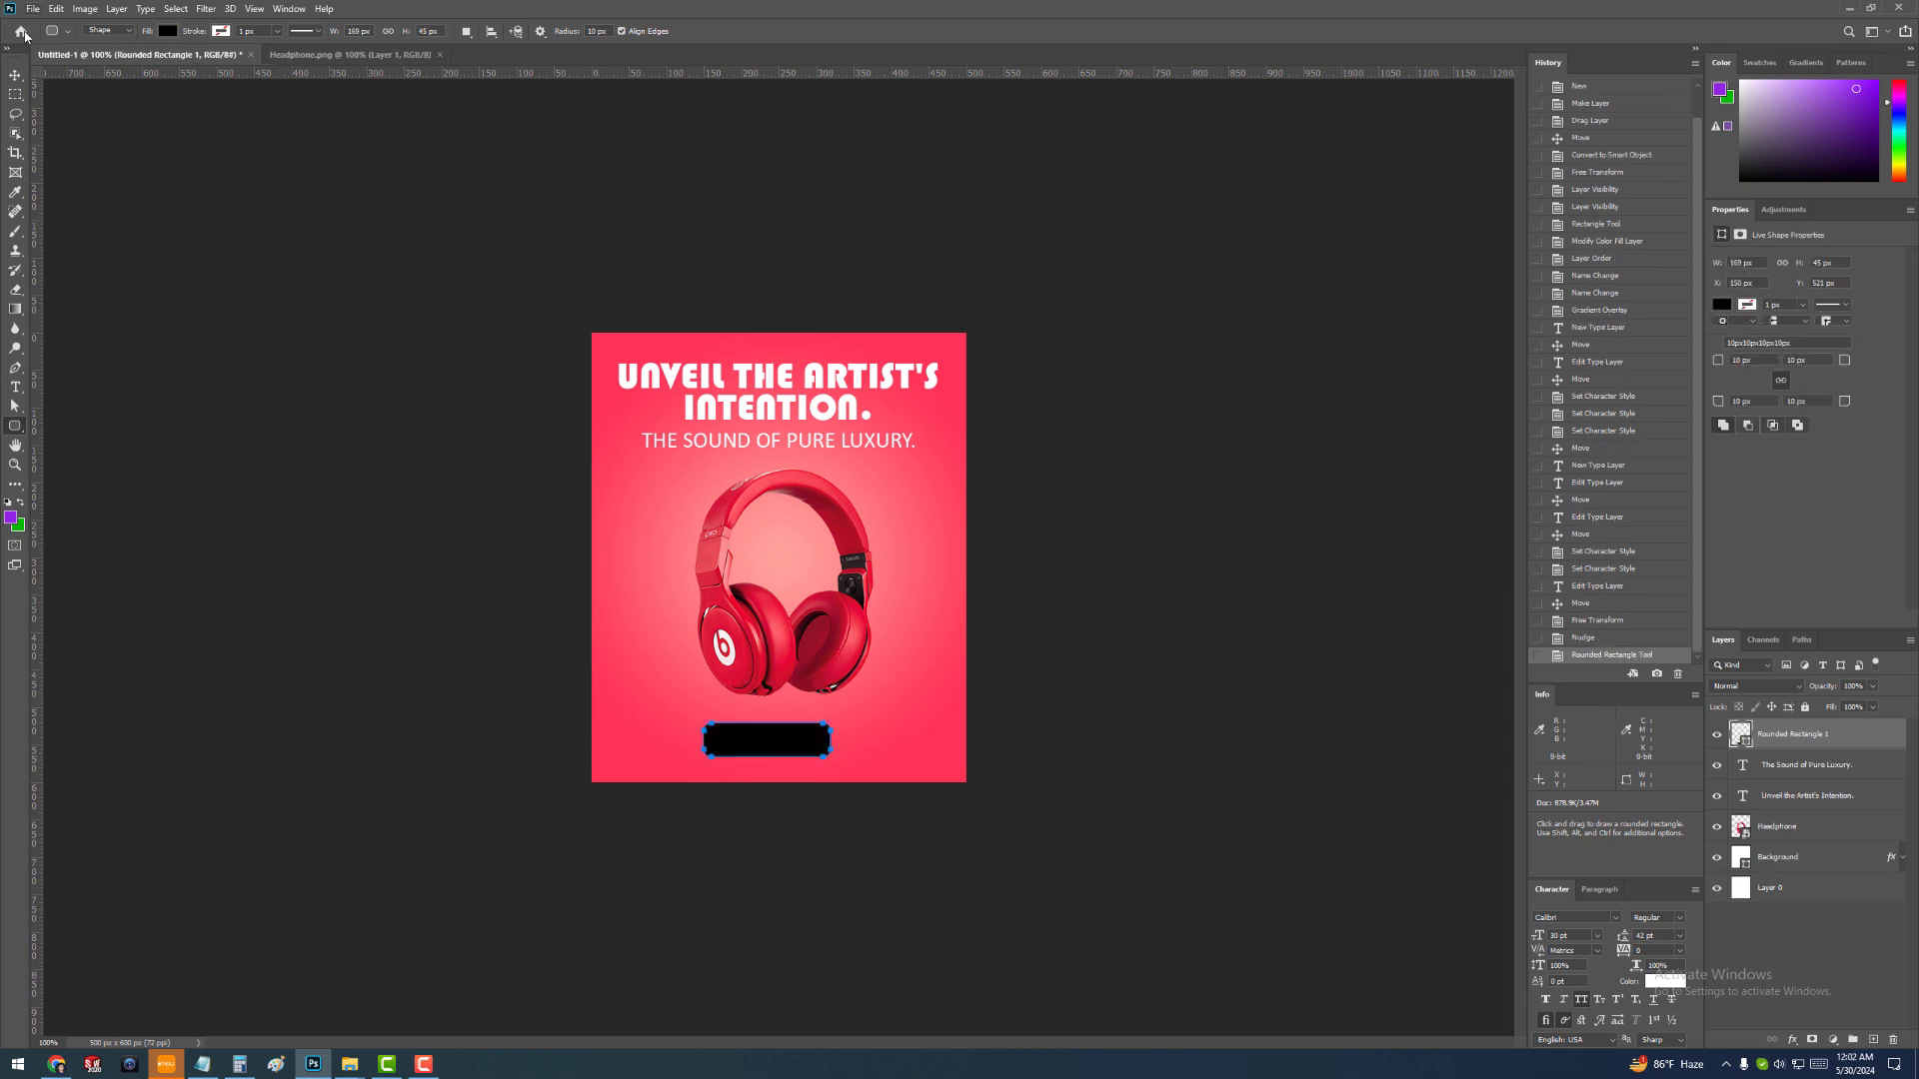
left_click(15, 75)
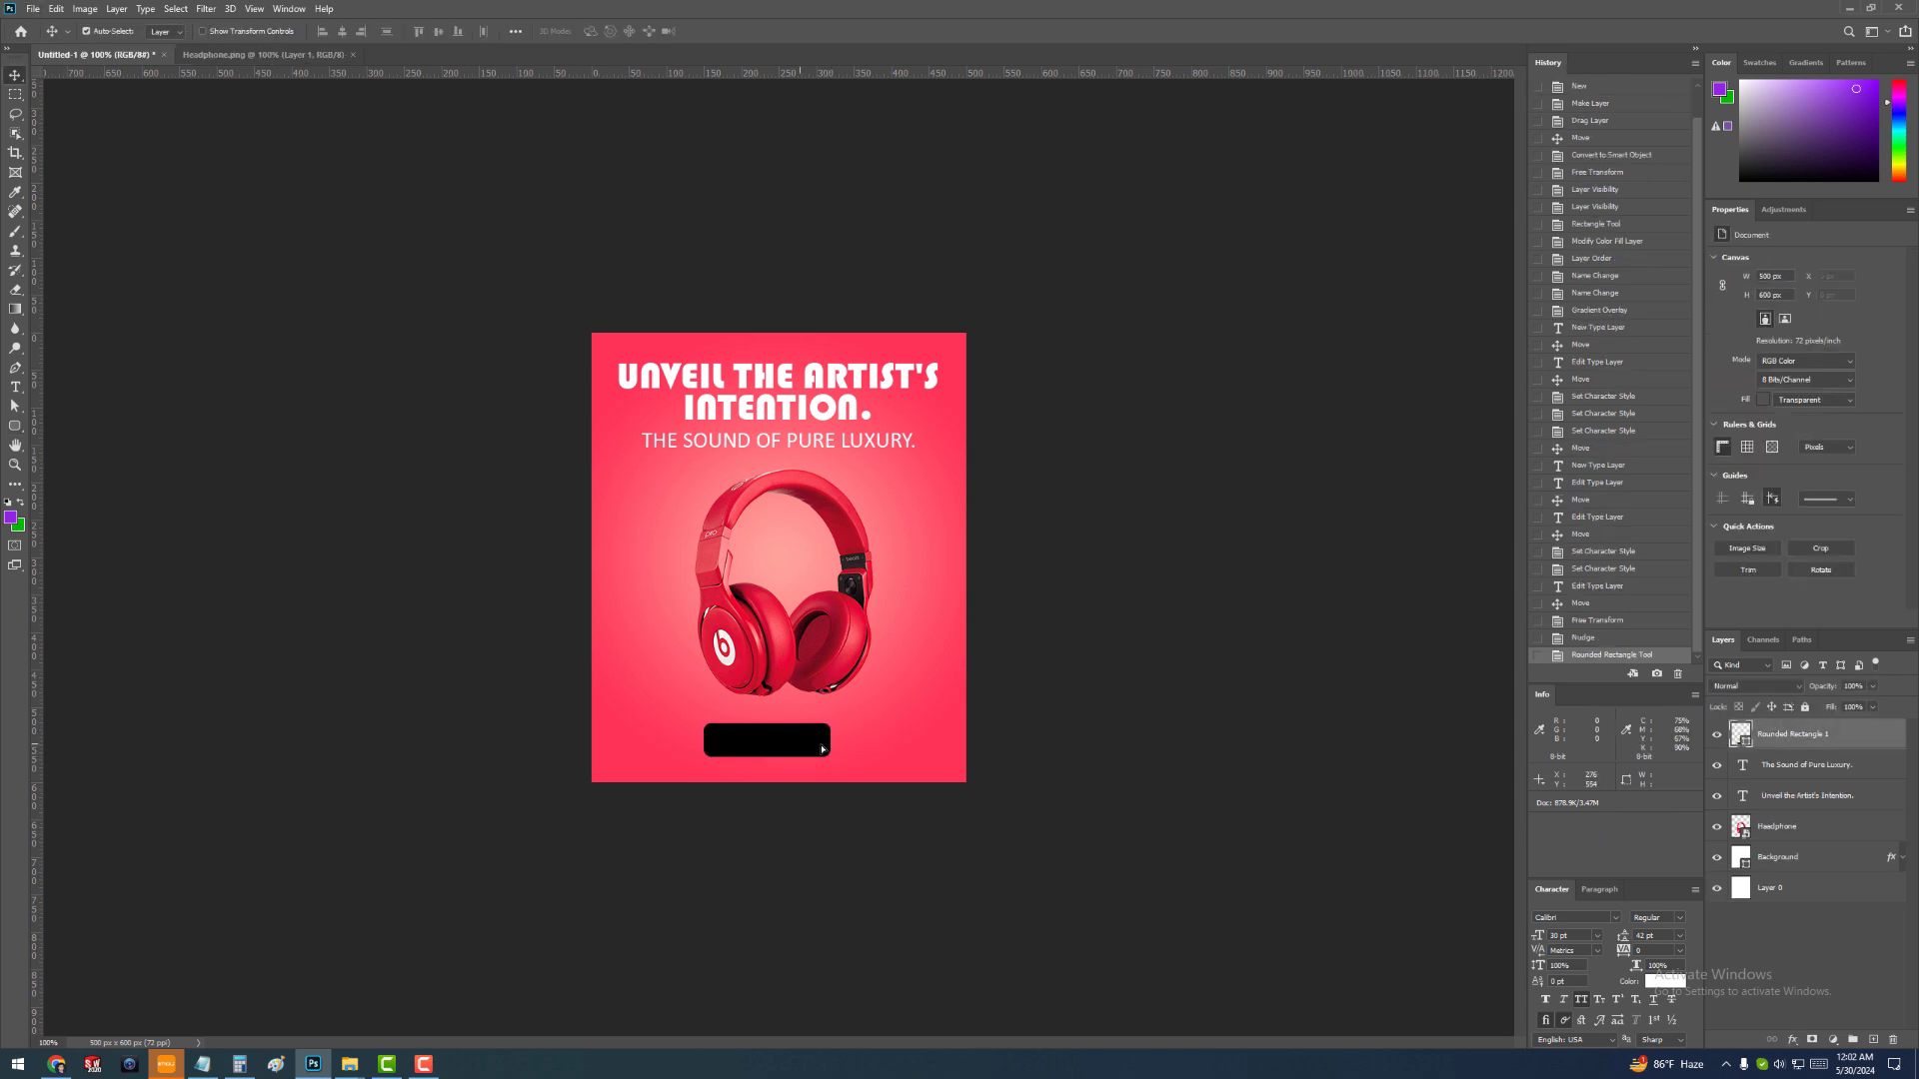
left_click_drag(790, 749, 804, 750)
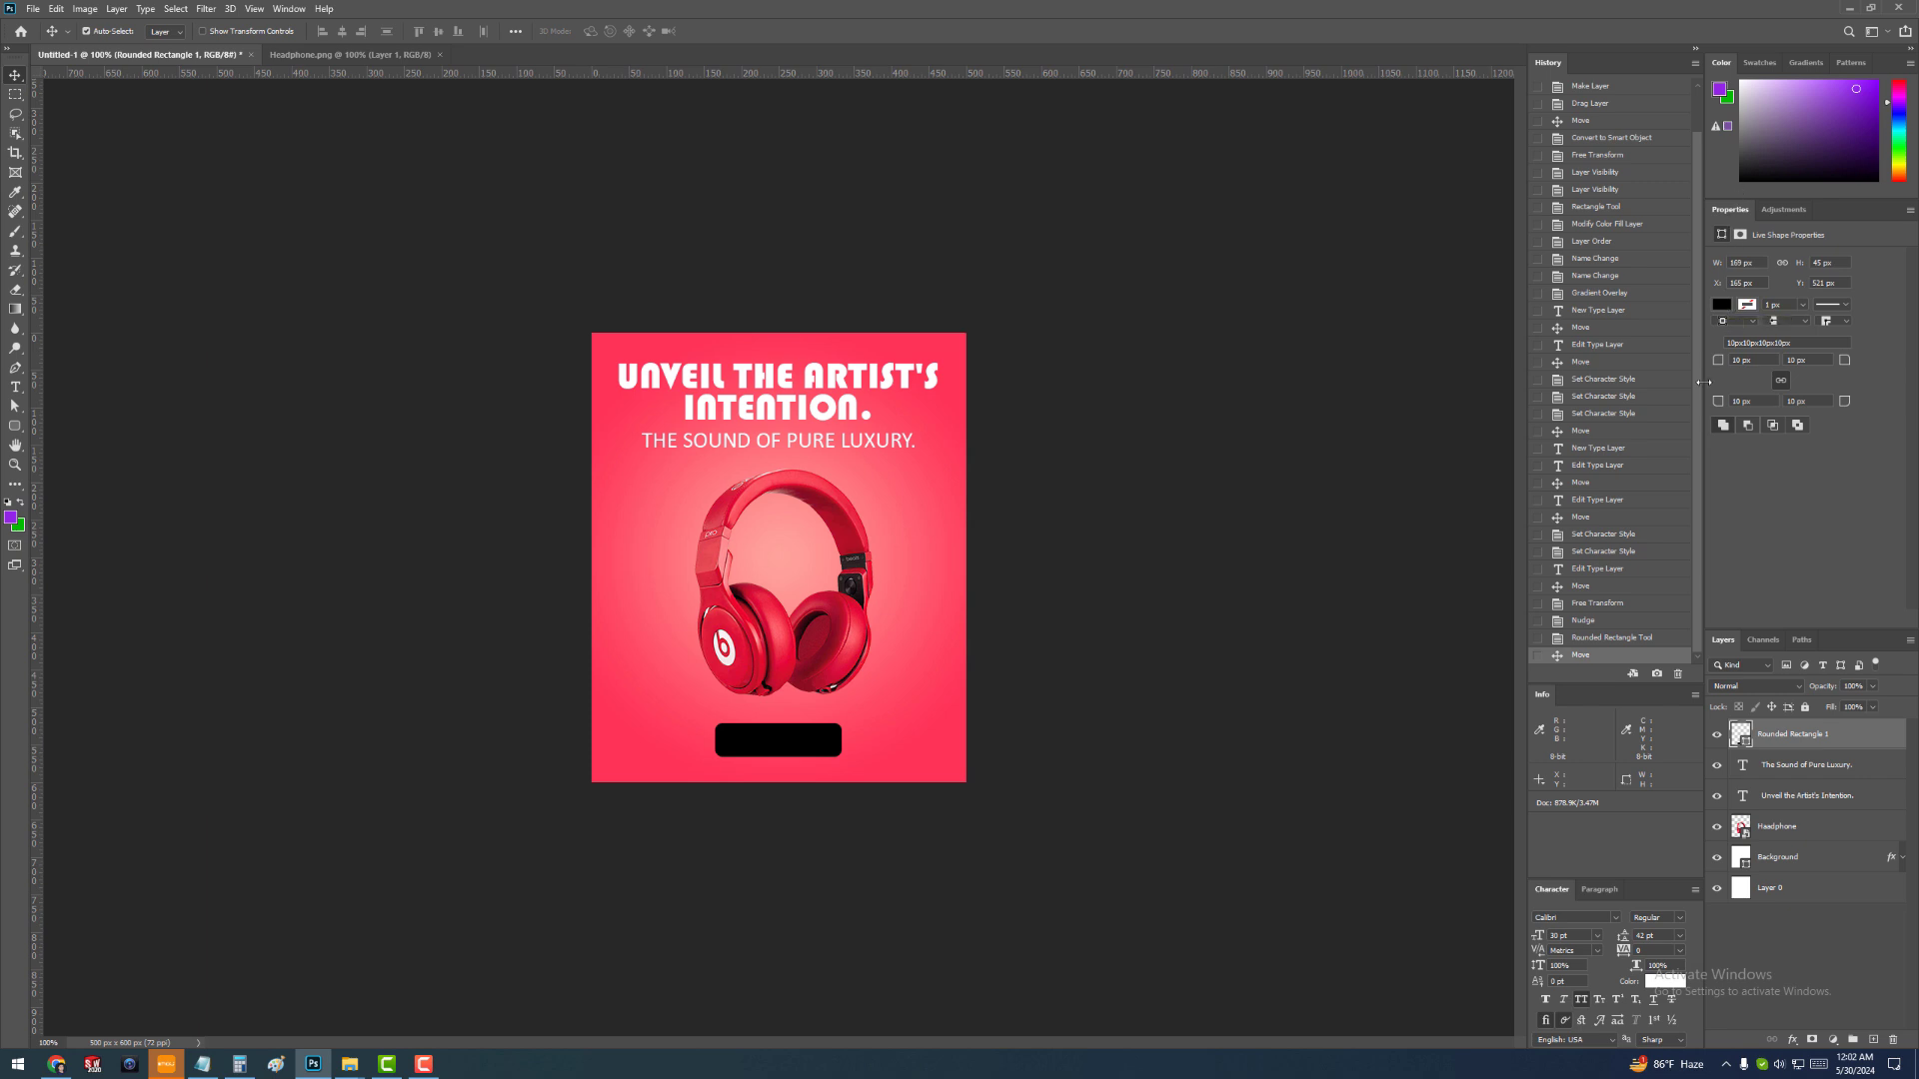
Change the rounded rectangle's fill from black to white
left_click(1720, 306)
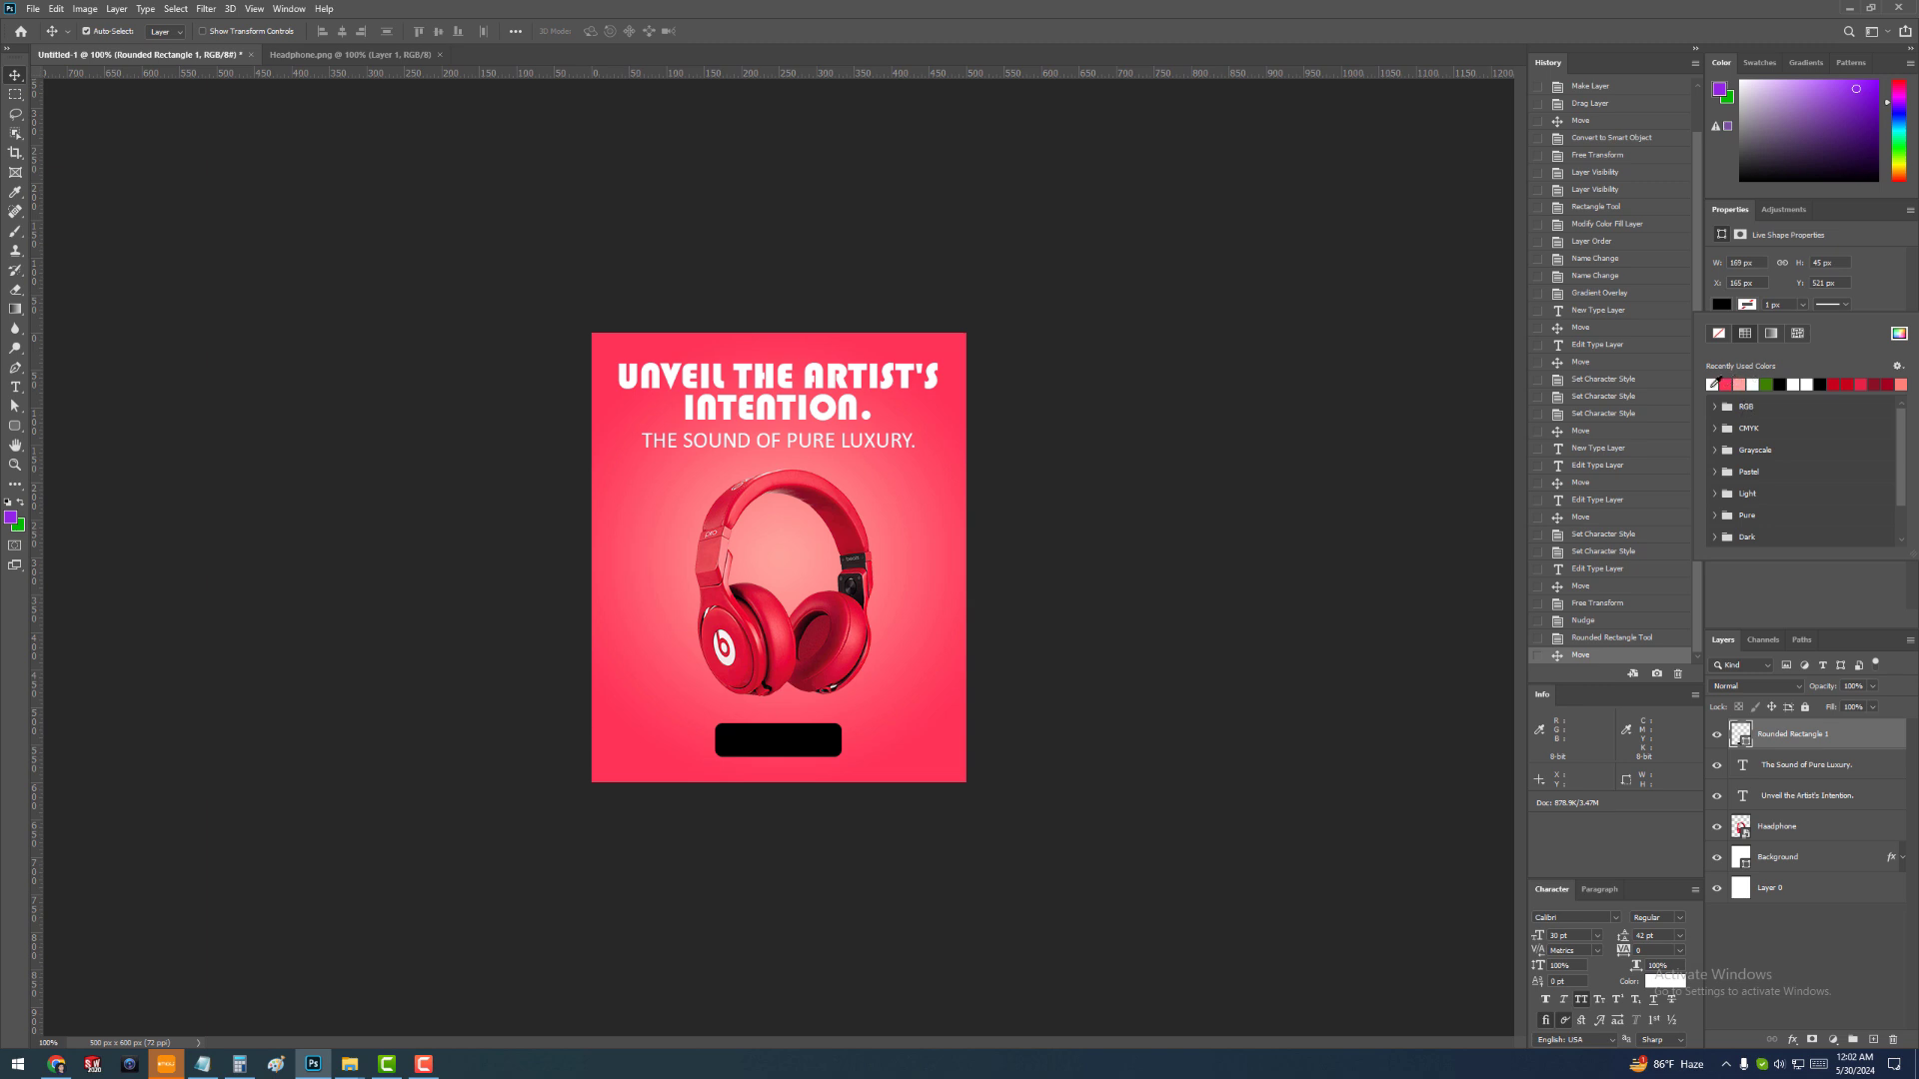
left_click(1712, 385)
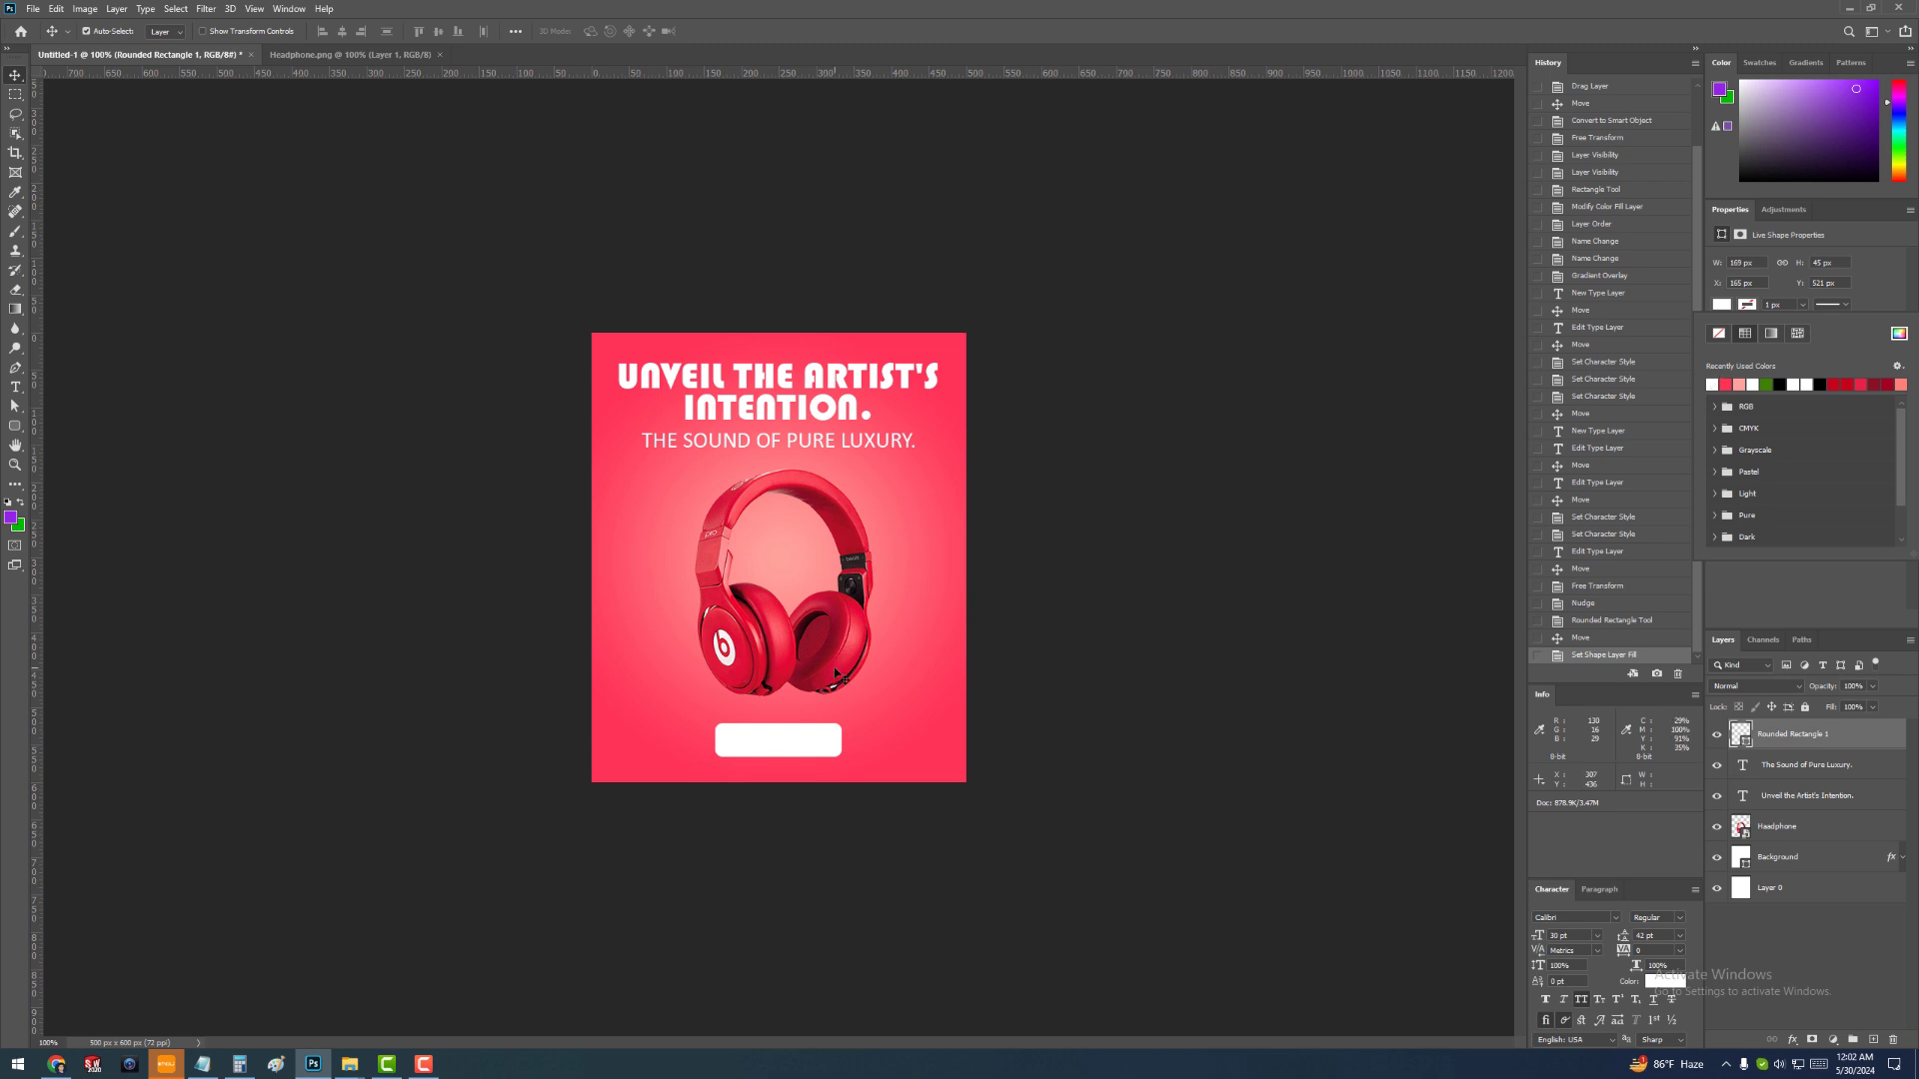
left_click(740, 789)
left_click(766, 745)
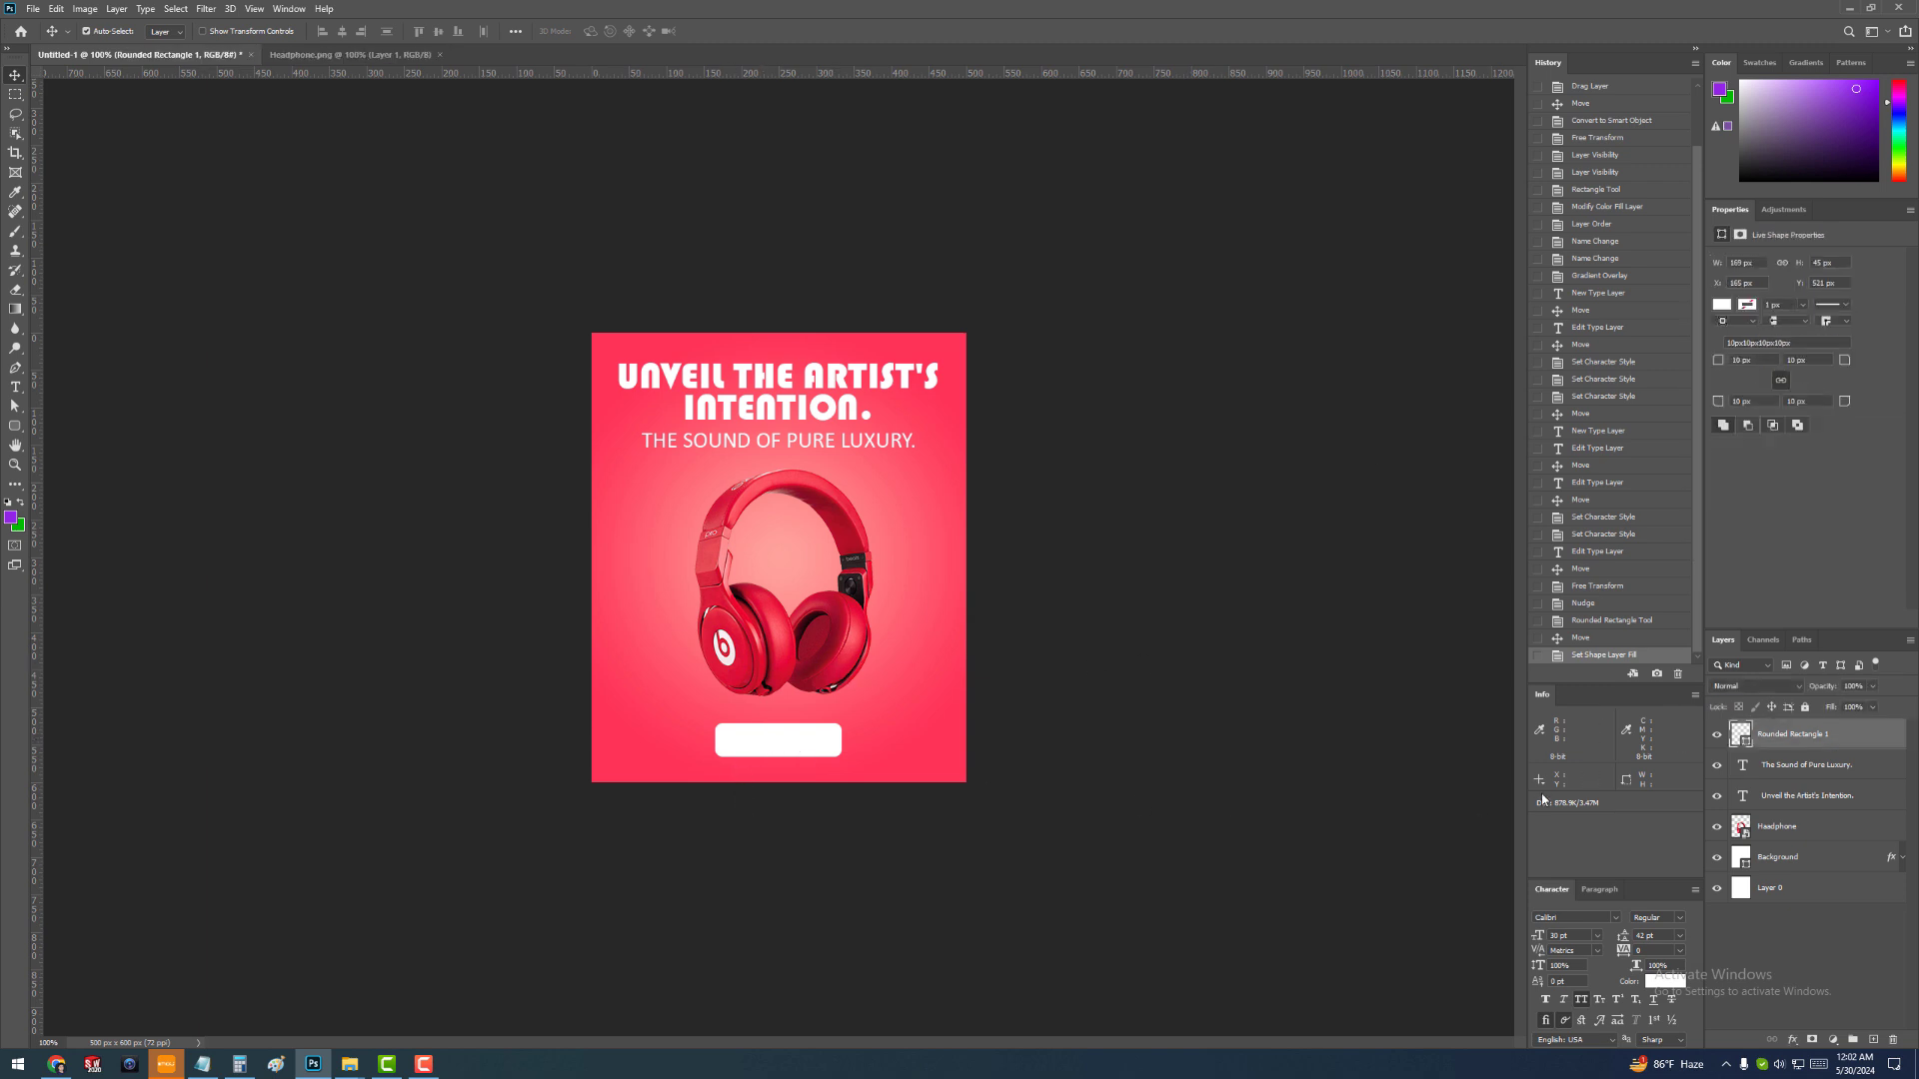
Add a new text layer reading "Order Now" beside the headphones
left_click(1119, 698)
key("t")
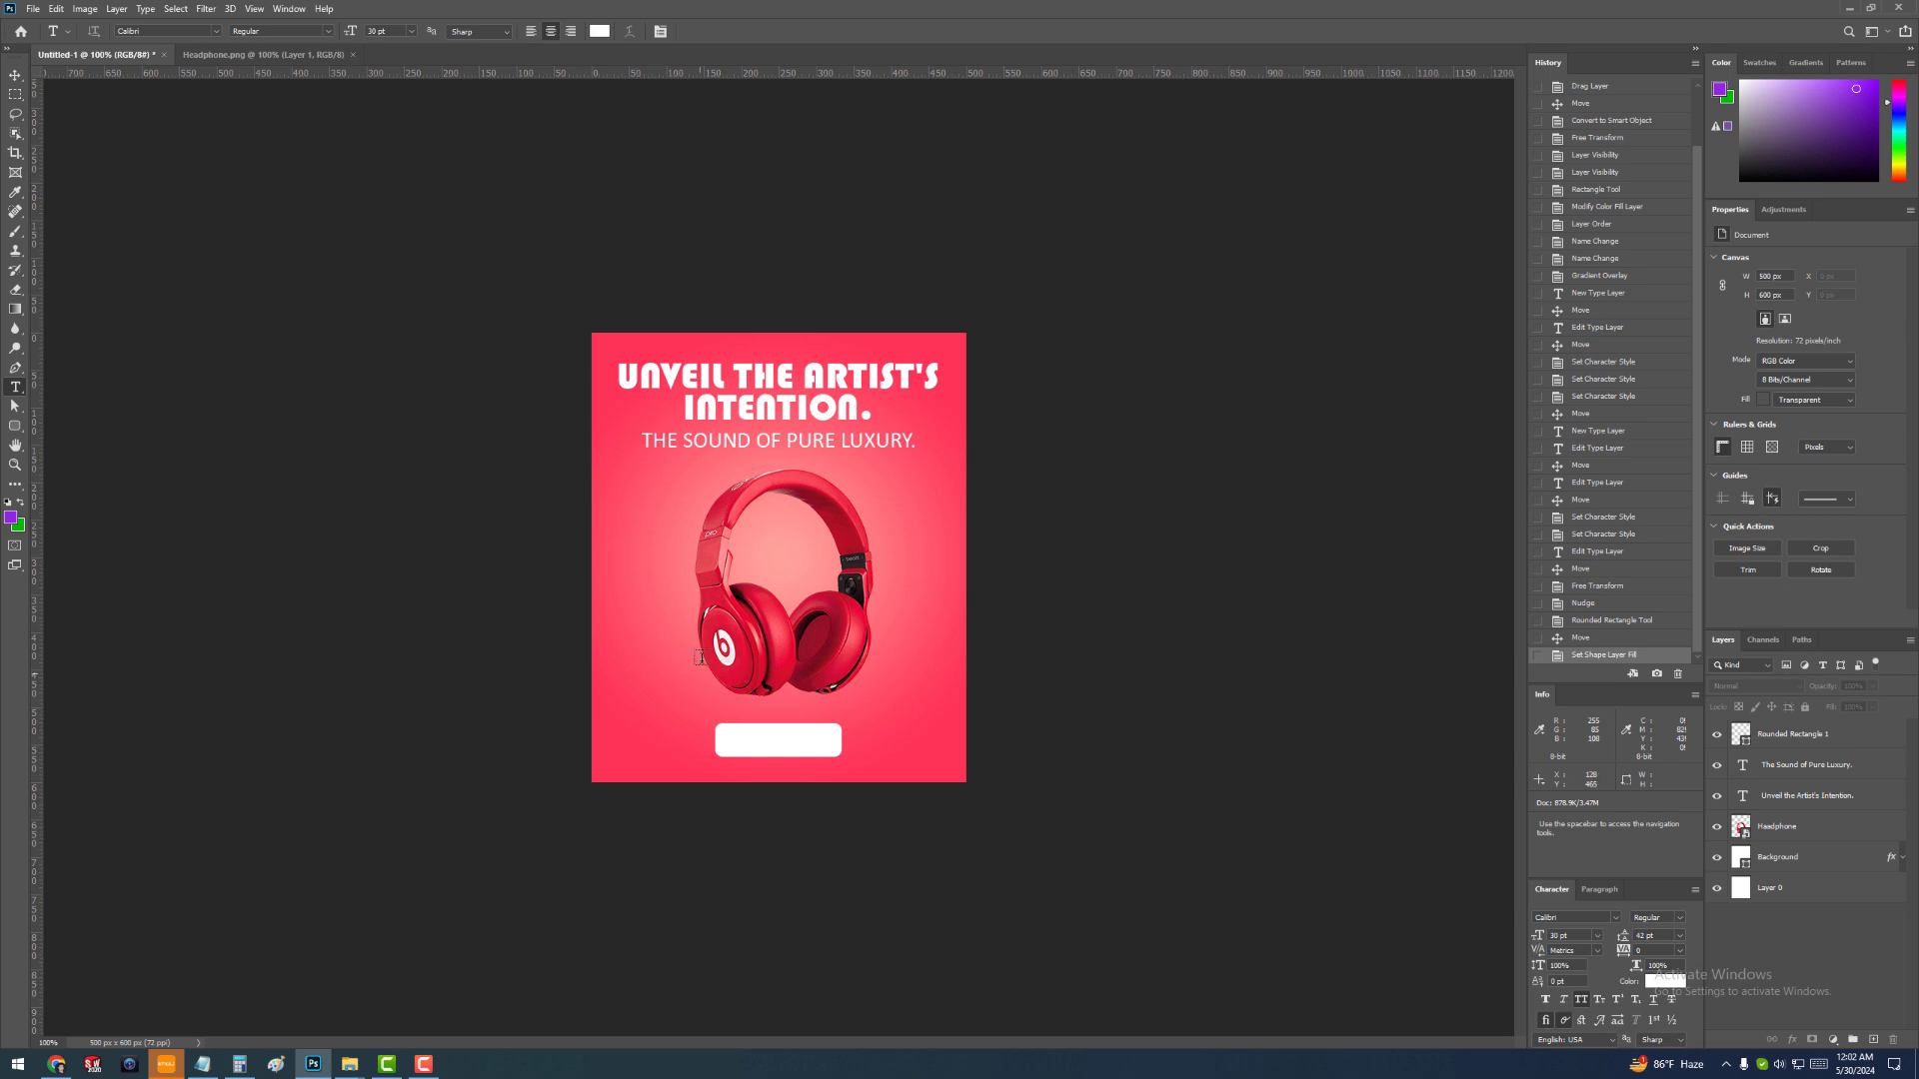
left_click(648, 630)
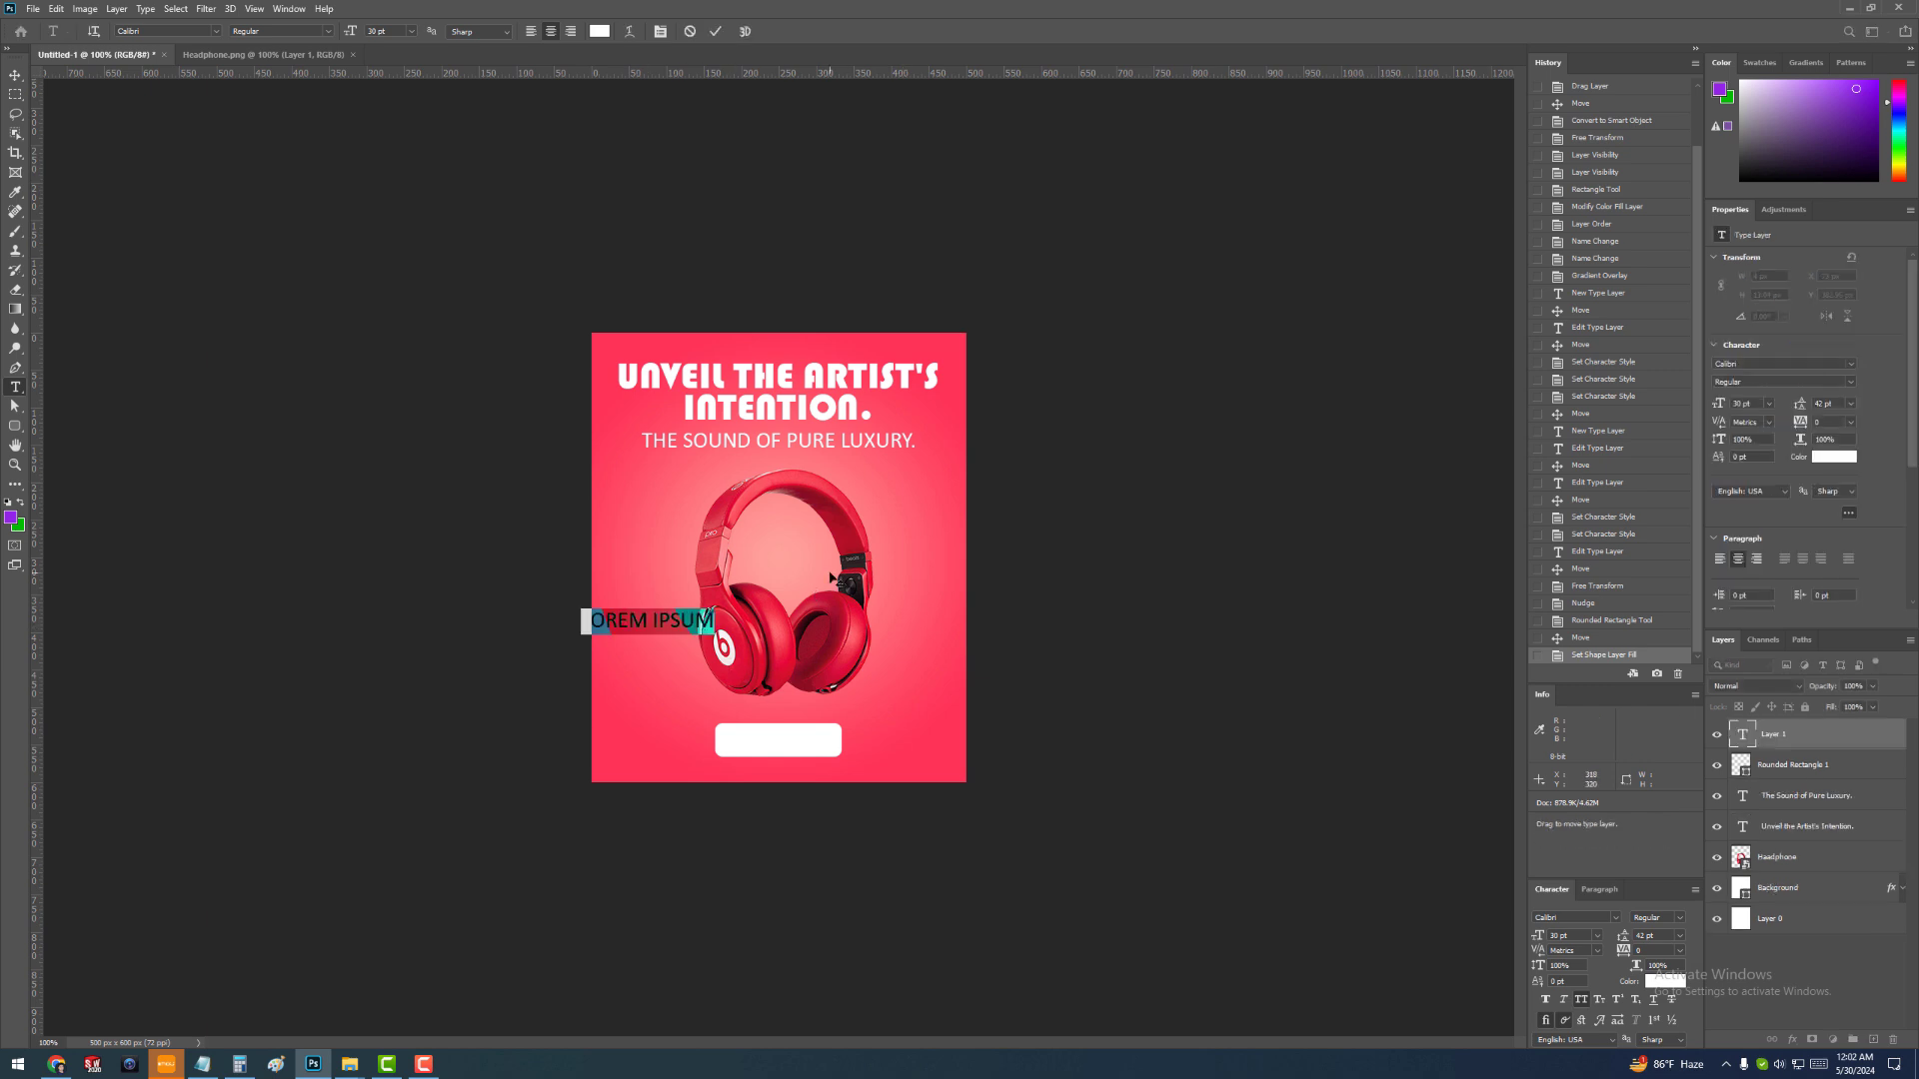
type("ORD")
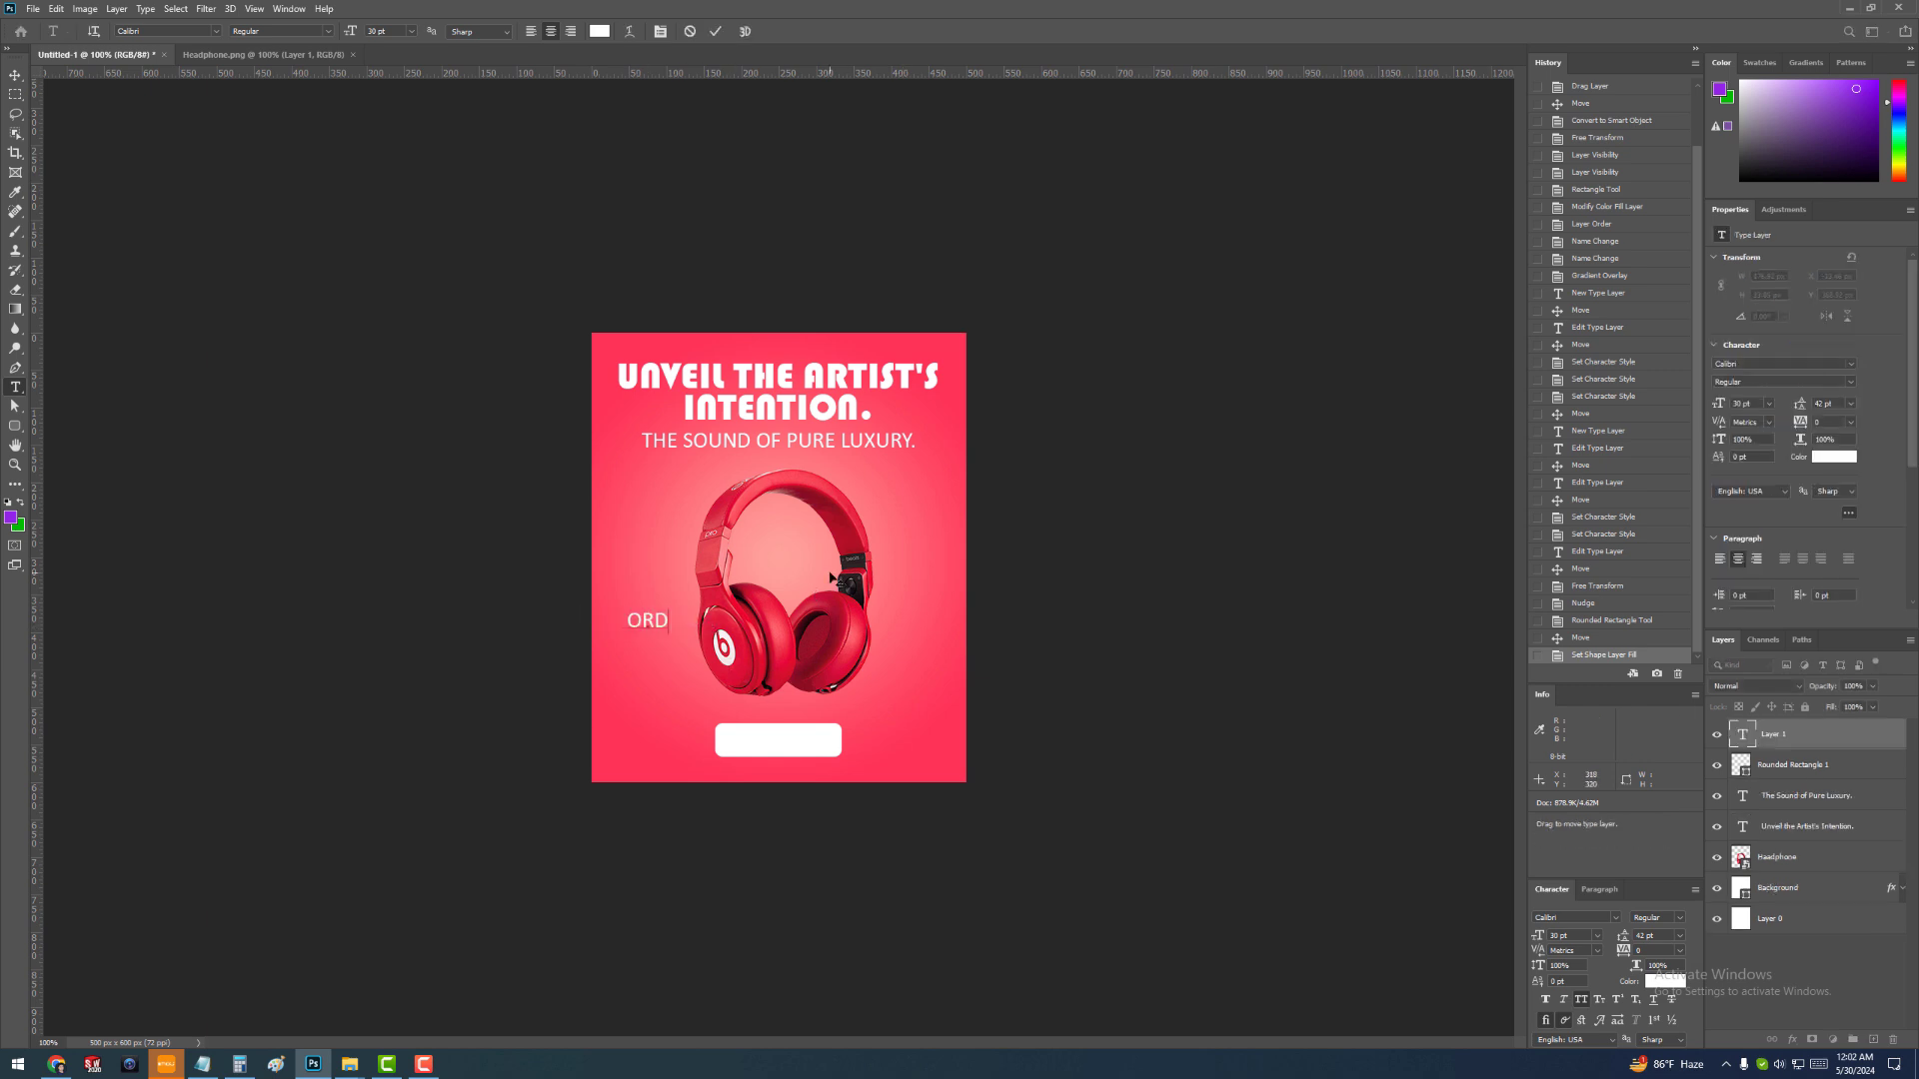
type("ER NOW")
key("ctrl+Return")
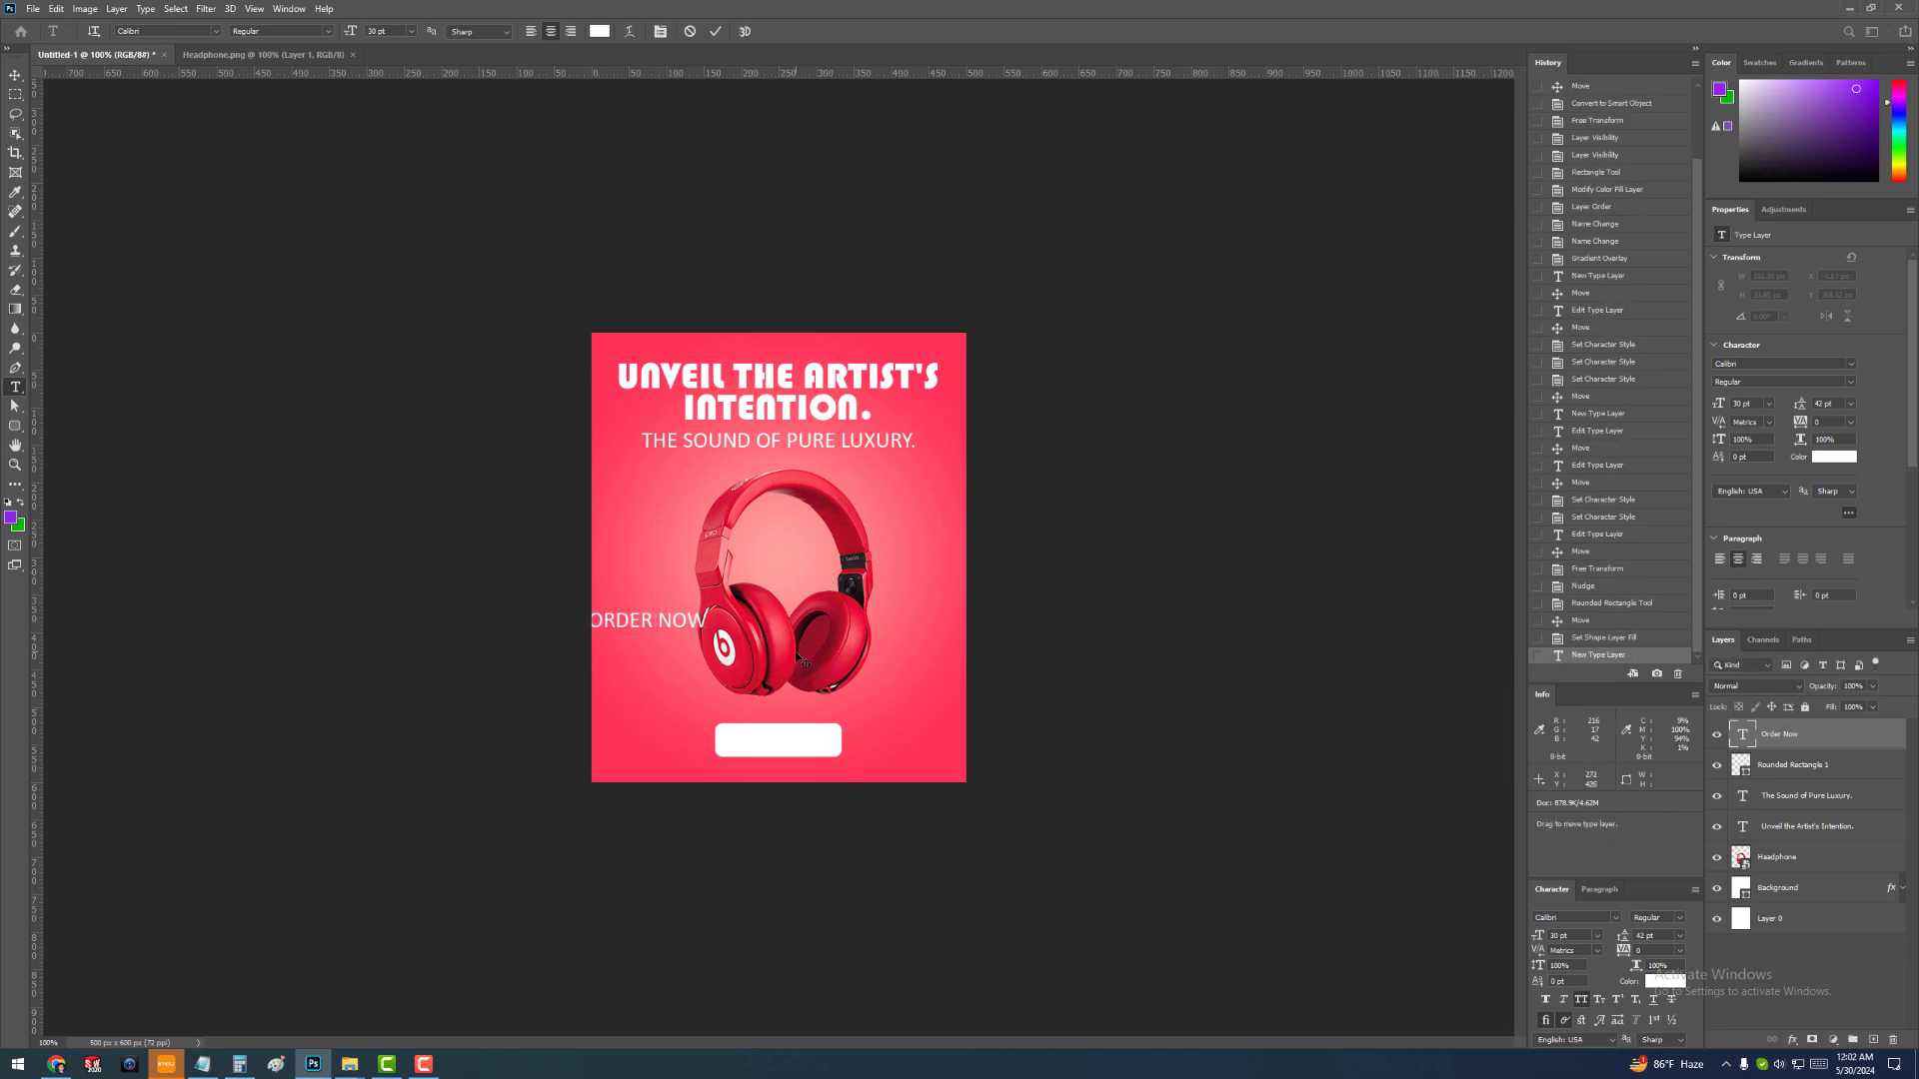
Recolour the "Order Now" text with a red sampled from the headphone image
left_click(15, 75)
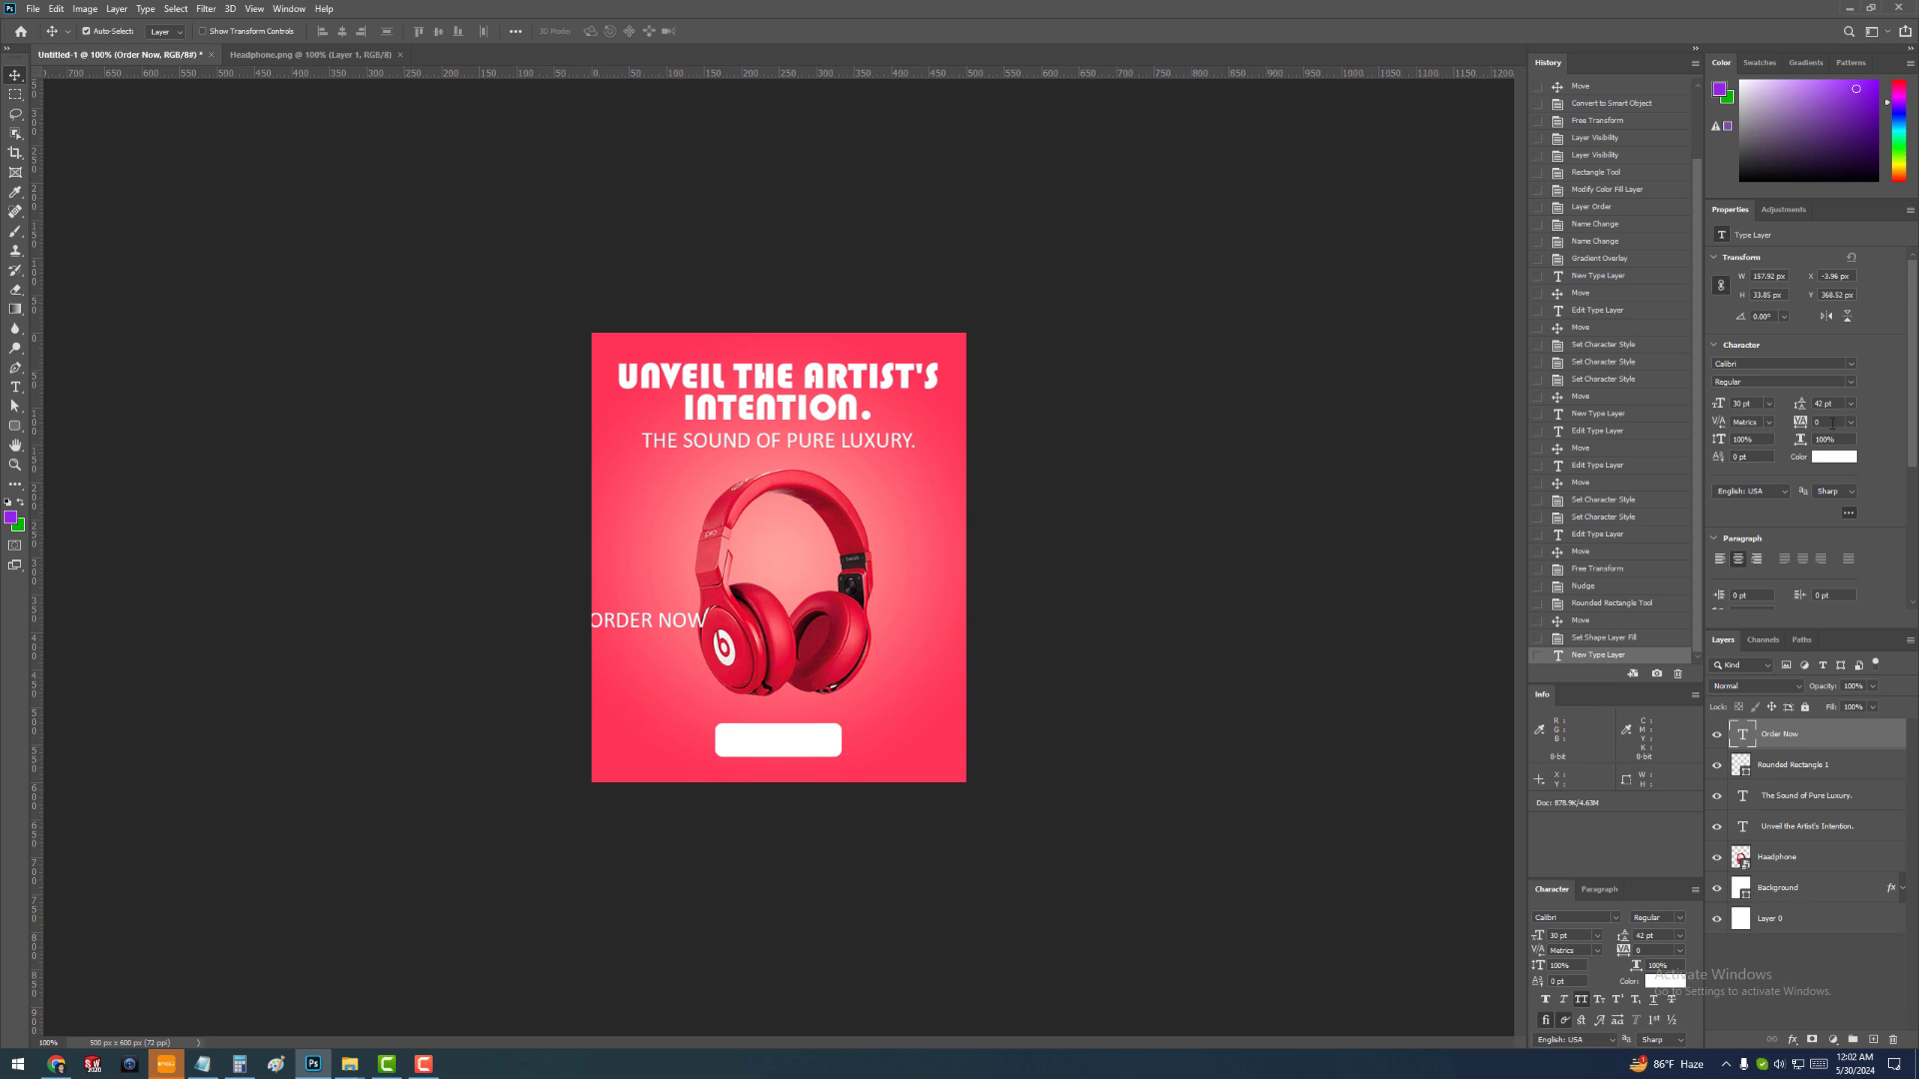
left_click(1827, 458)
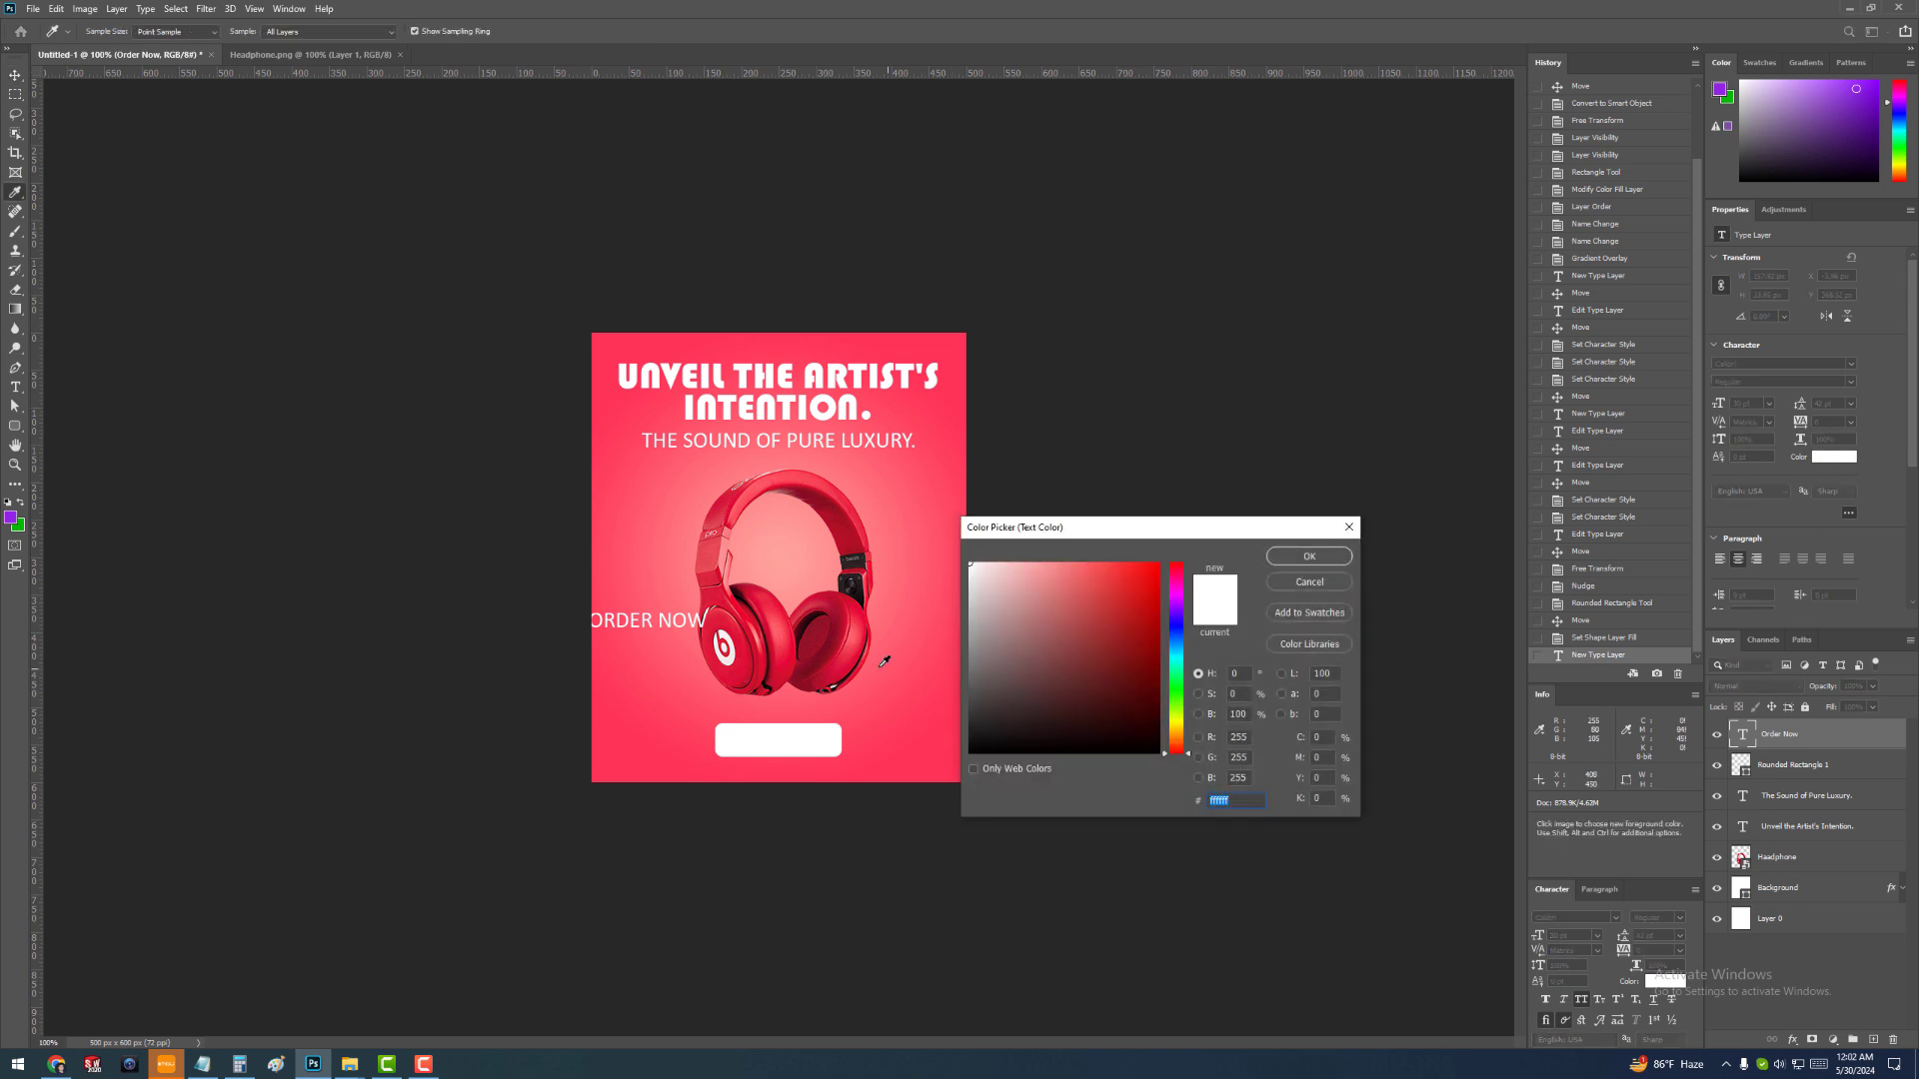
left_click(850, 656)
left_click(1335, 552)
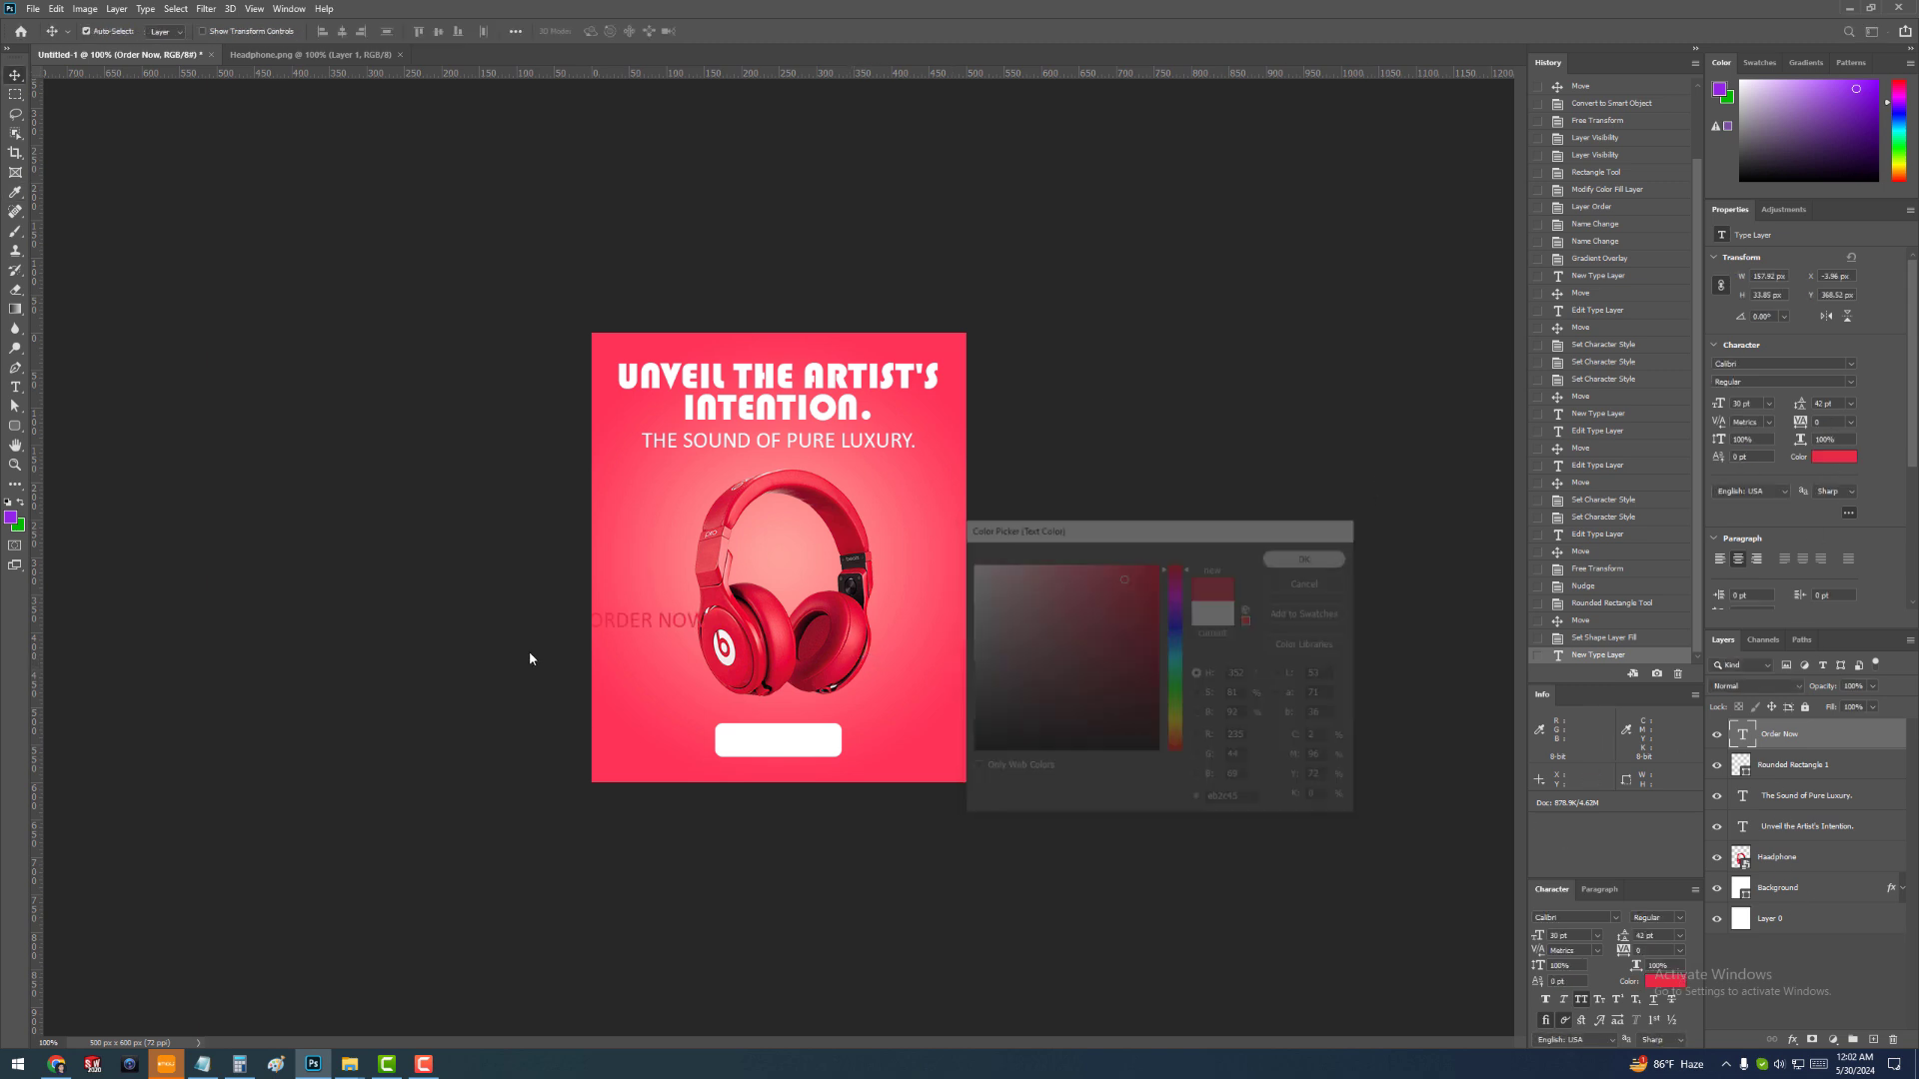
Move the "Order Now" text onto the centre of the white rounded rectangle and set its size to 25 pt
left_click_drag(666, 617, 797, 729)
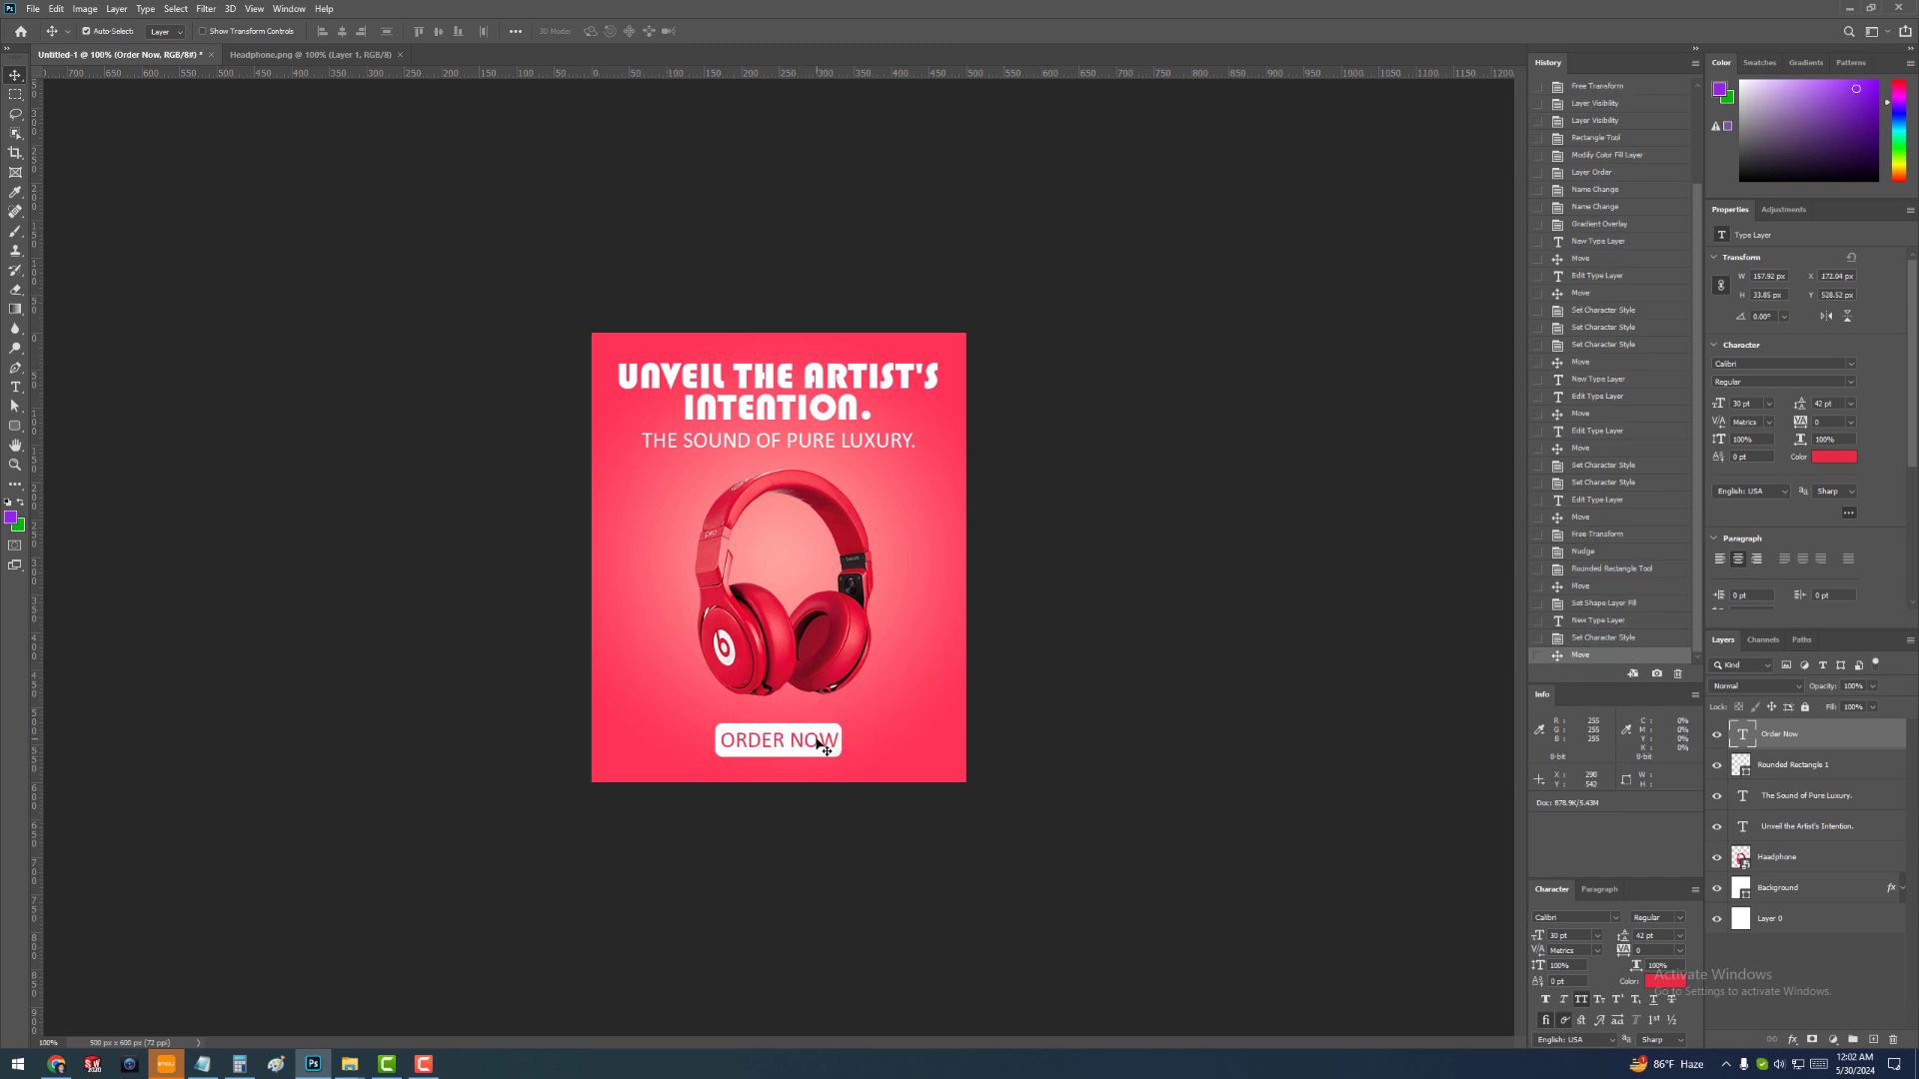
left_click(1739, 402)
type("25")
key("Return")
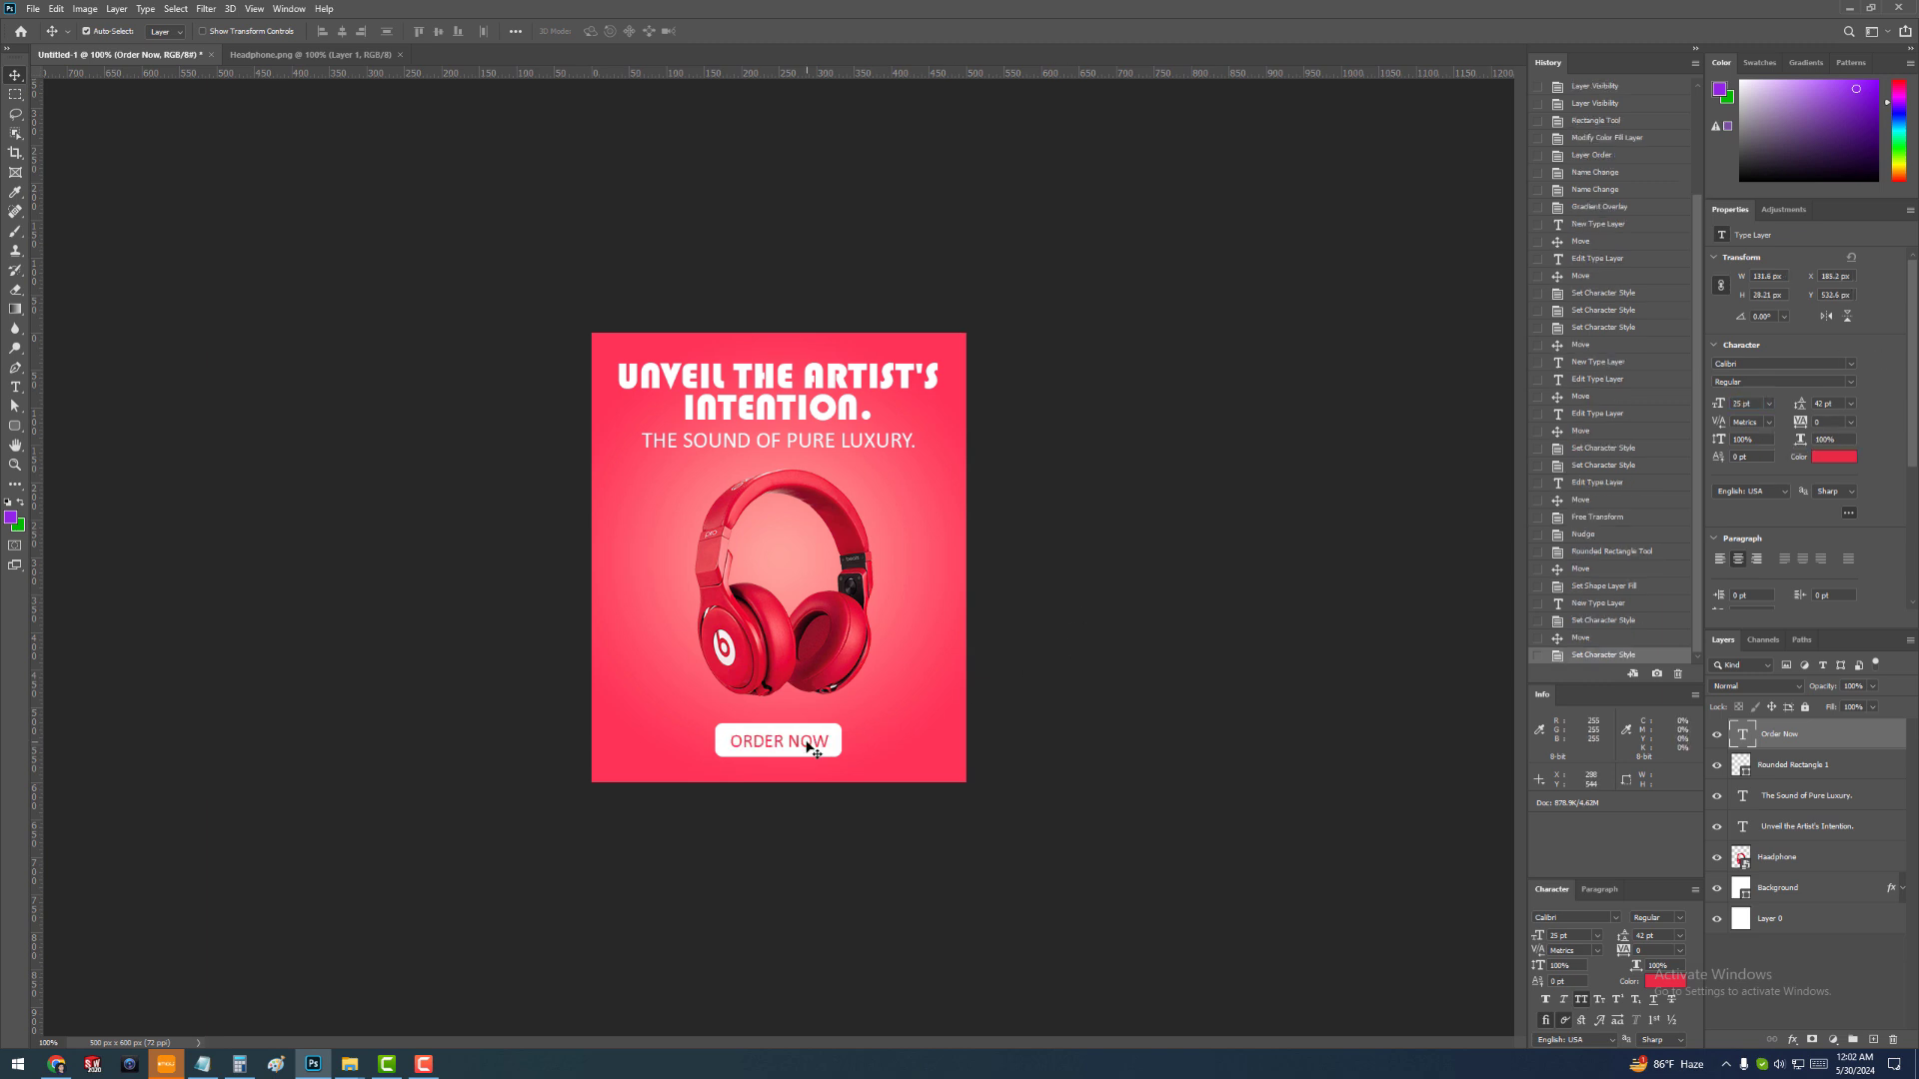
Nudge the "Order Now" text up by one pixel inside the white button shape
key("Up")
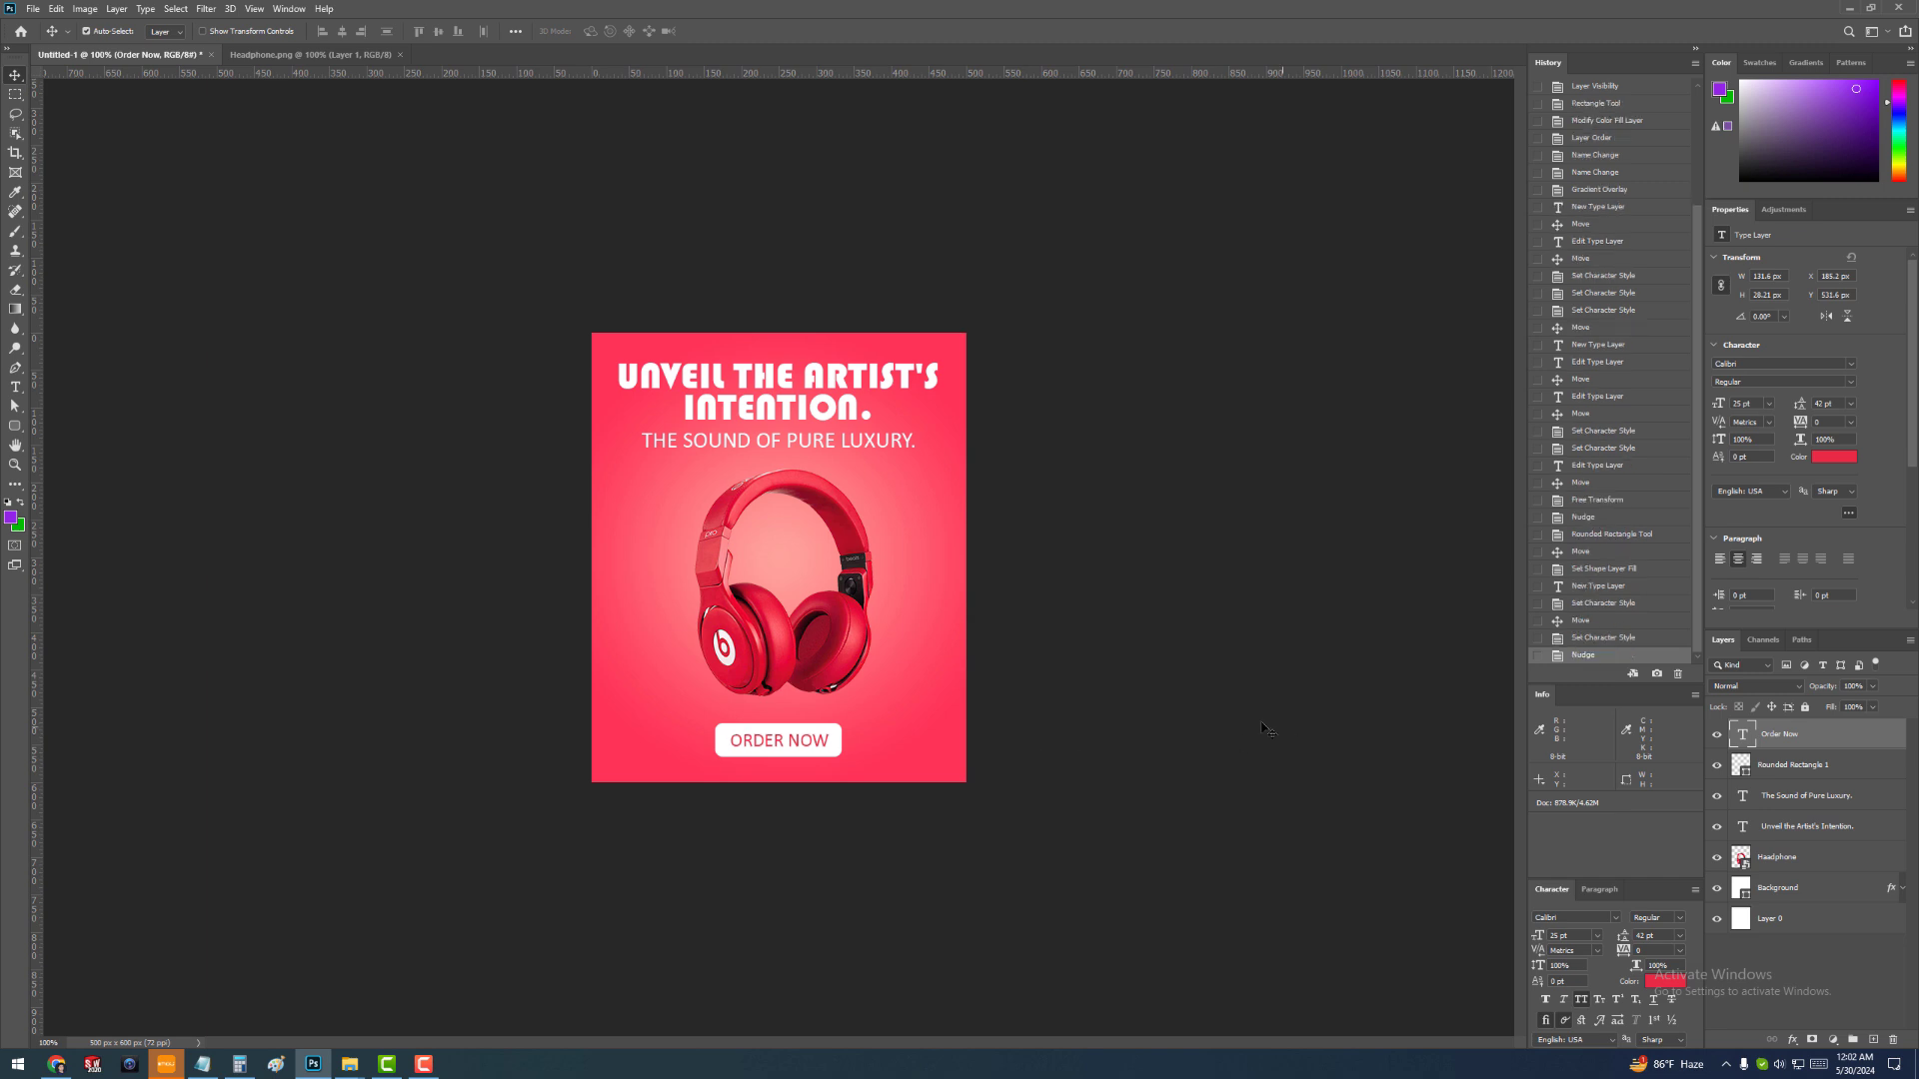
left_click(1882, 767)
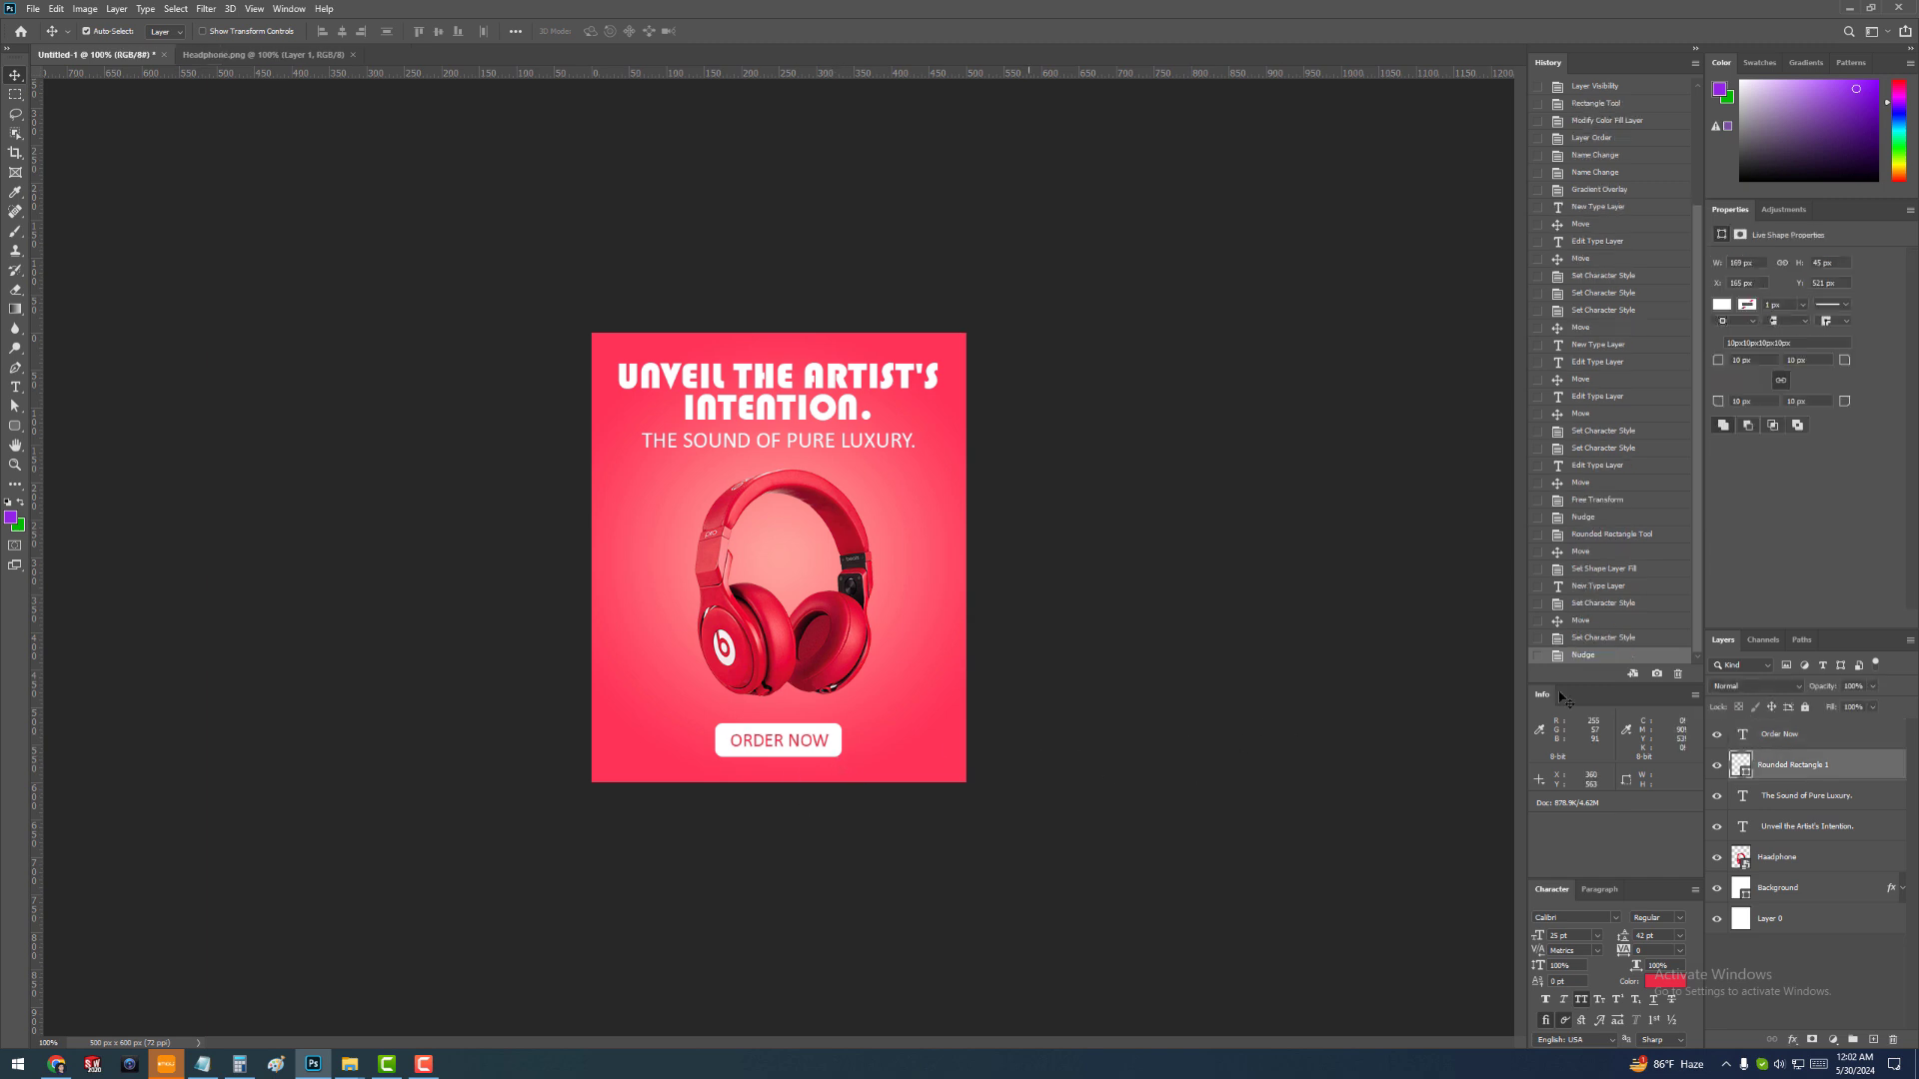
double_click(1881, 775)
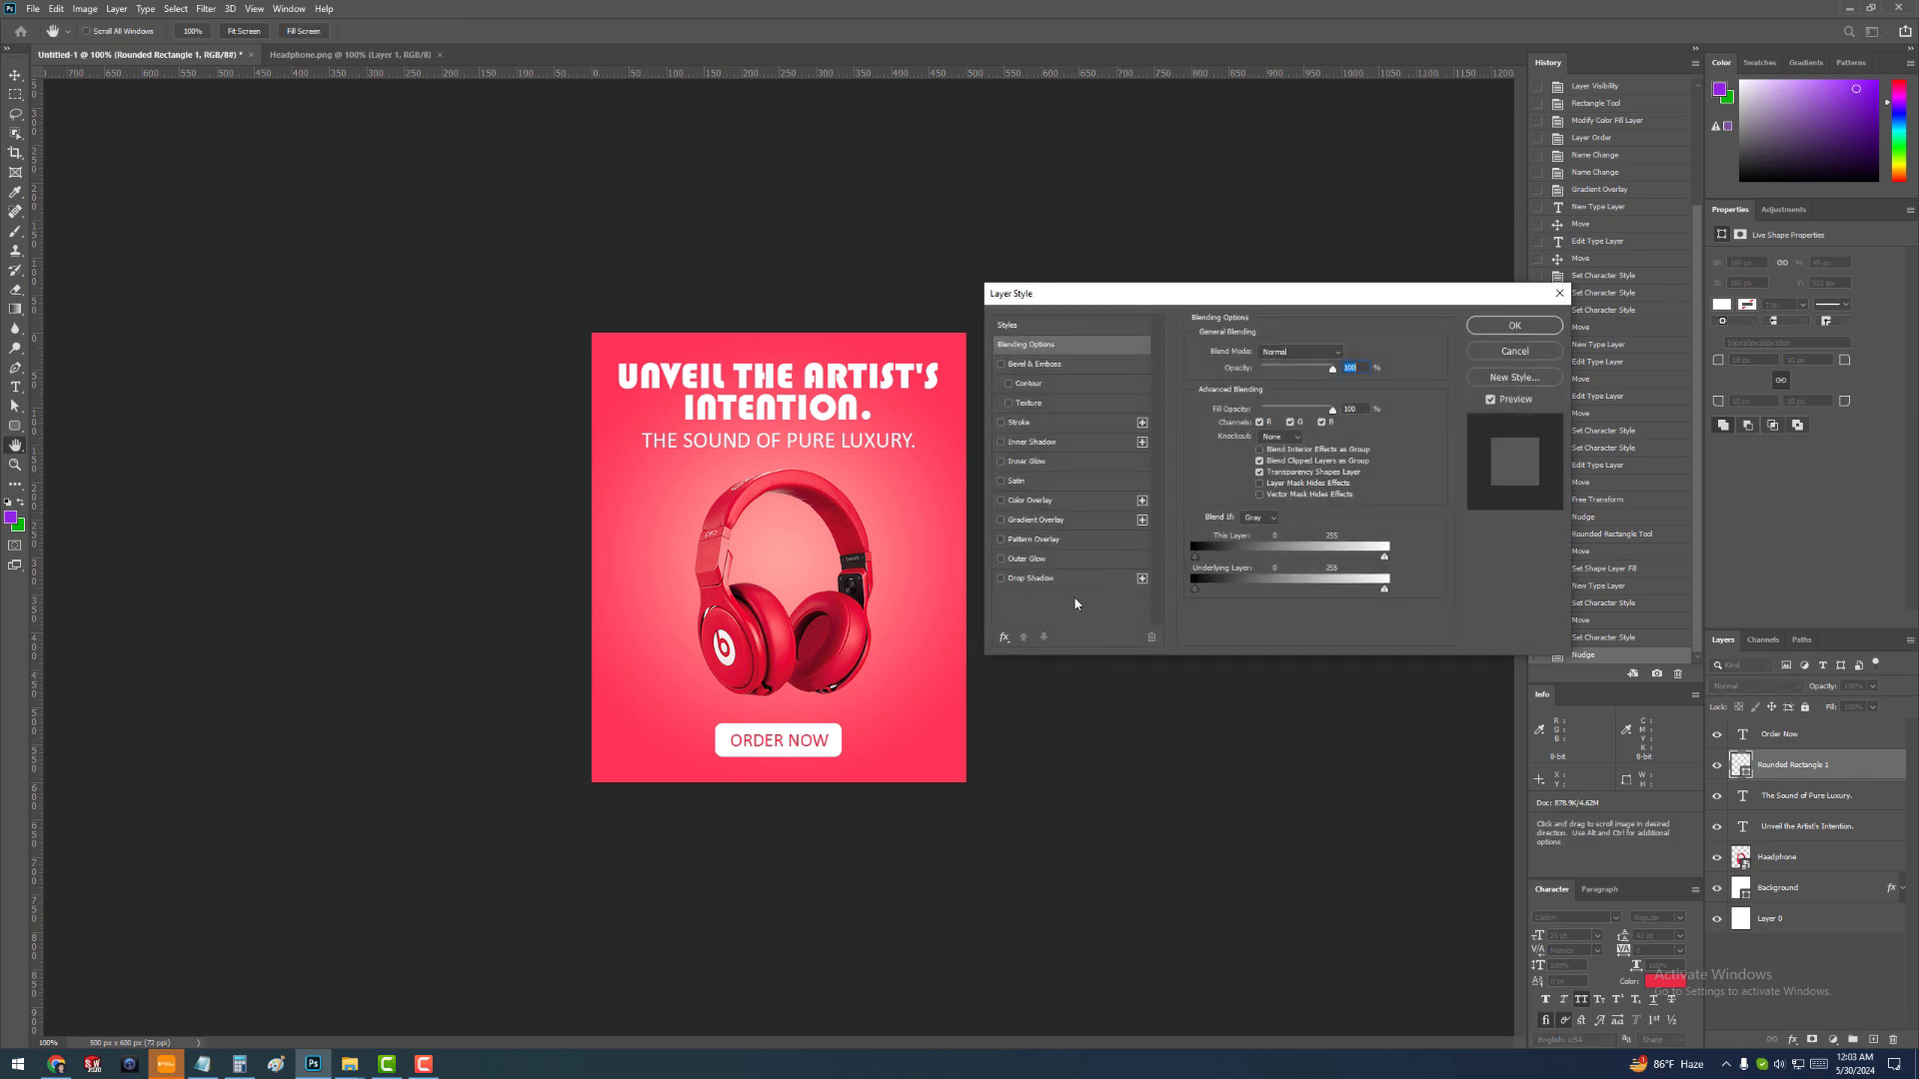
left_click(1515, 351)
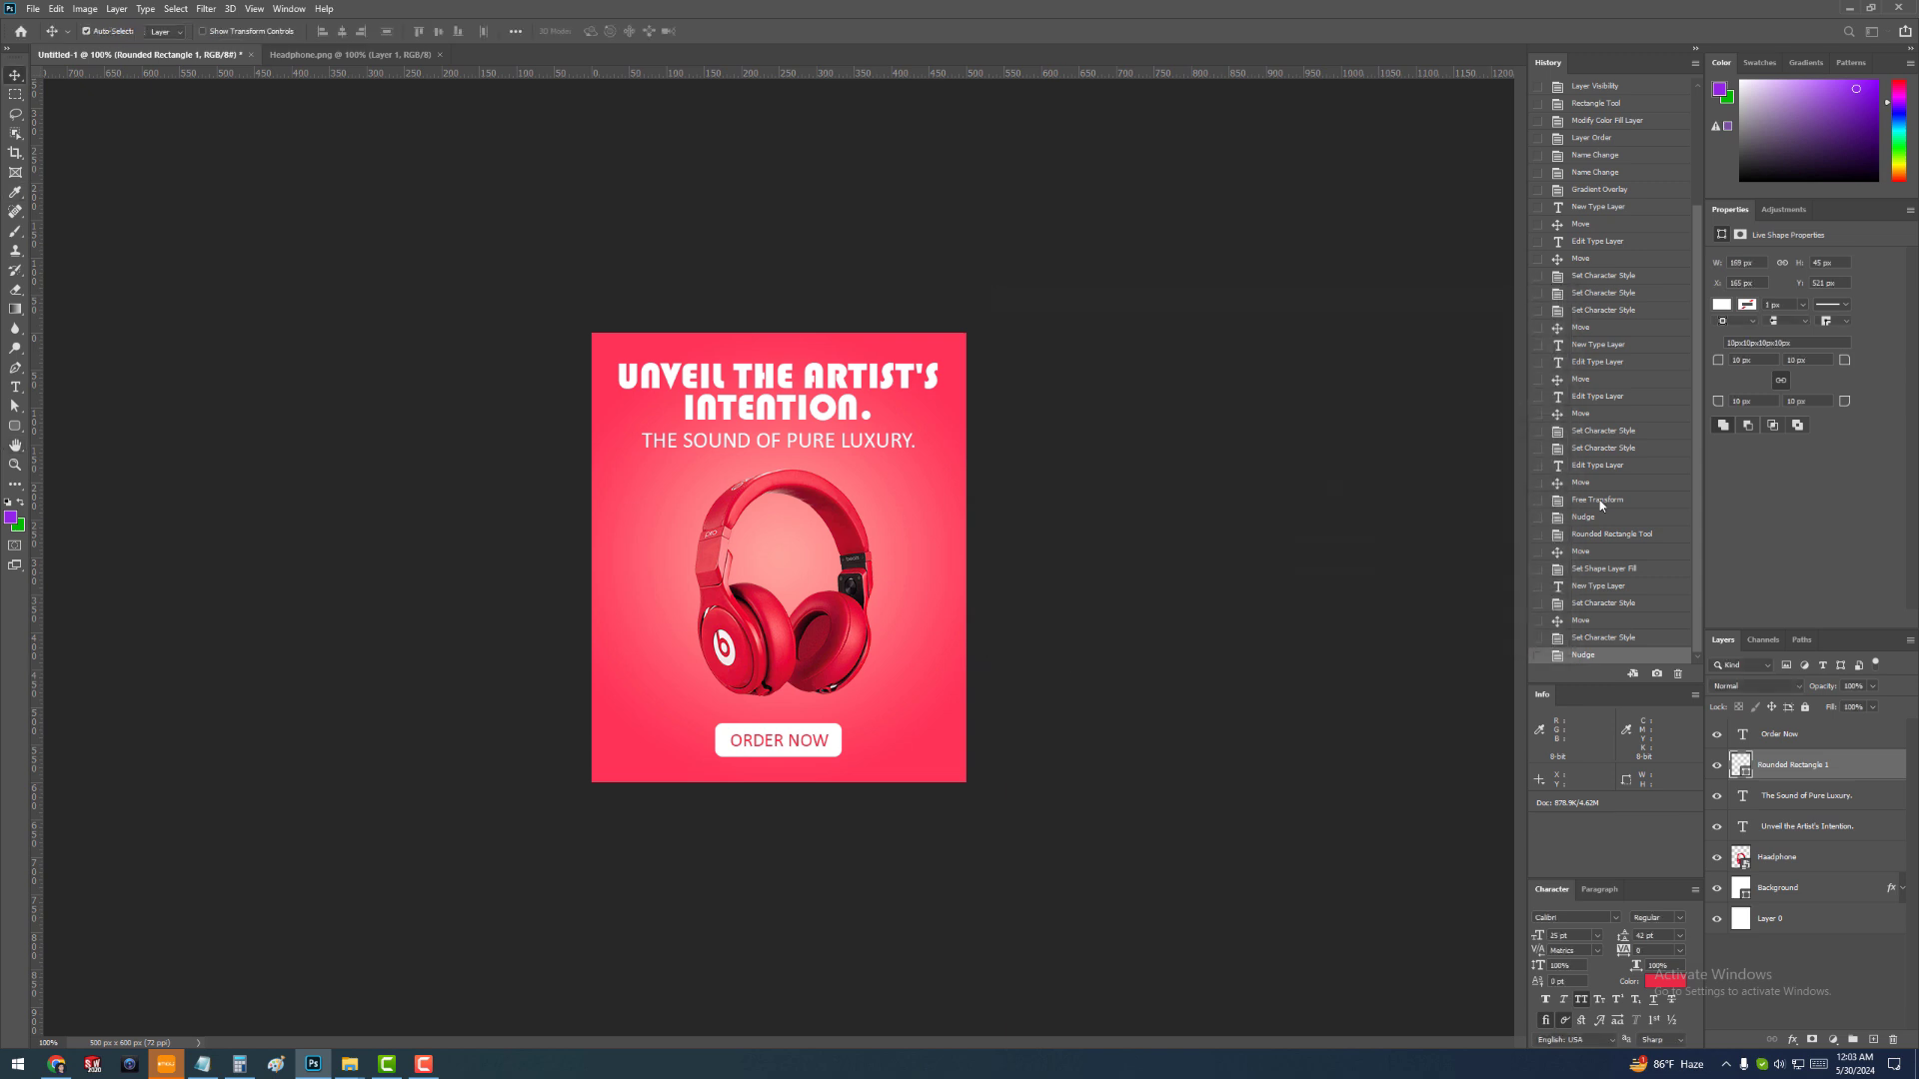
Add a drop shadow to the white rounded rectangle and set the shadow colour to black (000000)
double_click(1886, 774)
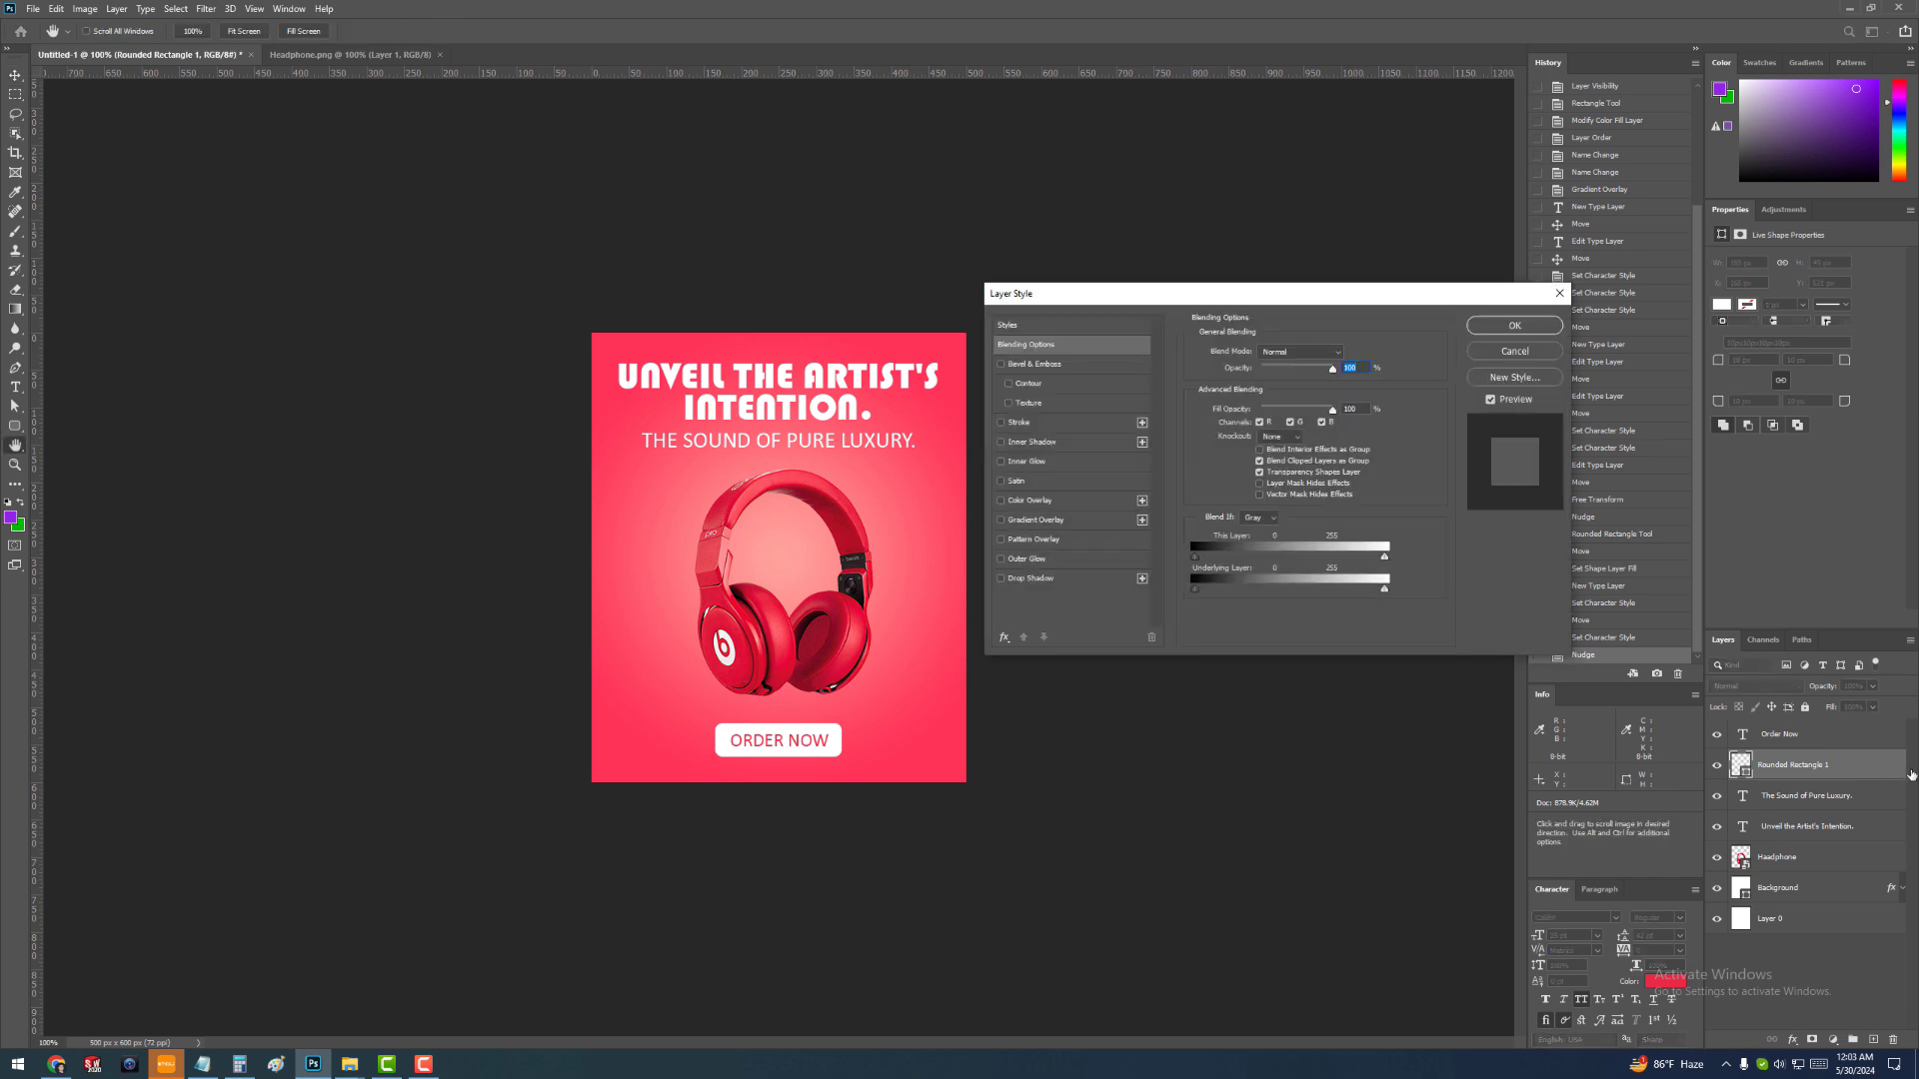
left_click(1071, 578)
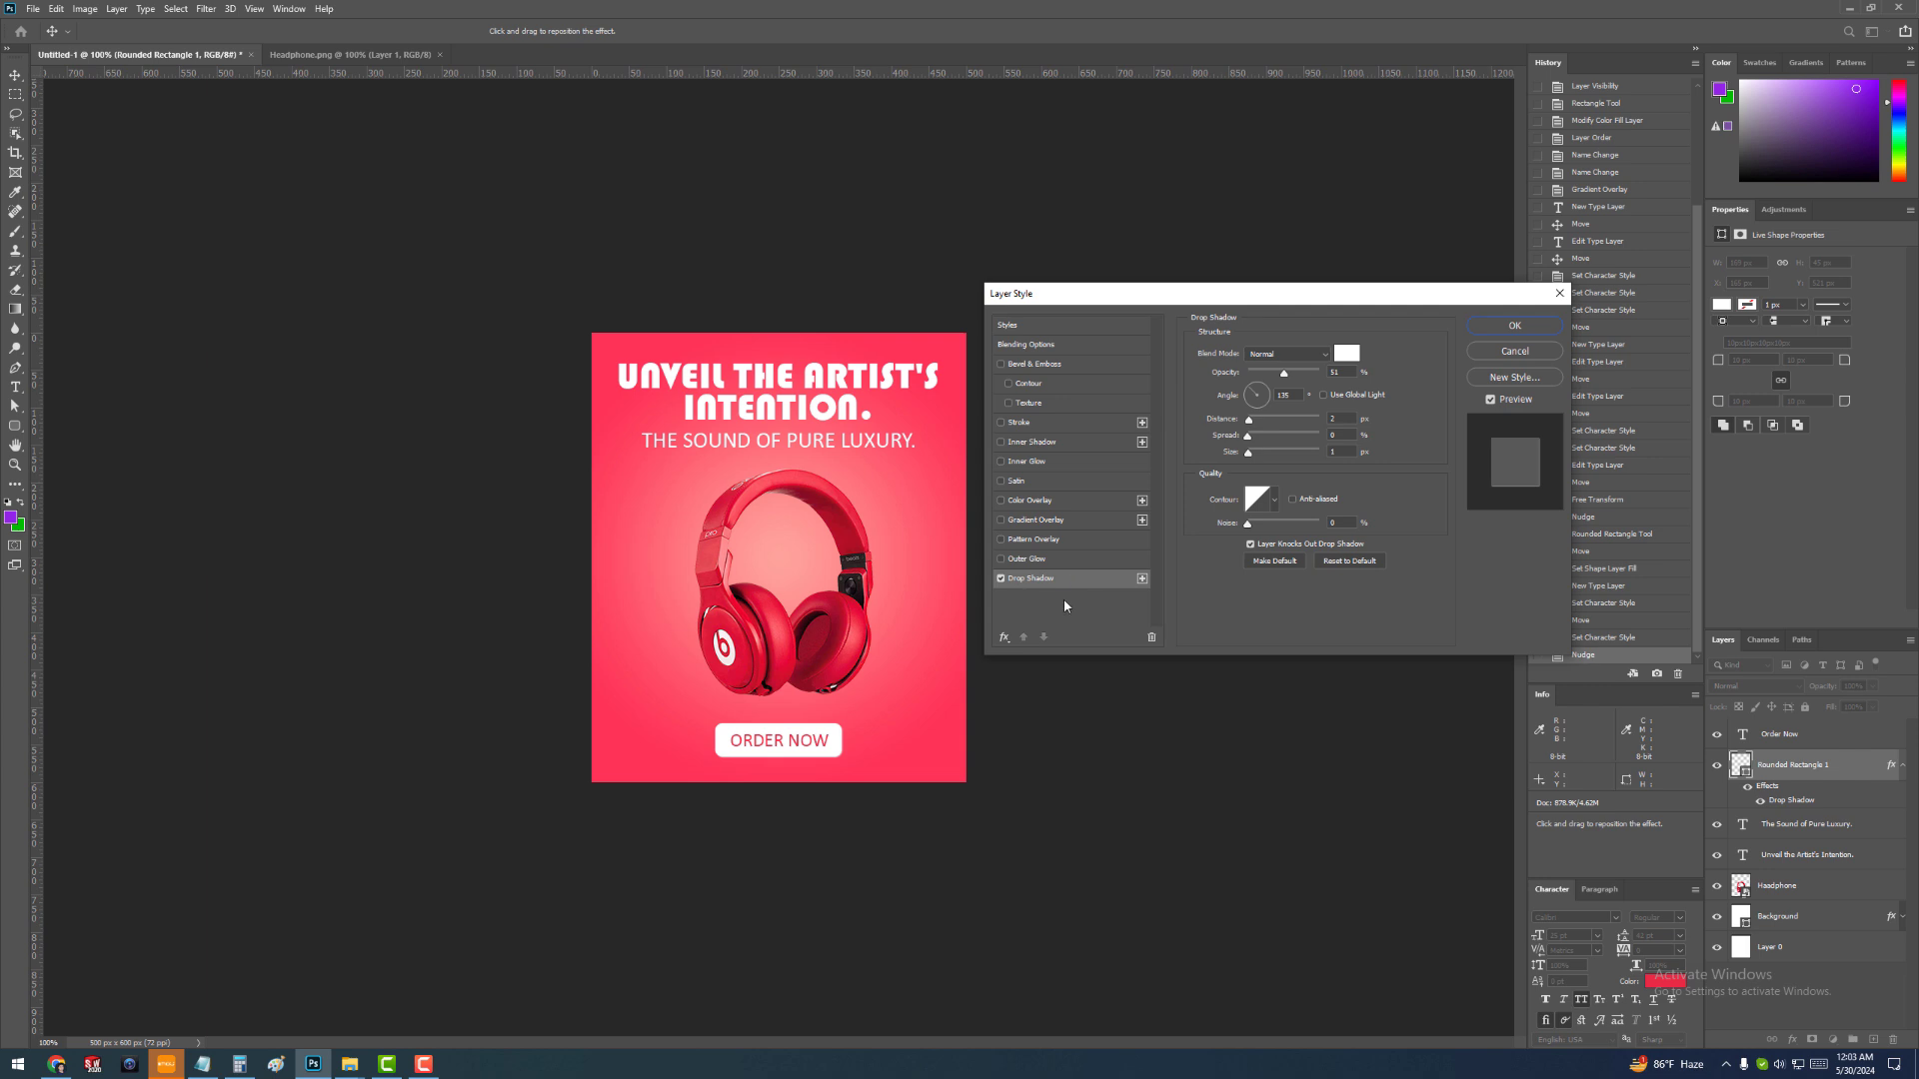
left_click(1348, 355)
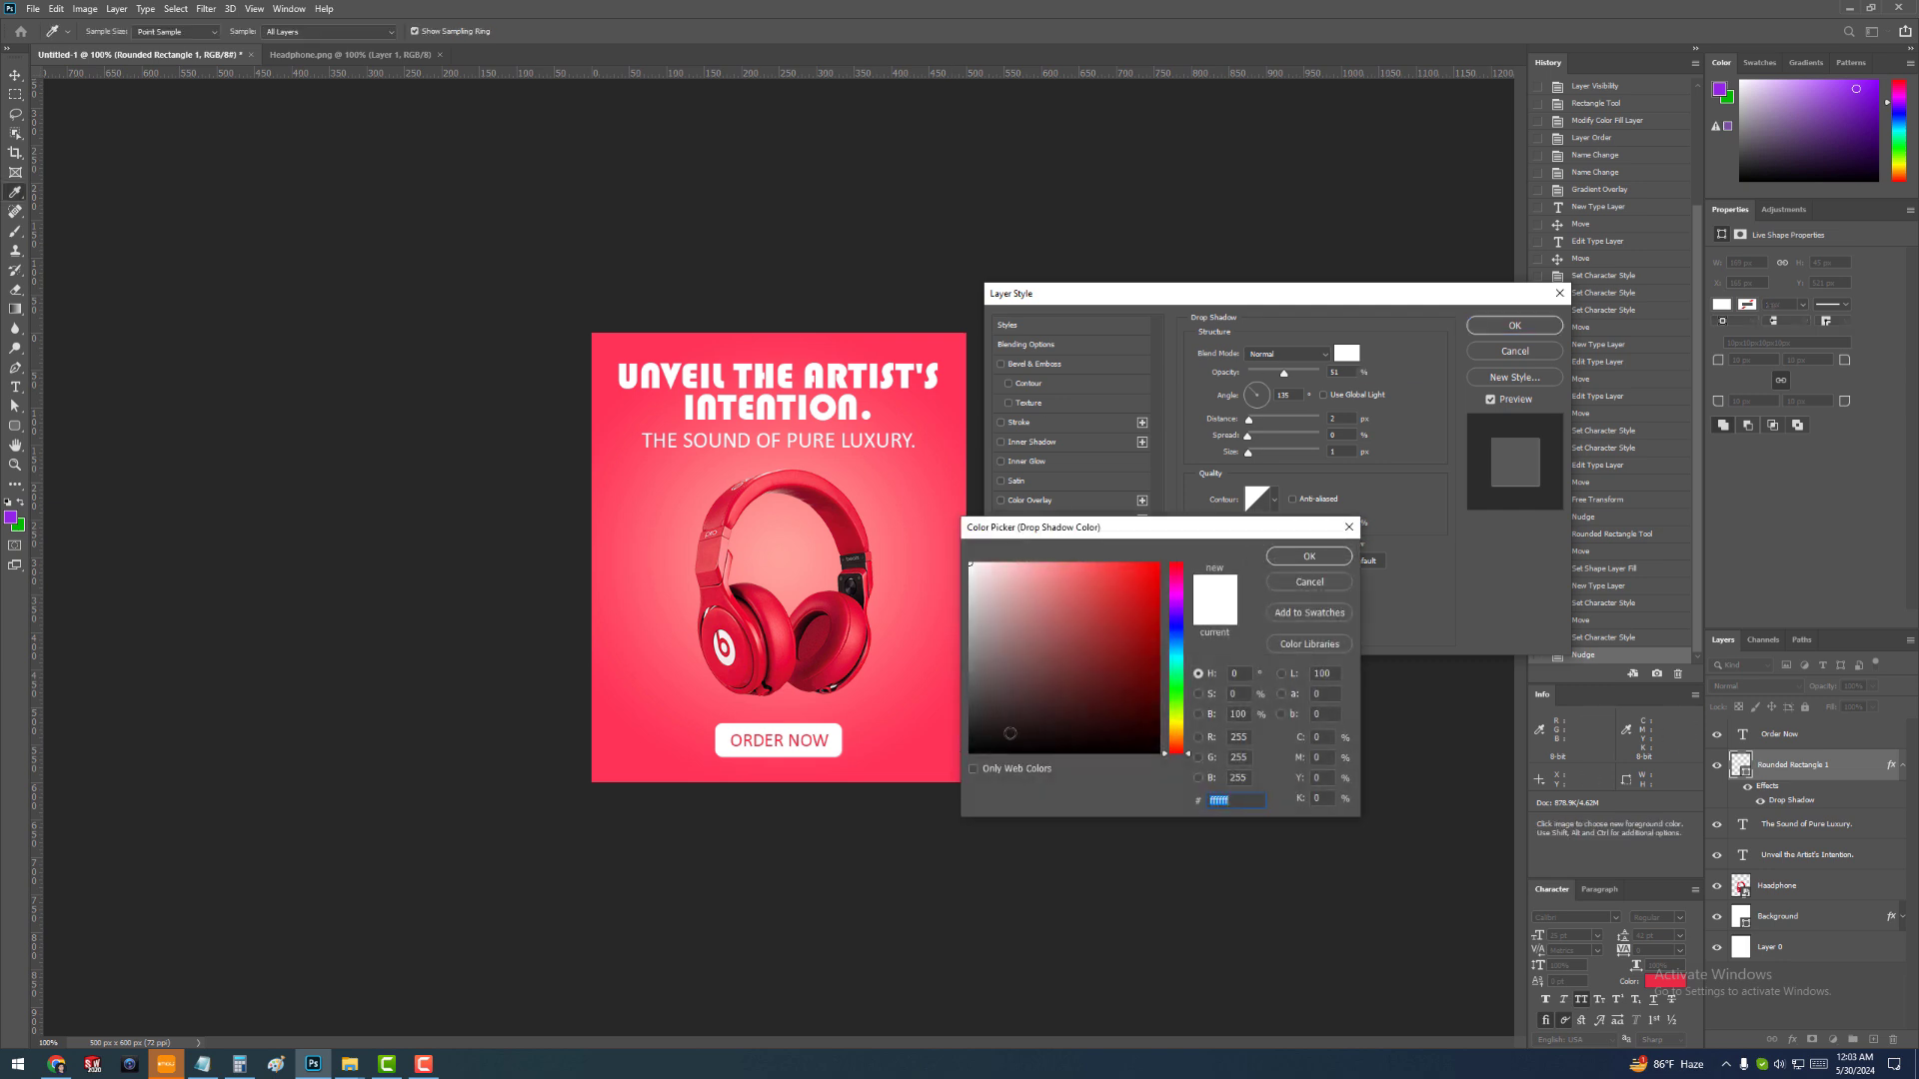
type("000000")
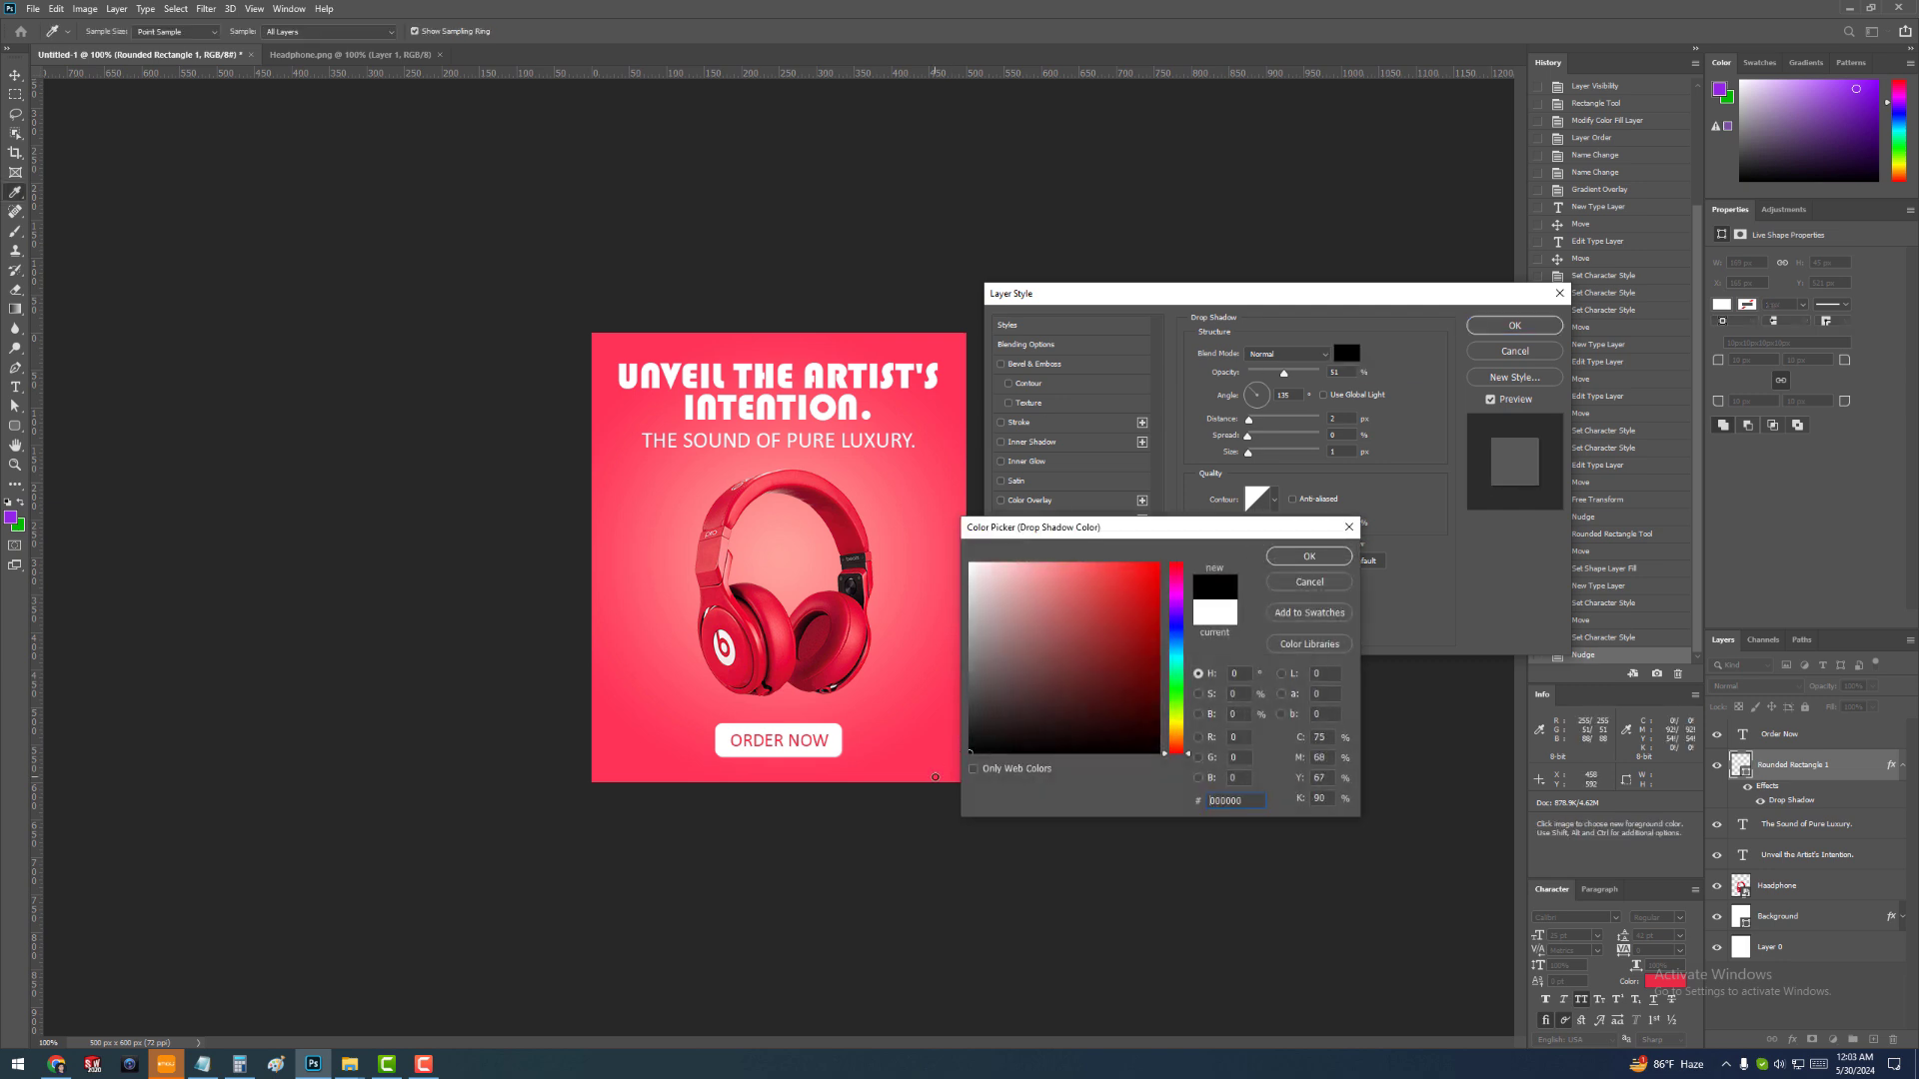
left_click(1299, 559)
left_click(1539, 327)
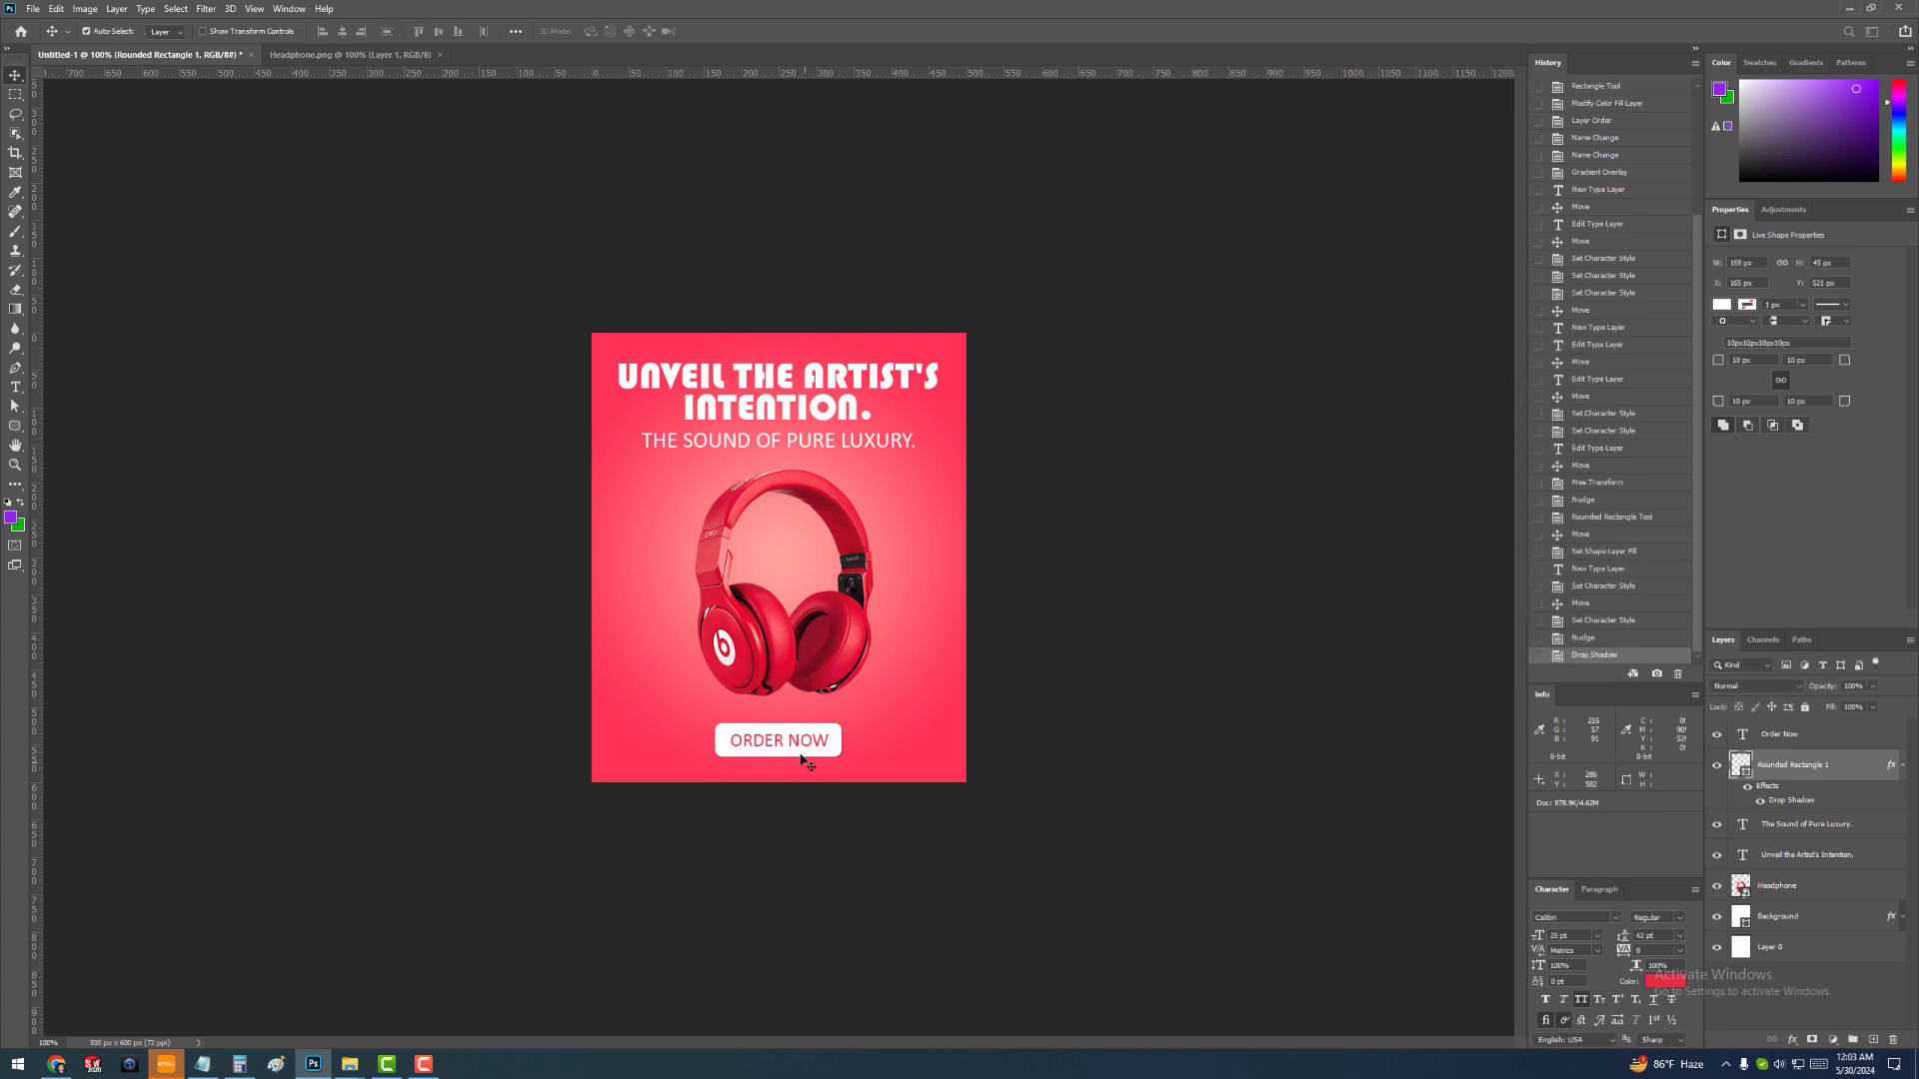
Set the font style of the "Order Now" text to Bold
left_click(809, 744)
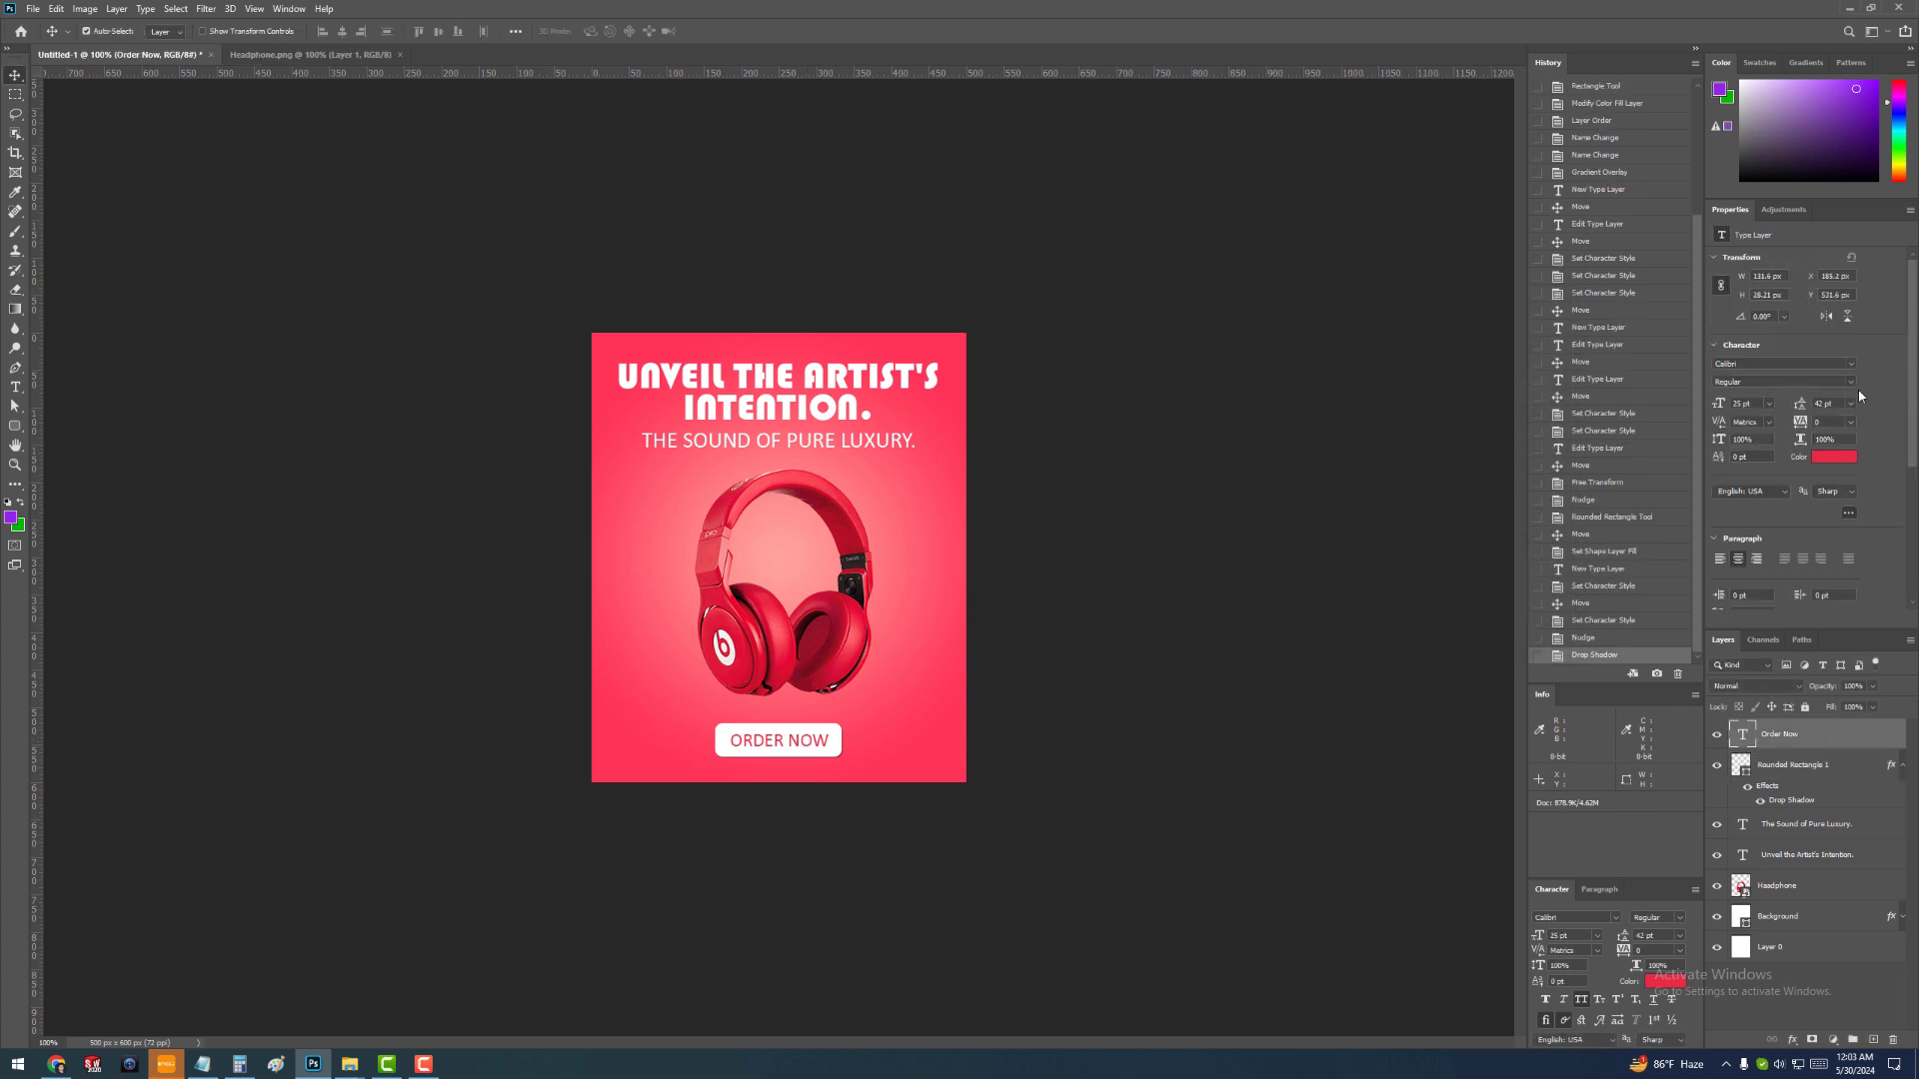
left_click(1849, 382)
left_click(1770, 450)
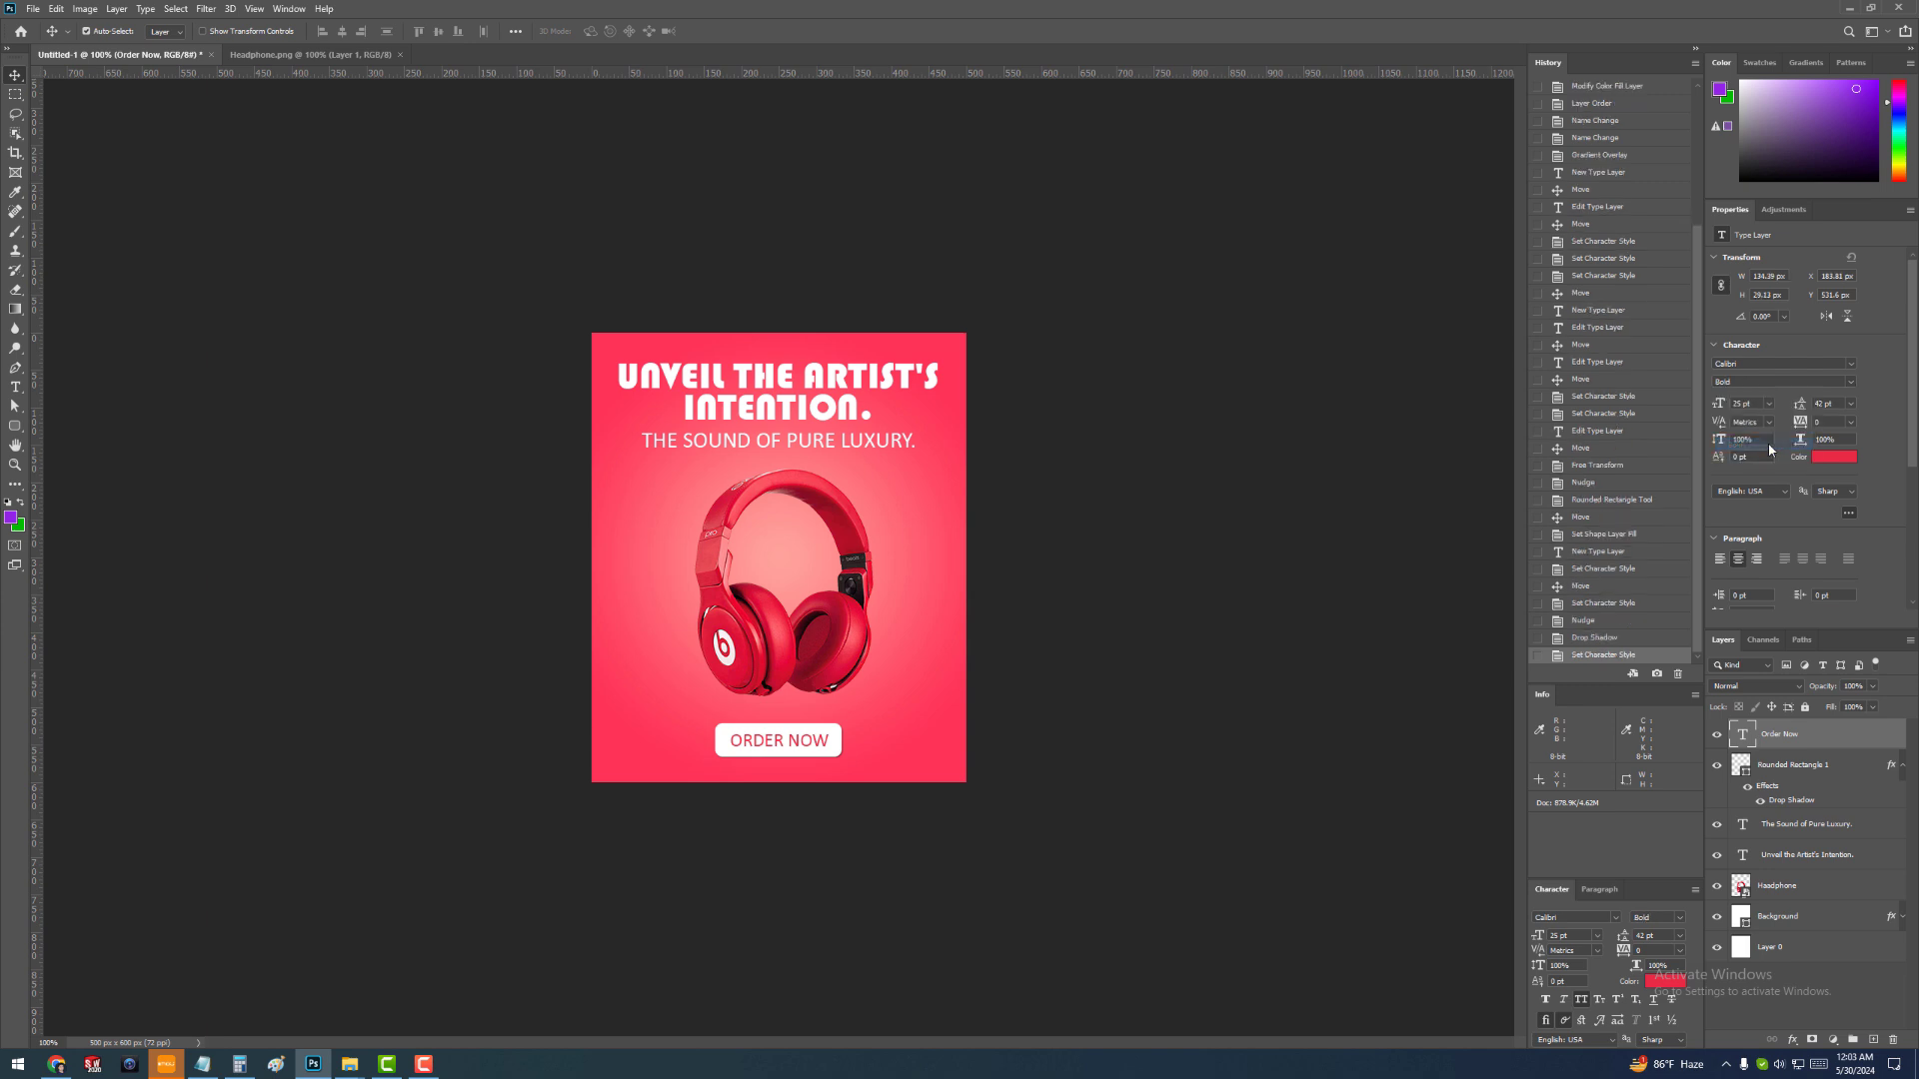
left_click(869, 806)
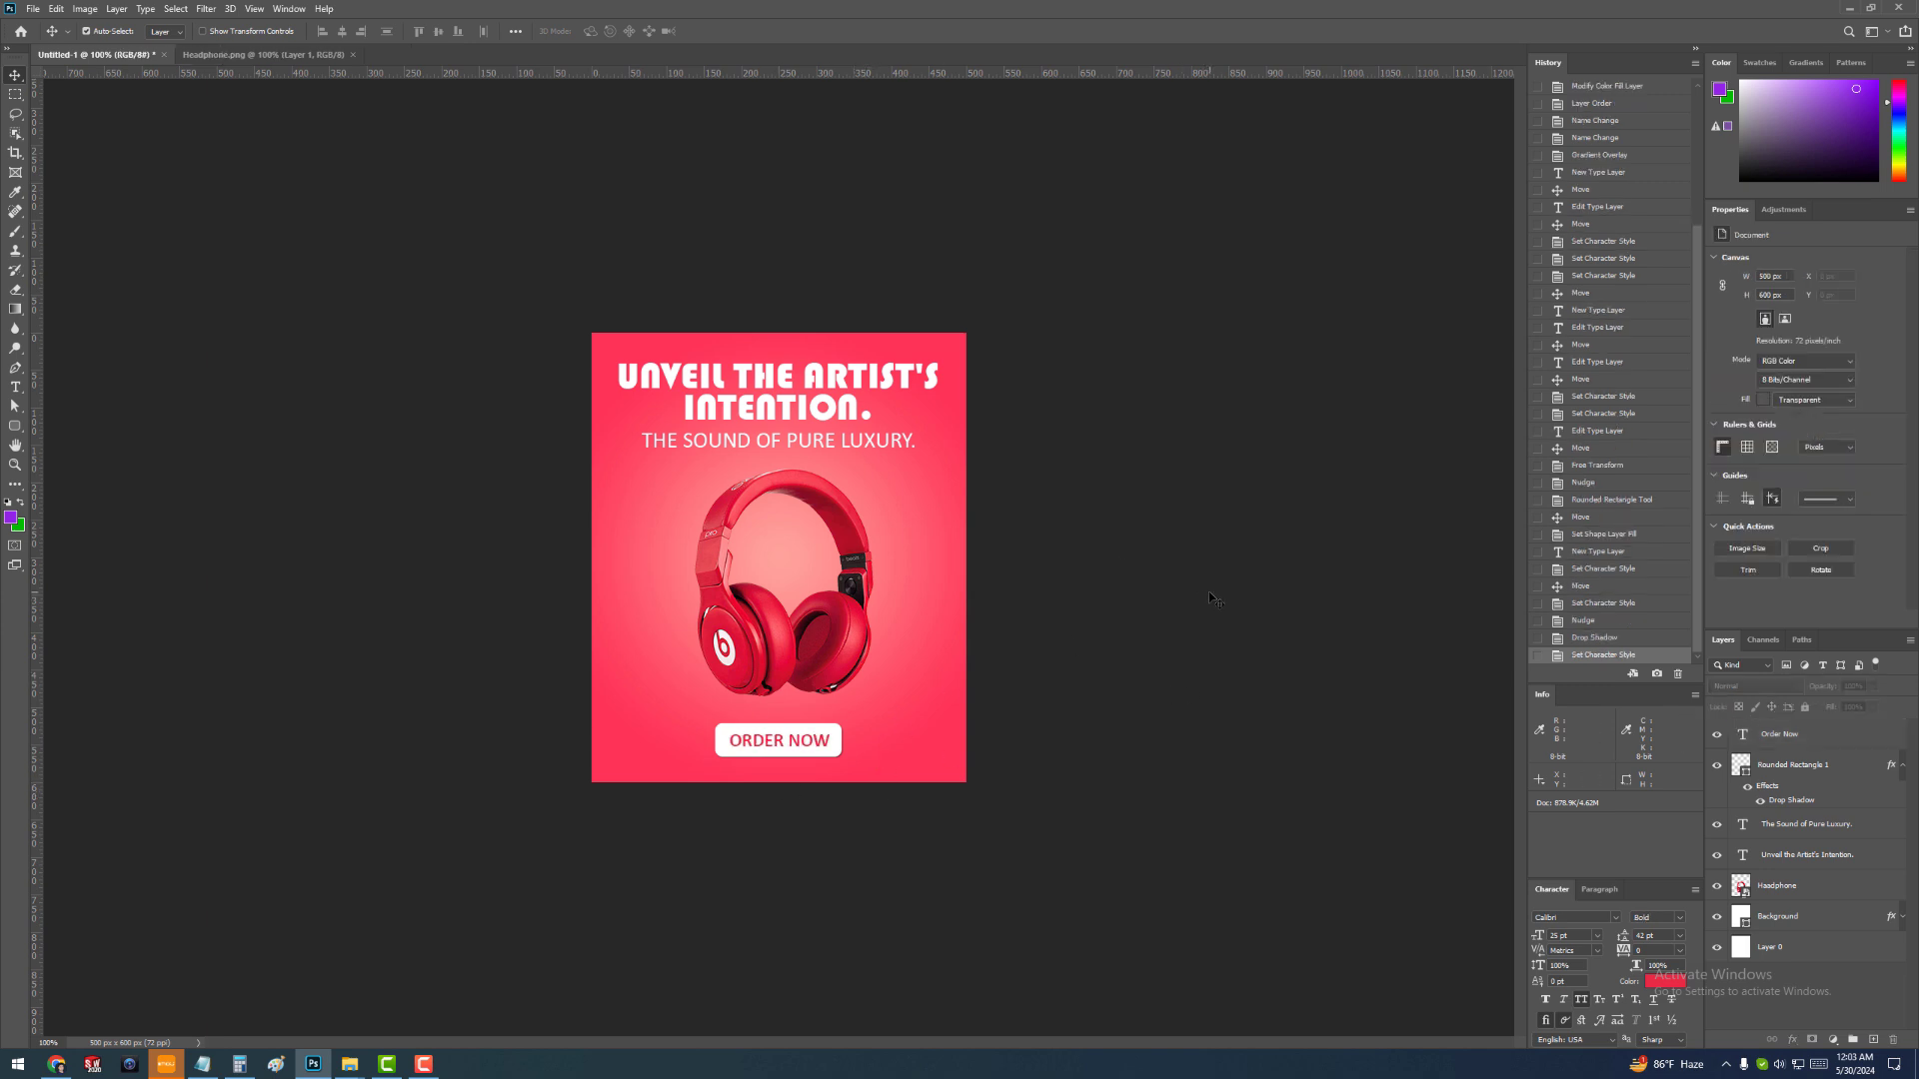
Nudge the headline and the tagline together a few pixels up, towards the poster's upper edge
left_click(905, 393)
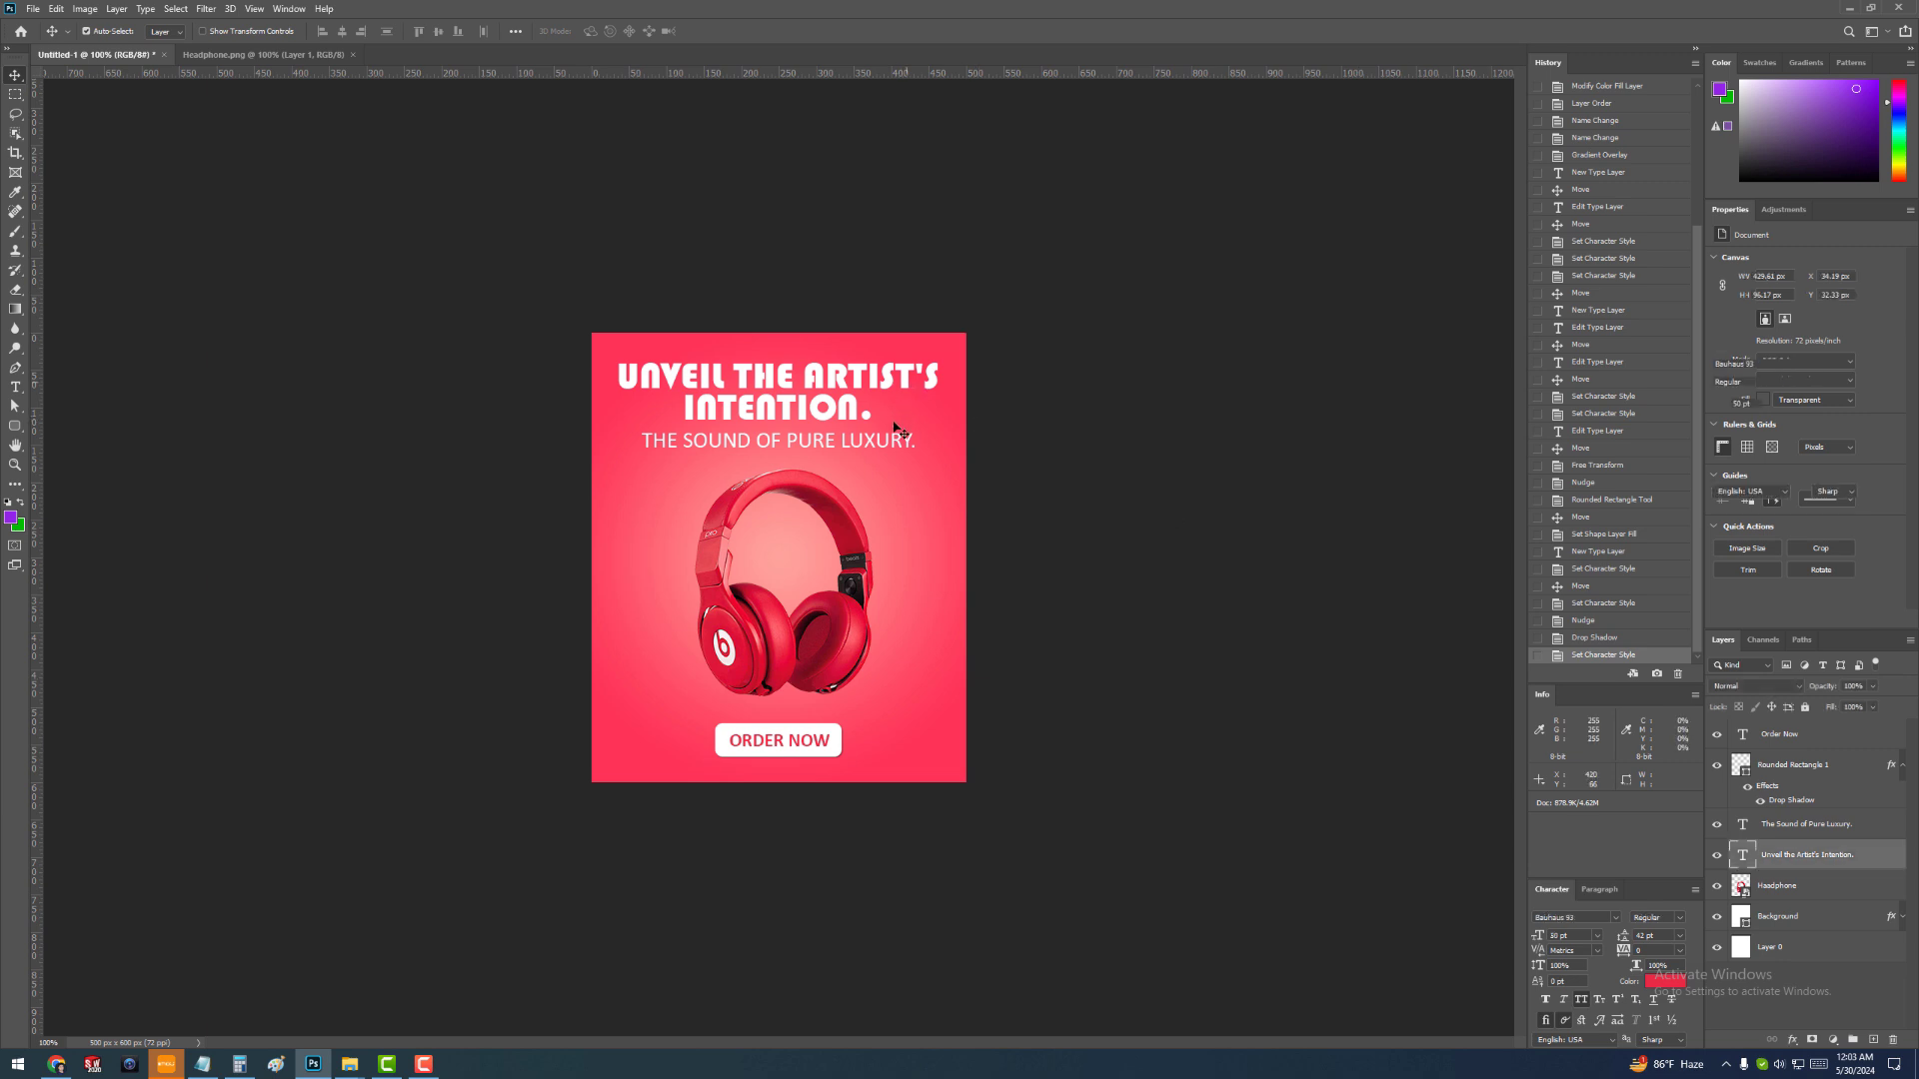
left_click(892, 451, "shift")
key("Up")
key("Up")
key("Up")
key("Up")
key("Up")
key("Up")
key("Up")
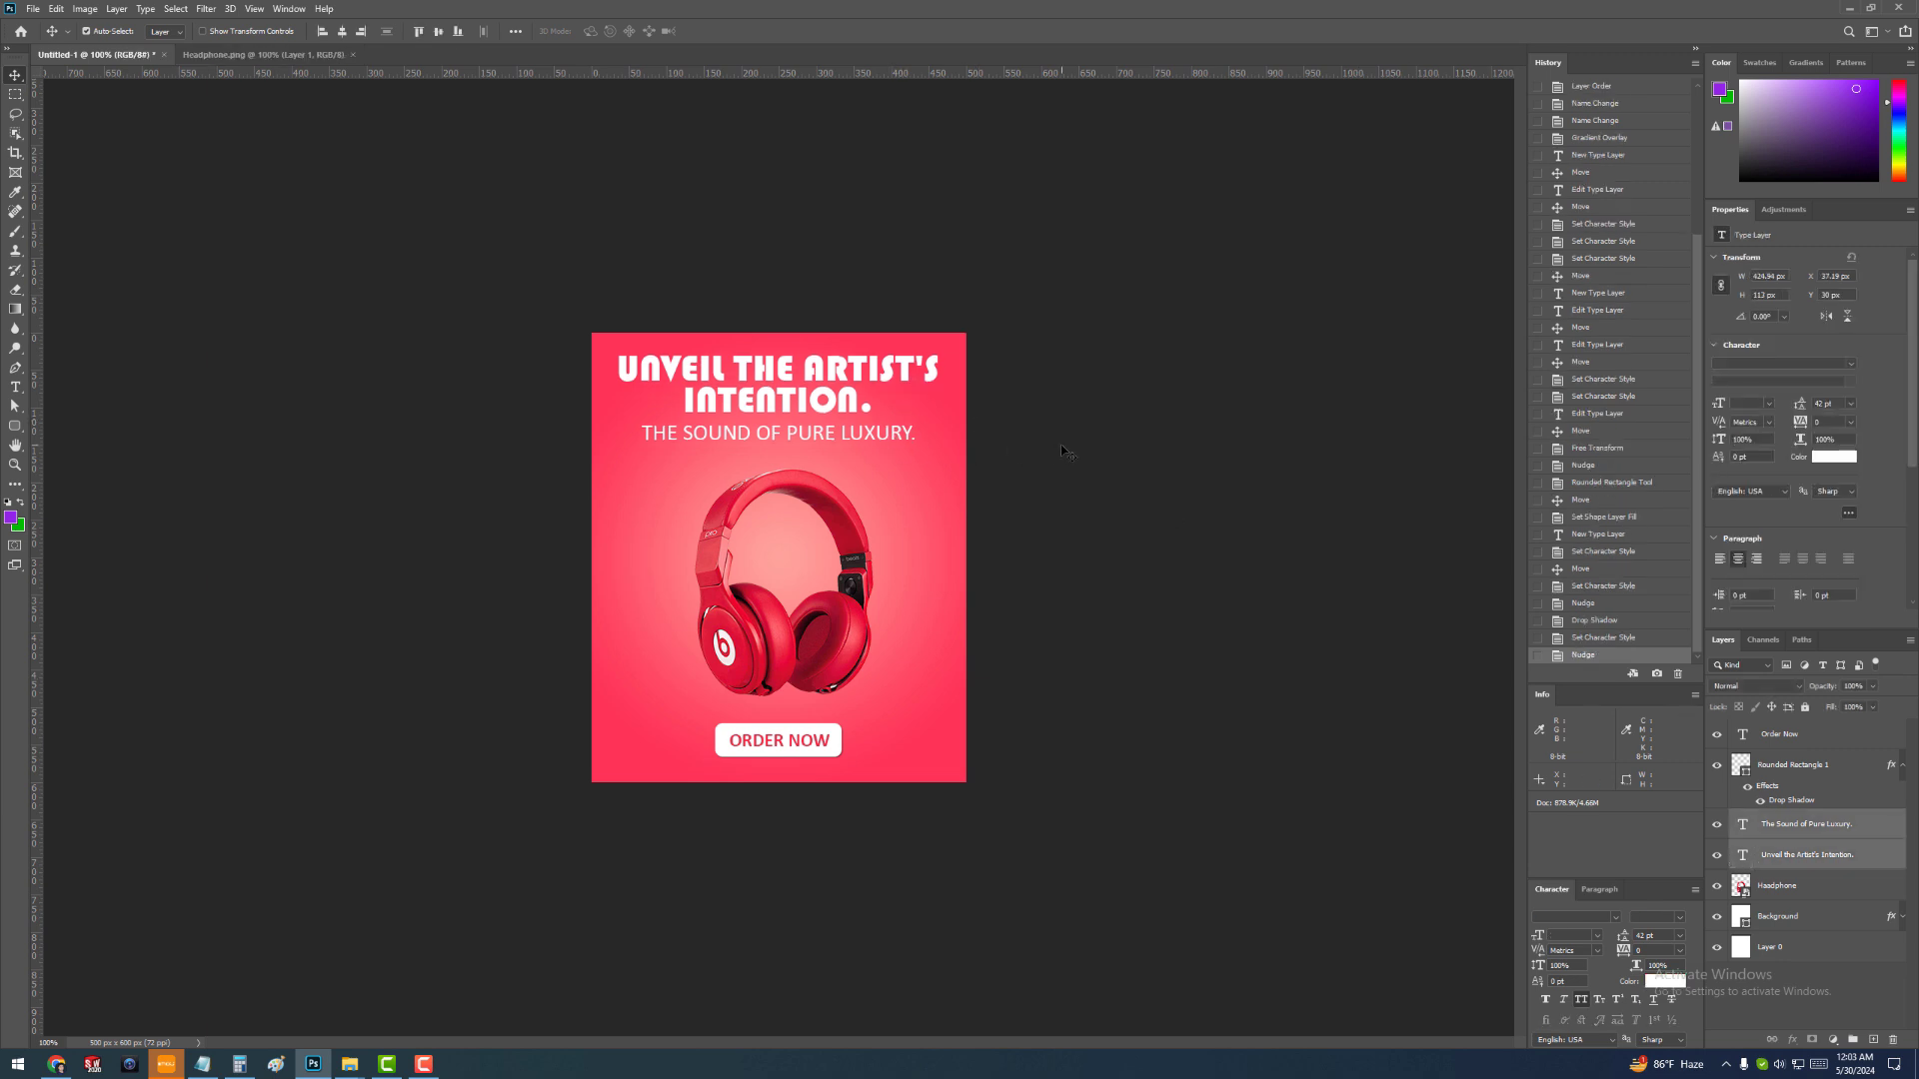
key("Down")
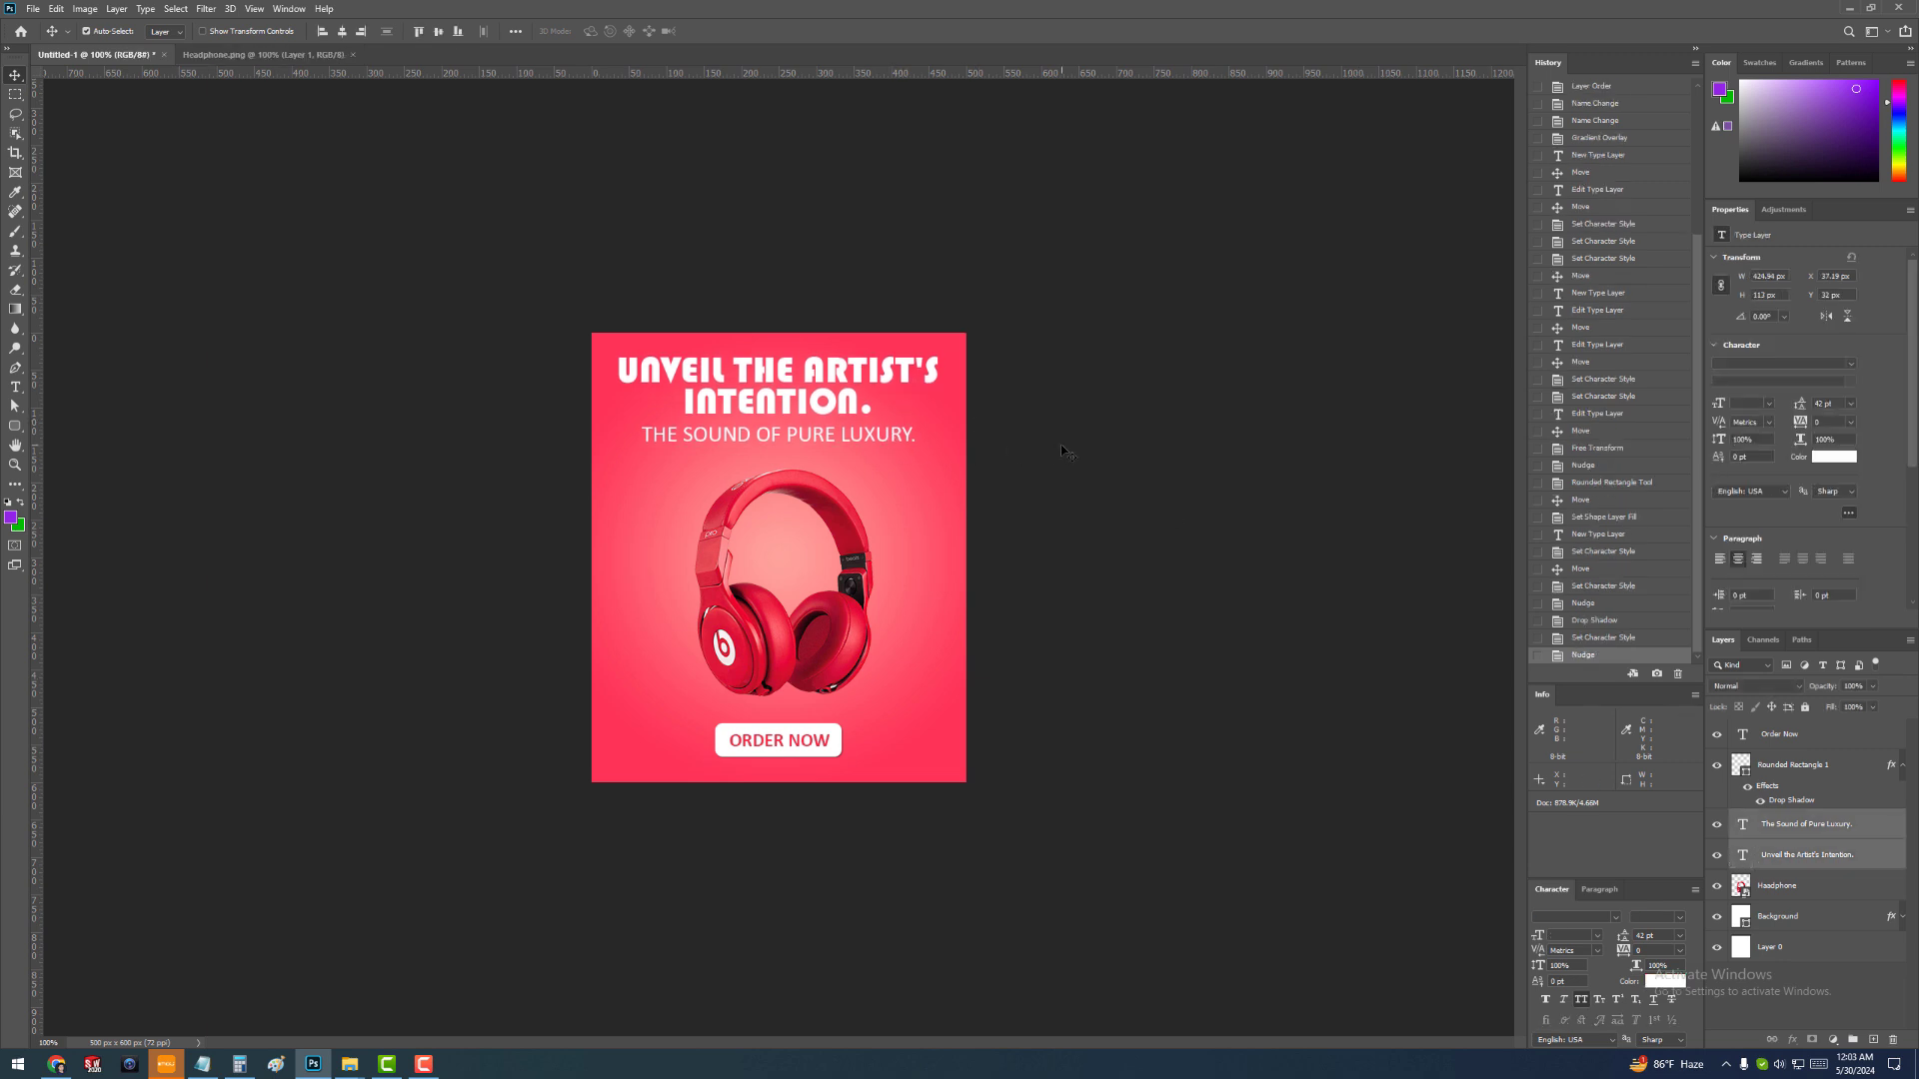
Align the horizontal centres of the "Order Now" text, rounded rectangle, tagline, headline and headphone layers, and deselect them
left_click(1901, 768)
left_click(1799, 733)
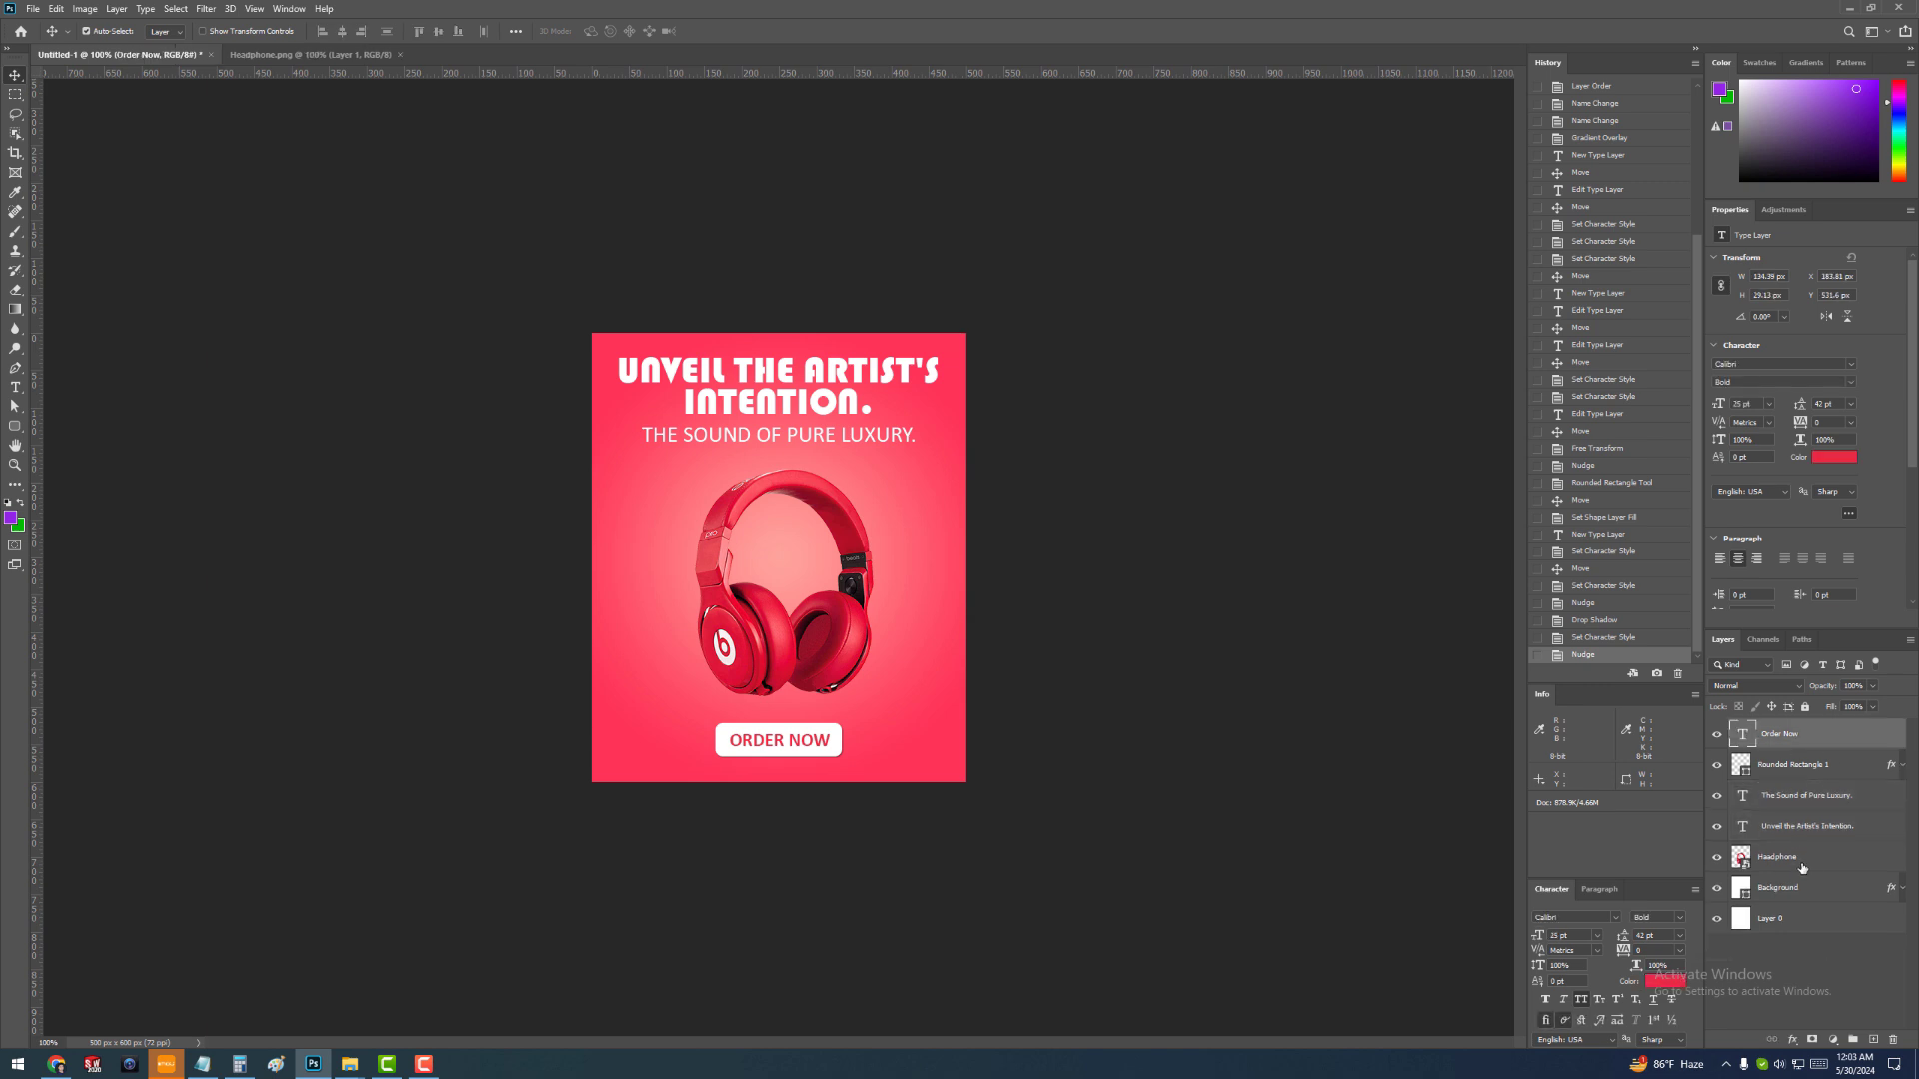
left_click(1802, 867, "shift")
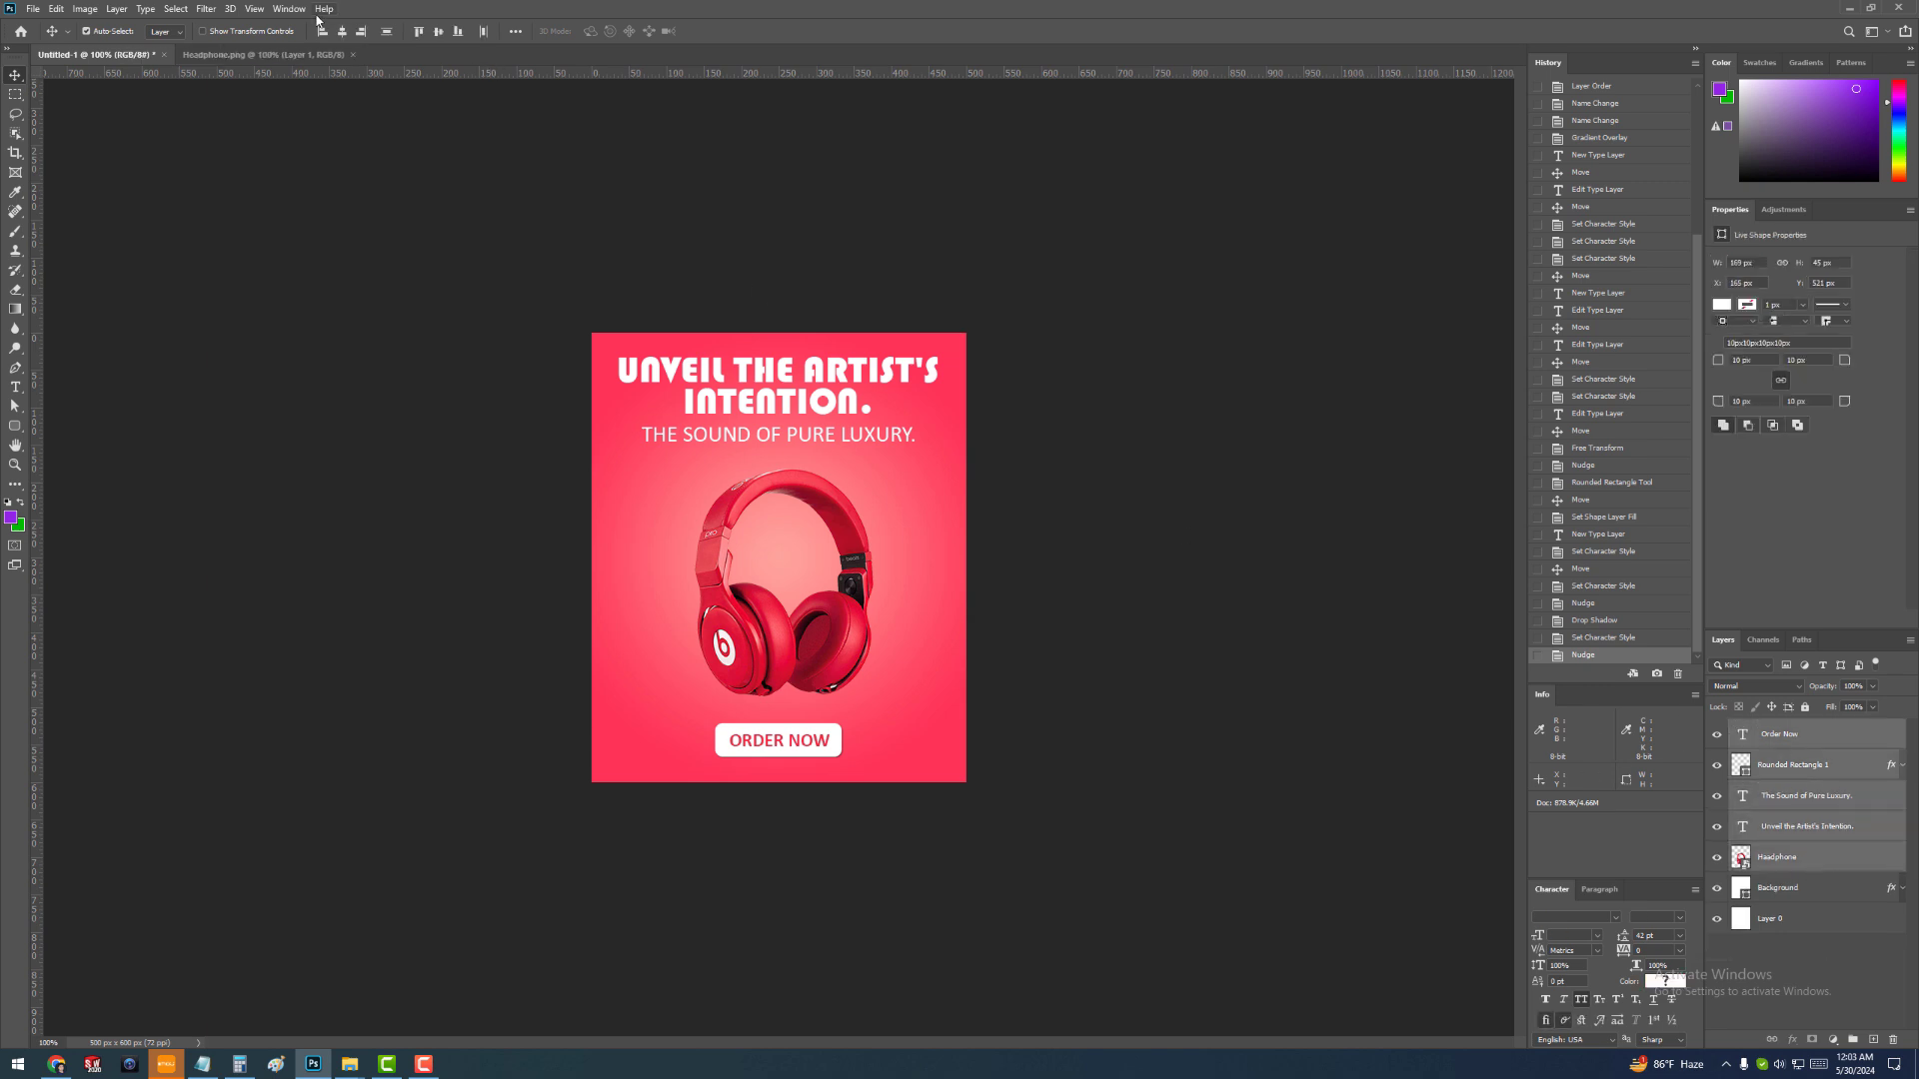
left_click(341, 33)
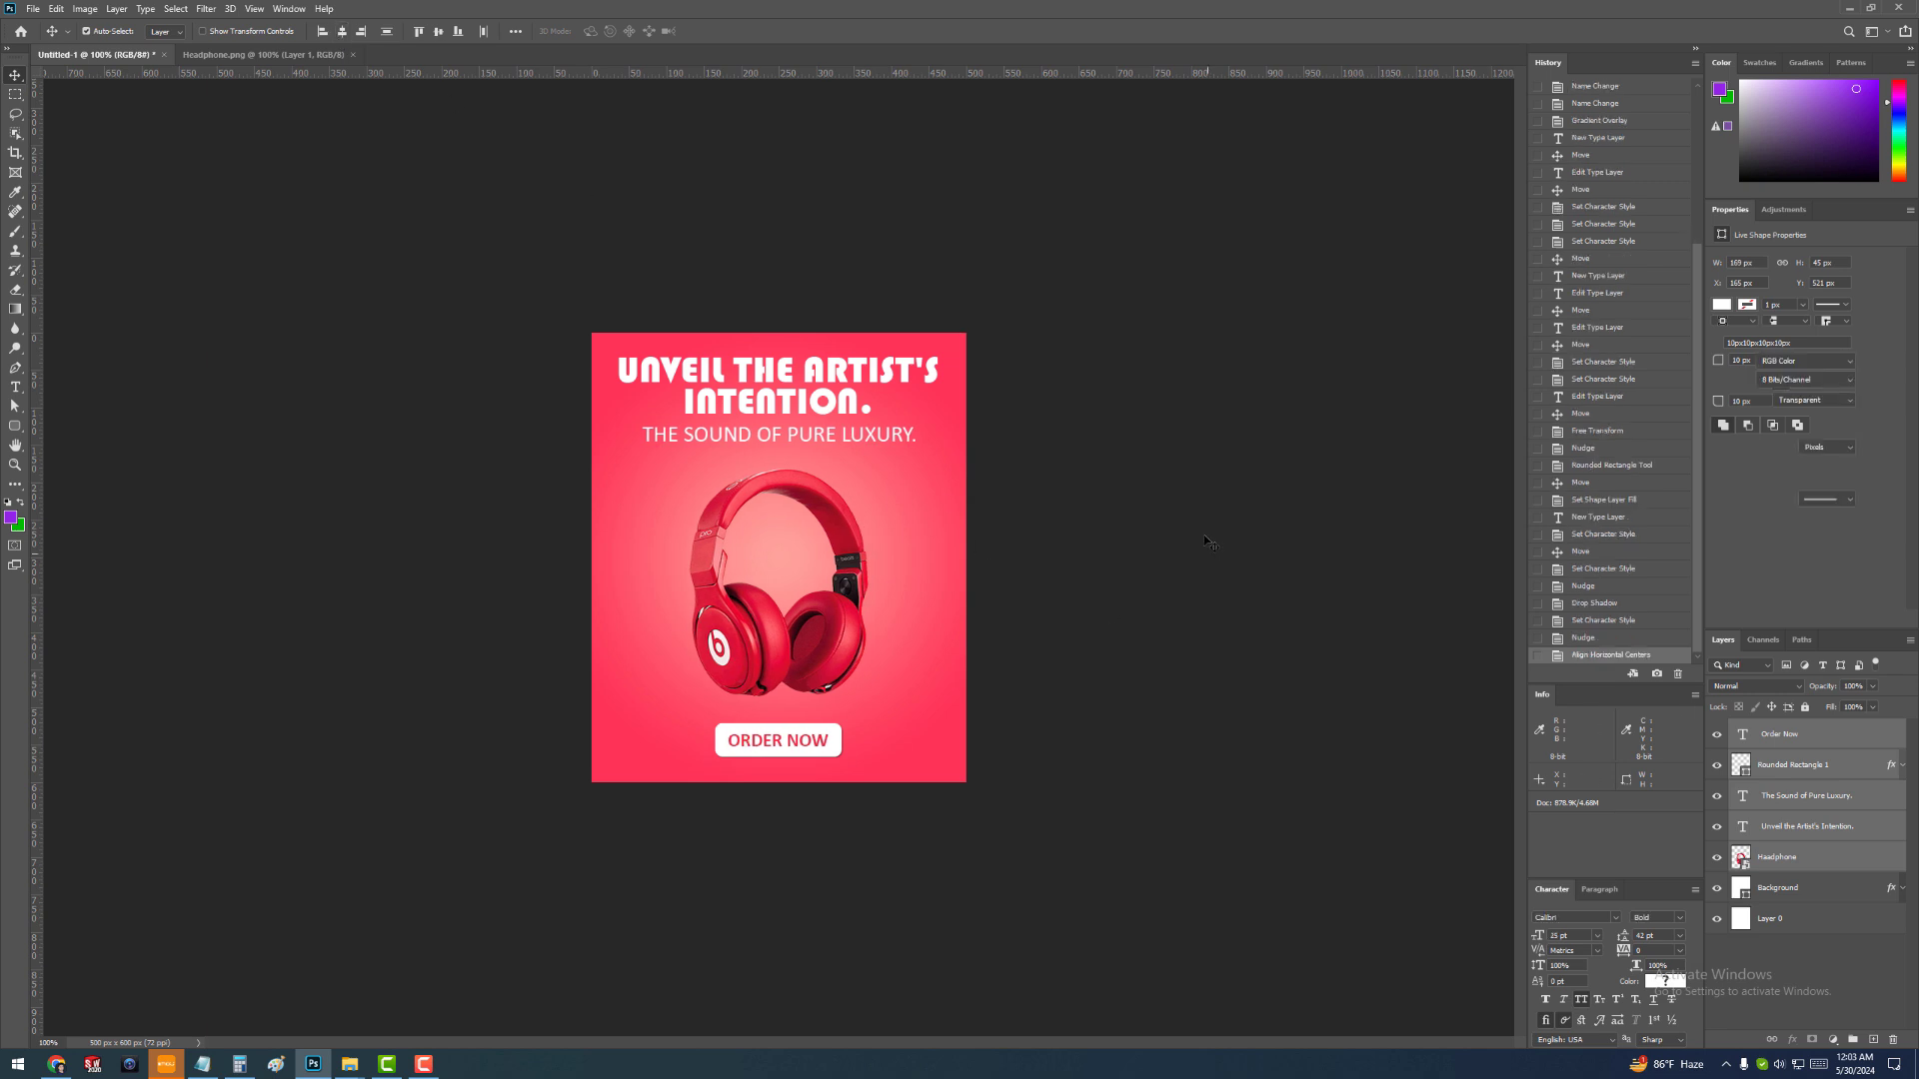
left_click(1034, 576)
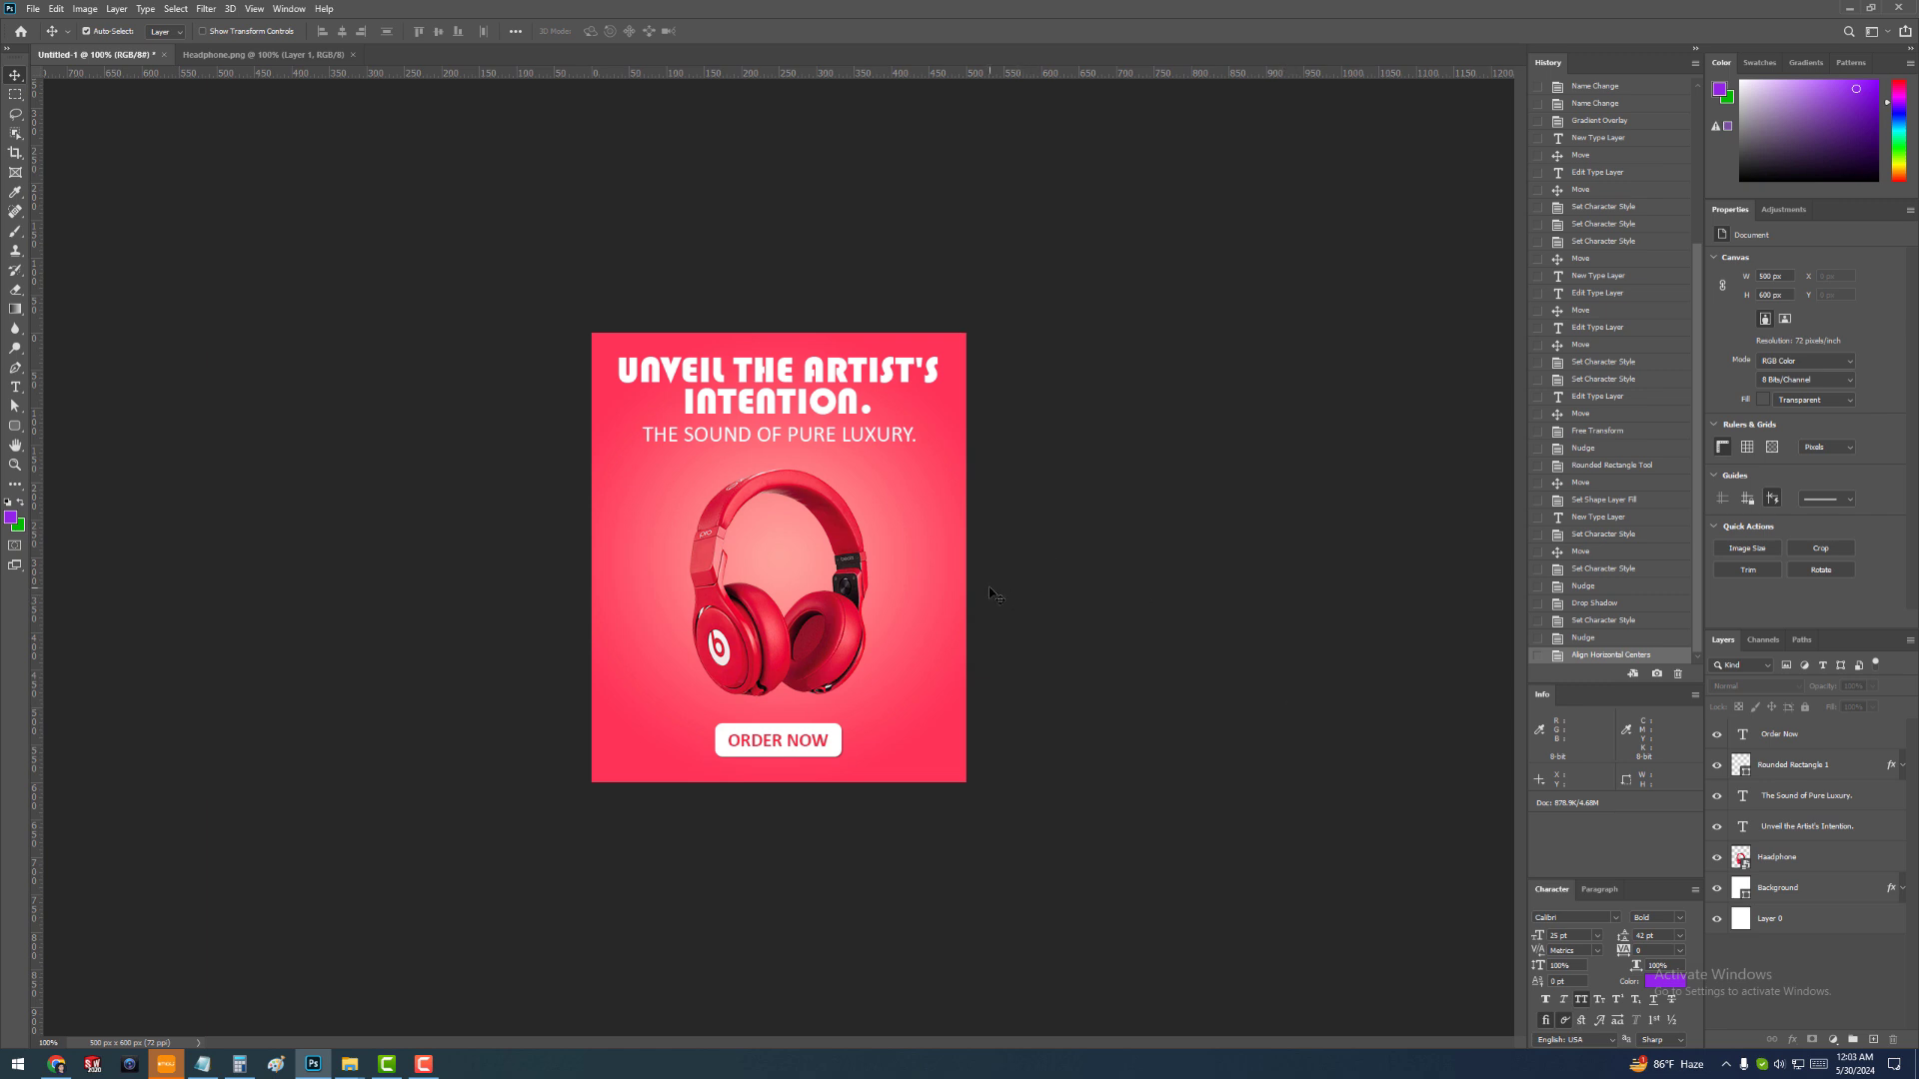
left_click(1837, 746)
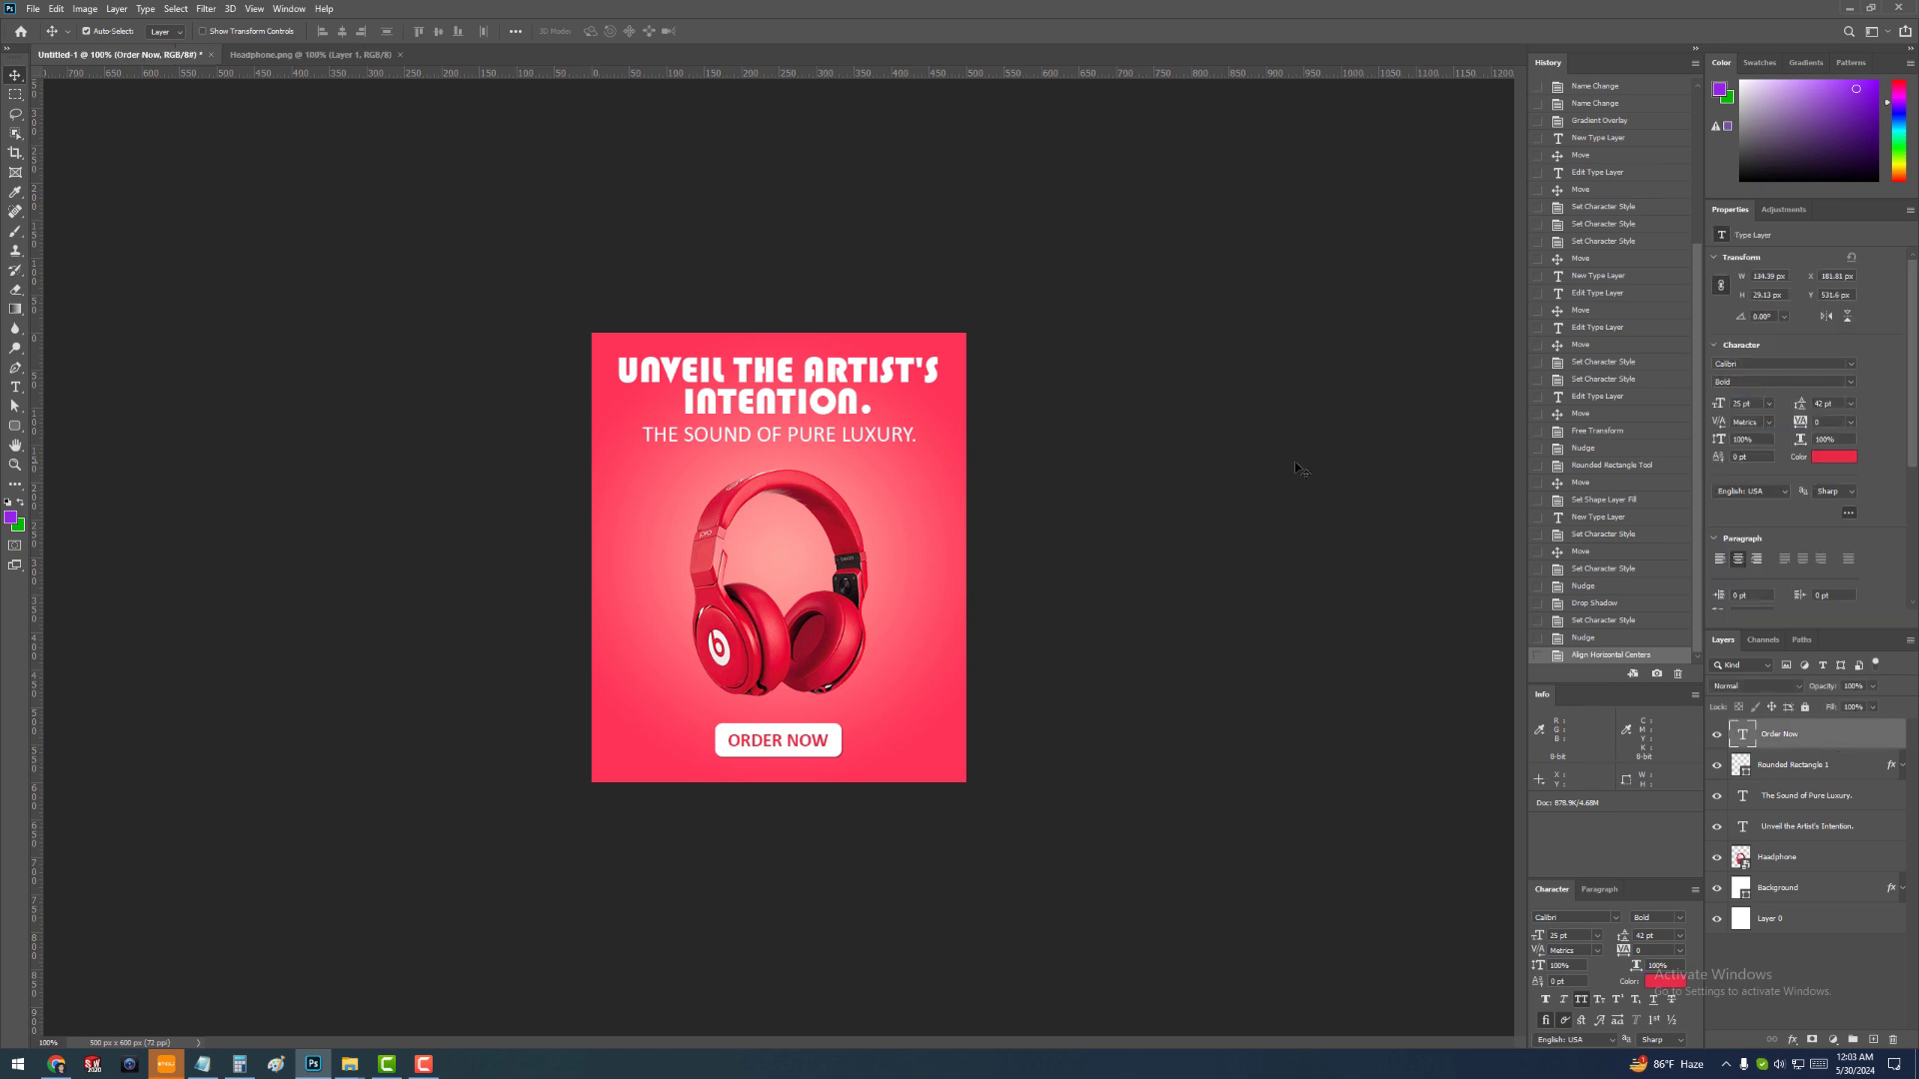
left_click(1302, 468)
Draw a circle about 80 px in diameter with the Ellipse tool to the upper right of the headphones
left_click(16, 430)
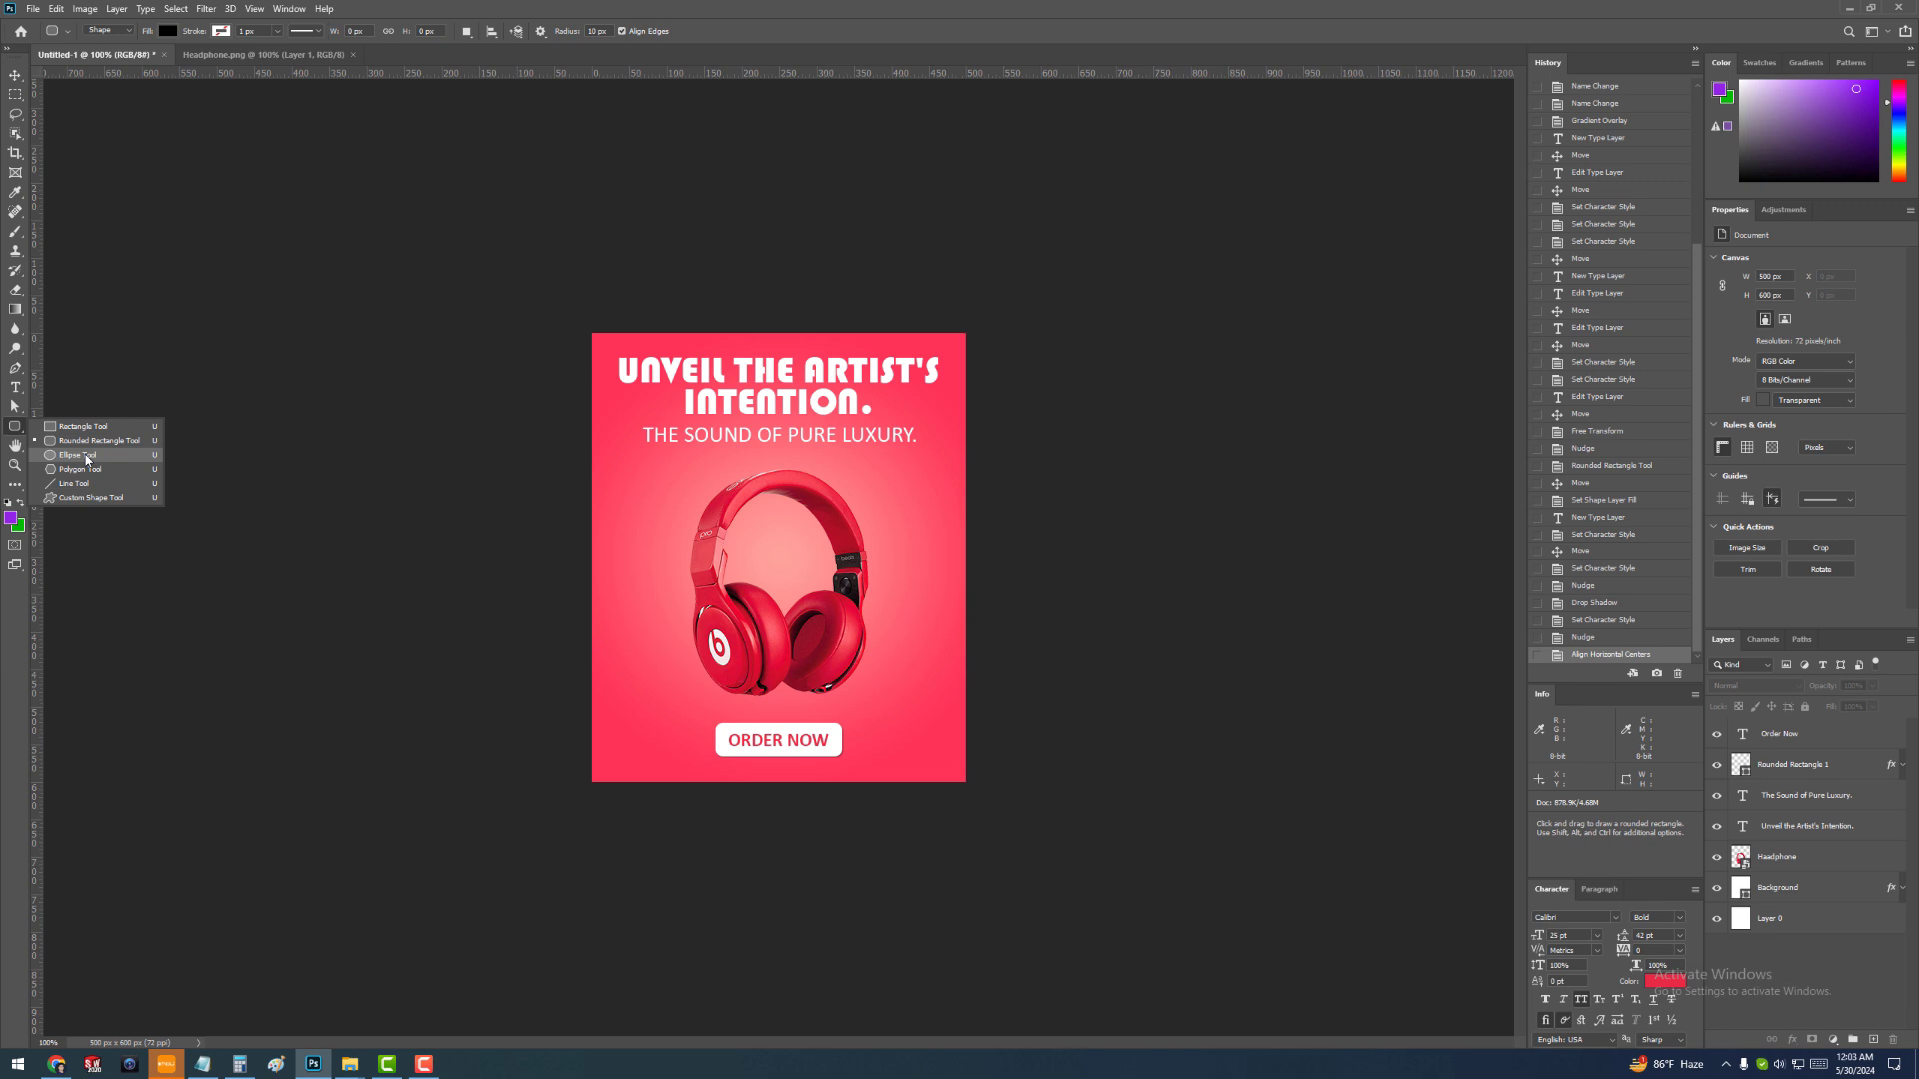
left_click(86, 458)
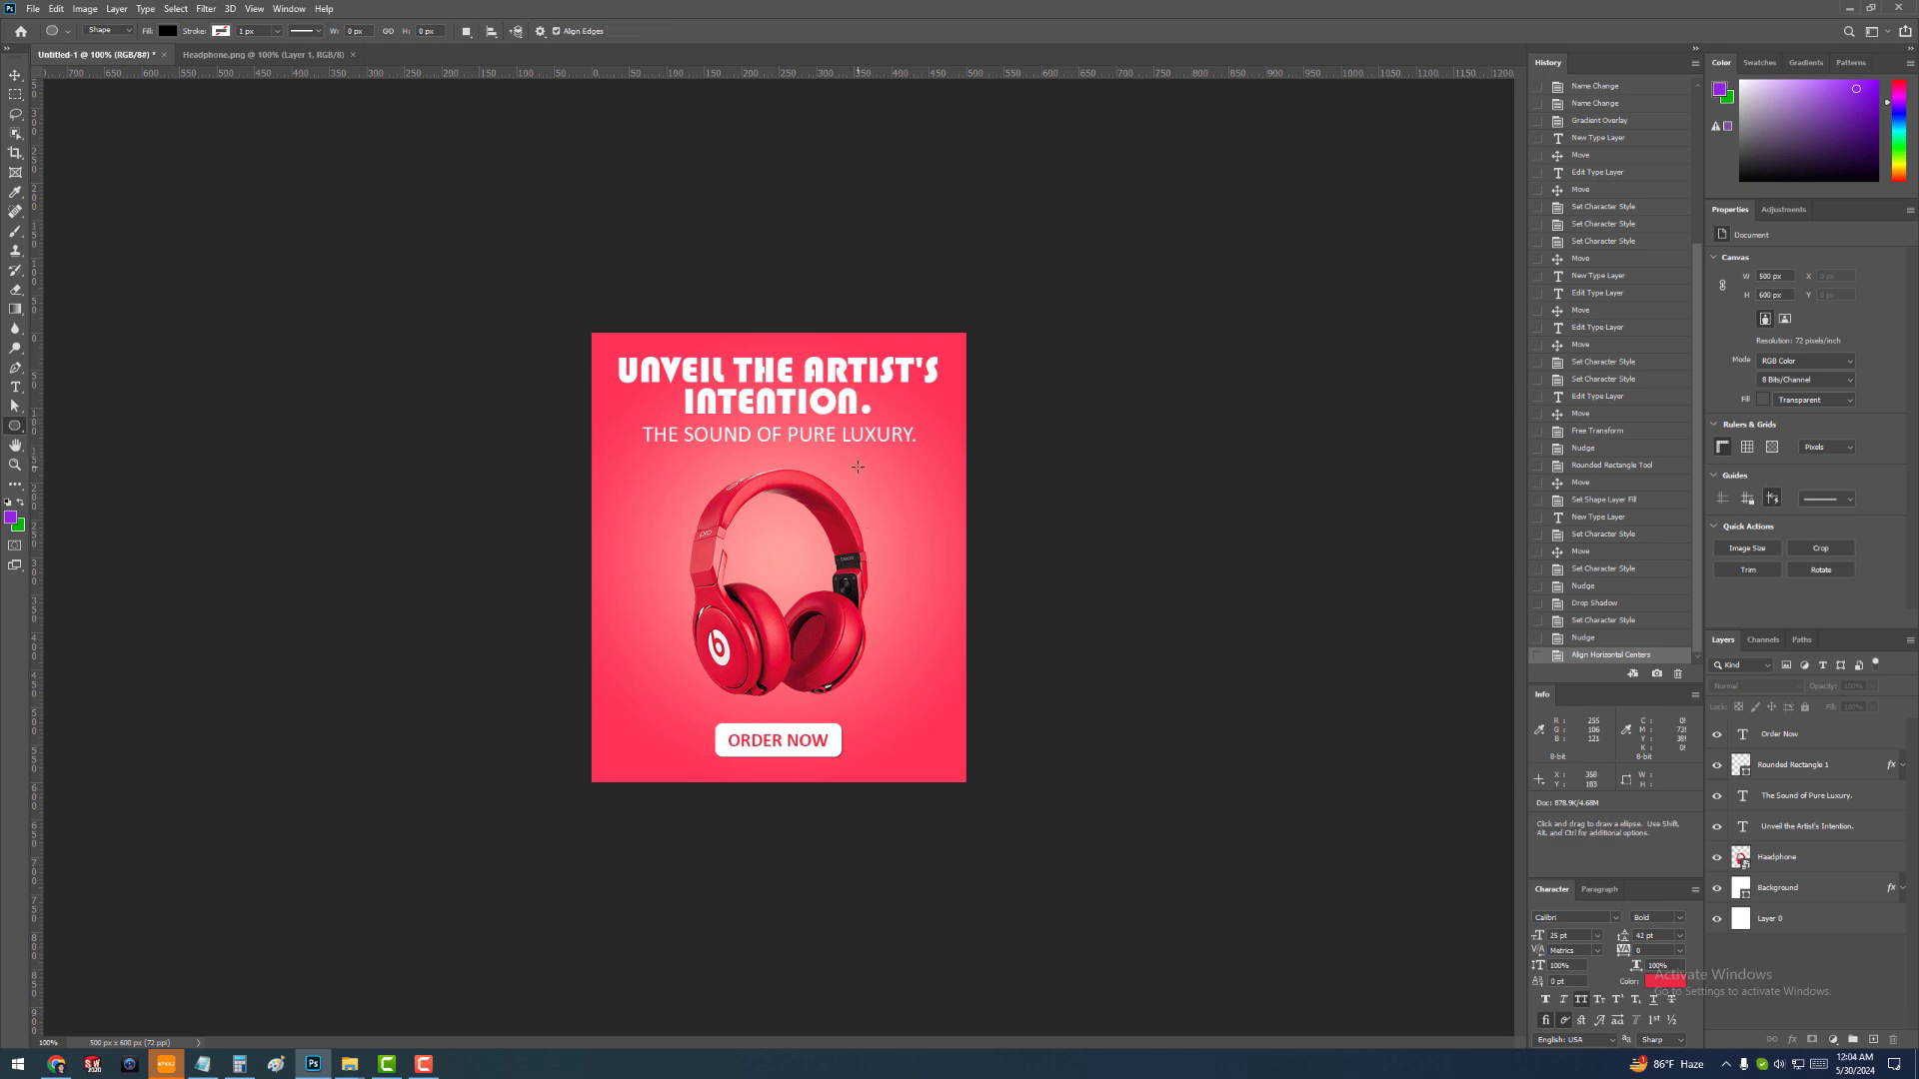
left_click_drag(872, 476, 932, 535)
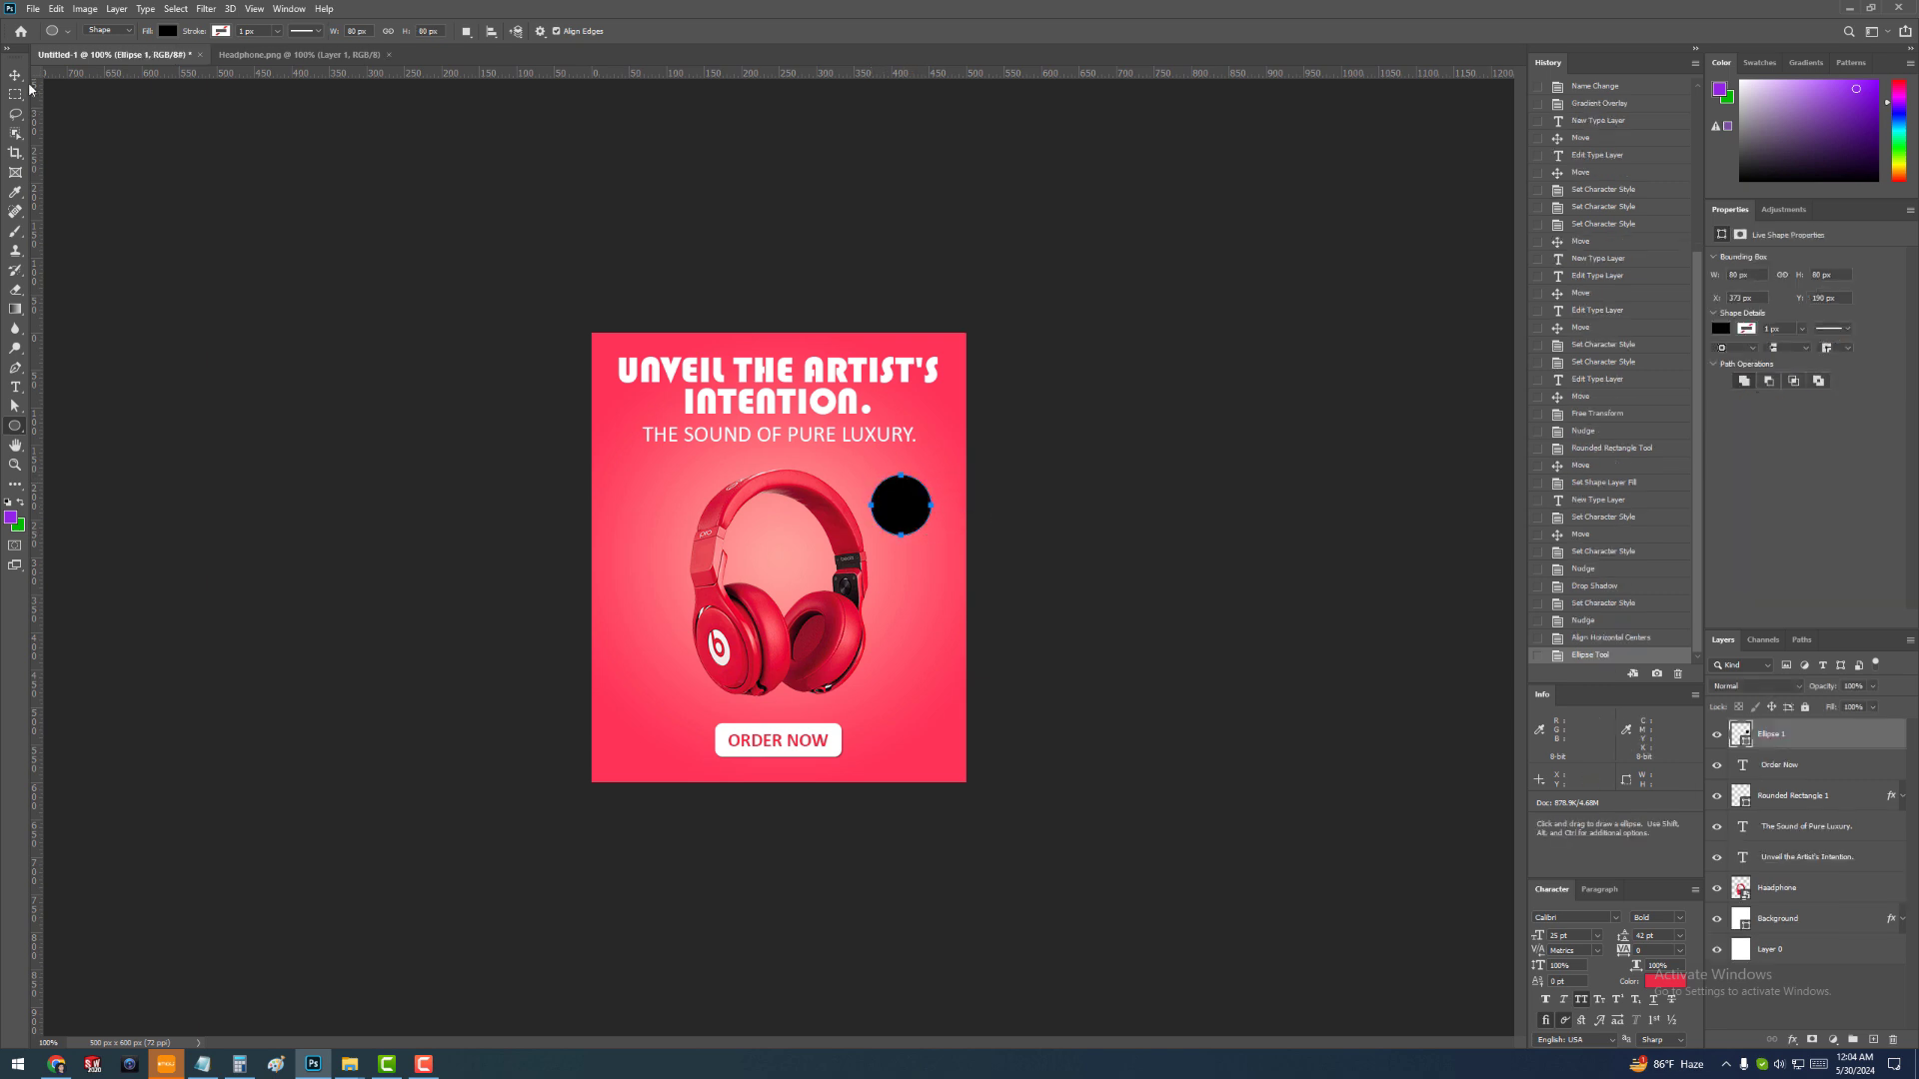
key("v")
left_click(868, 295)
left_click(914, 516)
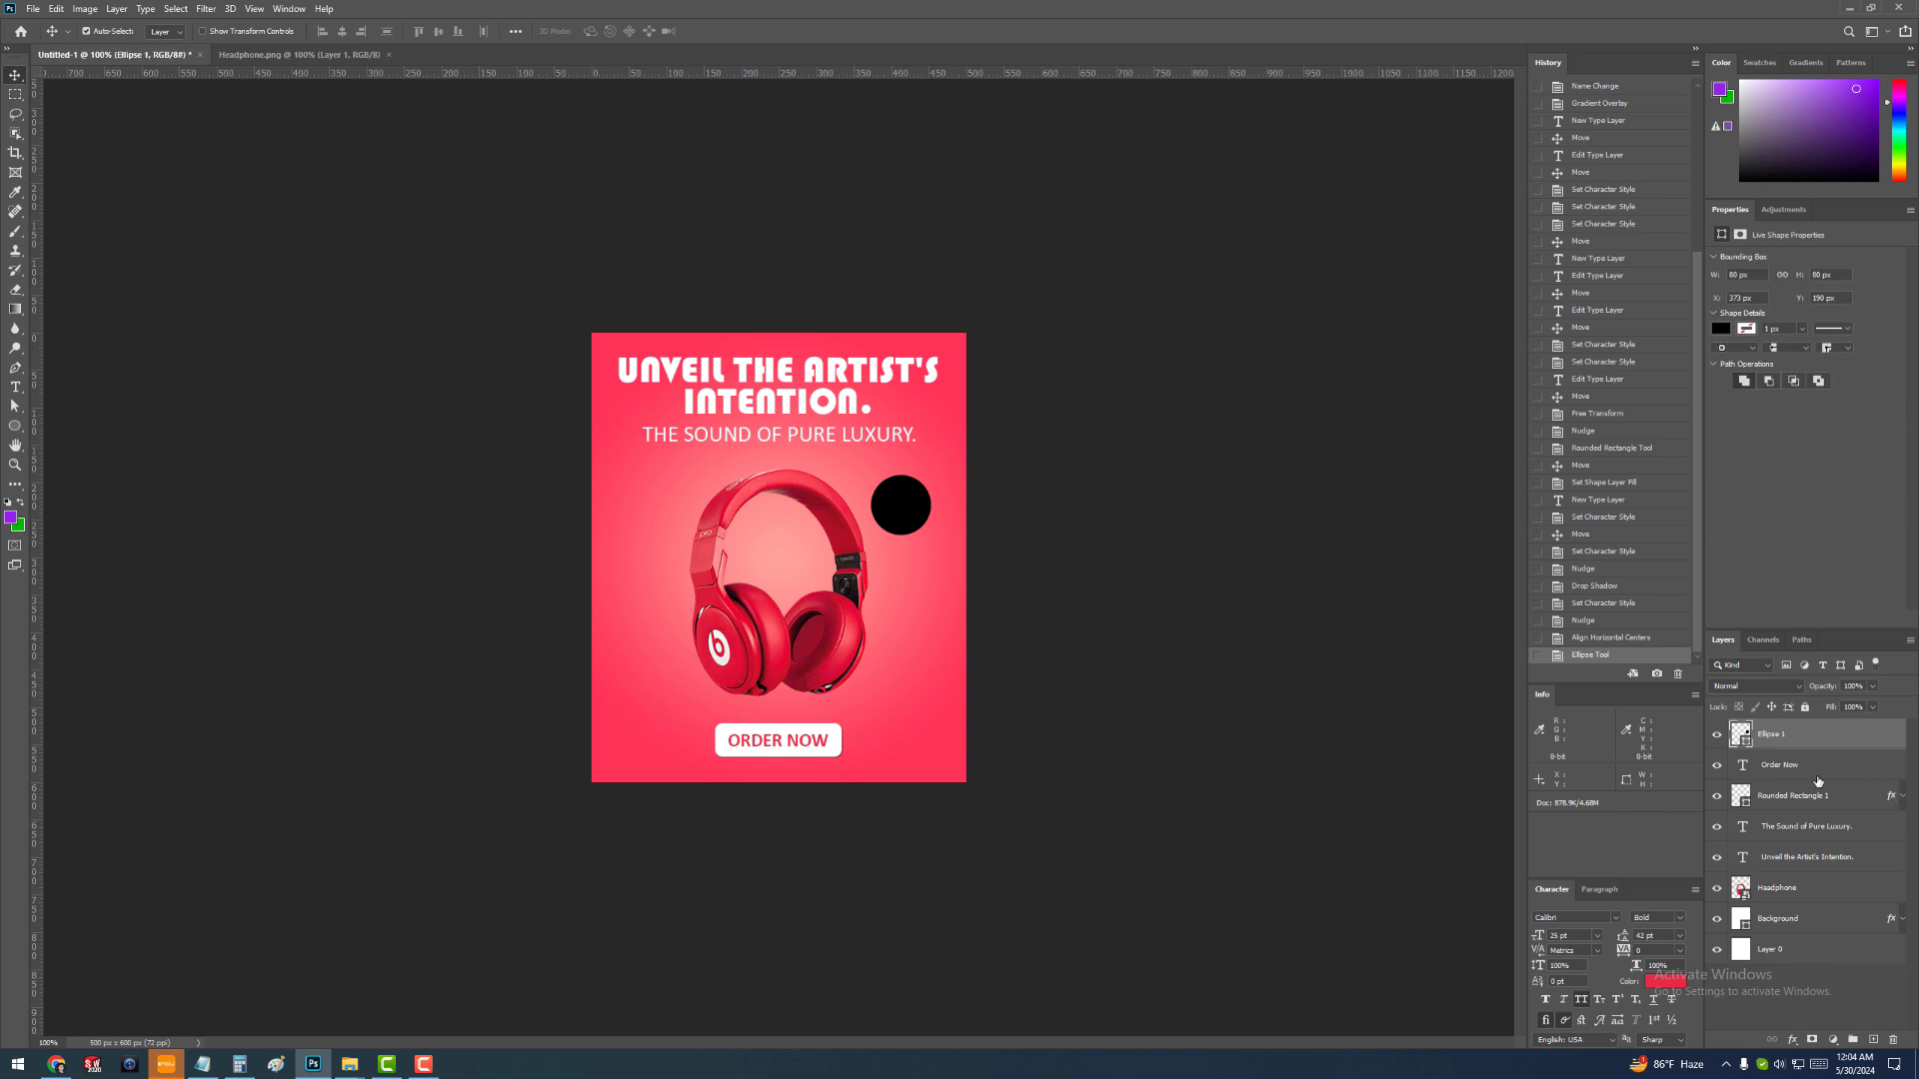
Change the fill of the circle beside the headphones to white (ffffff)
double_click(1743, 741)
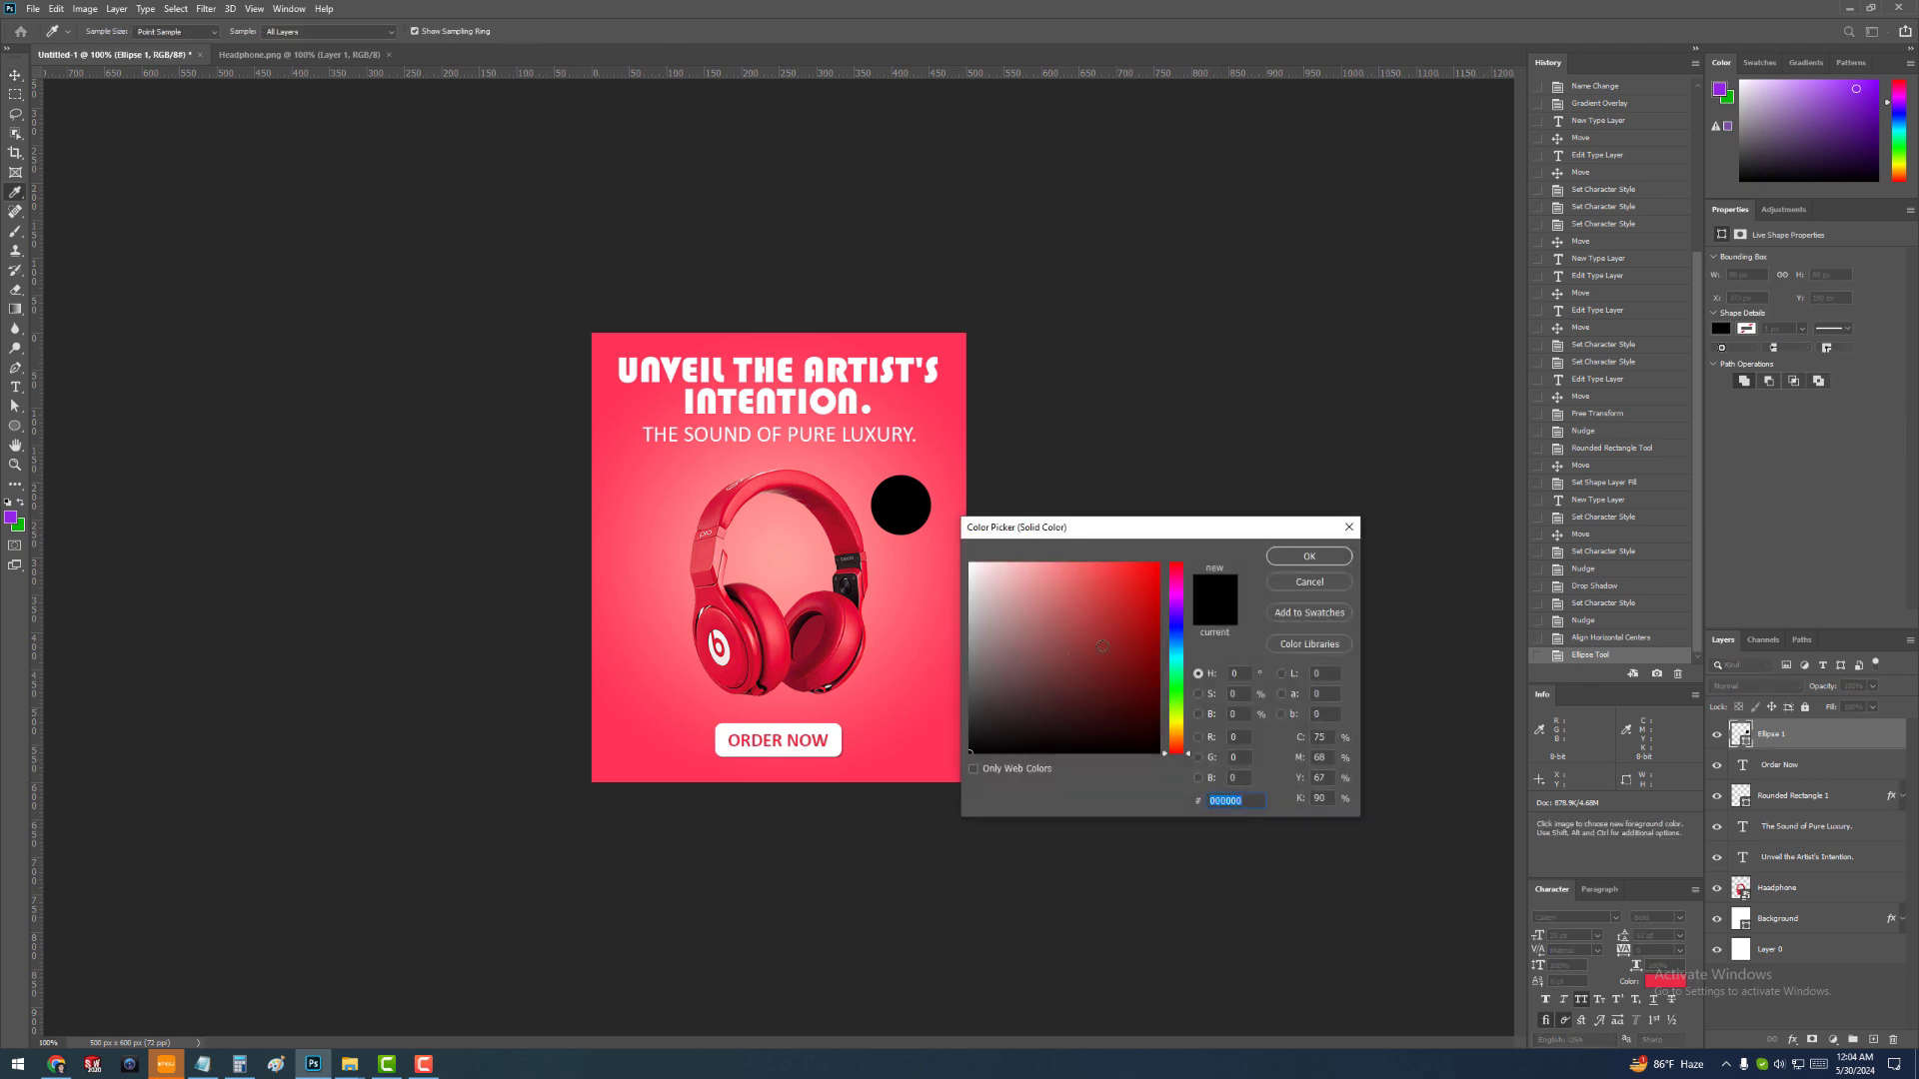
type("ffffff")
left_click(1296, 557)
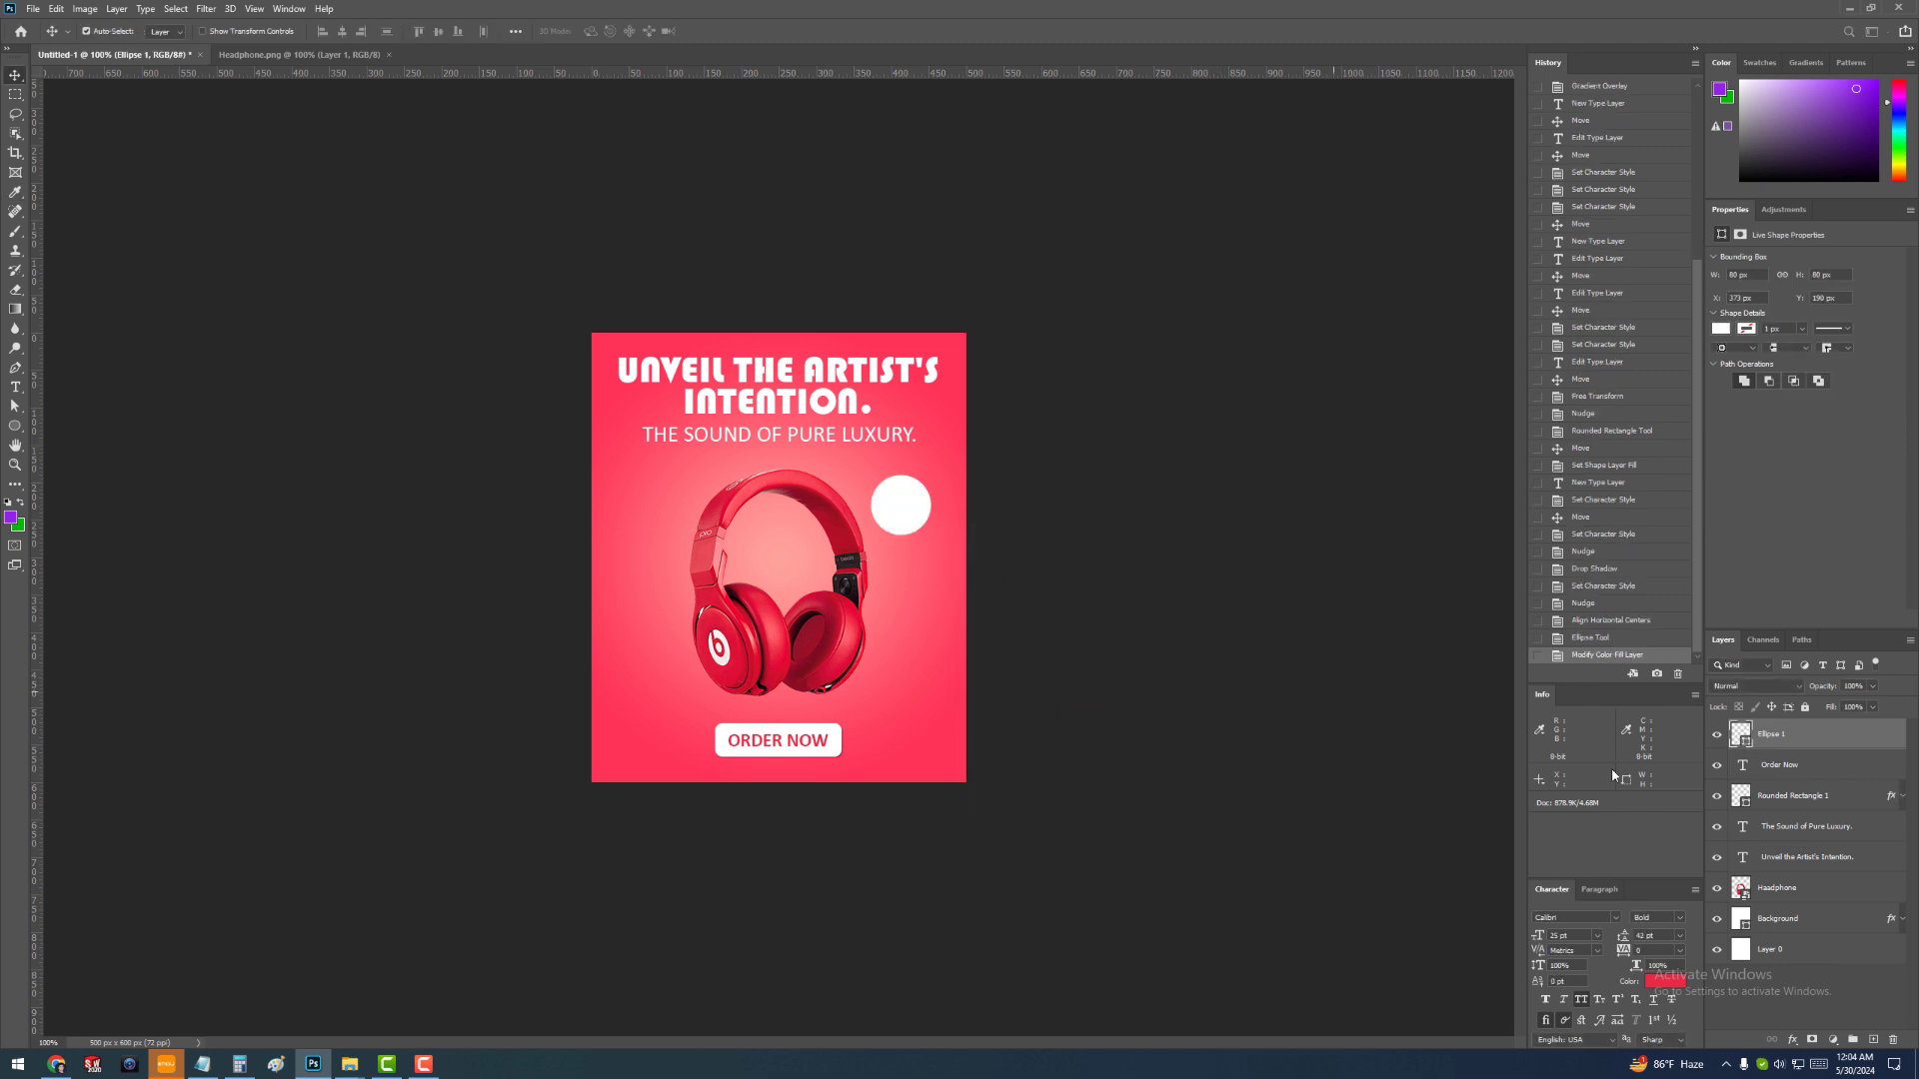
Duplicate the white circle's layer within the same document as "Ellipse 1 copy"
right_click(1814, 740)
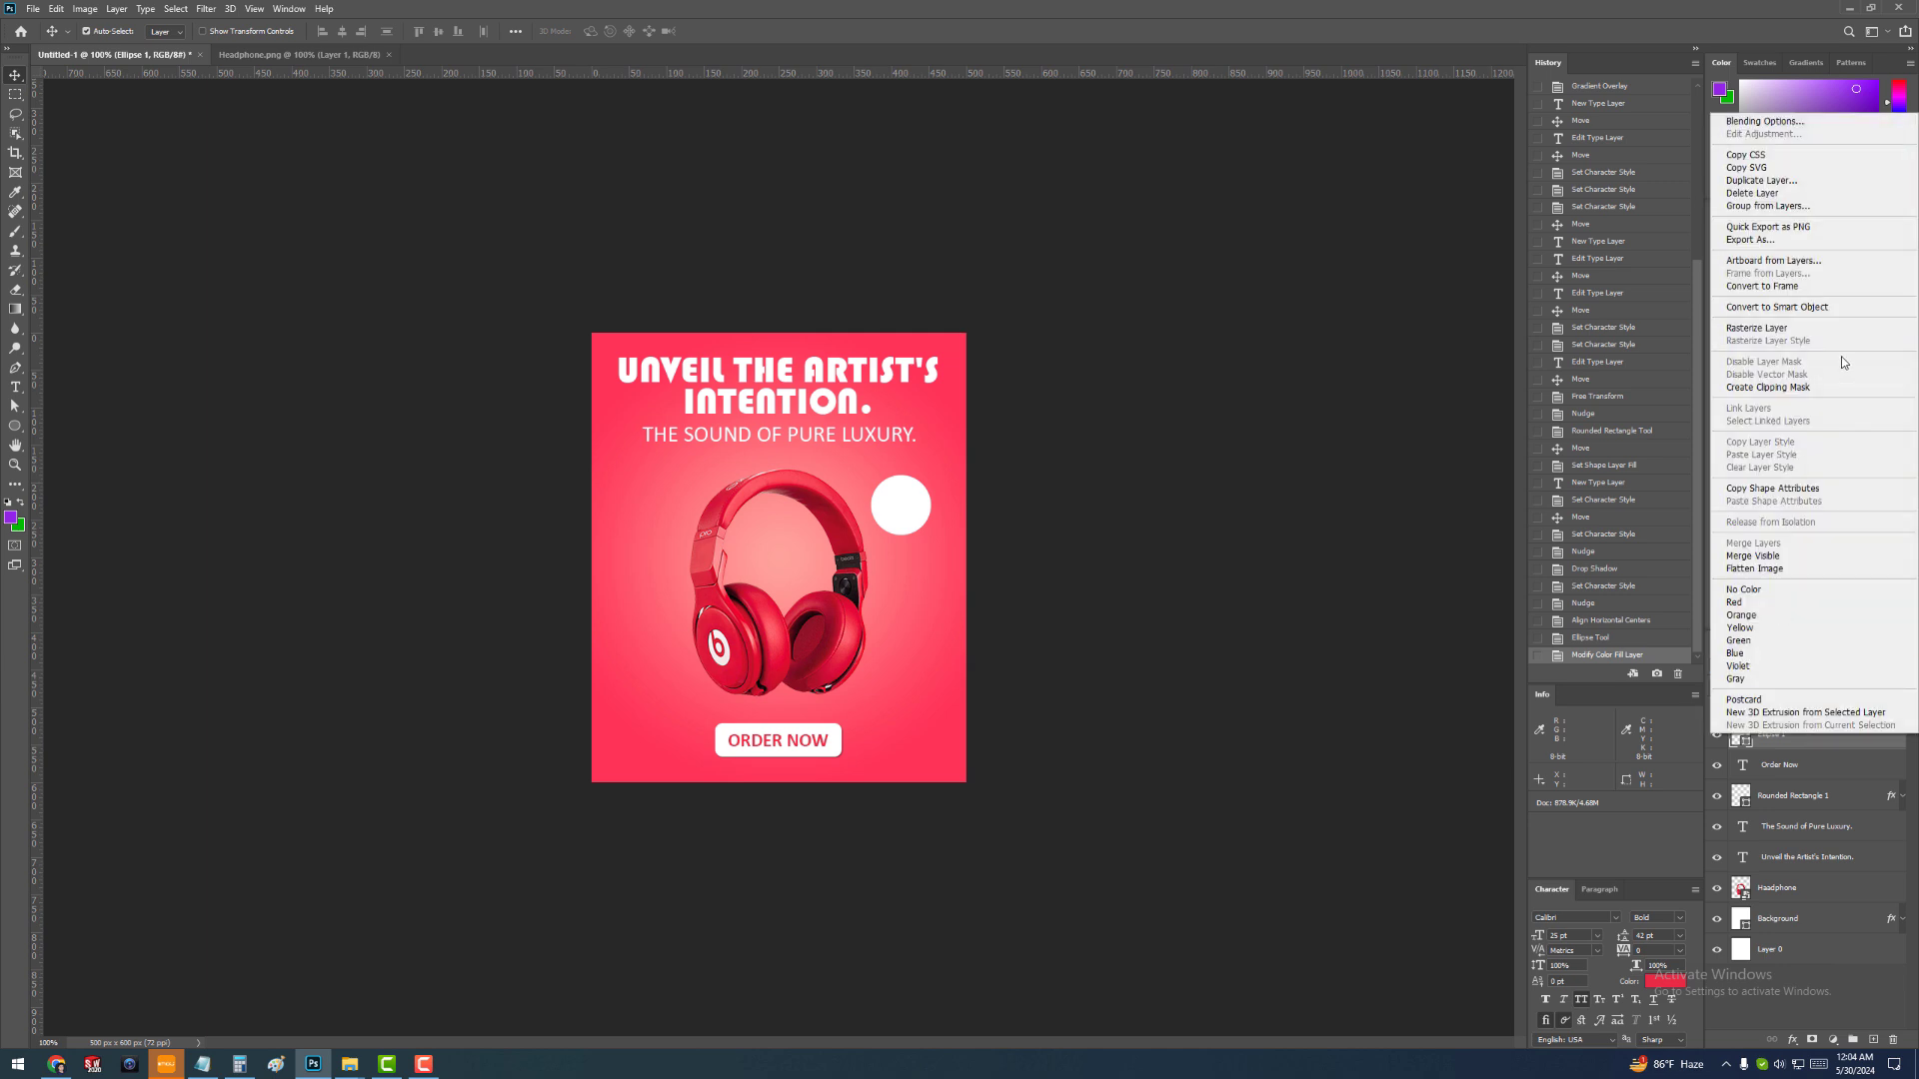
left_click(1799, 180)
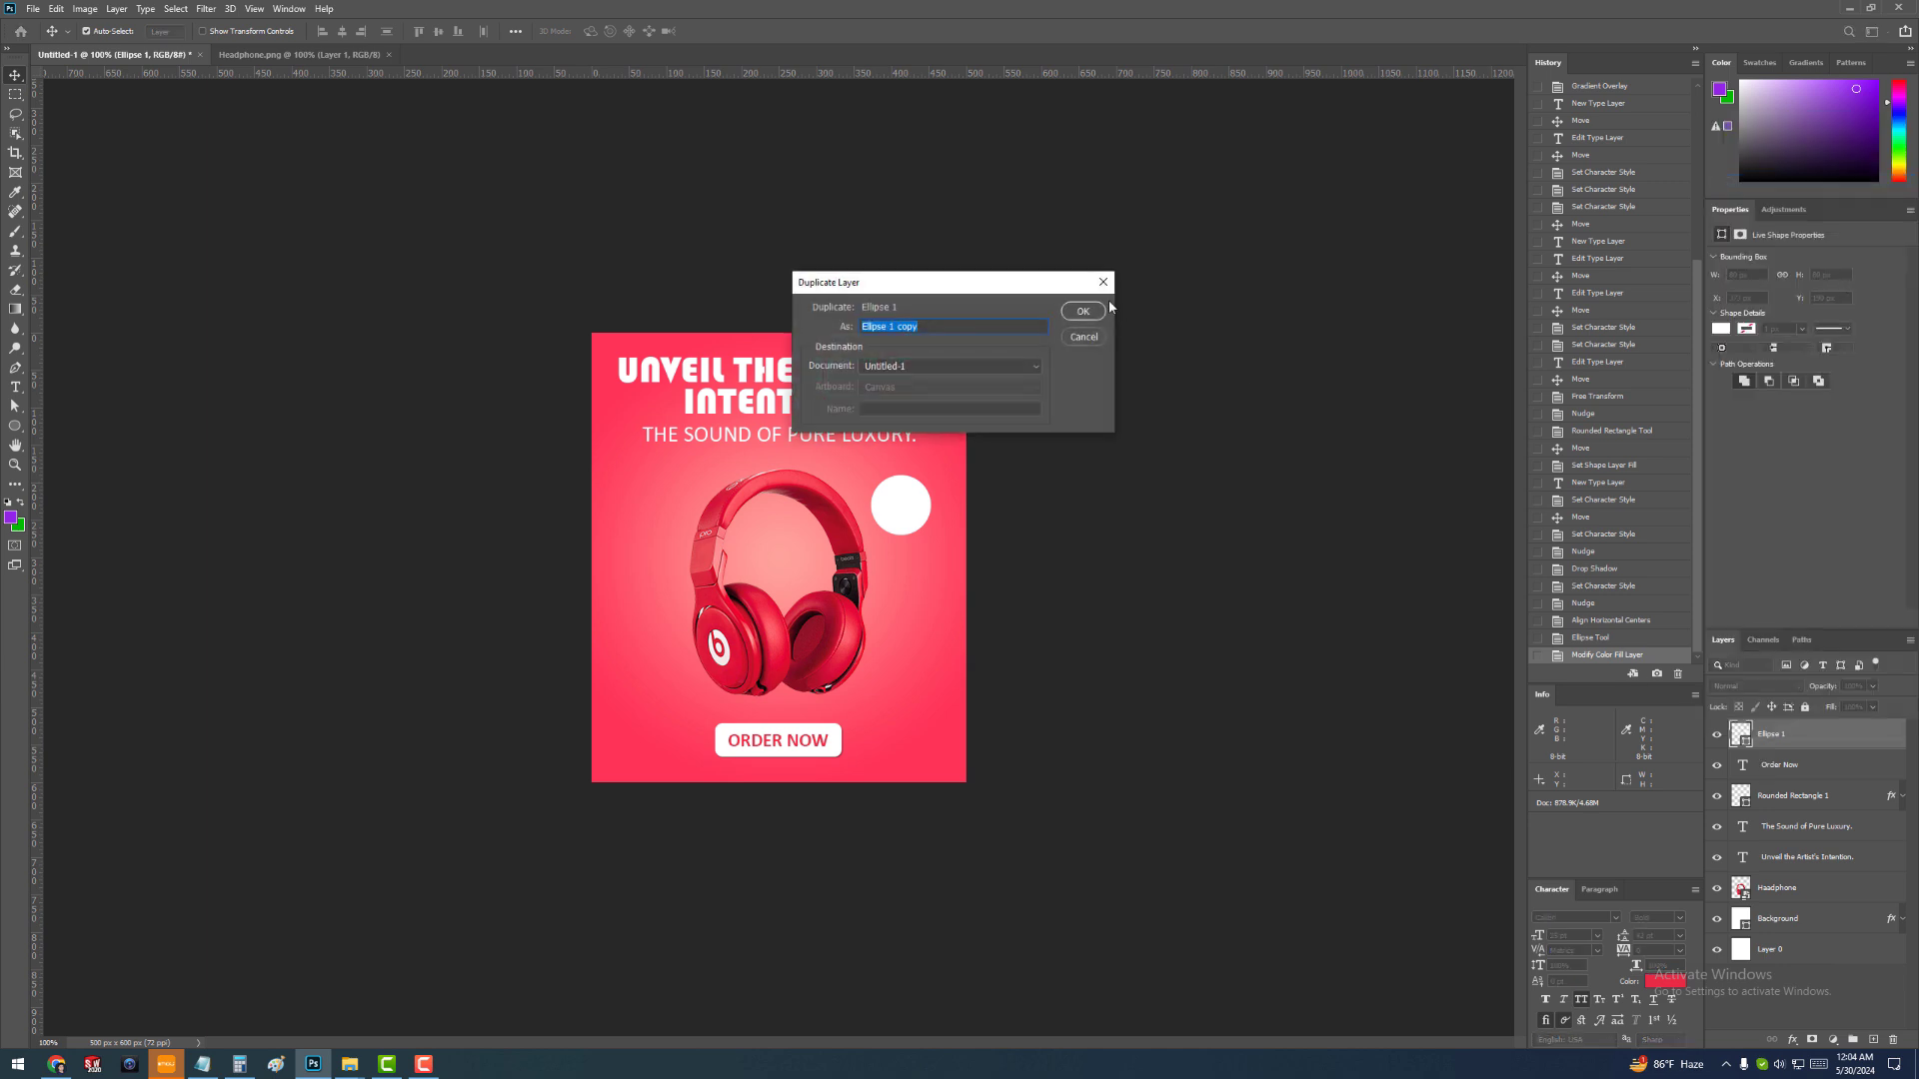
left_click(1082, 314)
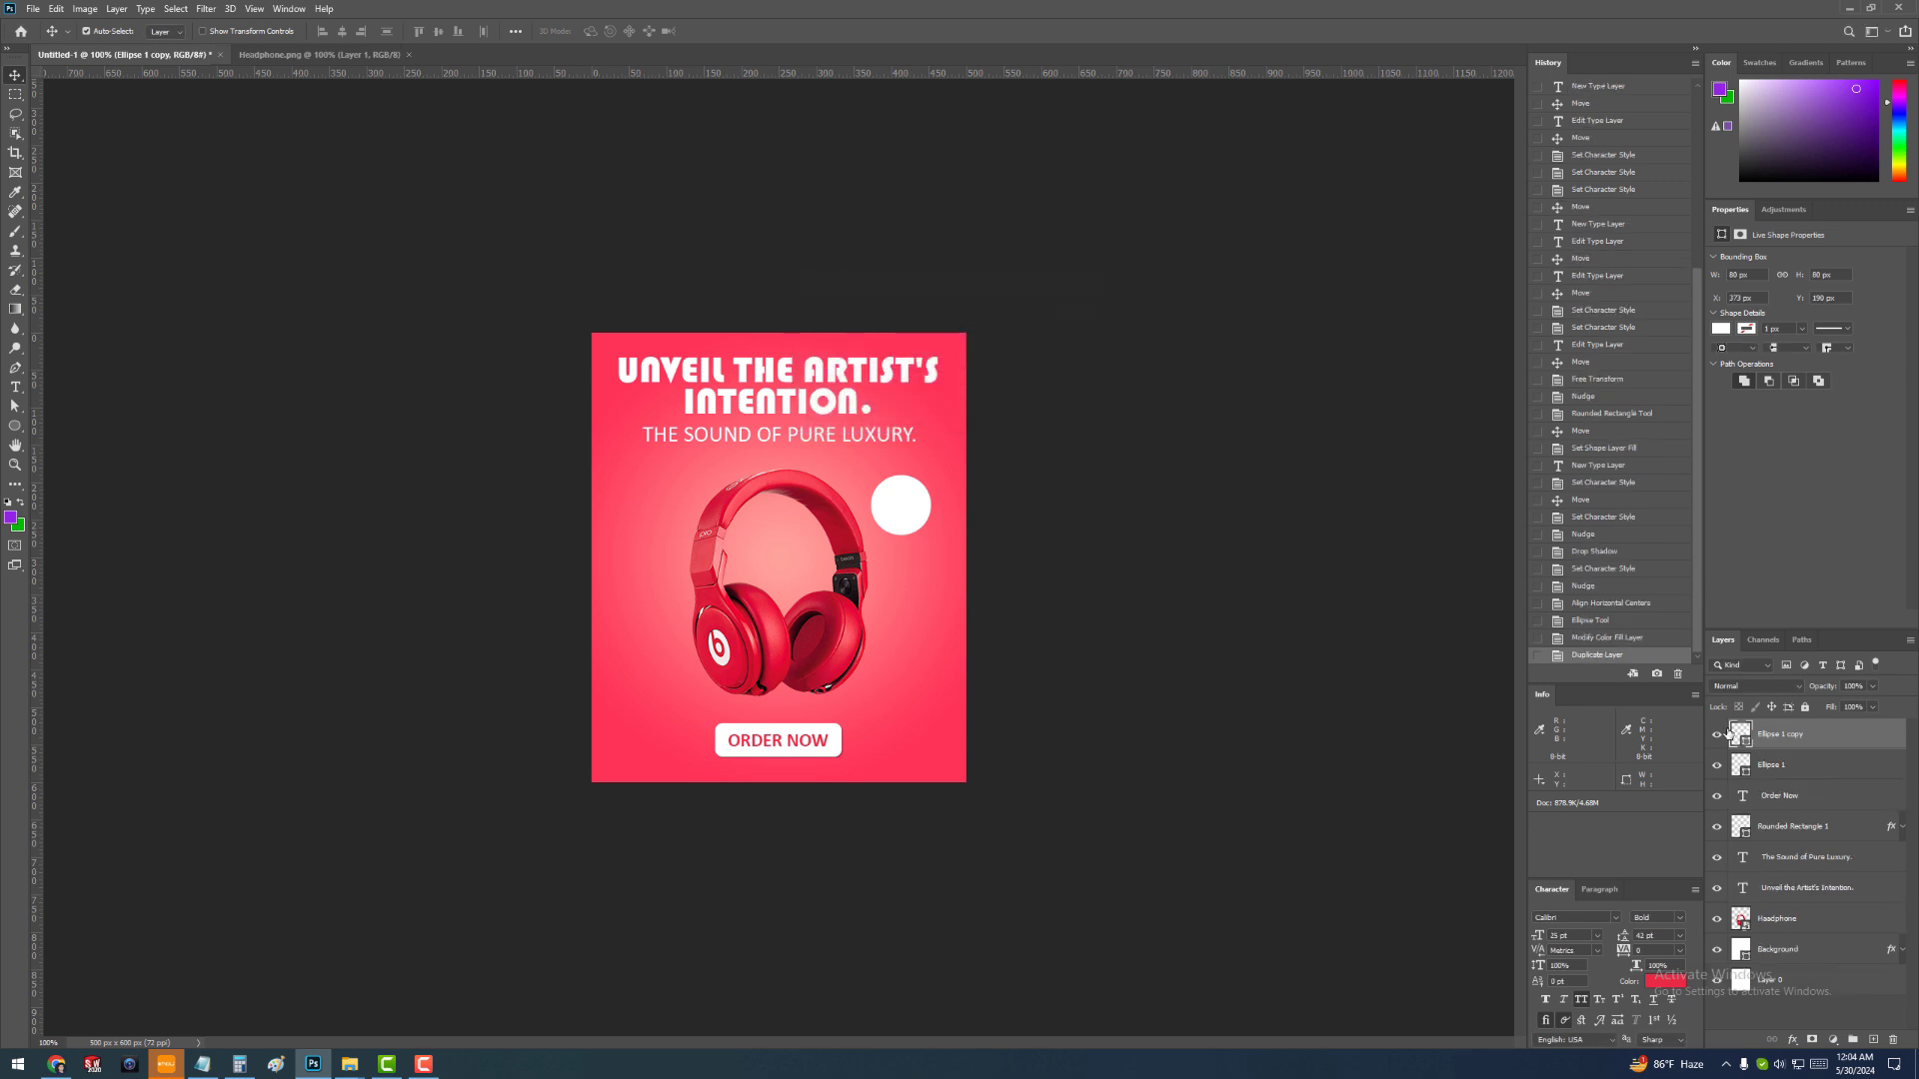
left_click(1778, 762)
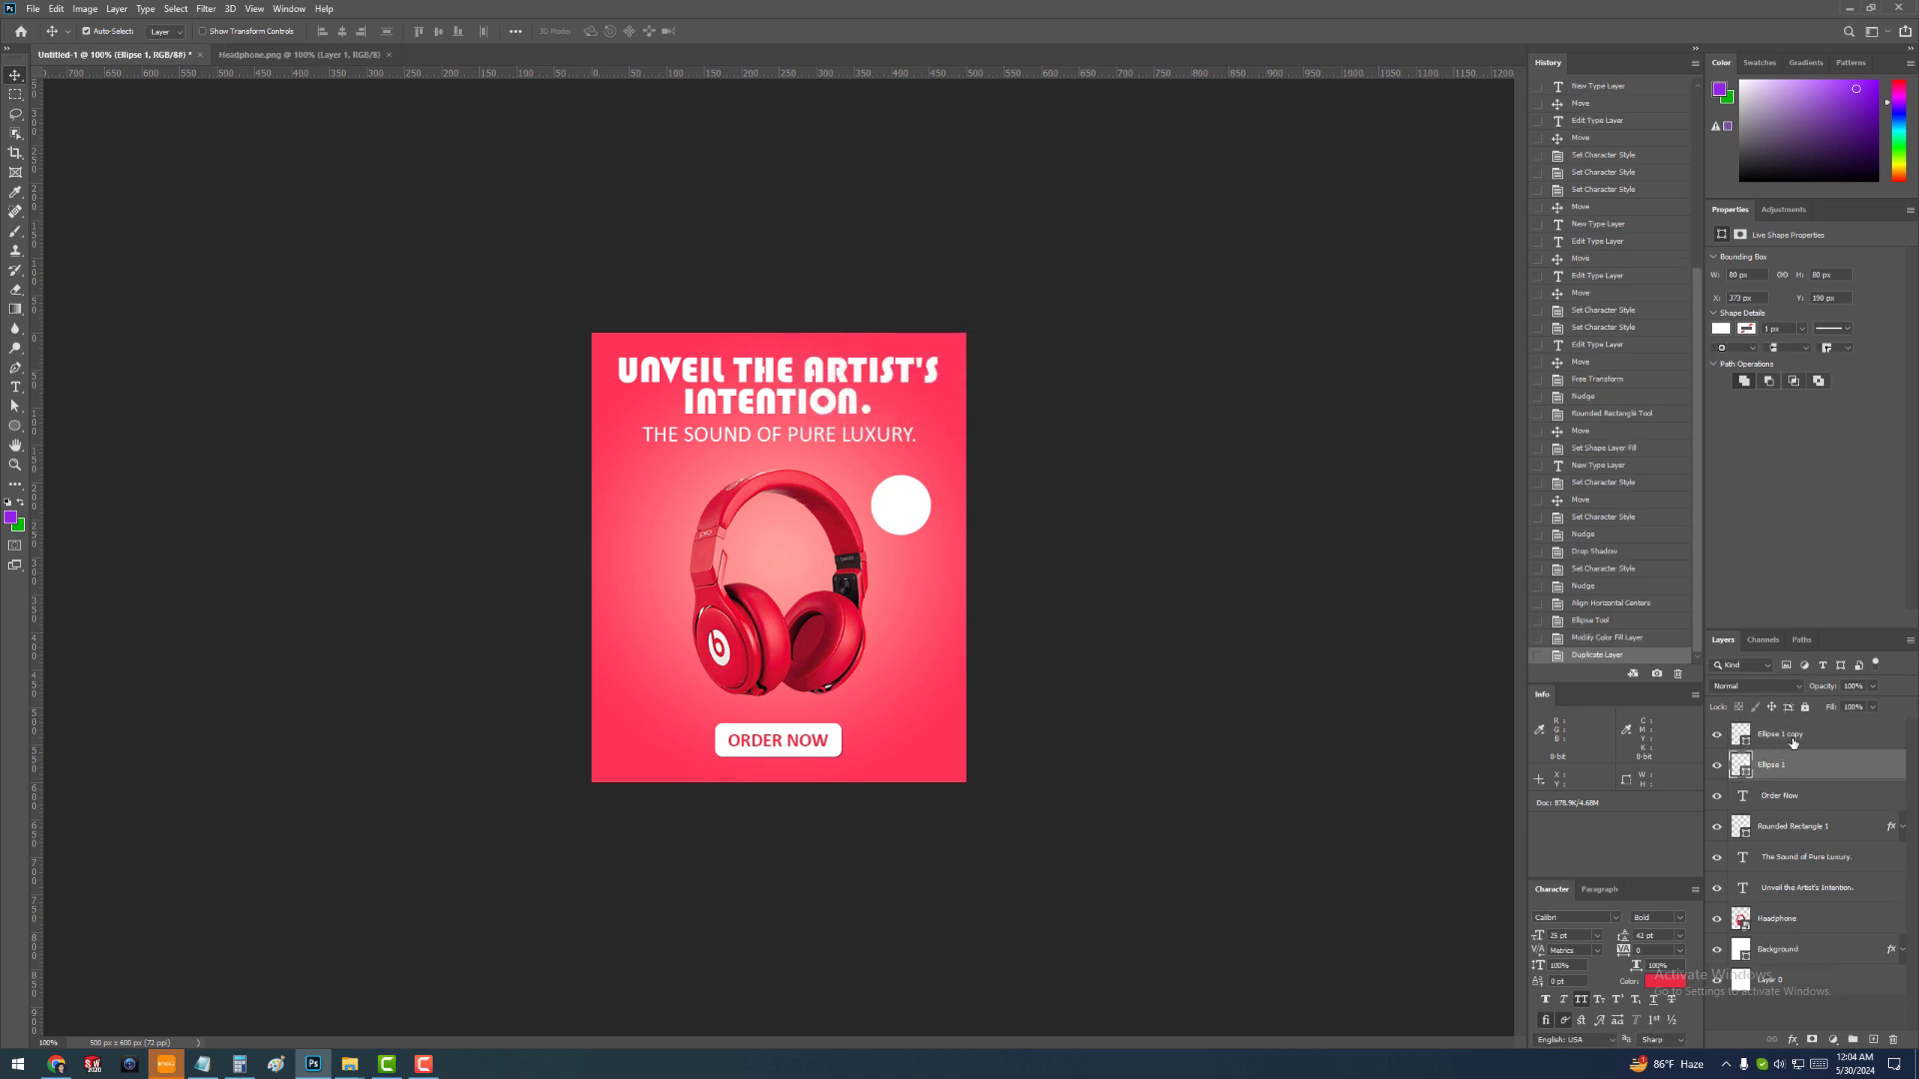
left_click(1833, 747)
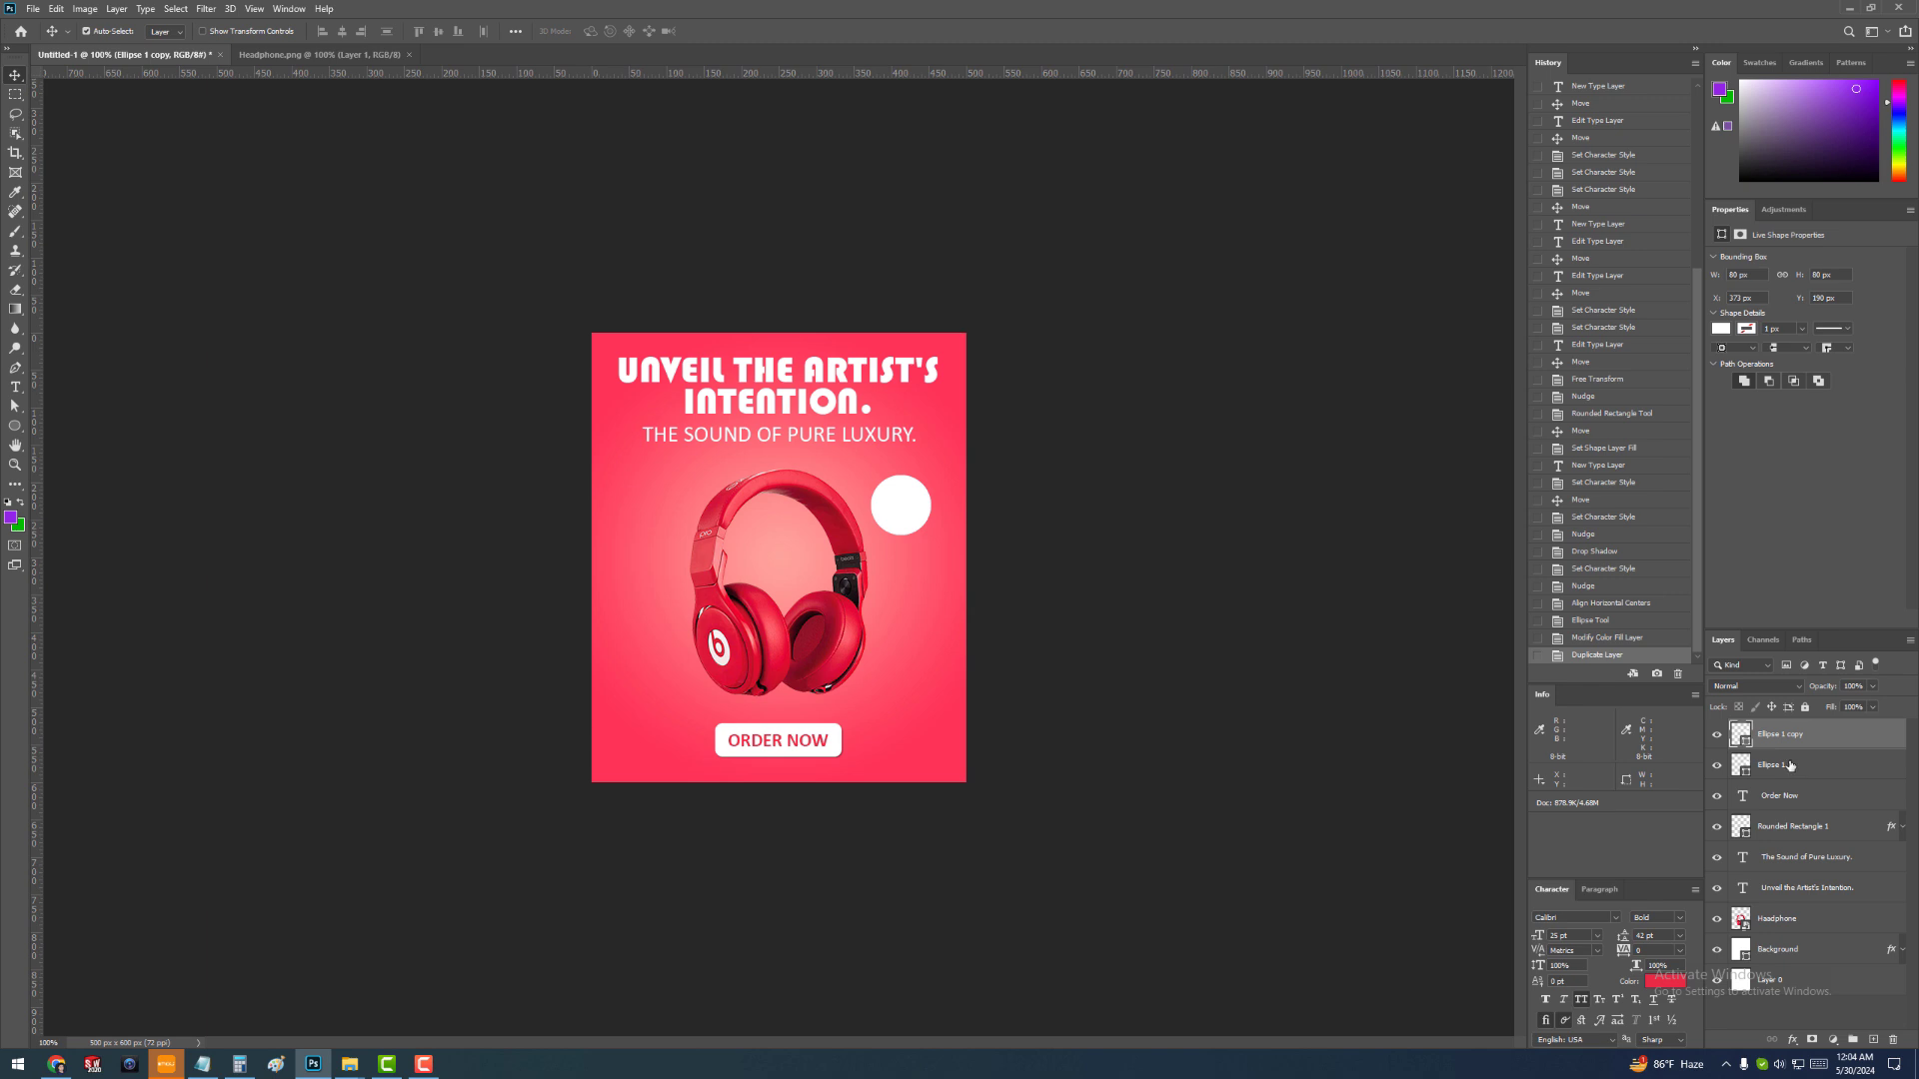
left_click(1790, 766)
left_click(1815, 745)
left_click(1718, 737)
left_click(1718, 736)
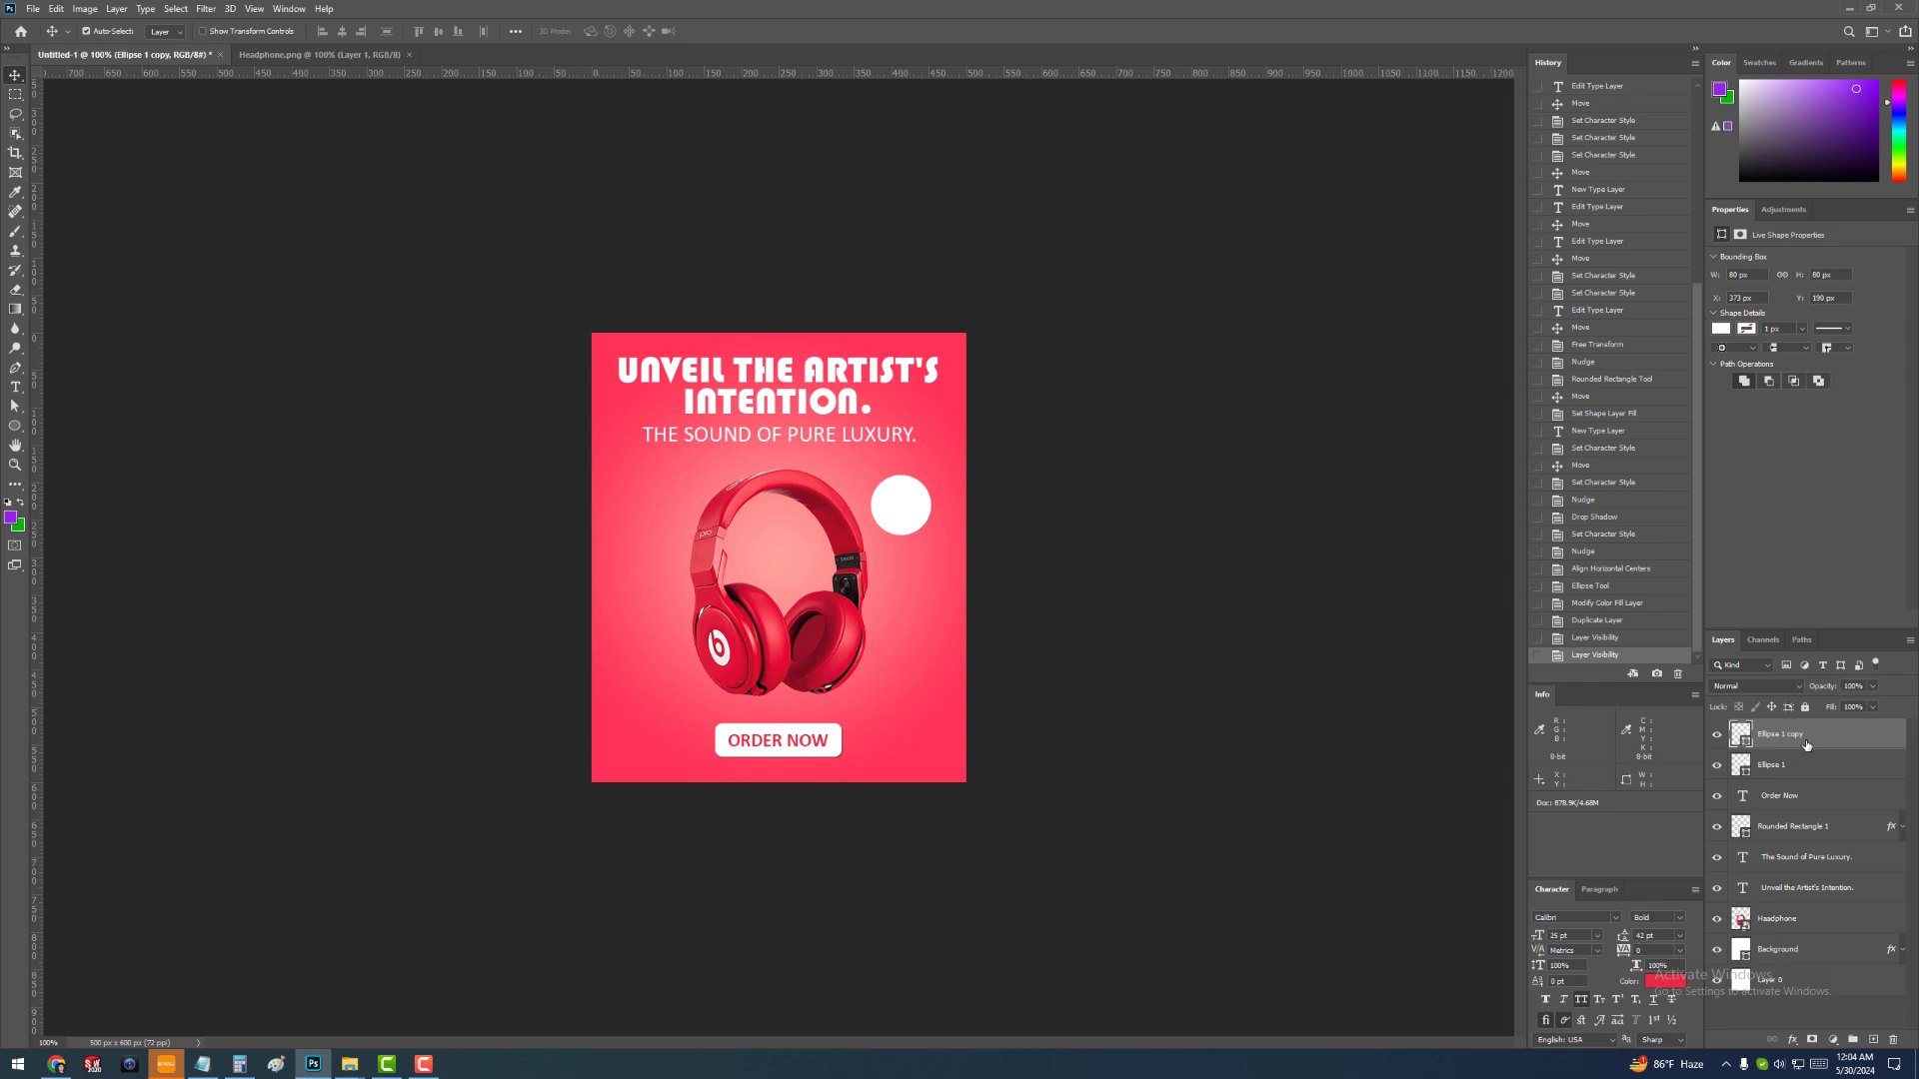
Scale the duplicated circle down around its centre to about 69 px in diameter
key("ctrl+t")
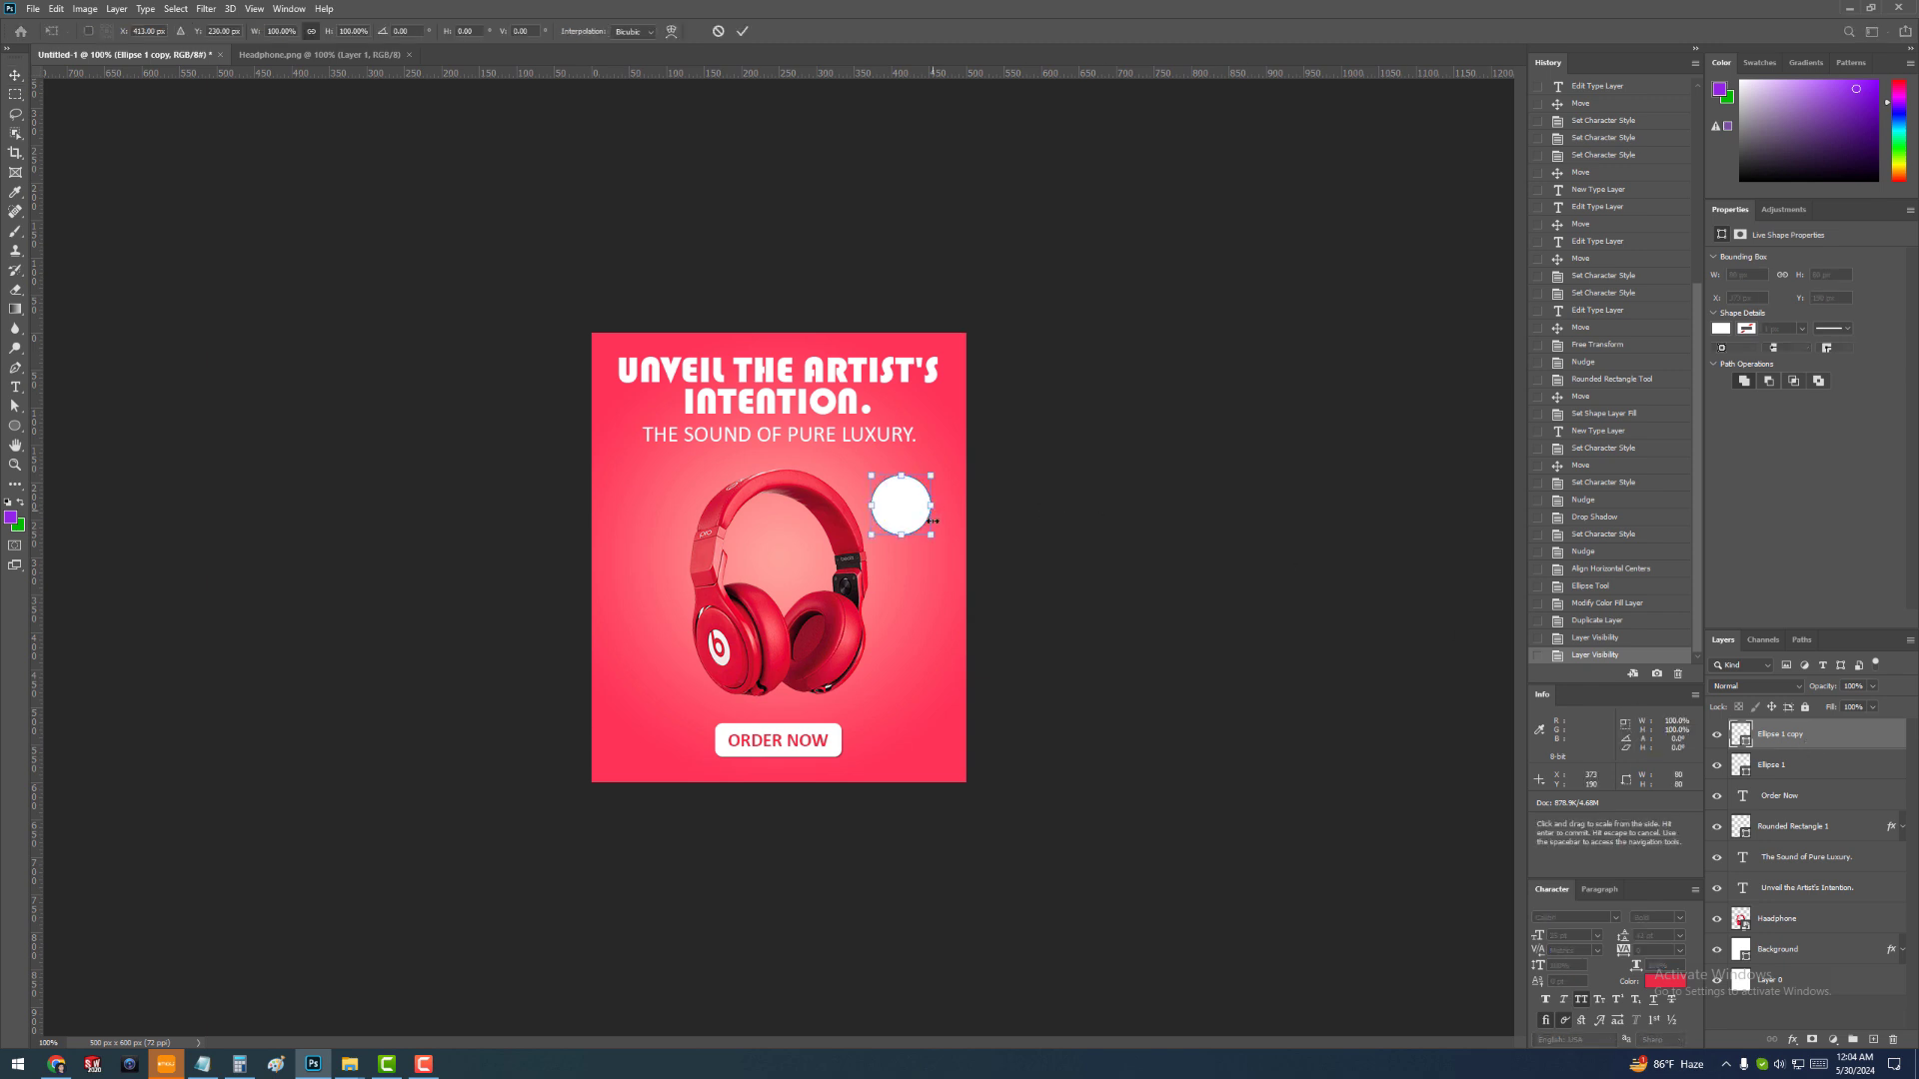
left_click_drag(929, 537, 926, 534)
key("Return")
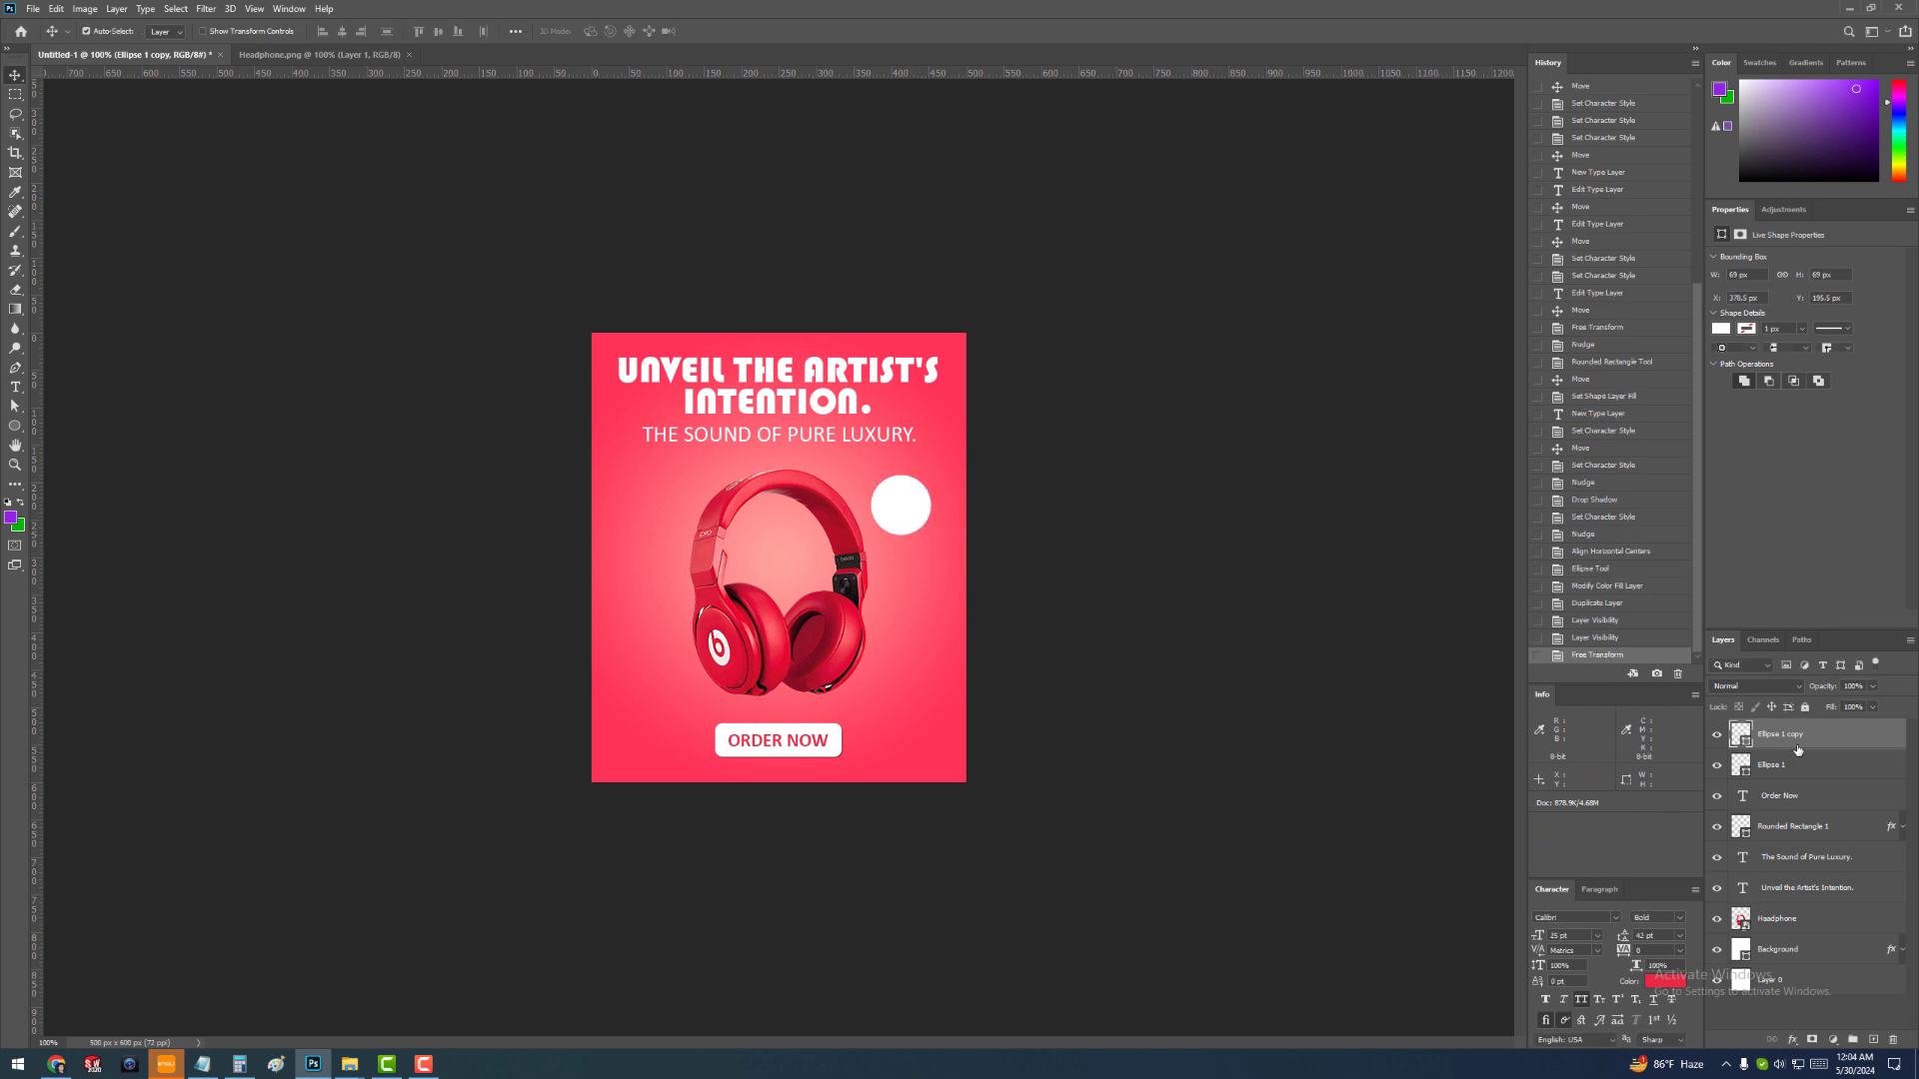
Add a 2 px outside stroke to the smaller white circle in a red sampled from the headphones (ed344c)
double_click(1885, 738)
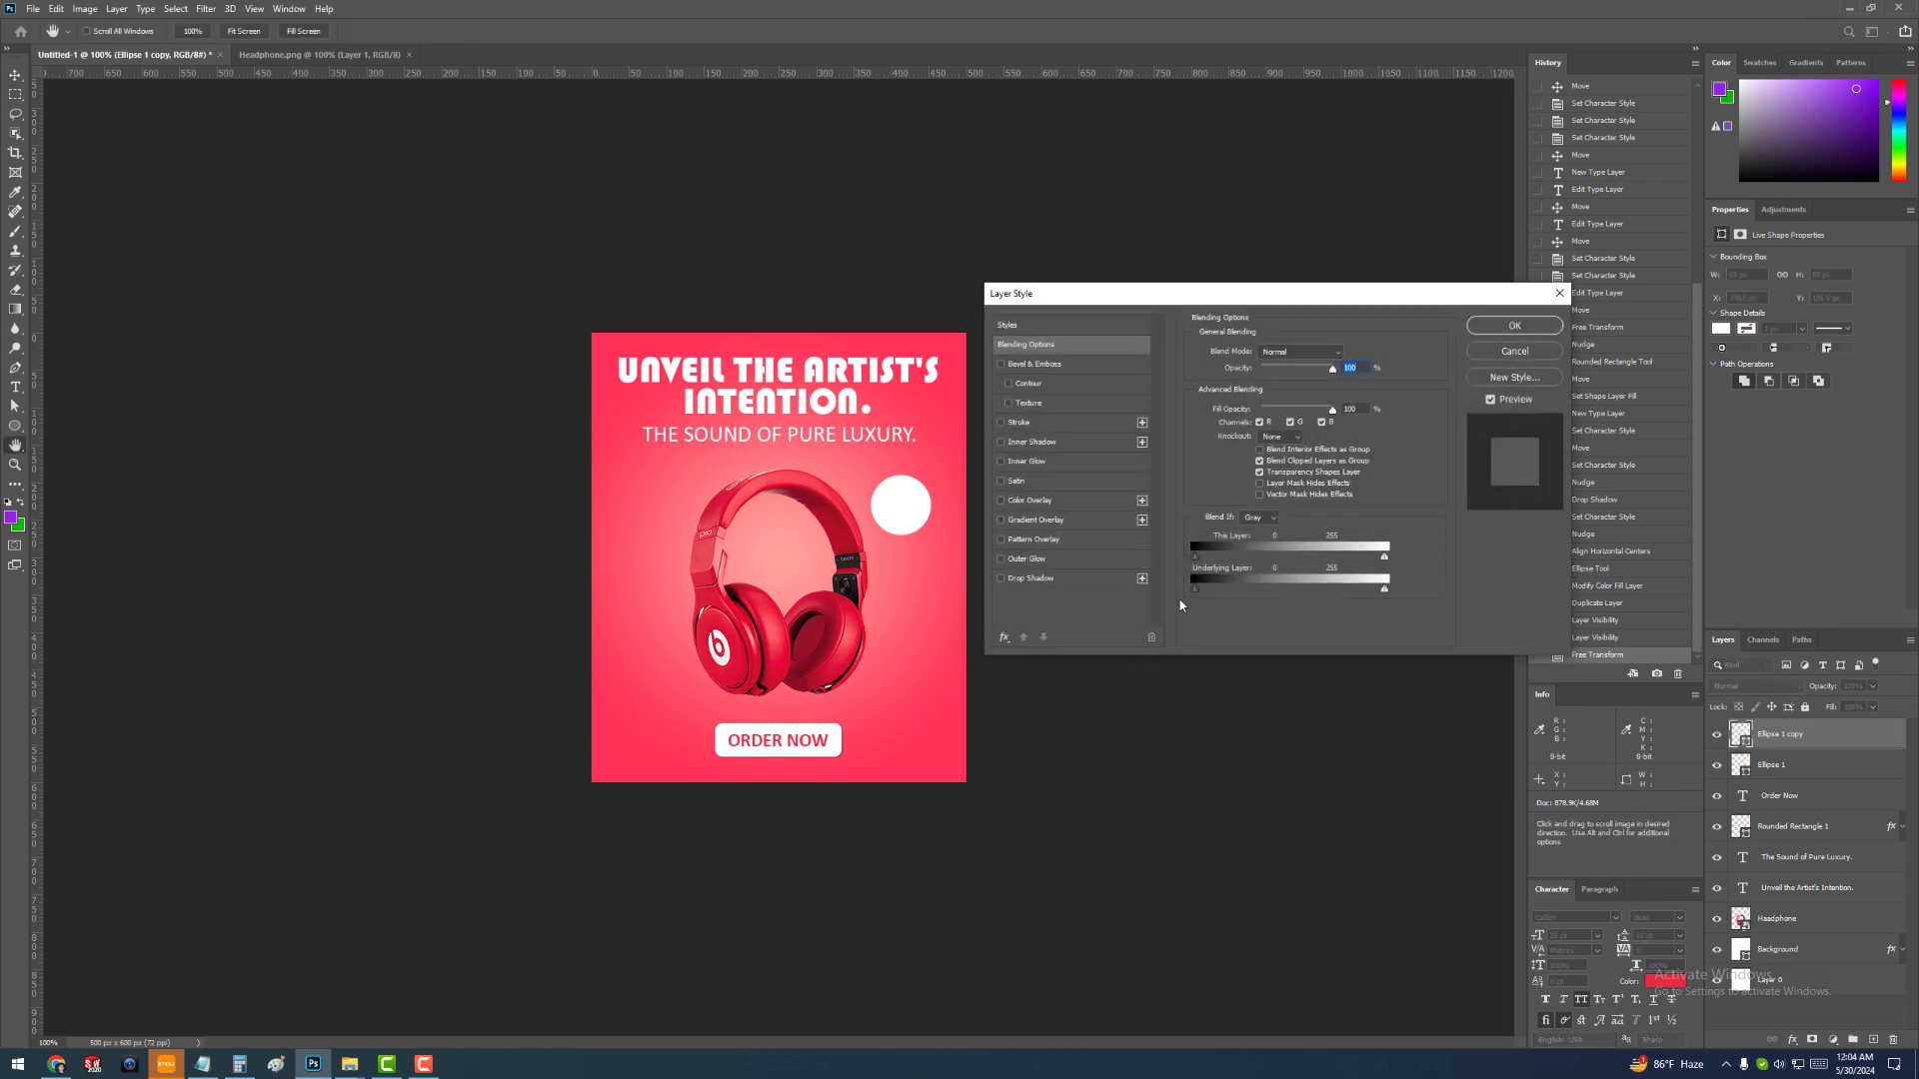
left_click(1039, 423)
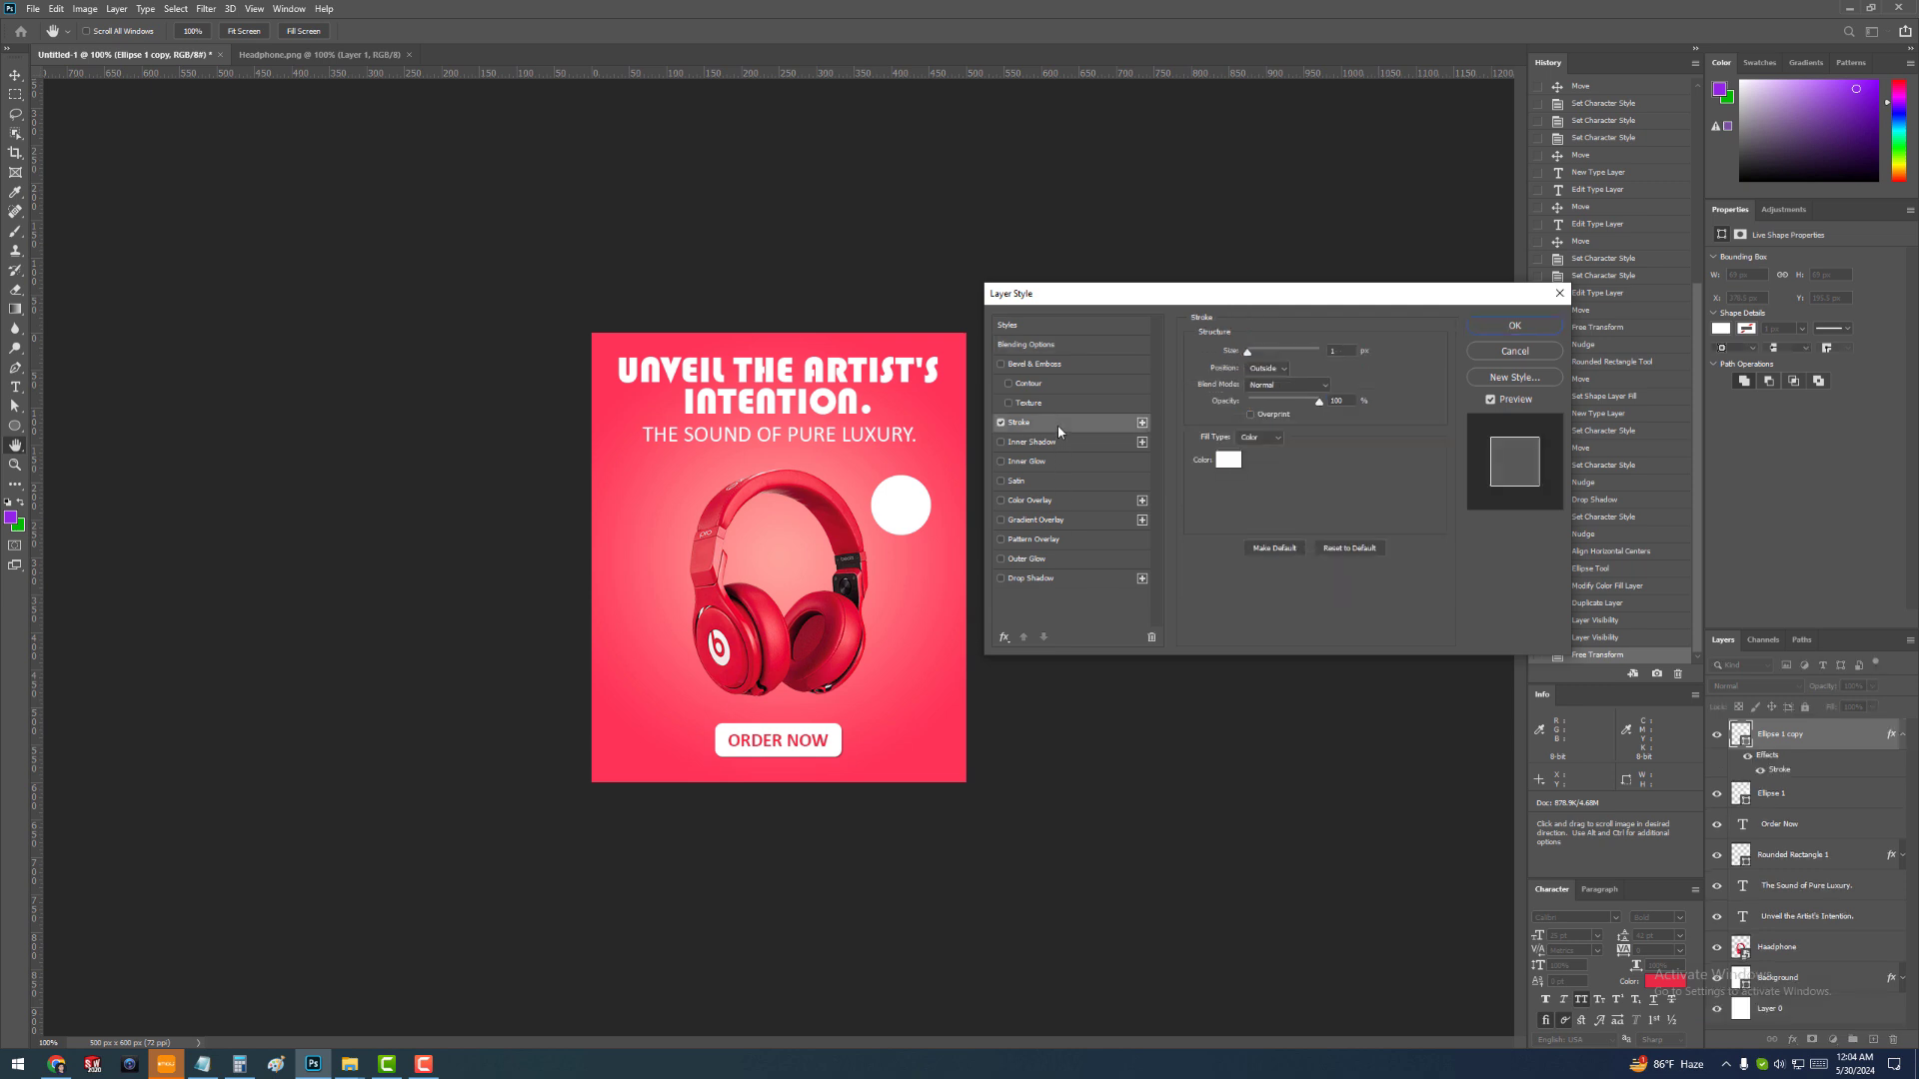
left_click(1228, 459)
mouse_move(1149, 527)
left_mouse_down()
mouse_move(1198, 493)
mouse_move(1204, 437)
left_mouse_up()
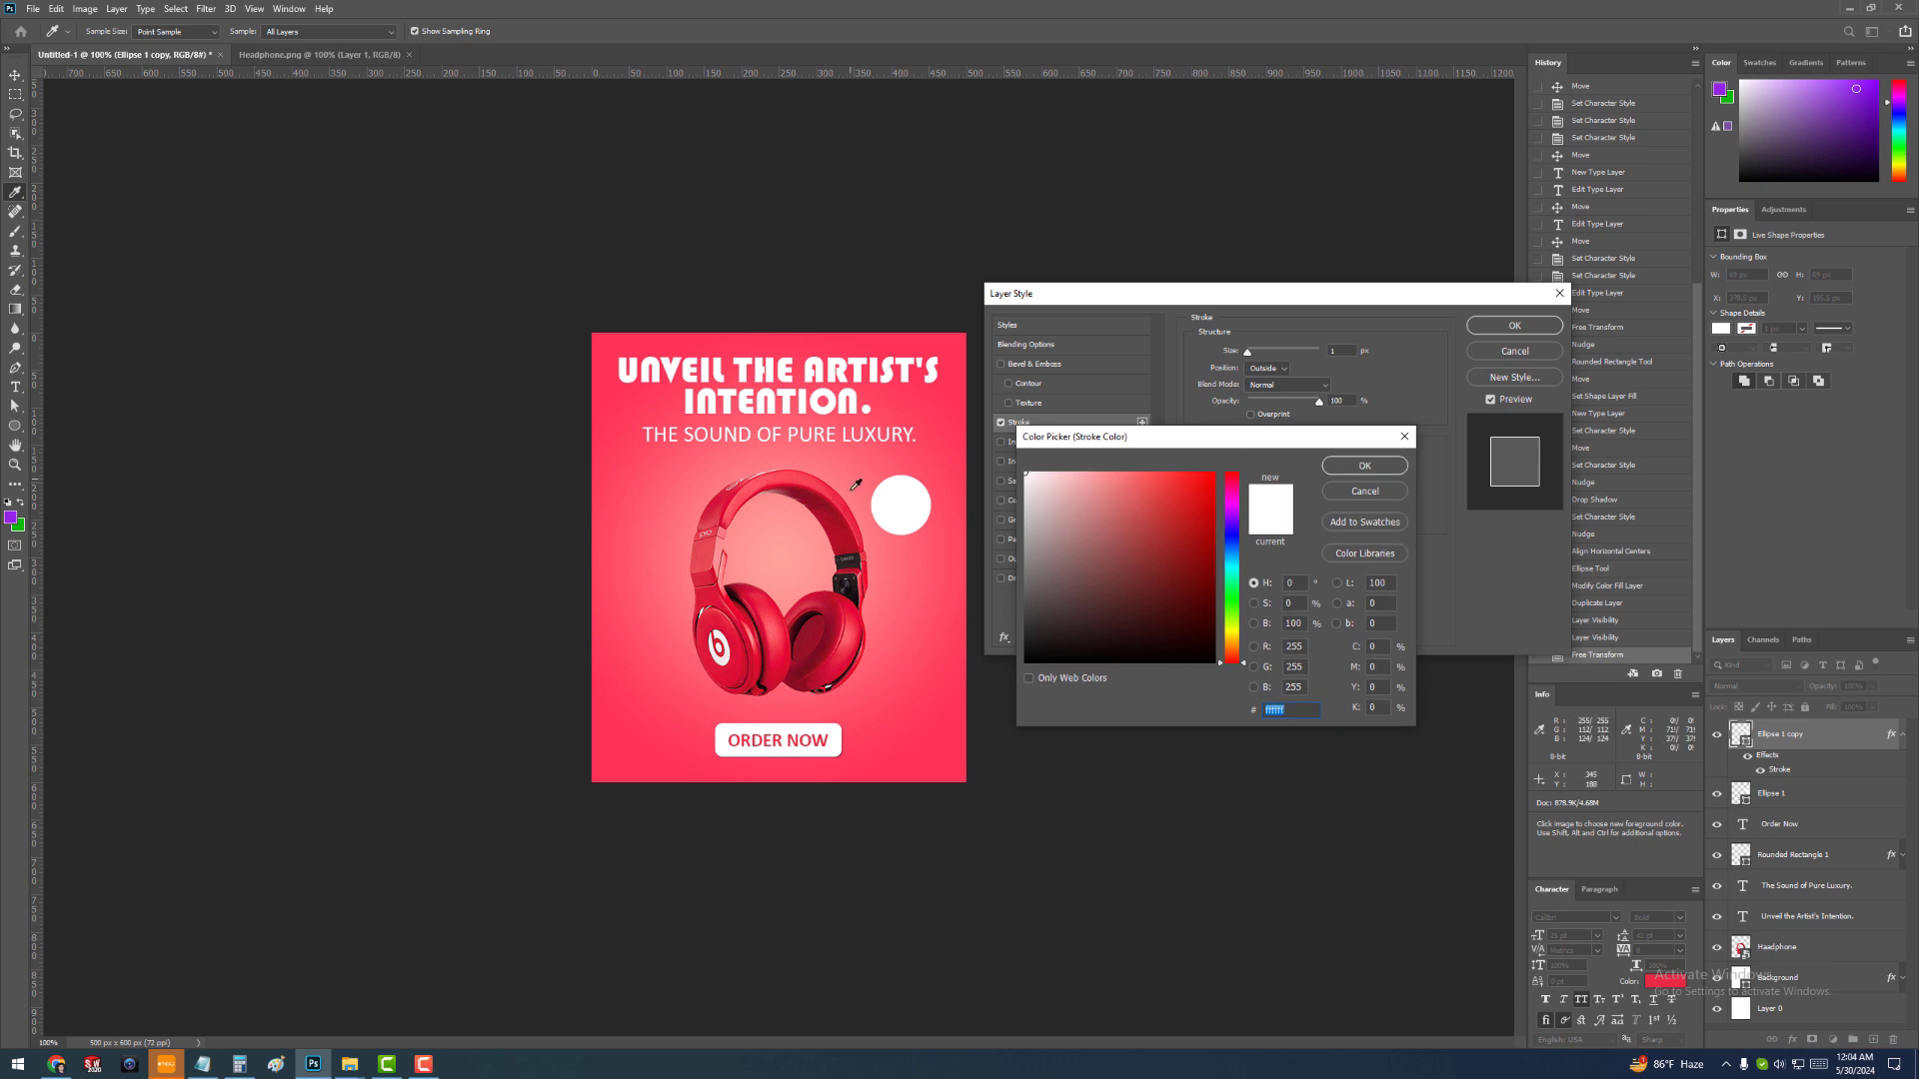
left_click(829, 669)
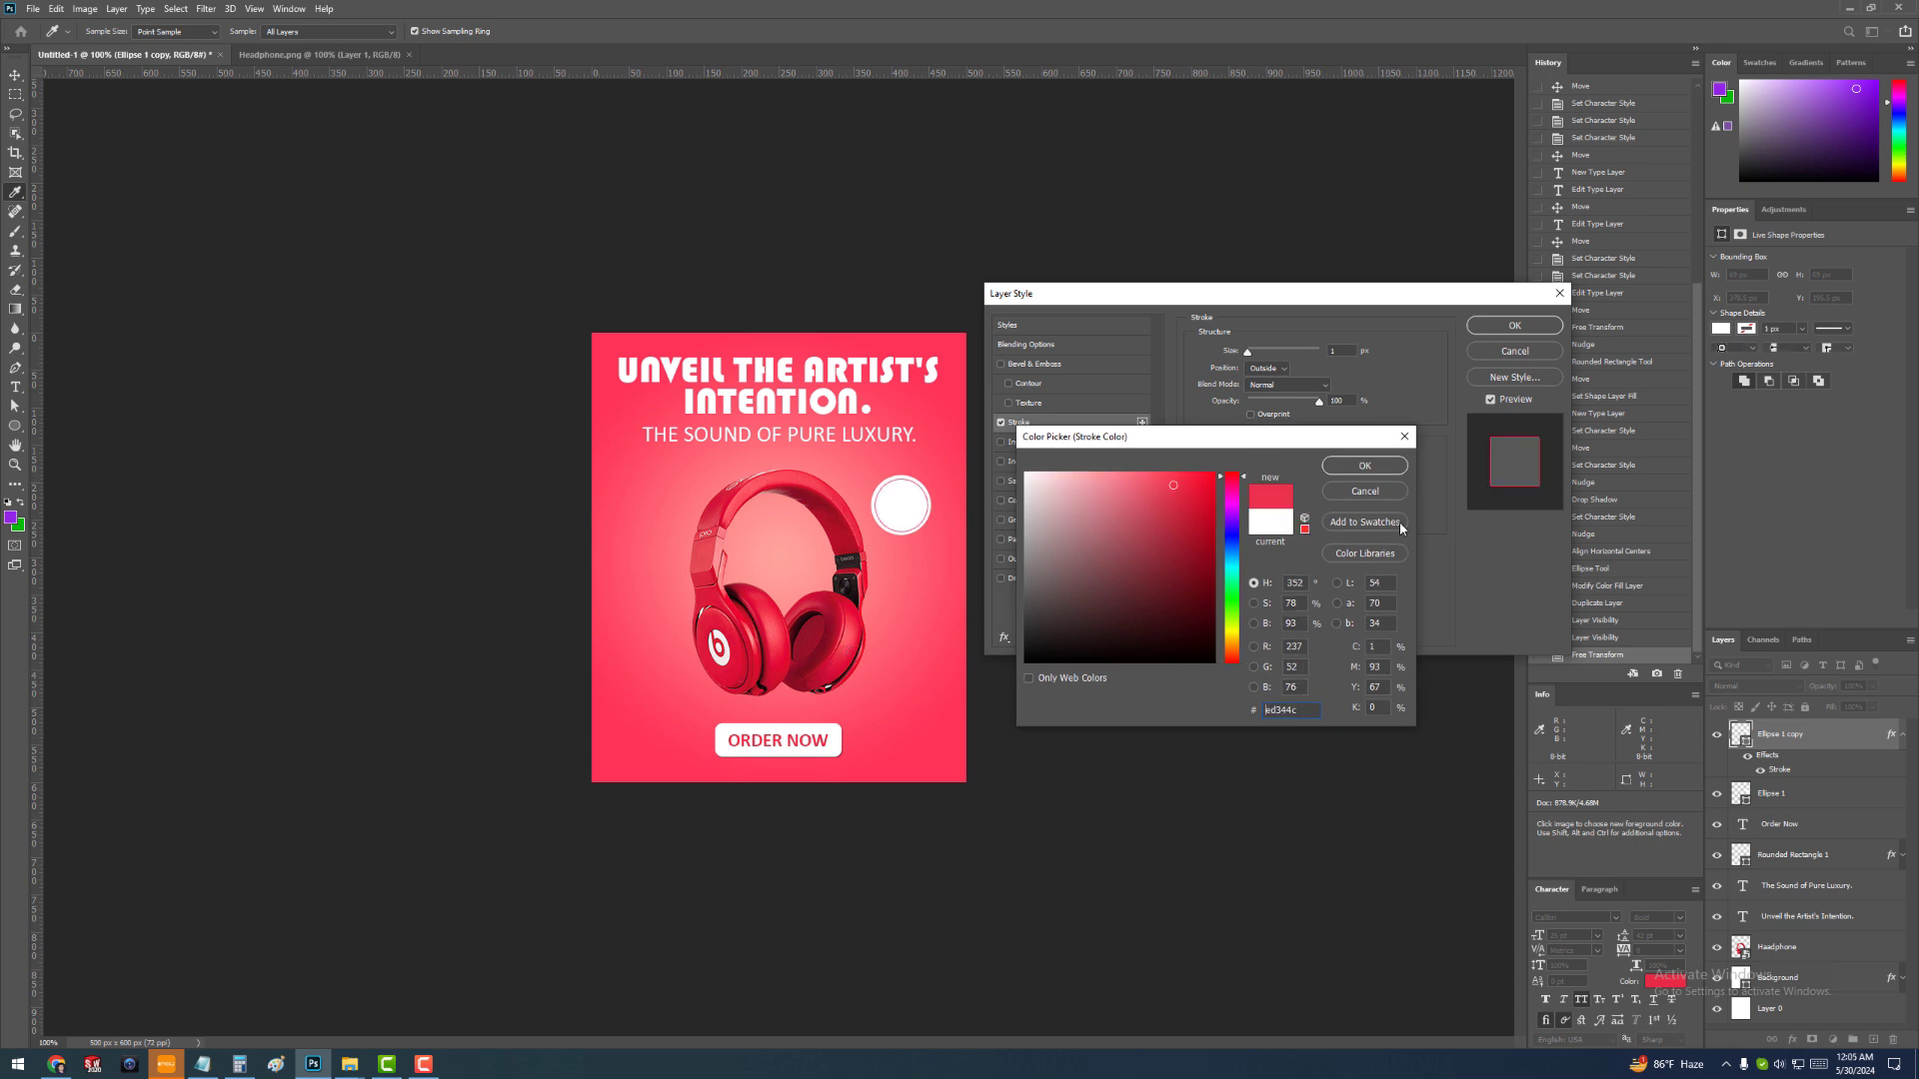
left_click(1365, 467)
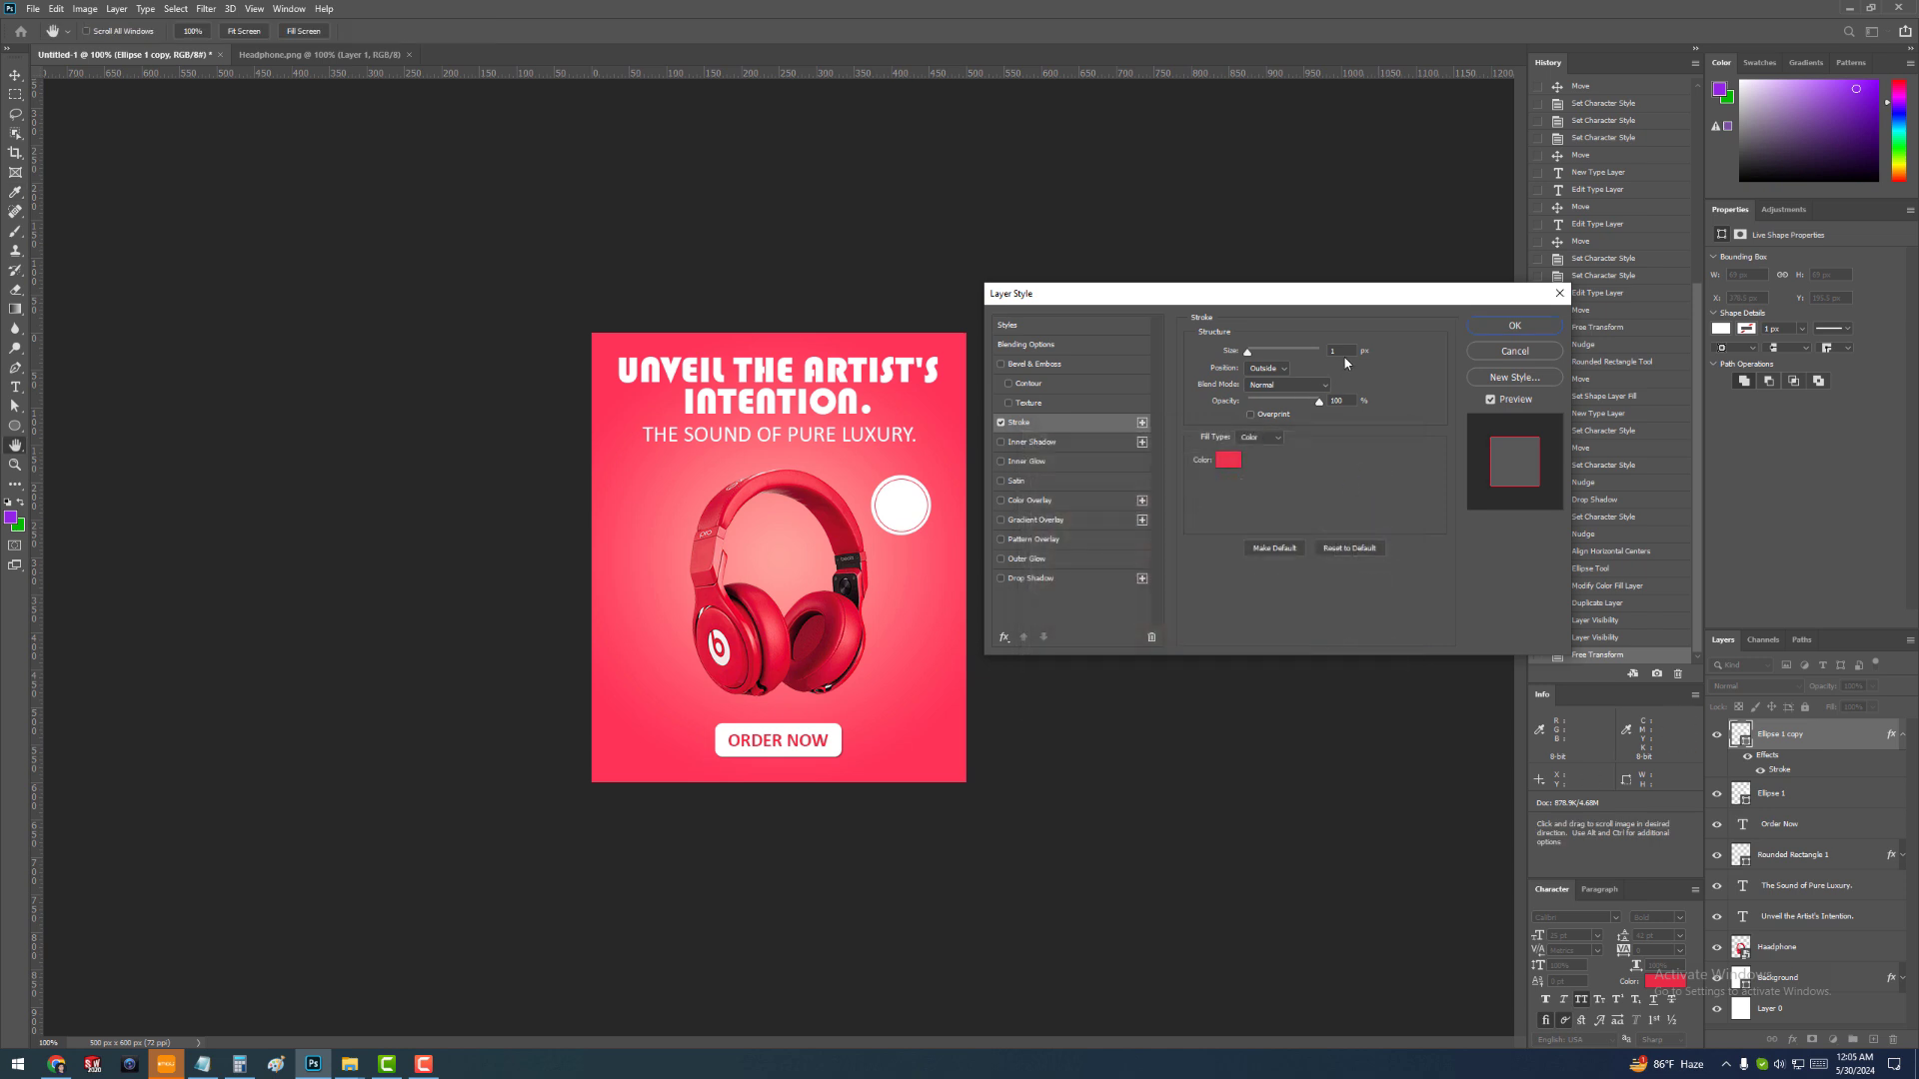
left_click_drag(1342, 351, 1245, 346)
type("2")
left_click(1514, 326)
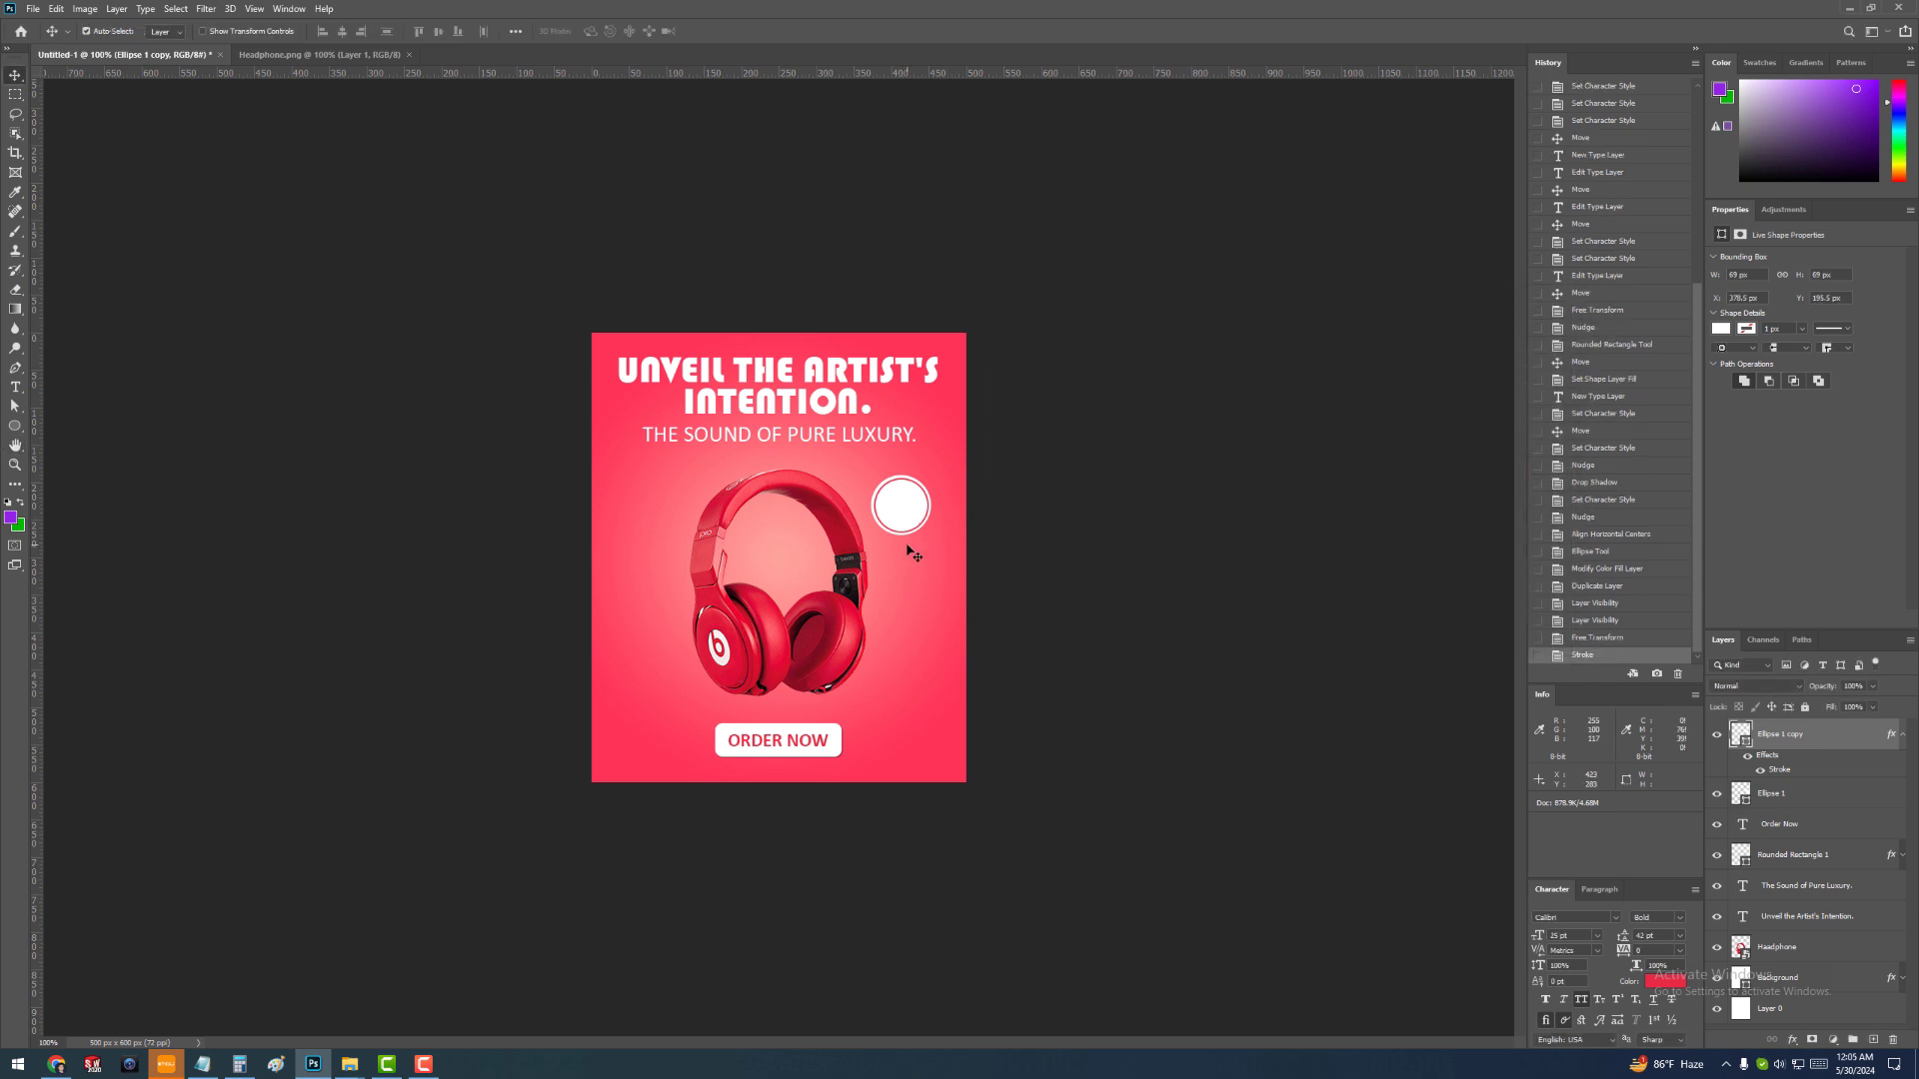
Enlarge the outer white circle around its centre to about 83 px in diameter
left_click(1809, 801)
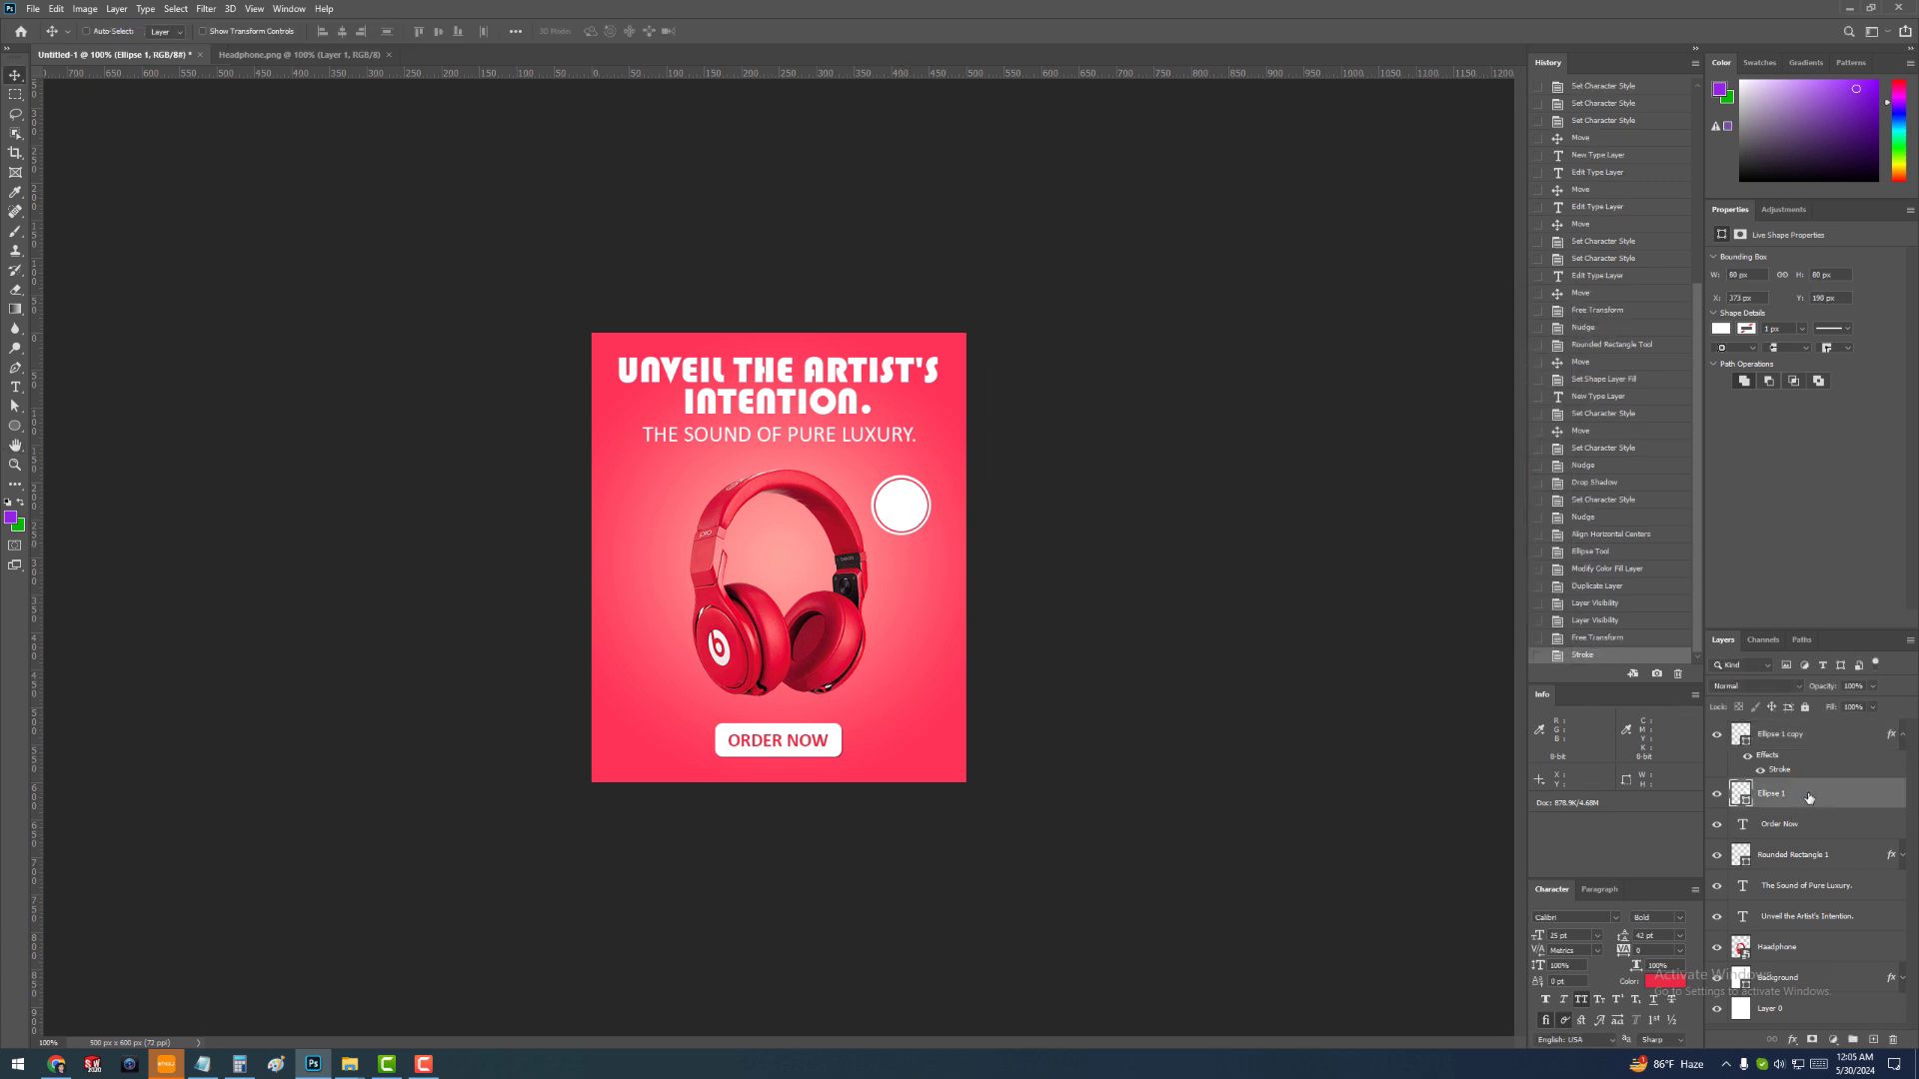
key("ctrl+t")
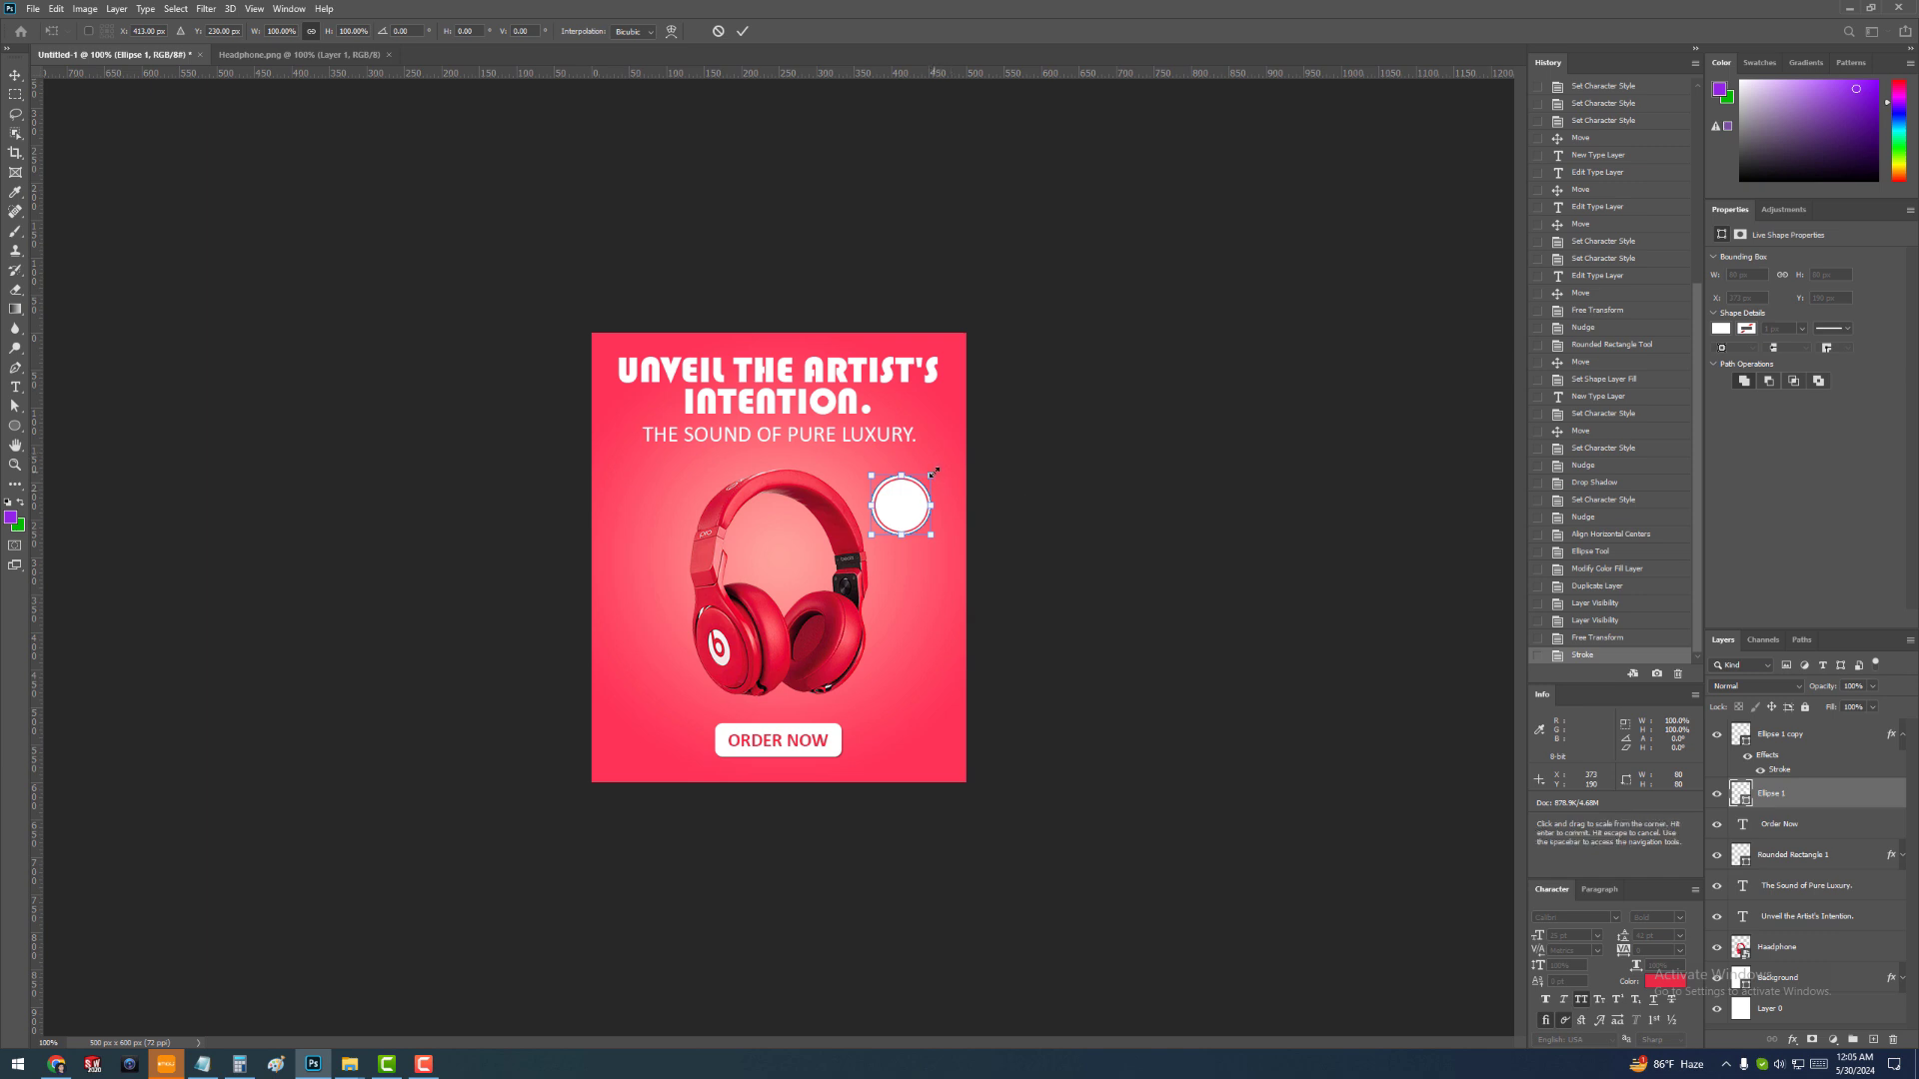
left_click_drag(932, 473, 936, 472)
key("Return")
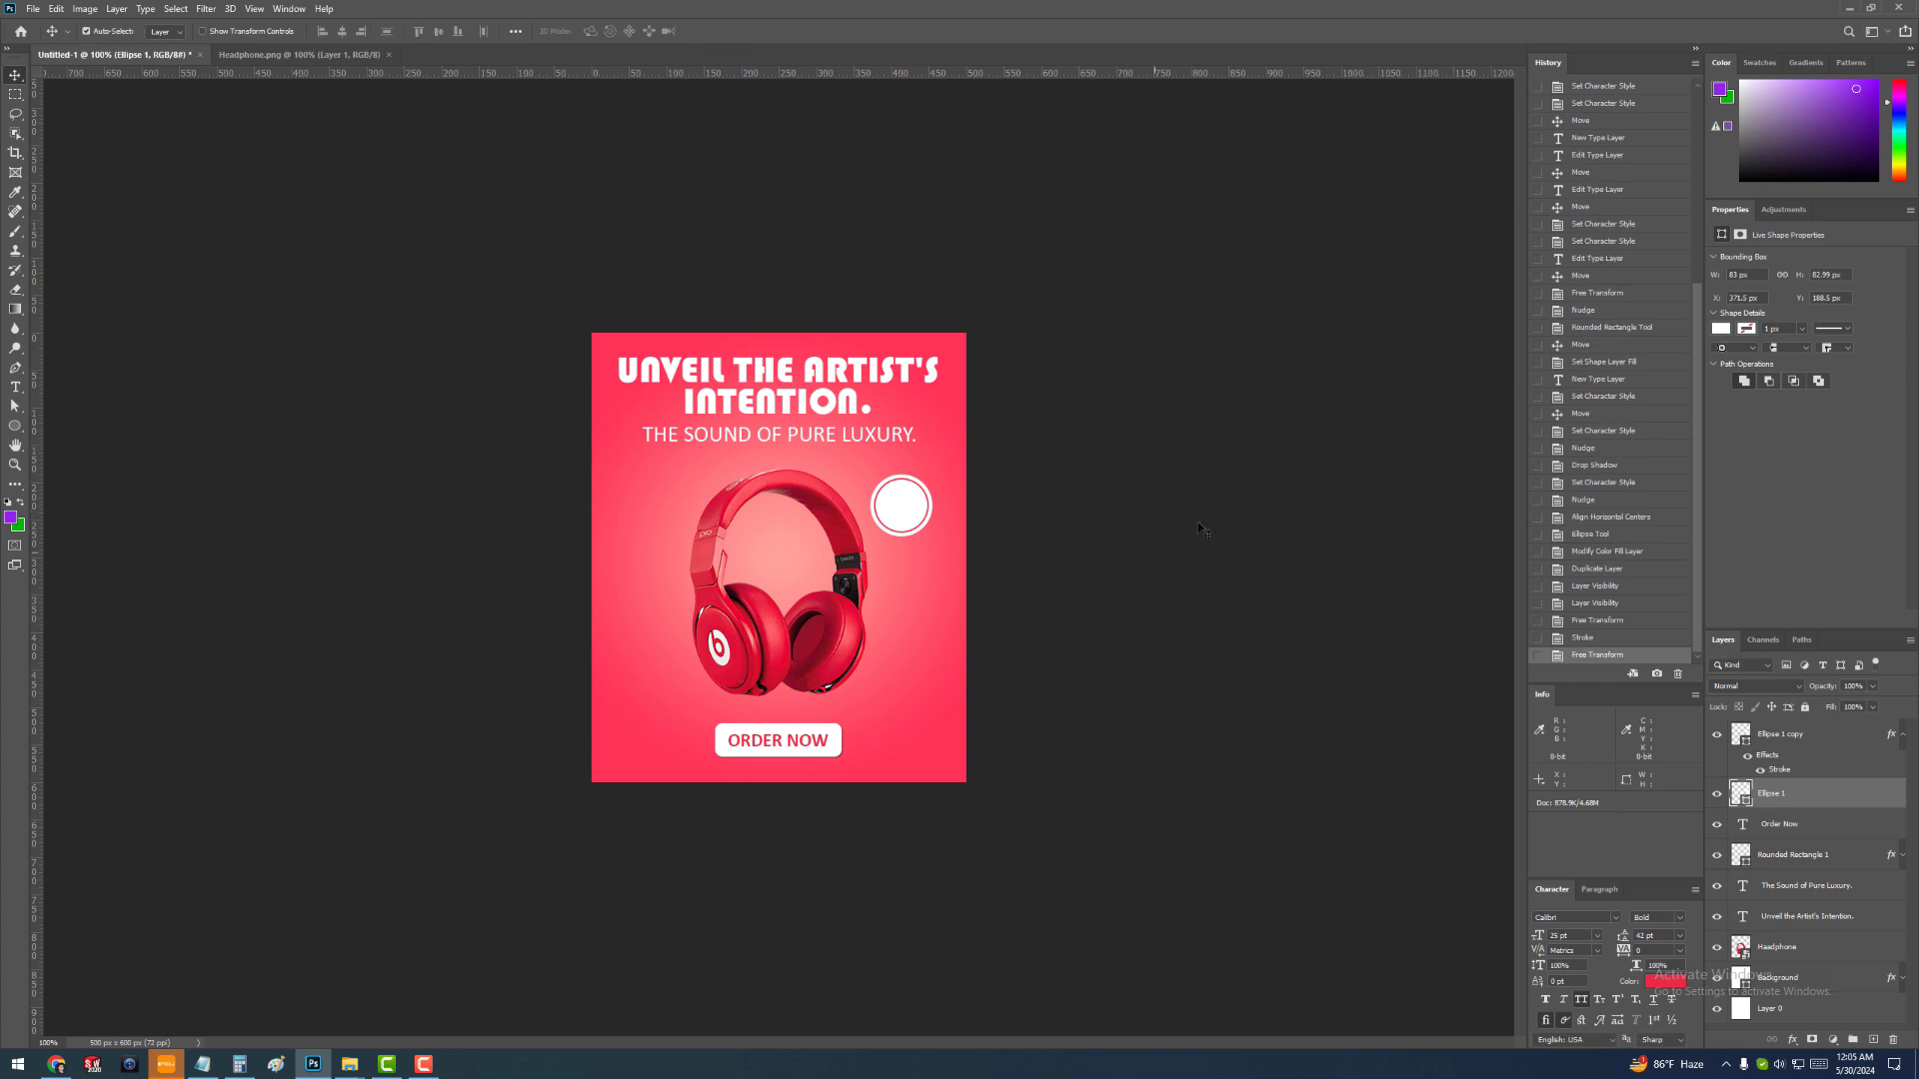
left_click(1212, 520)
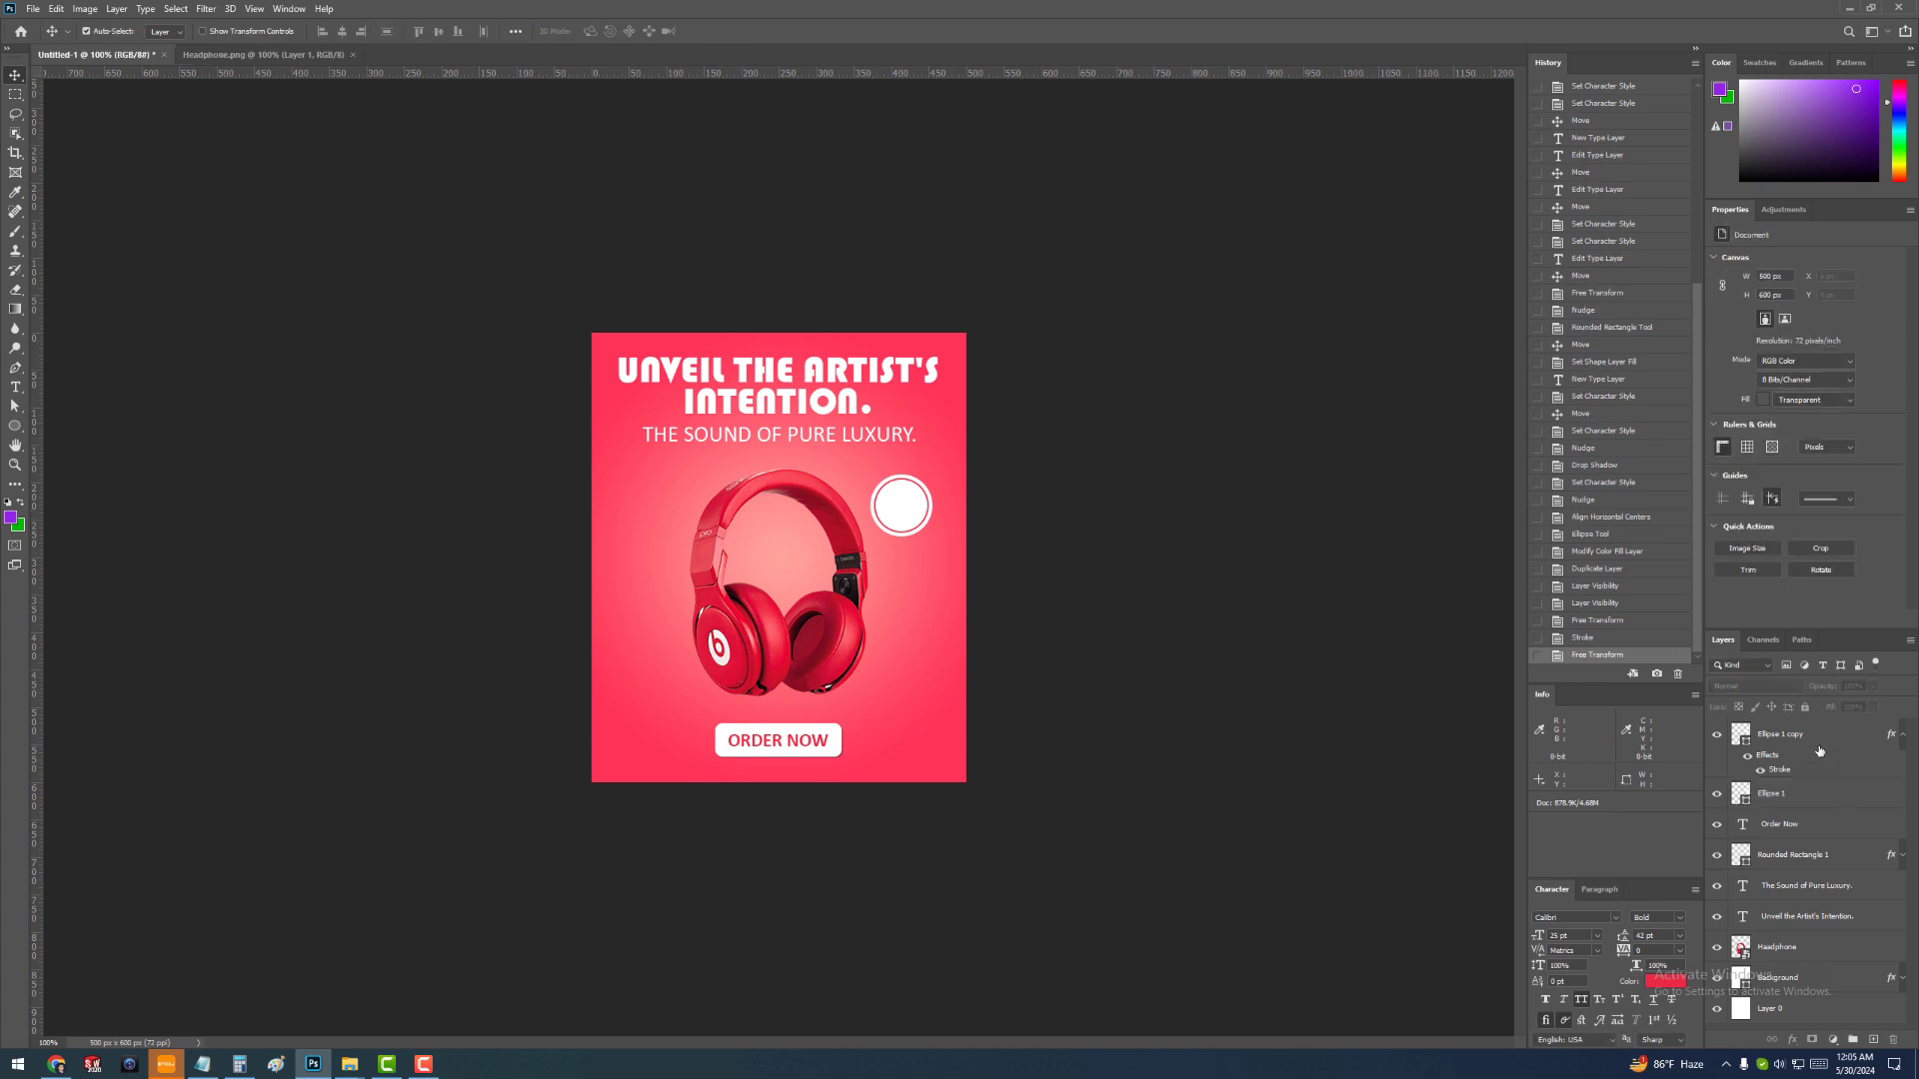
Collapse the effects of the smaller circle's layer and group both circle layers as "New Arrival"
left_click(1901, 738)
left_click(1901, 738)
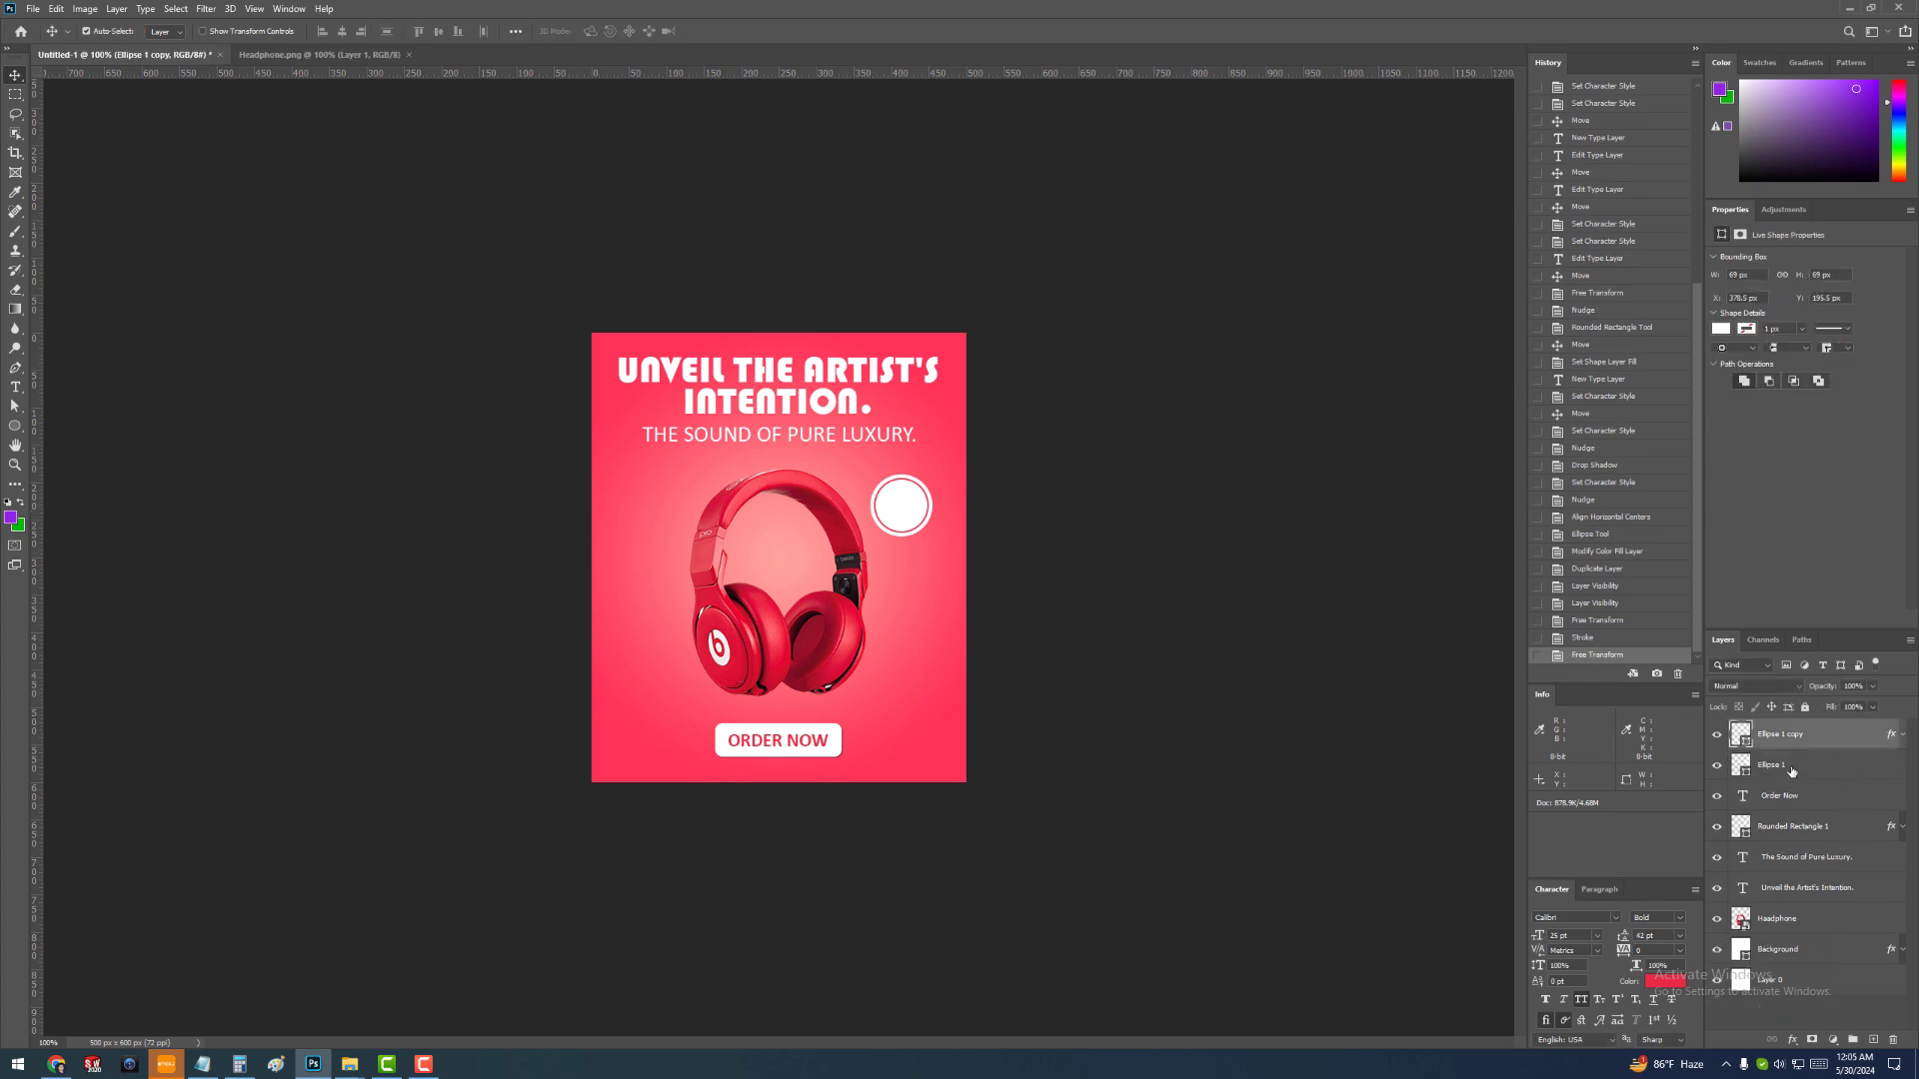
left_click(1791, 767, "shift")
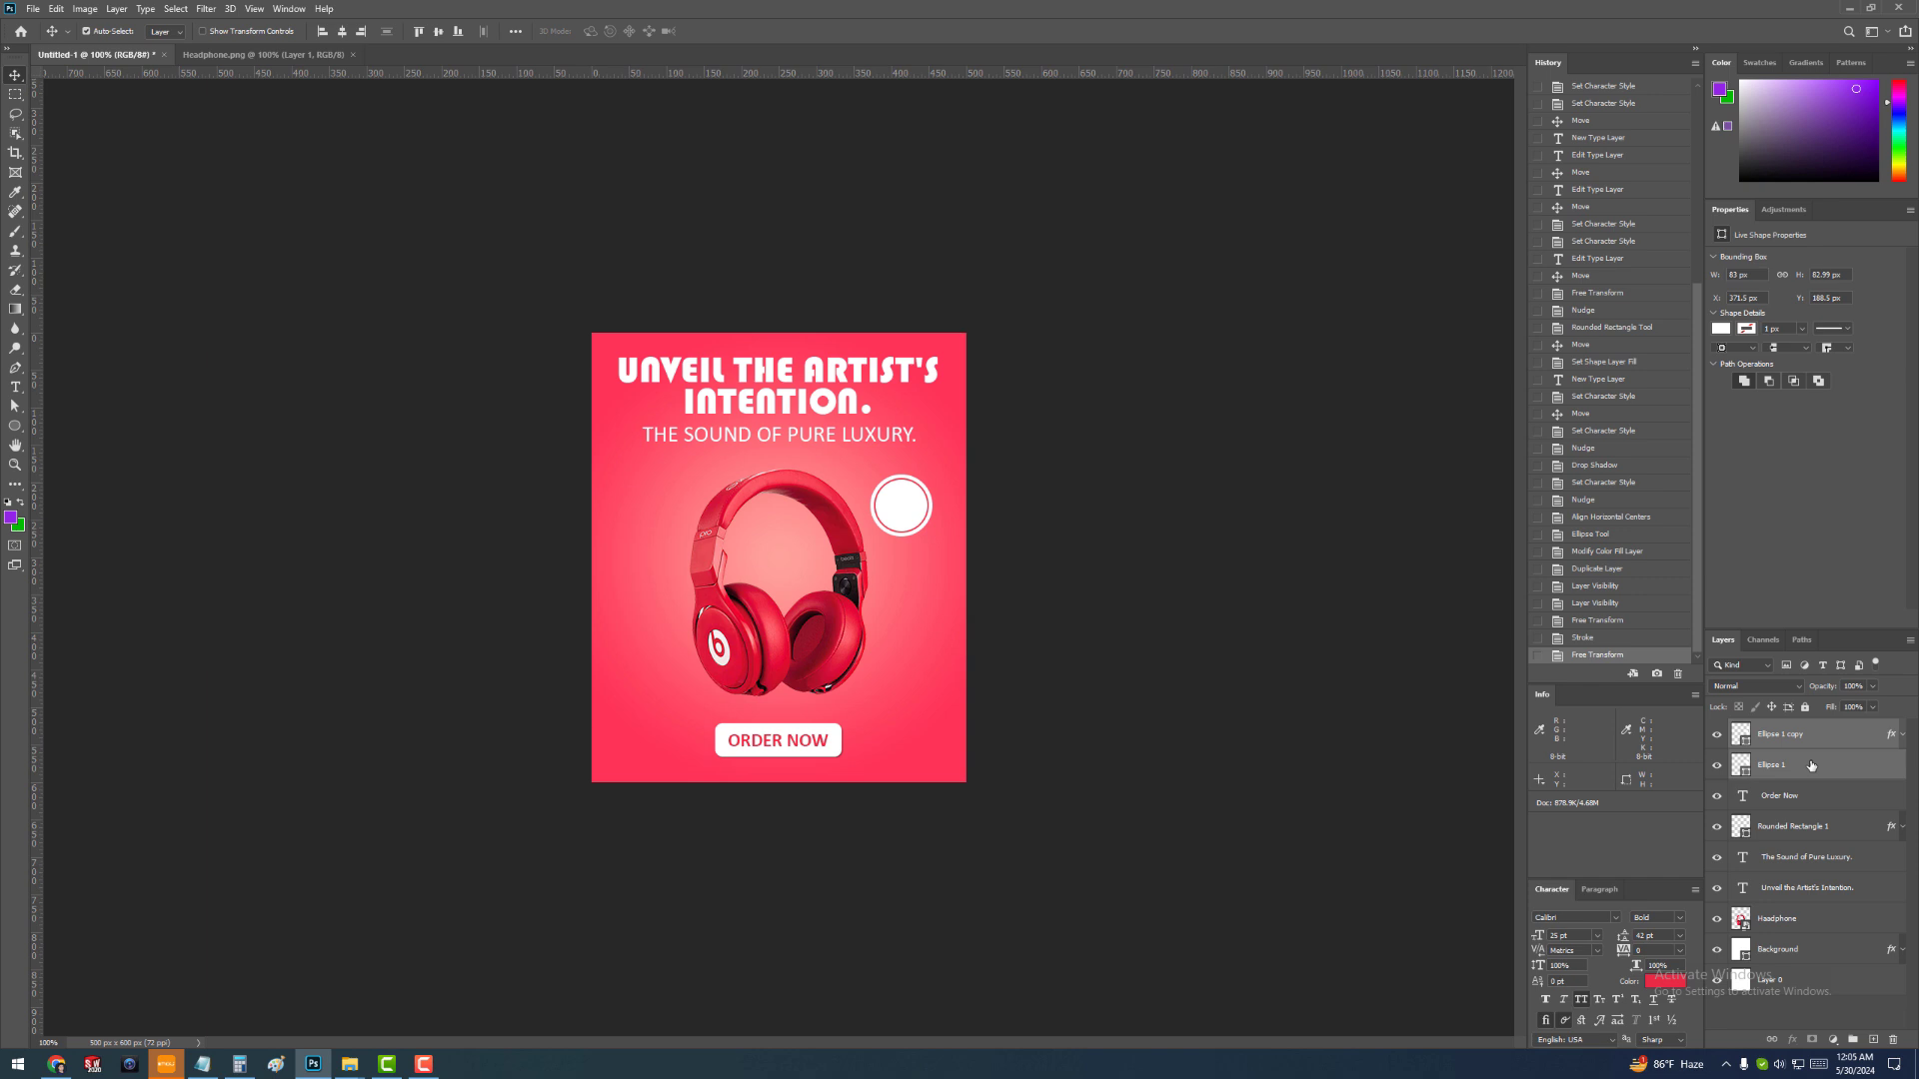
right_click(1810, 766)
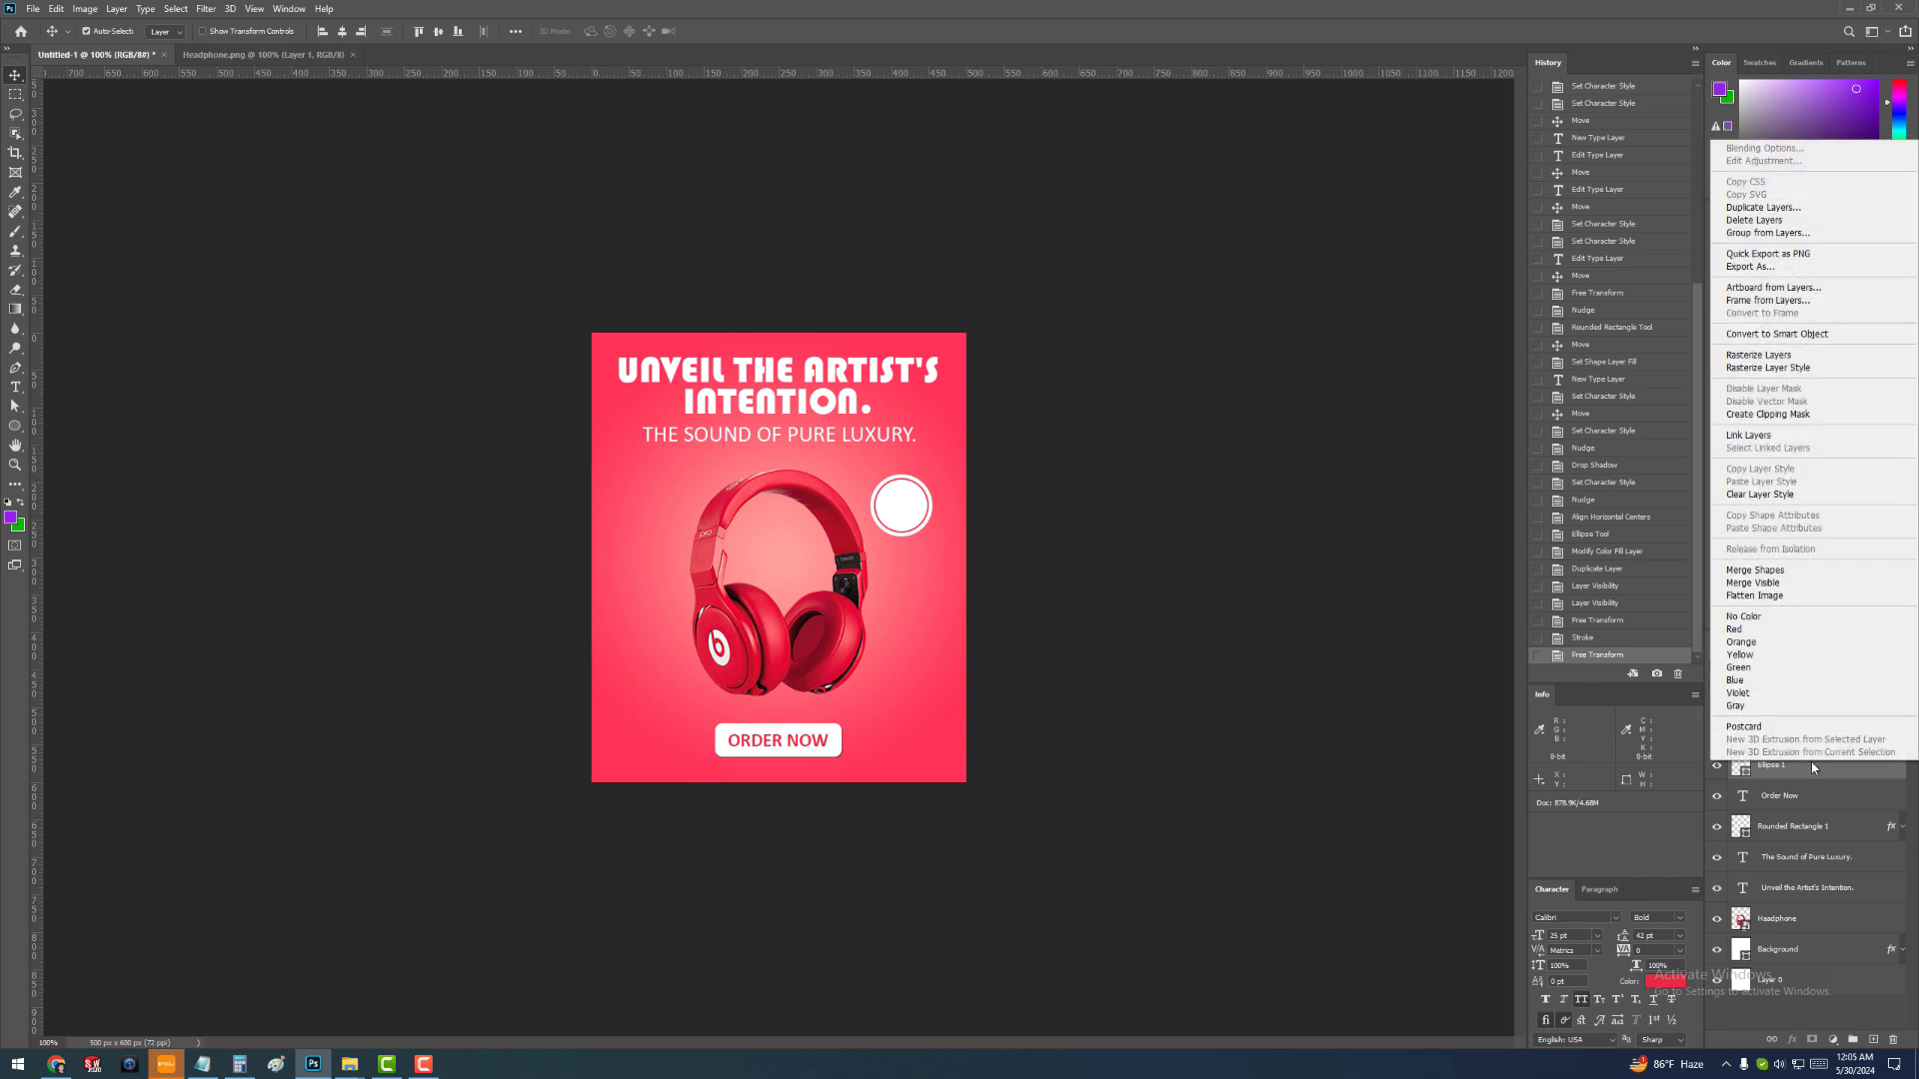
left_click(1807, 238)
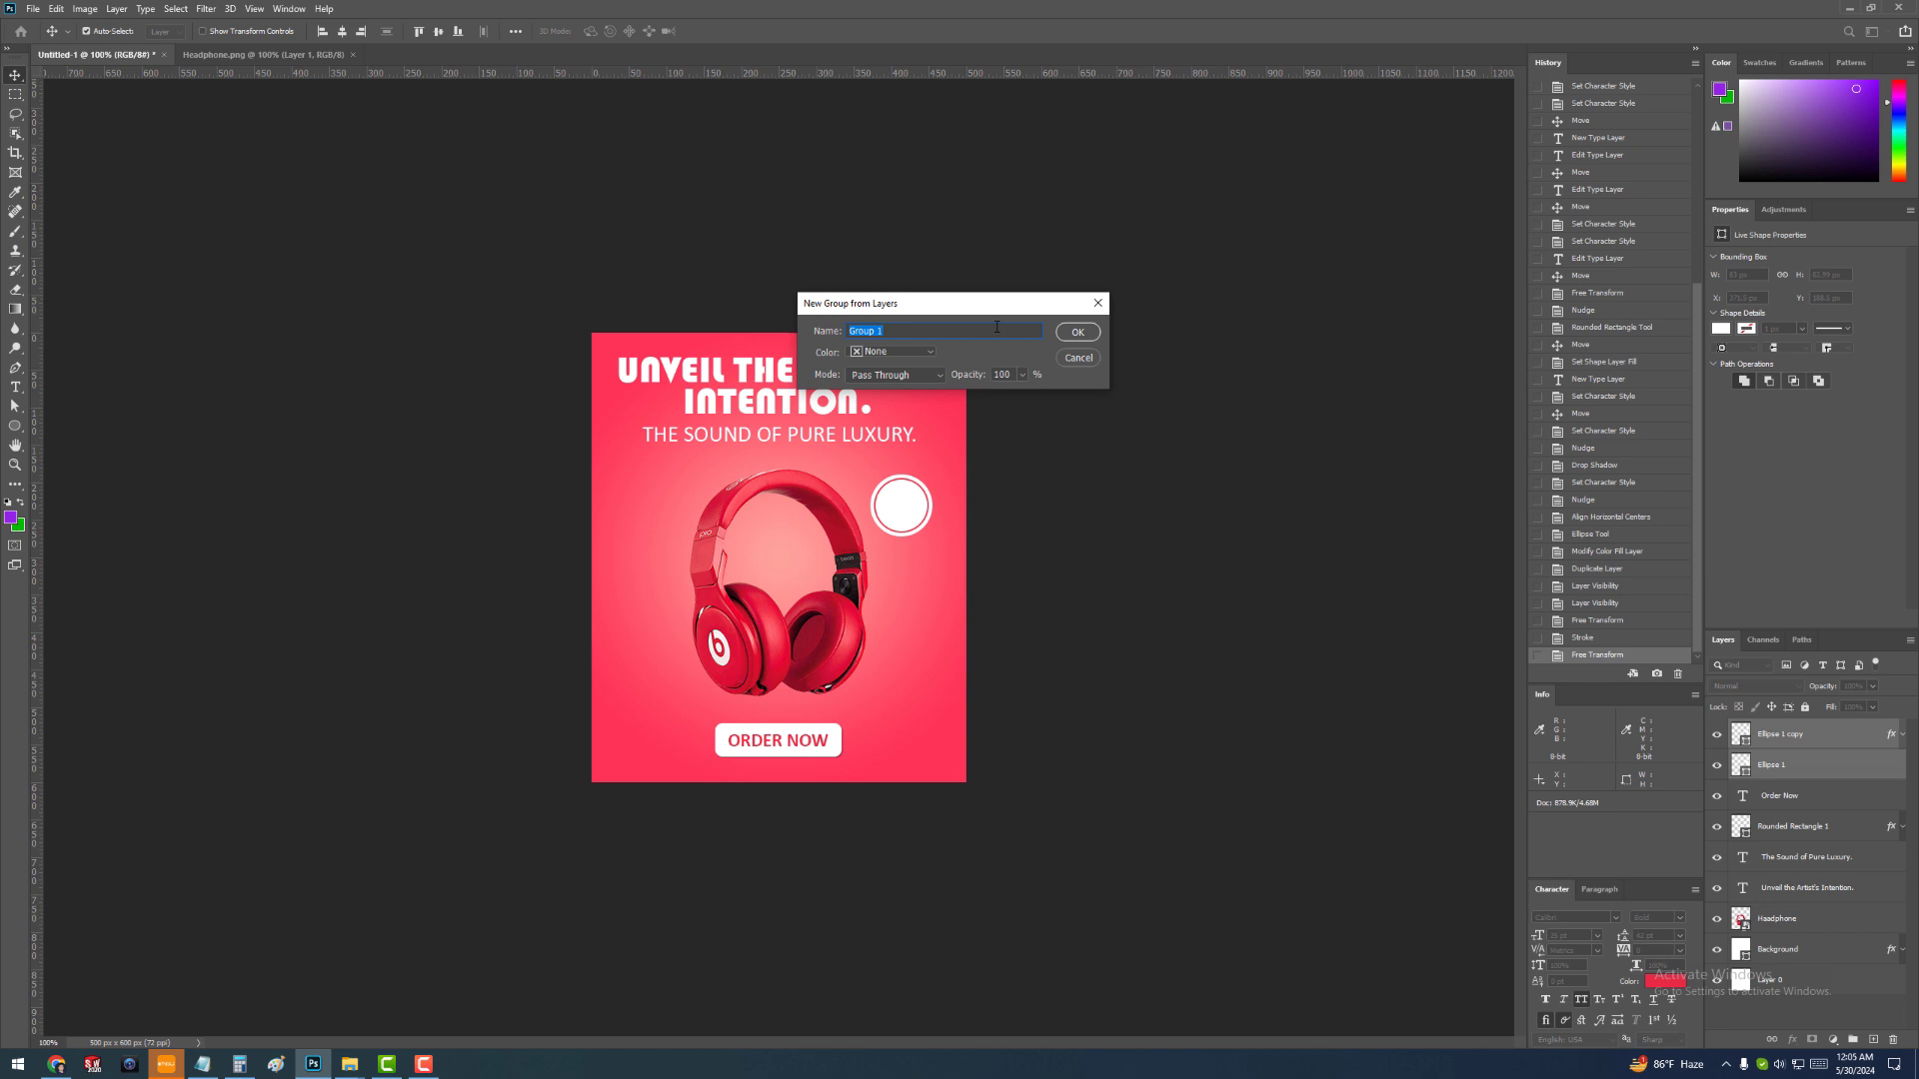
type("New Arrival")
left_click(1078, 332)
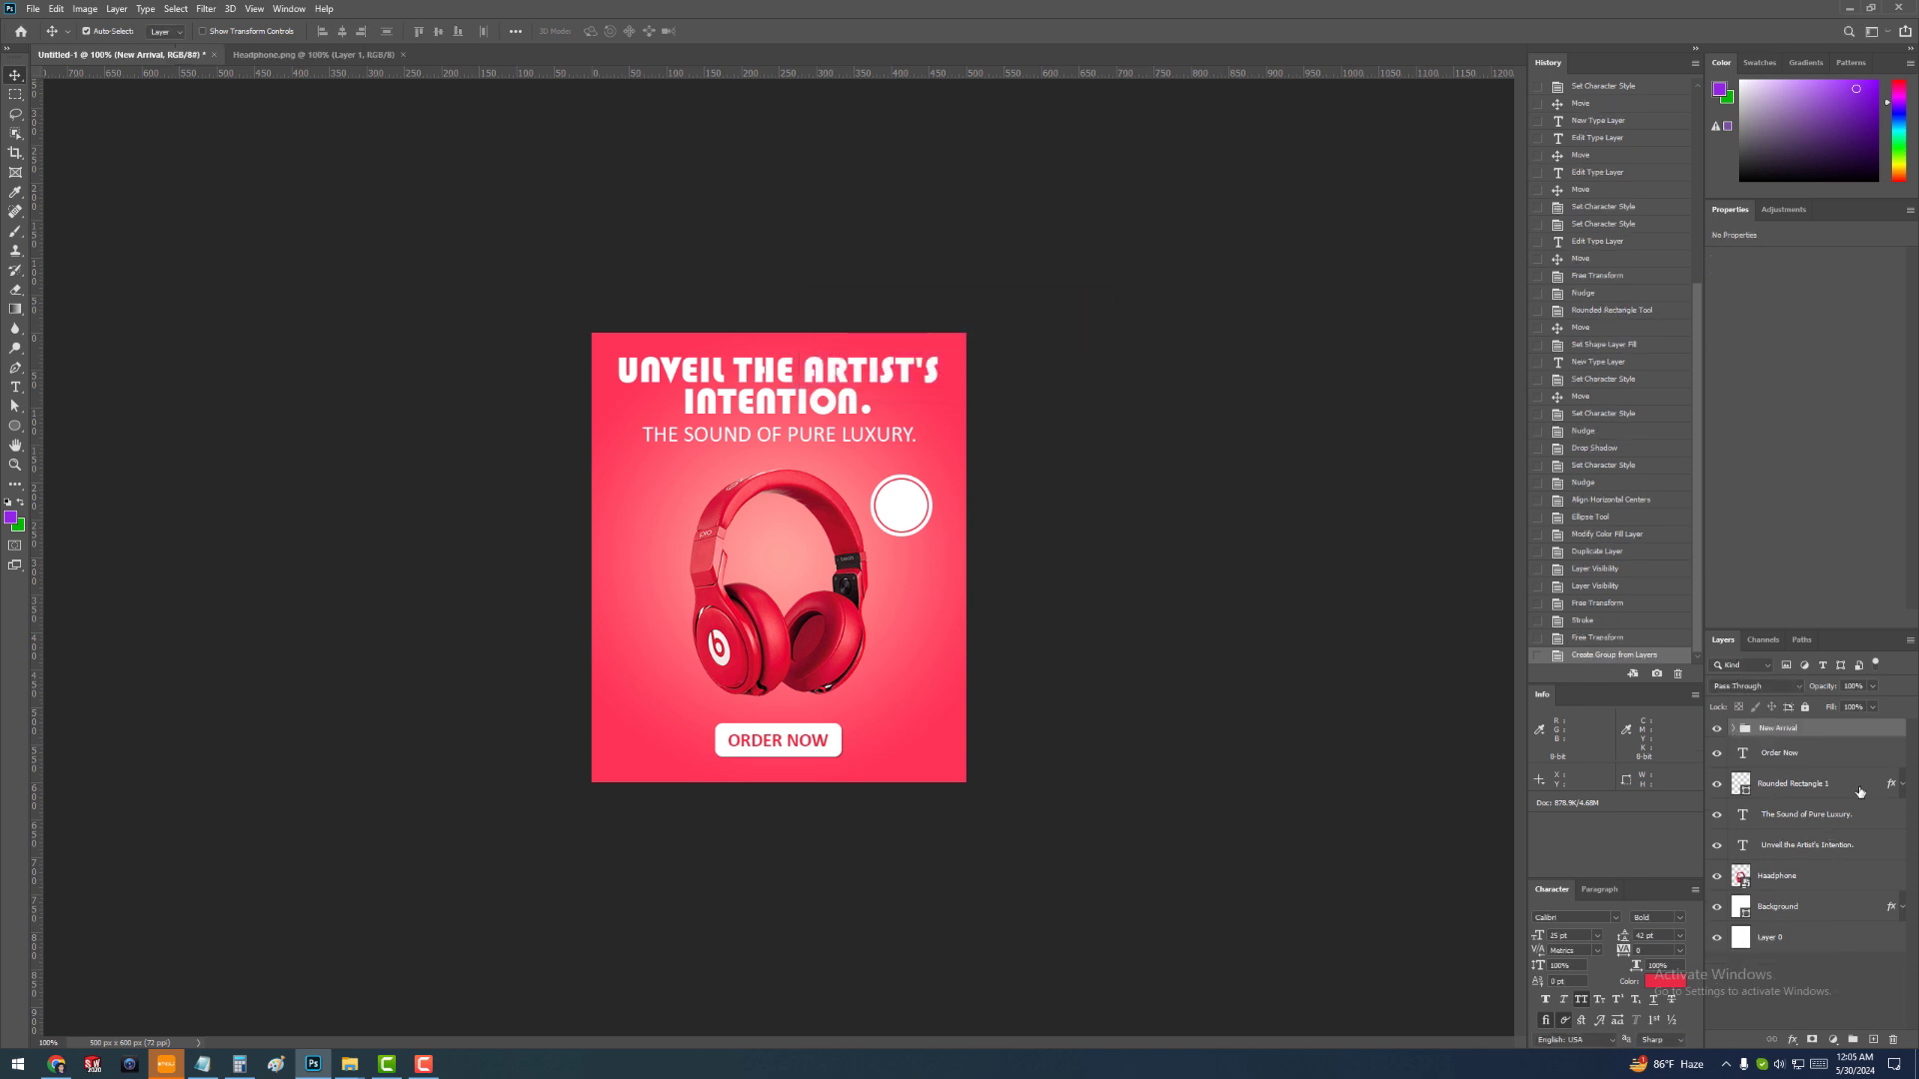
Add the centred text "NEW ARRIVAL" on two lines below the white circles, above the "New Arrival" group
left_click(1733, 729)
left_click(1734, 729)
left_click(1283, 615)
left_click(1845, 731)
key("t")
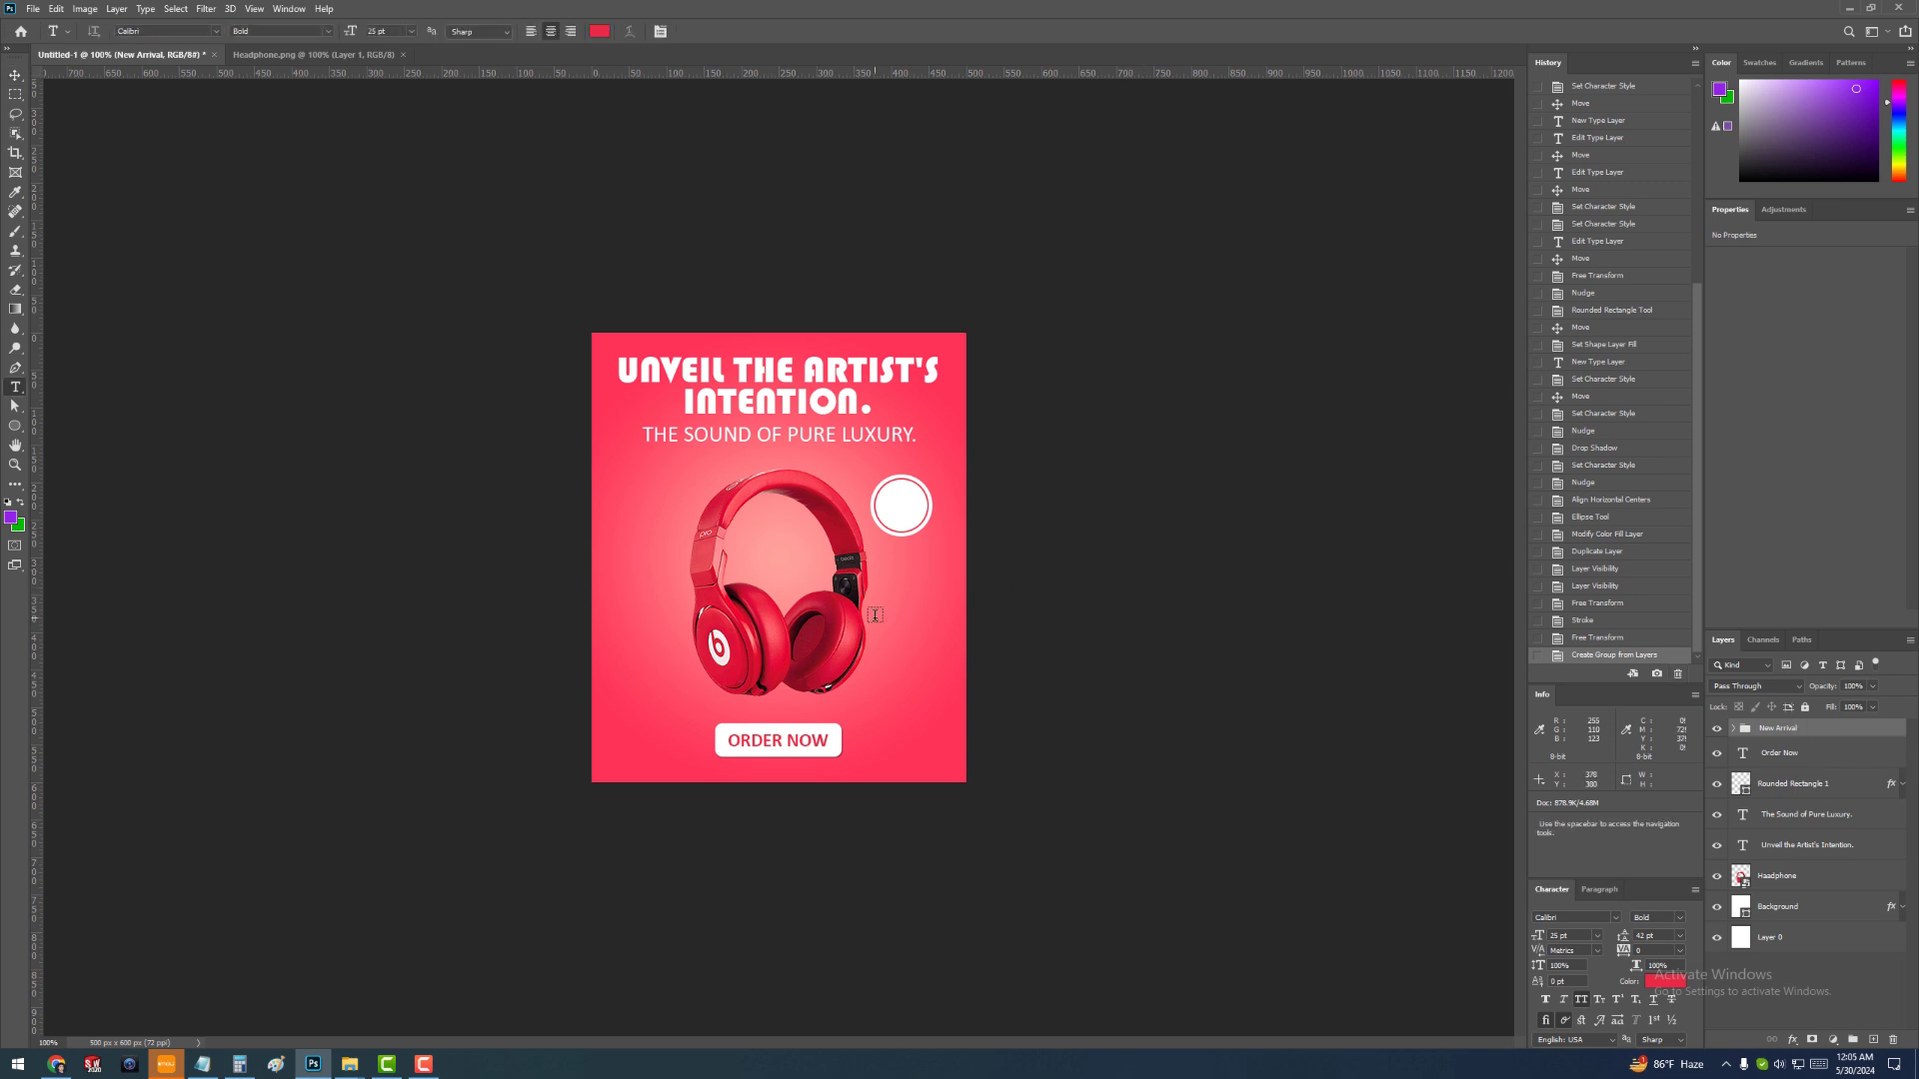
left_click(885, 610)
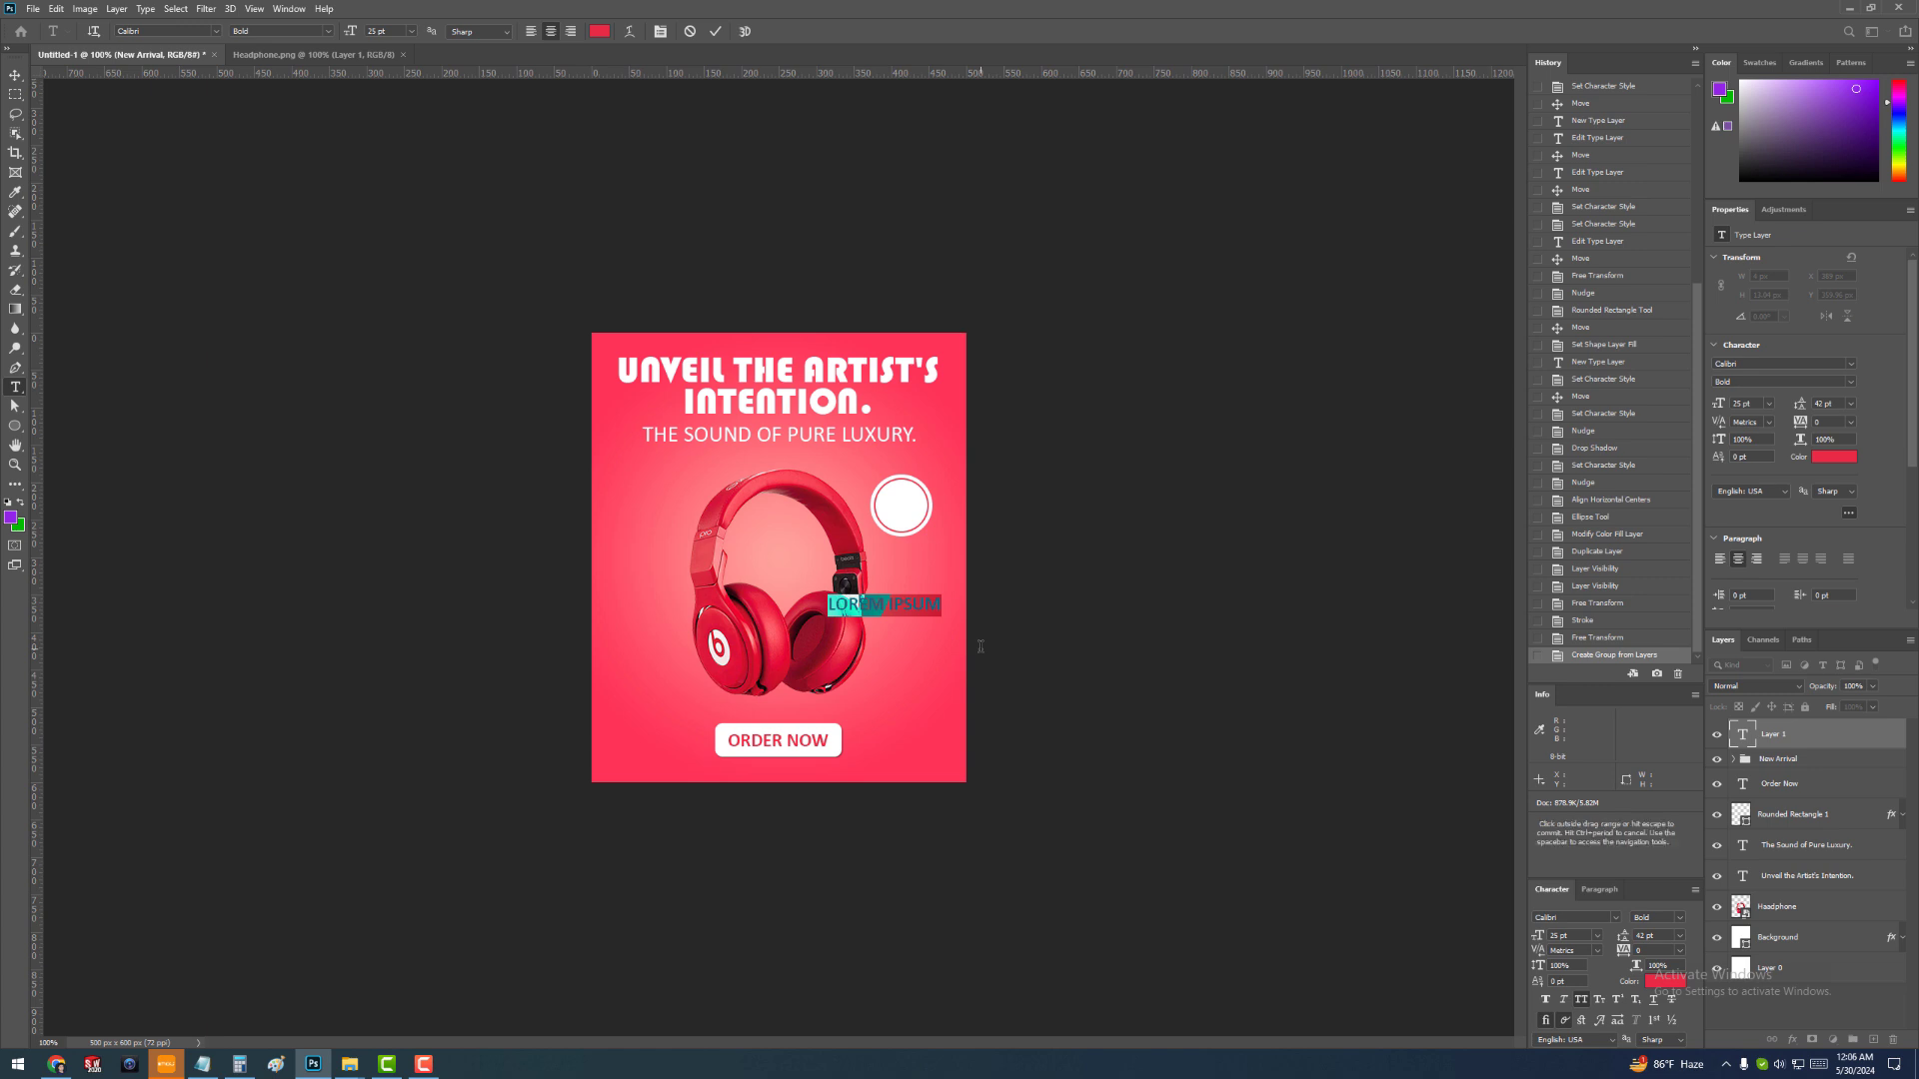
type("NEW AR")
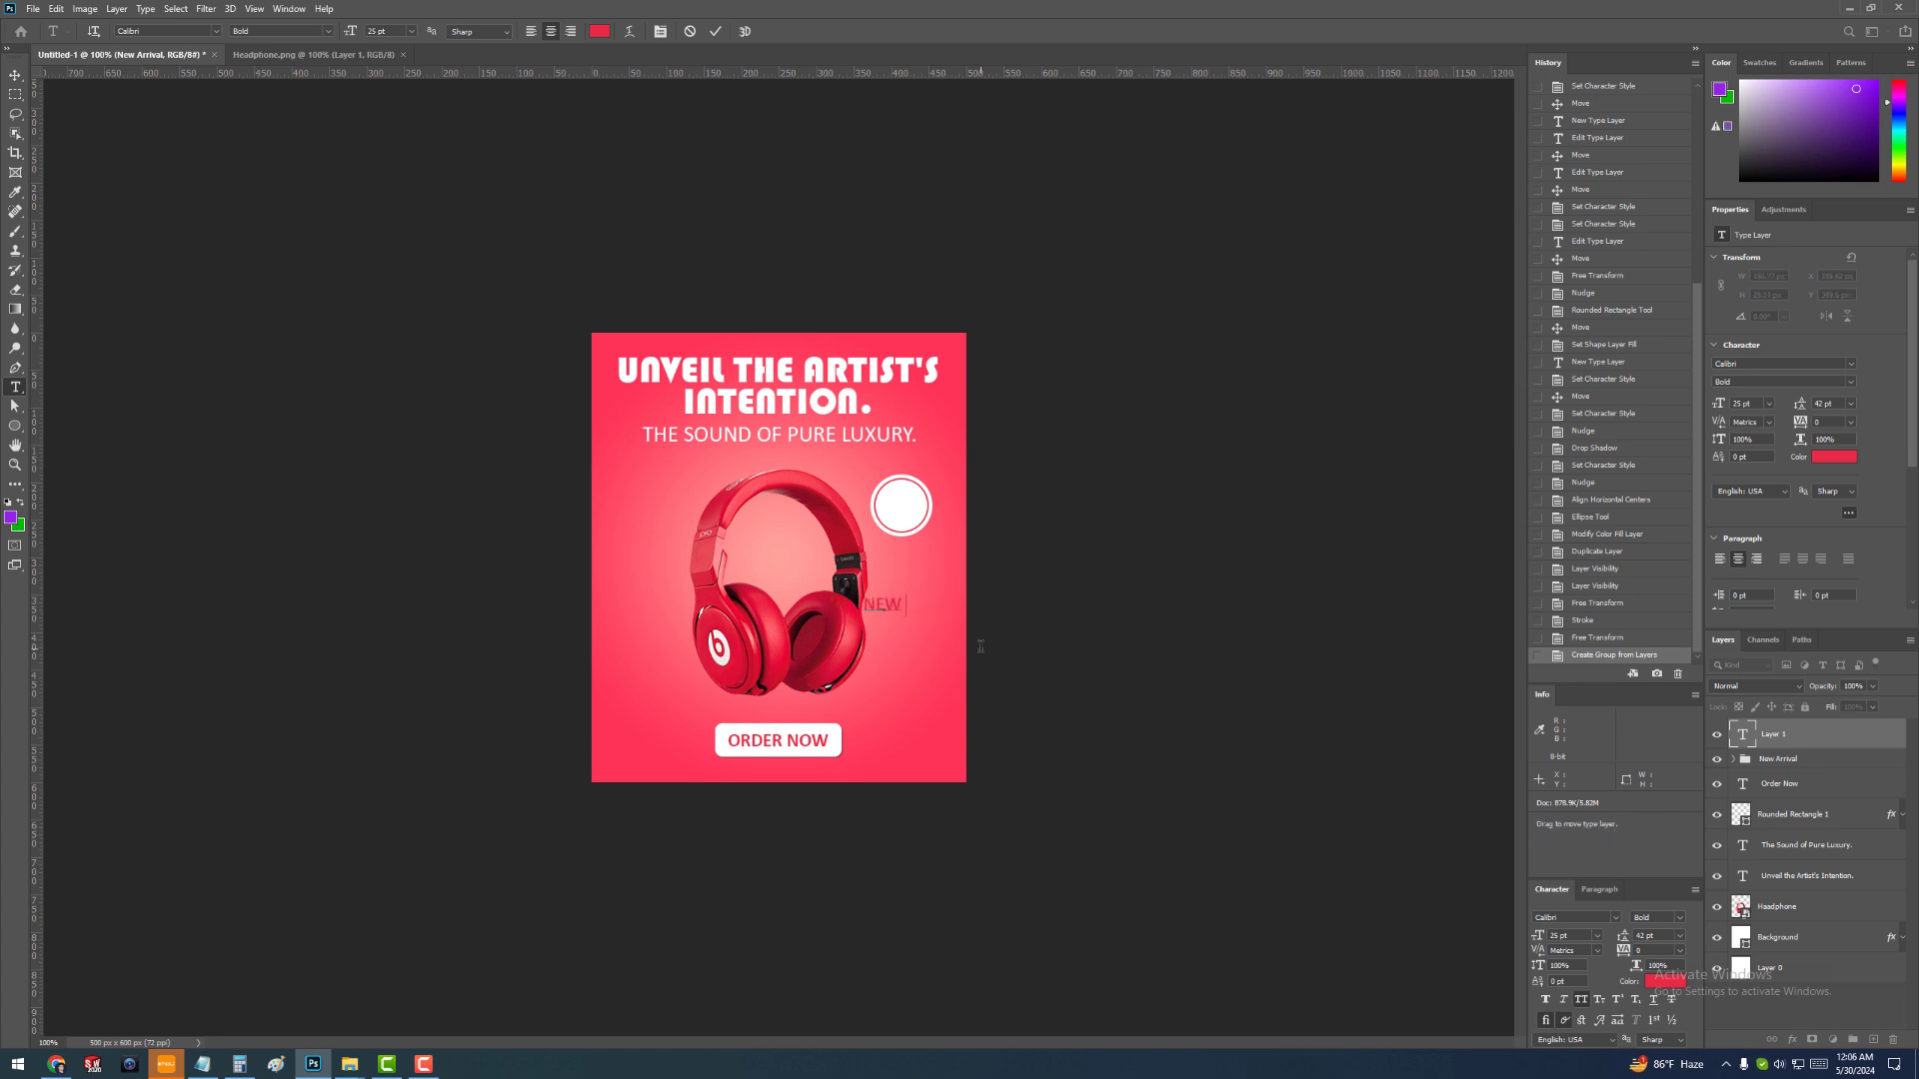
type("RIVAL")
left_click(876, 604)
key("Return")
left_click(15, 75)
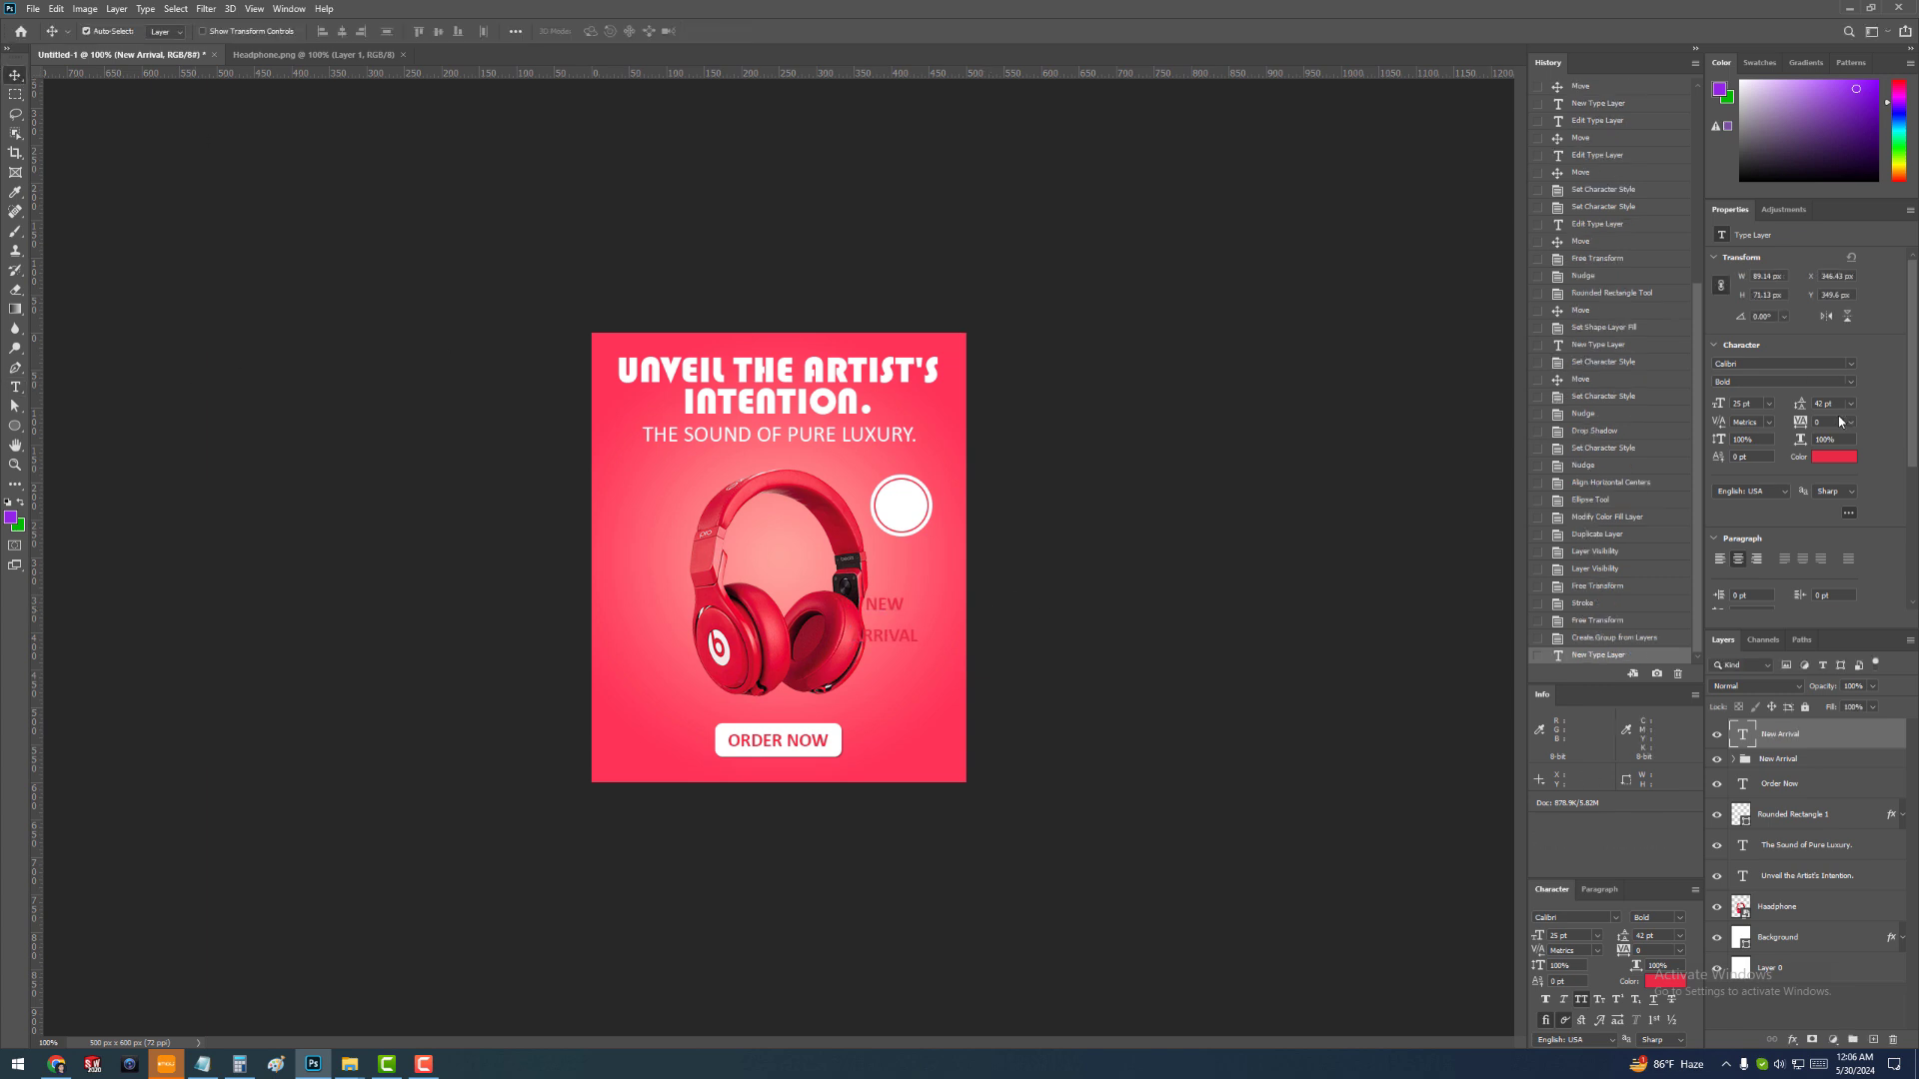
Set the leading of the "NEW ARRIVAL" text to Auto and move it onto the white circles
left_click(1849, 404)
left_click(1833, 417)
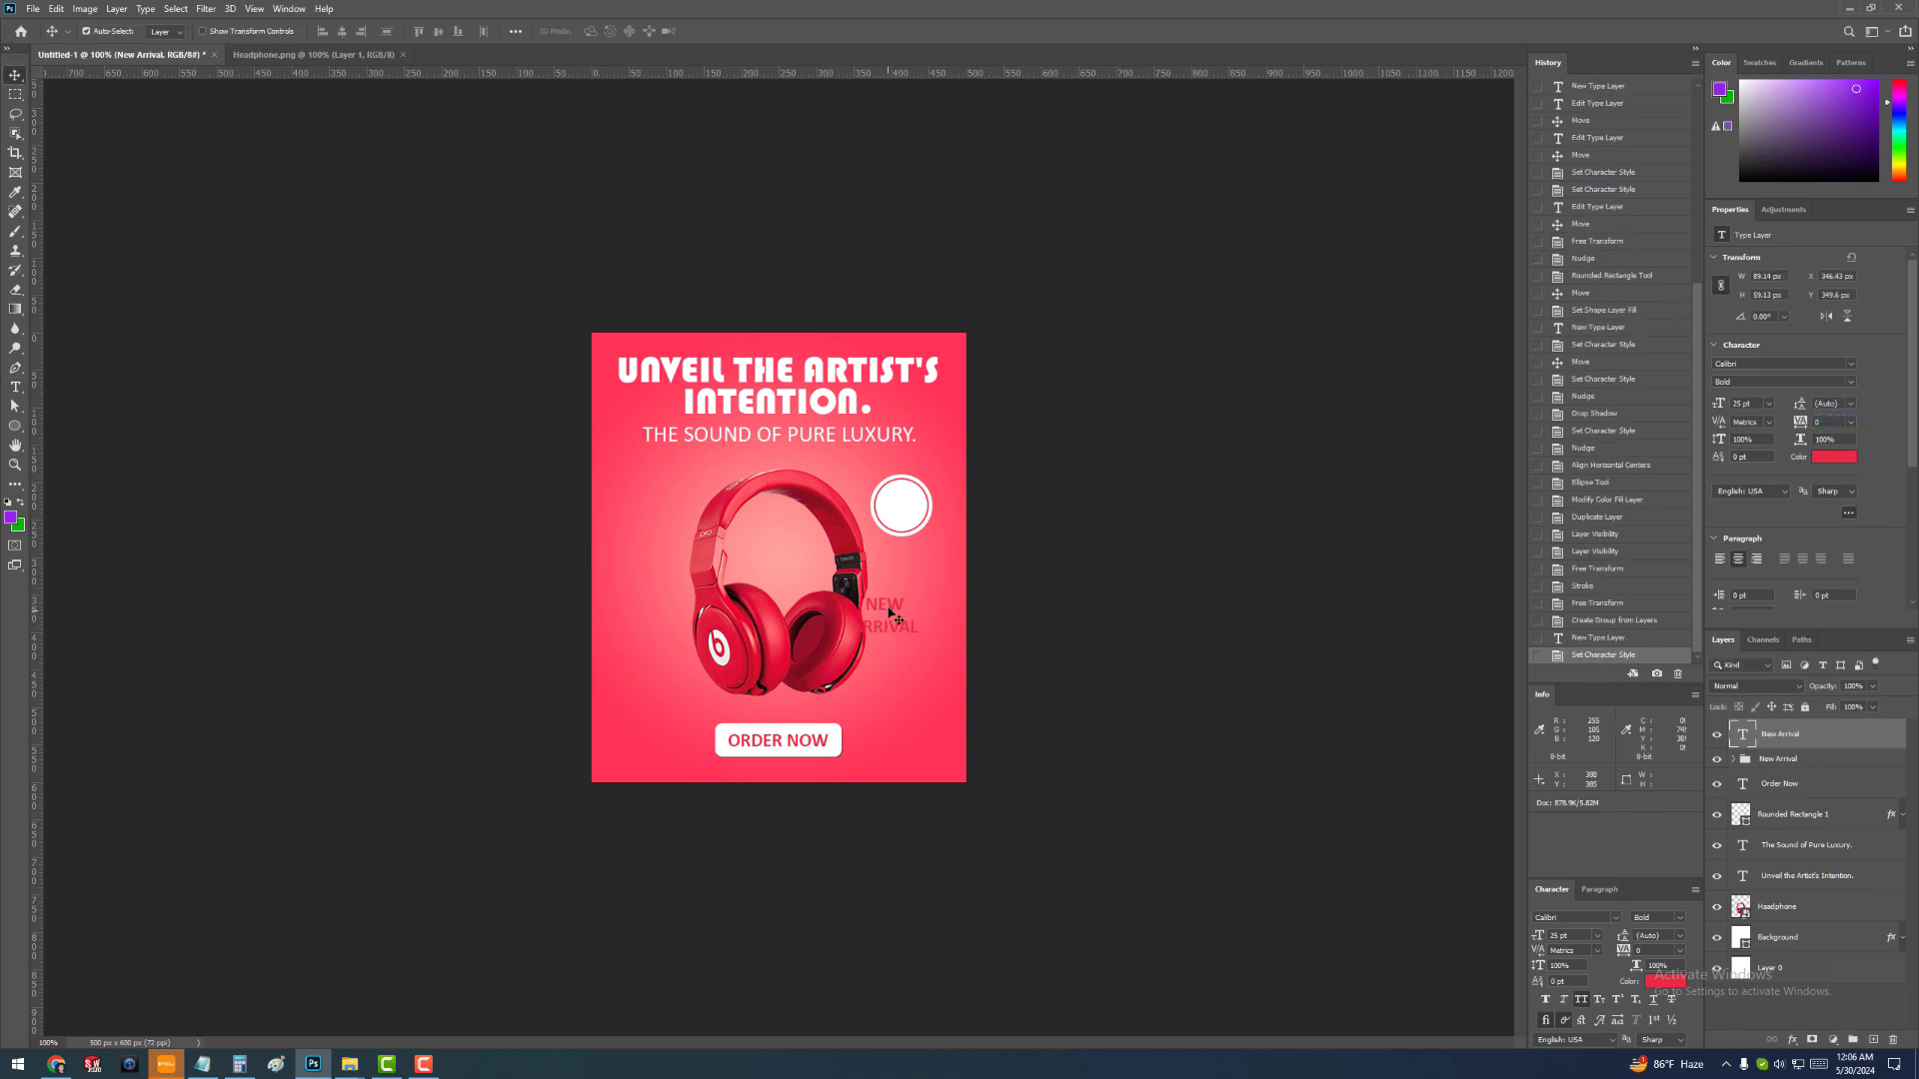
left_click_drag(887, 640, 911, 503)
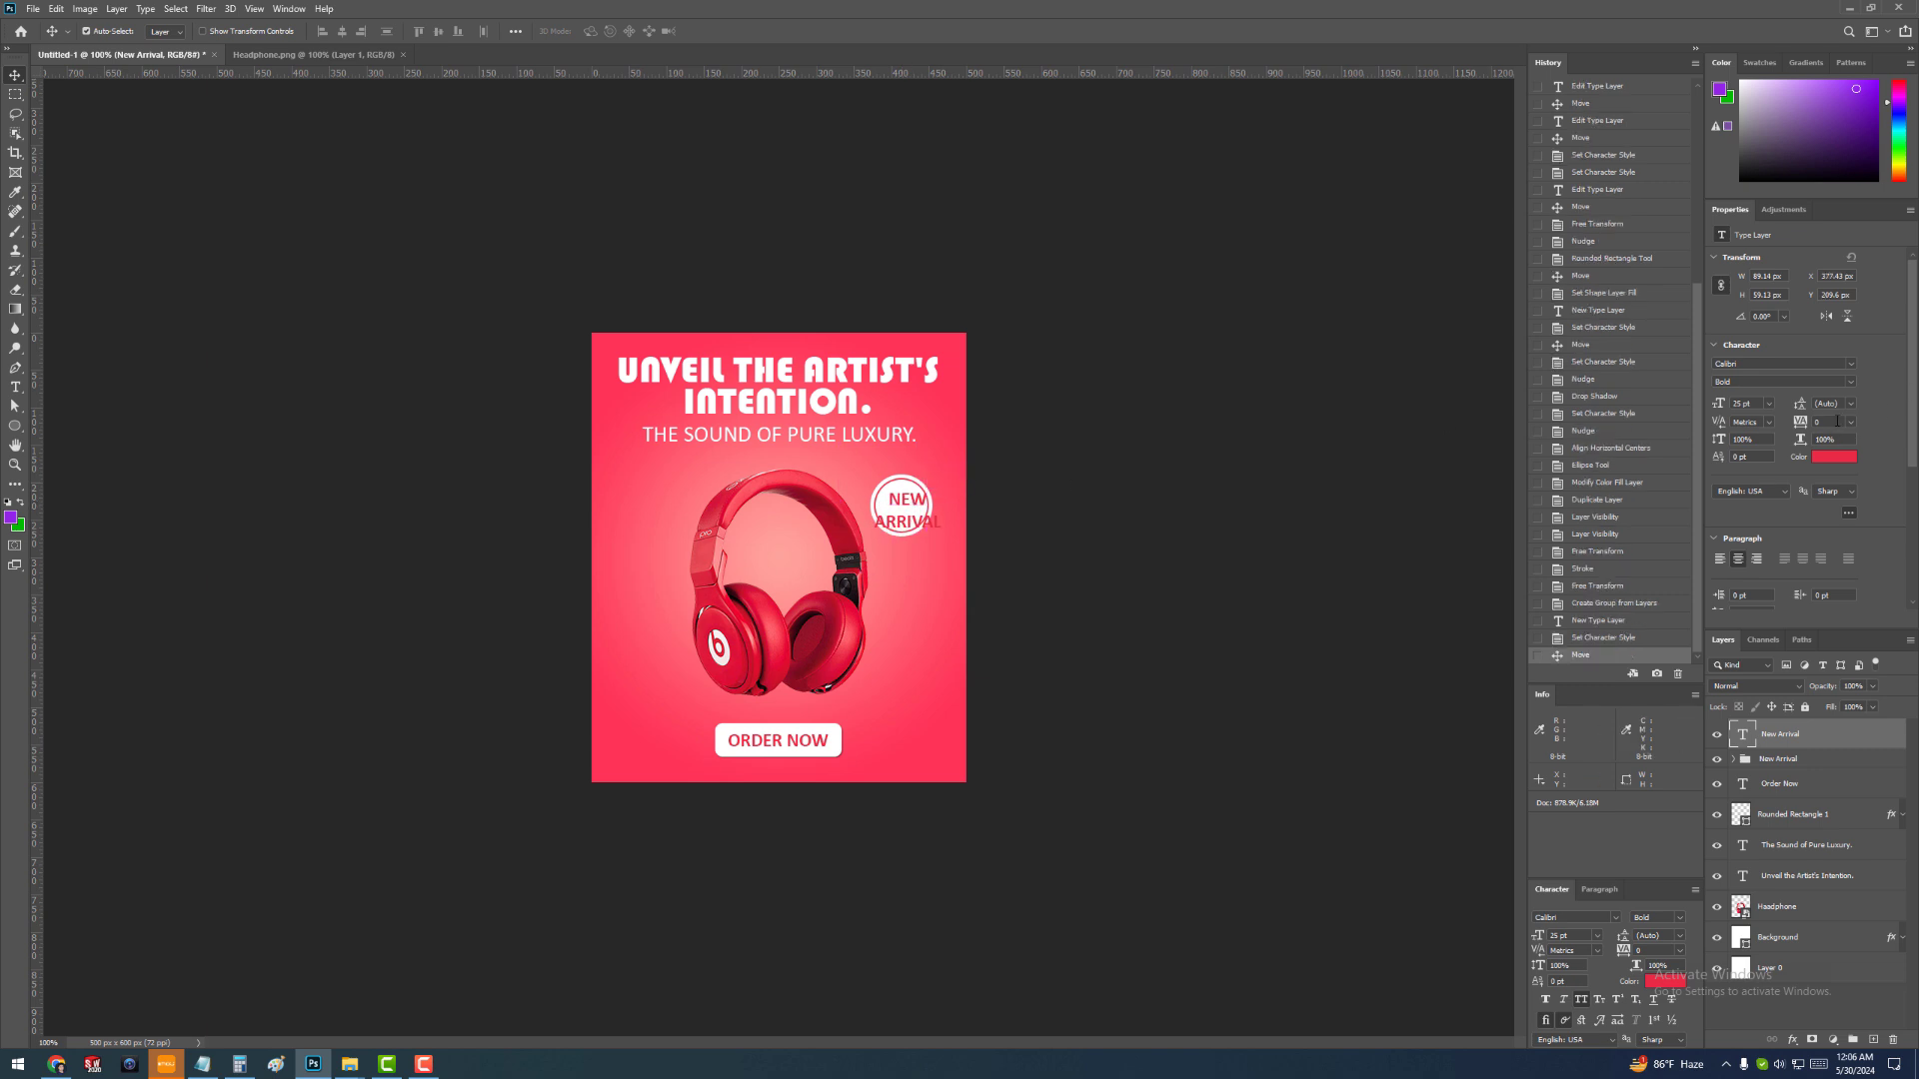
Set the leading and font size of the "NEW ARRIVAL" text to 20 pt and reposition it within the circle
left_click(1825, 404)
type("20")
key("Return")
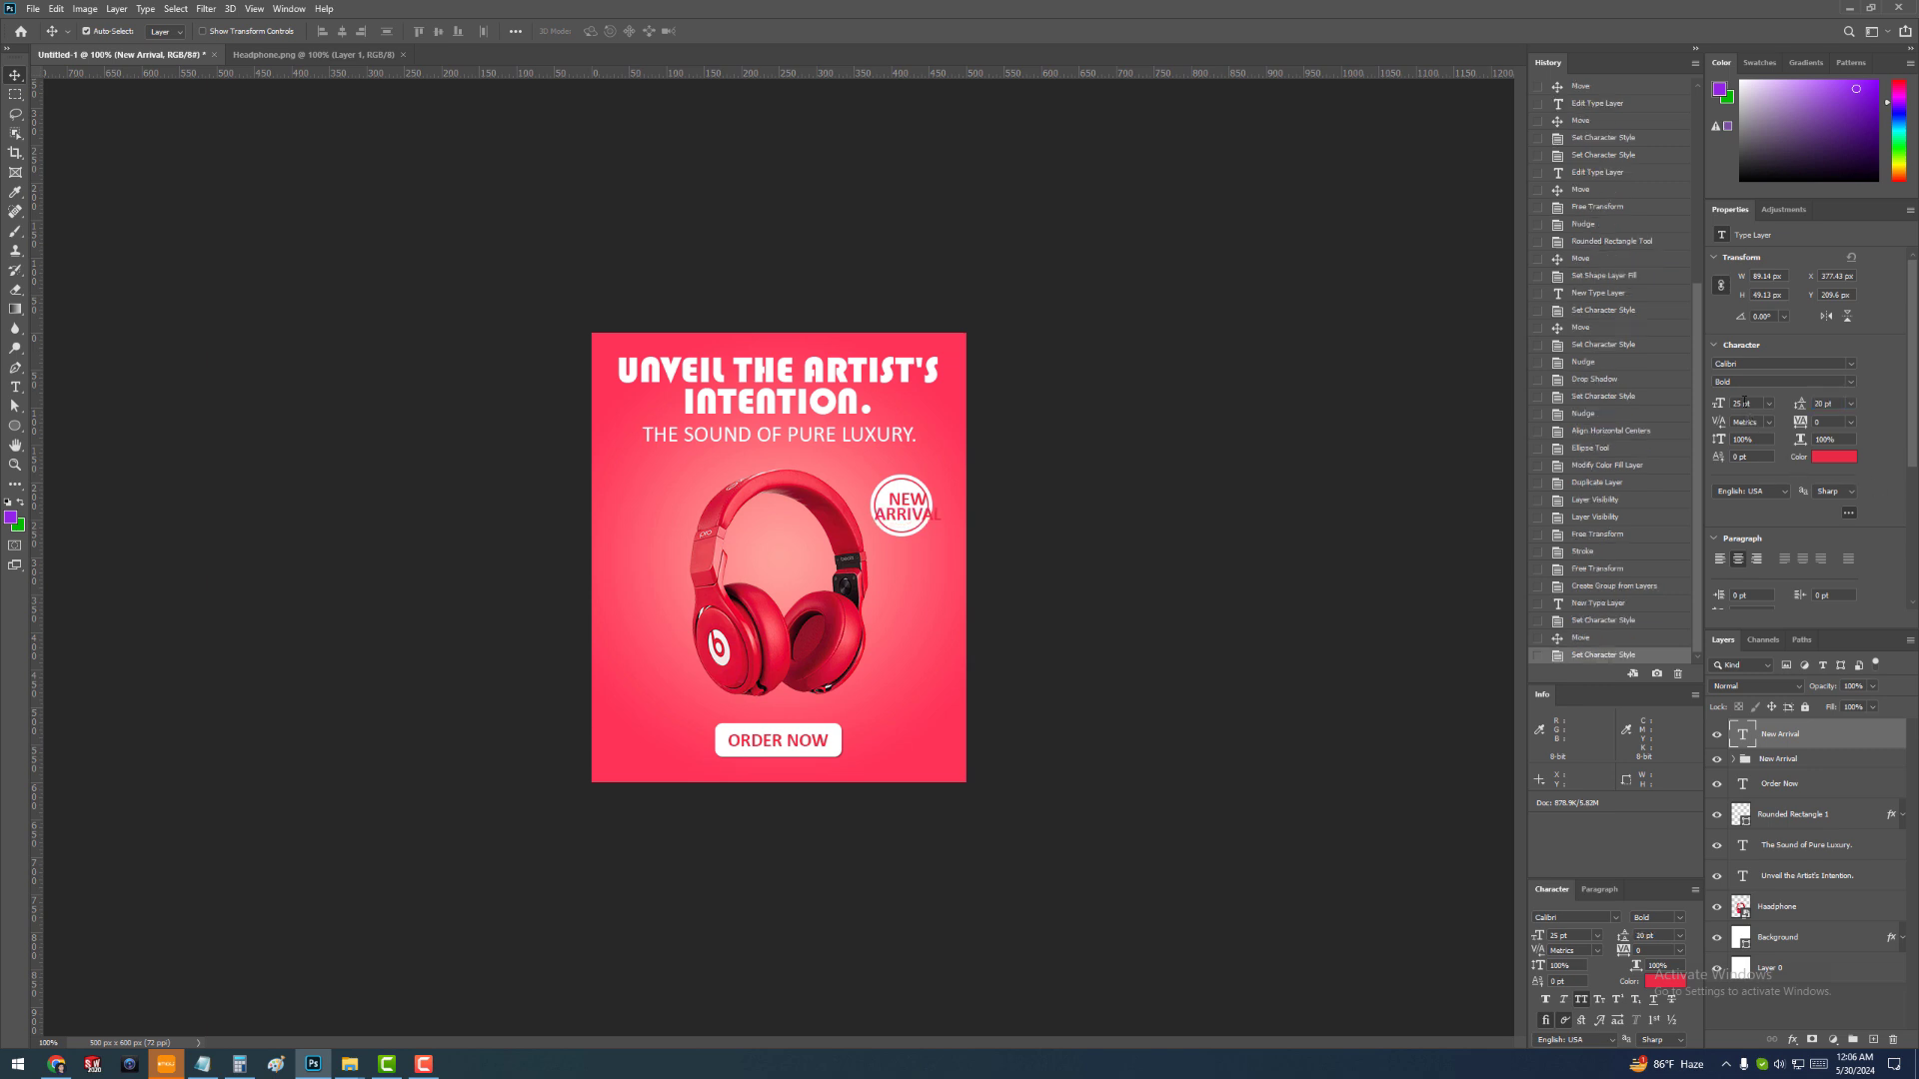
type("20")
key("Return")
left_click_drag(916, 511, 909, 507)
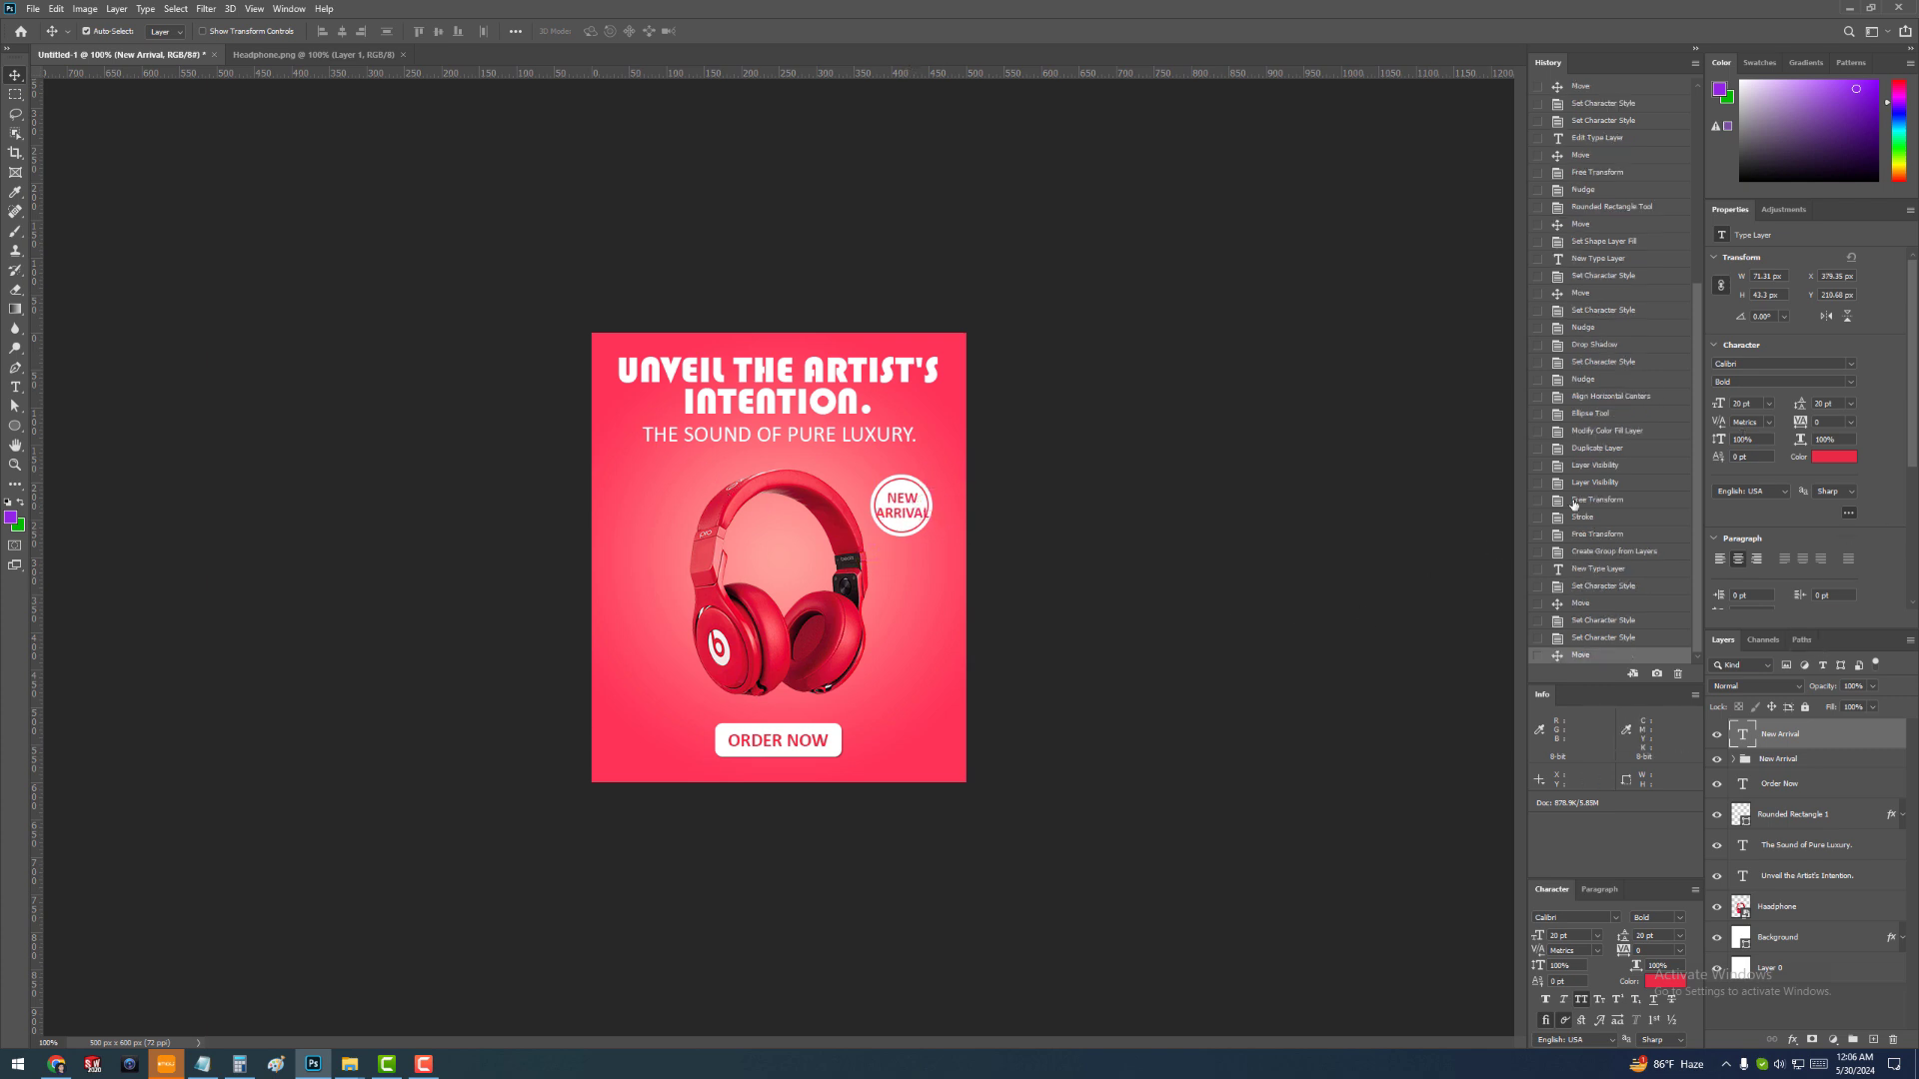
Try black and headphone reds for the "NEW ARRIVAL" text, and set its colour to dark red (bd0024)
left_click(1835, 461)
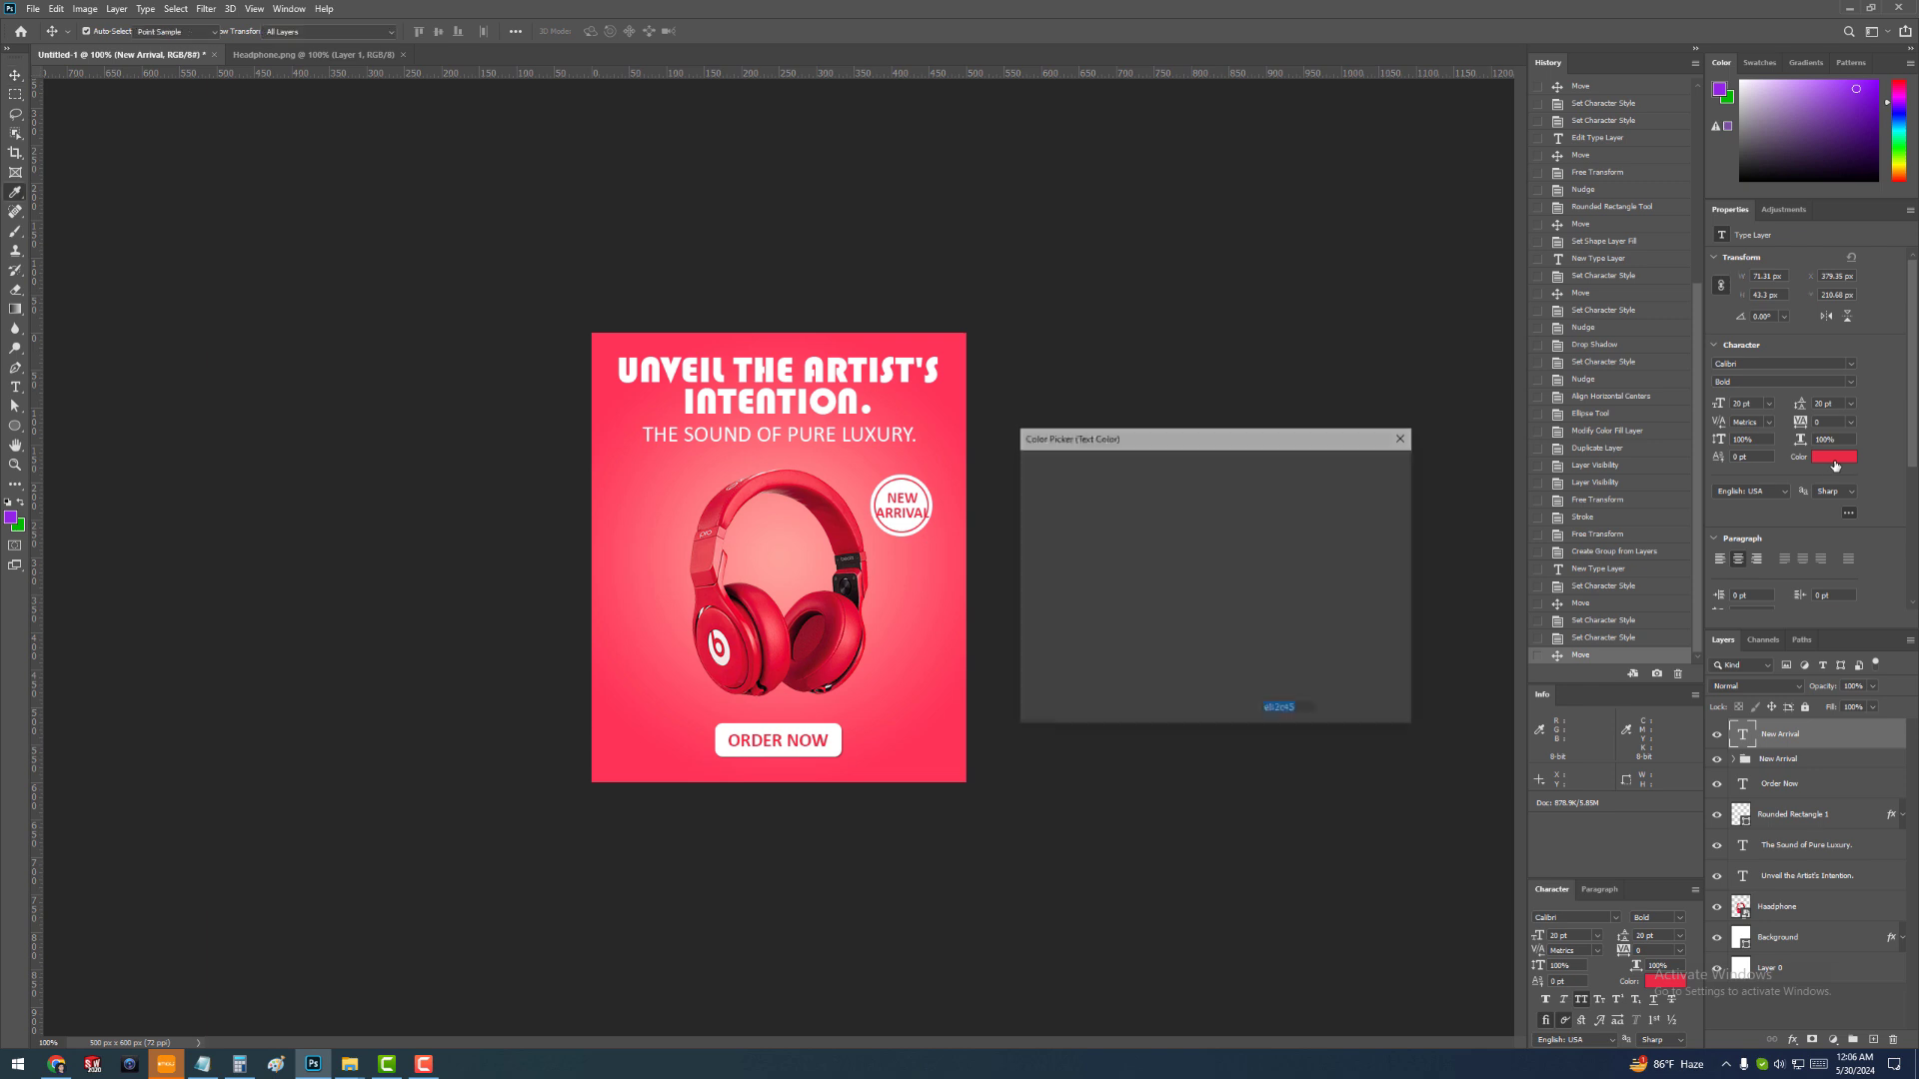
left_click_drag(1107, 605, 981, 721)
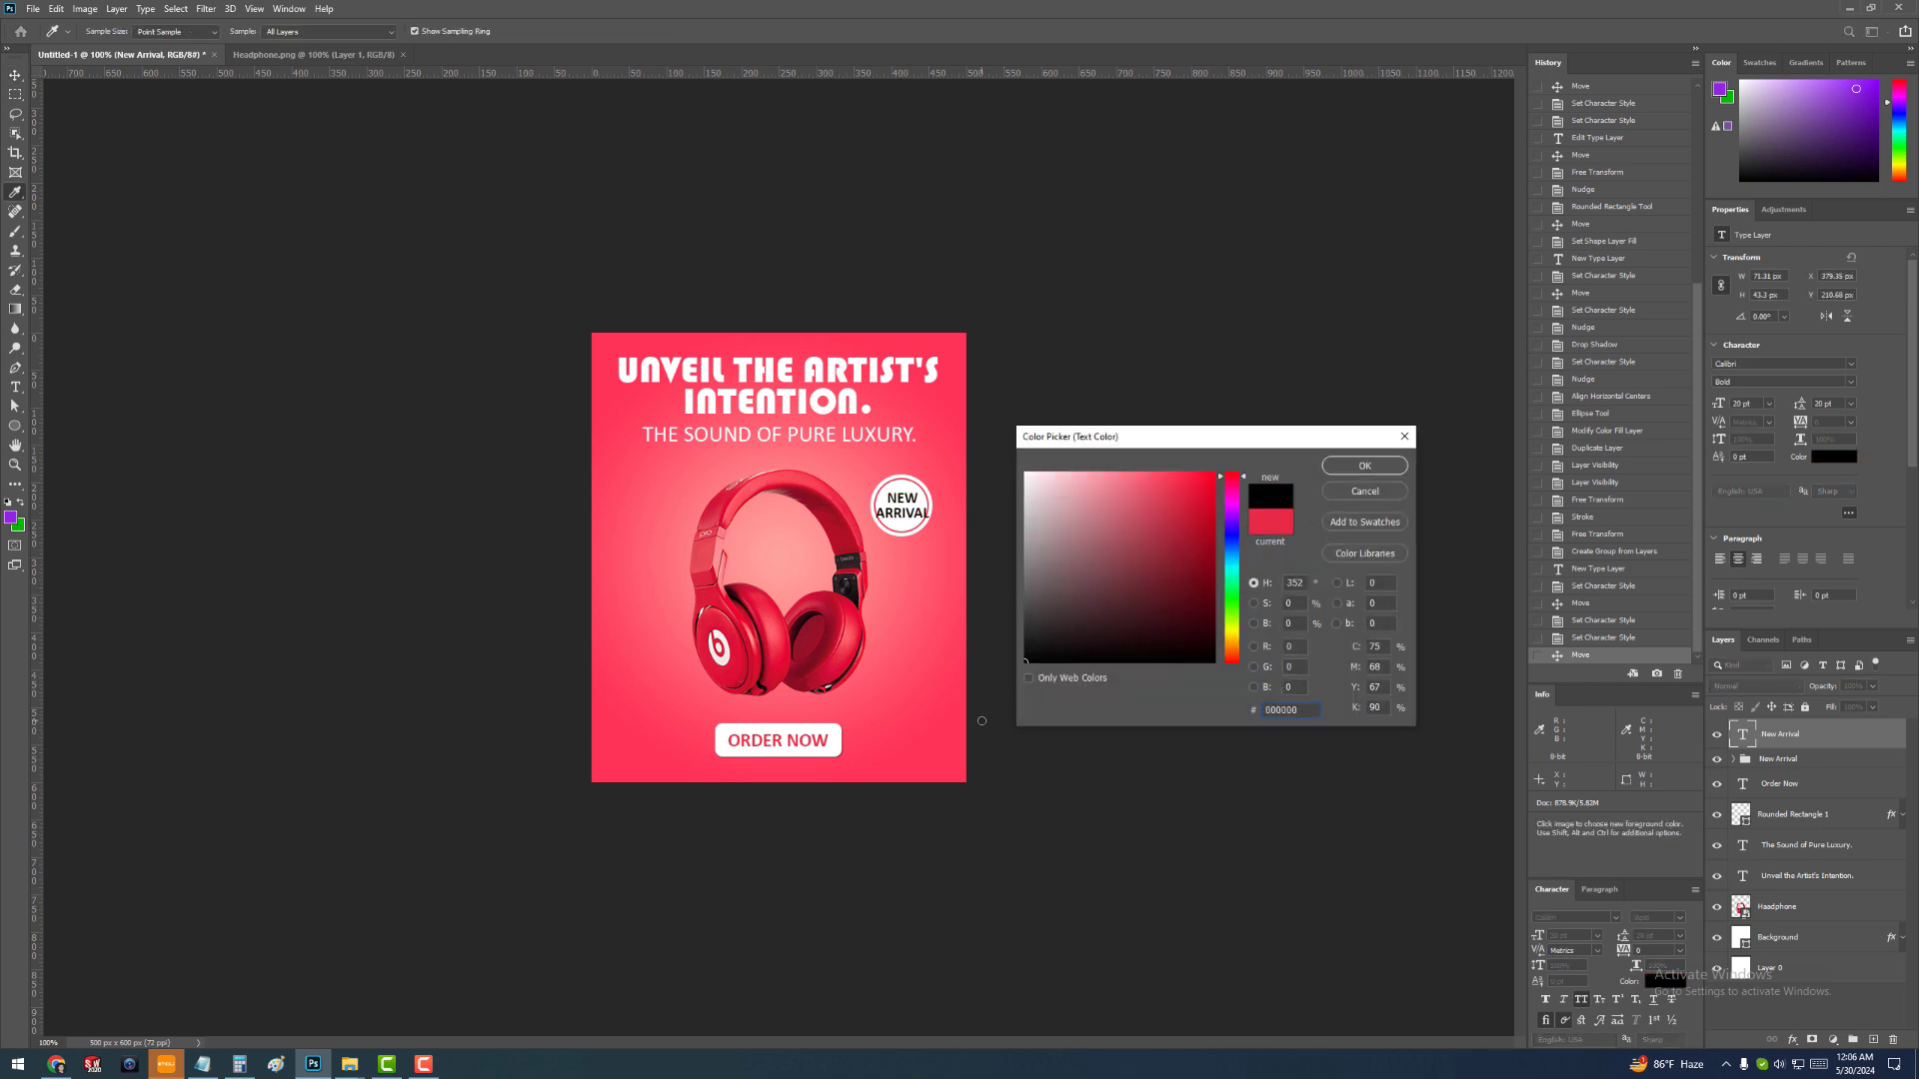
left_click(1176, 615)
left_click(910, 745)
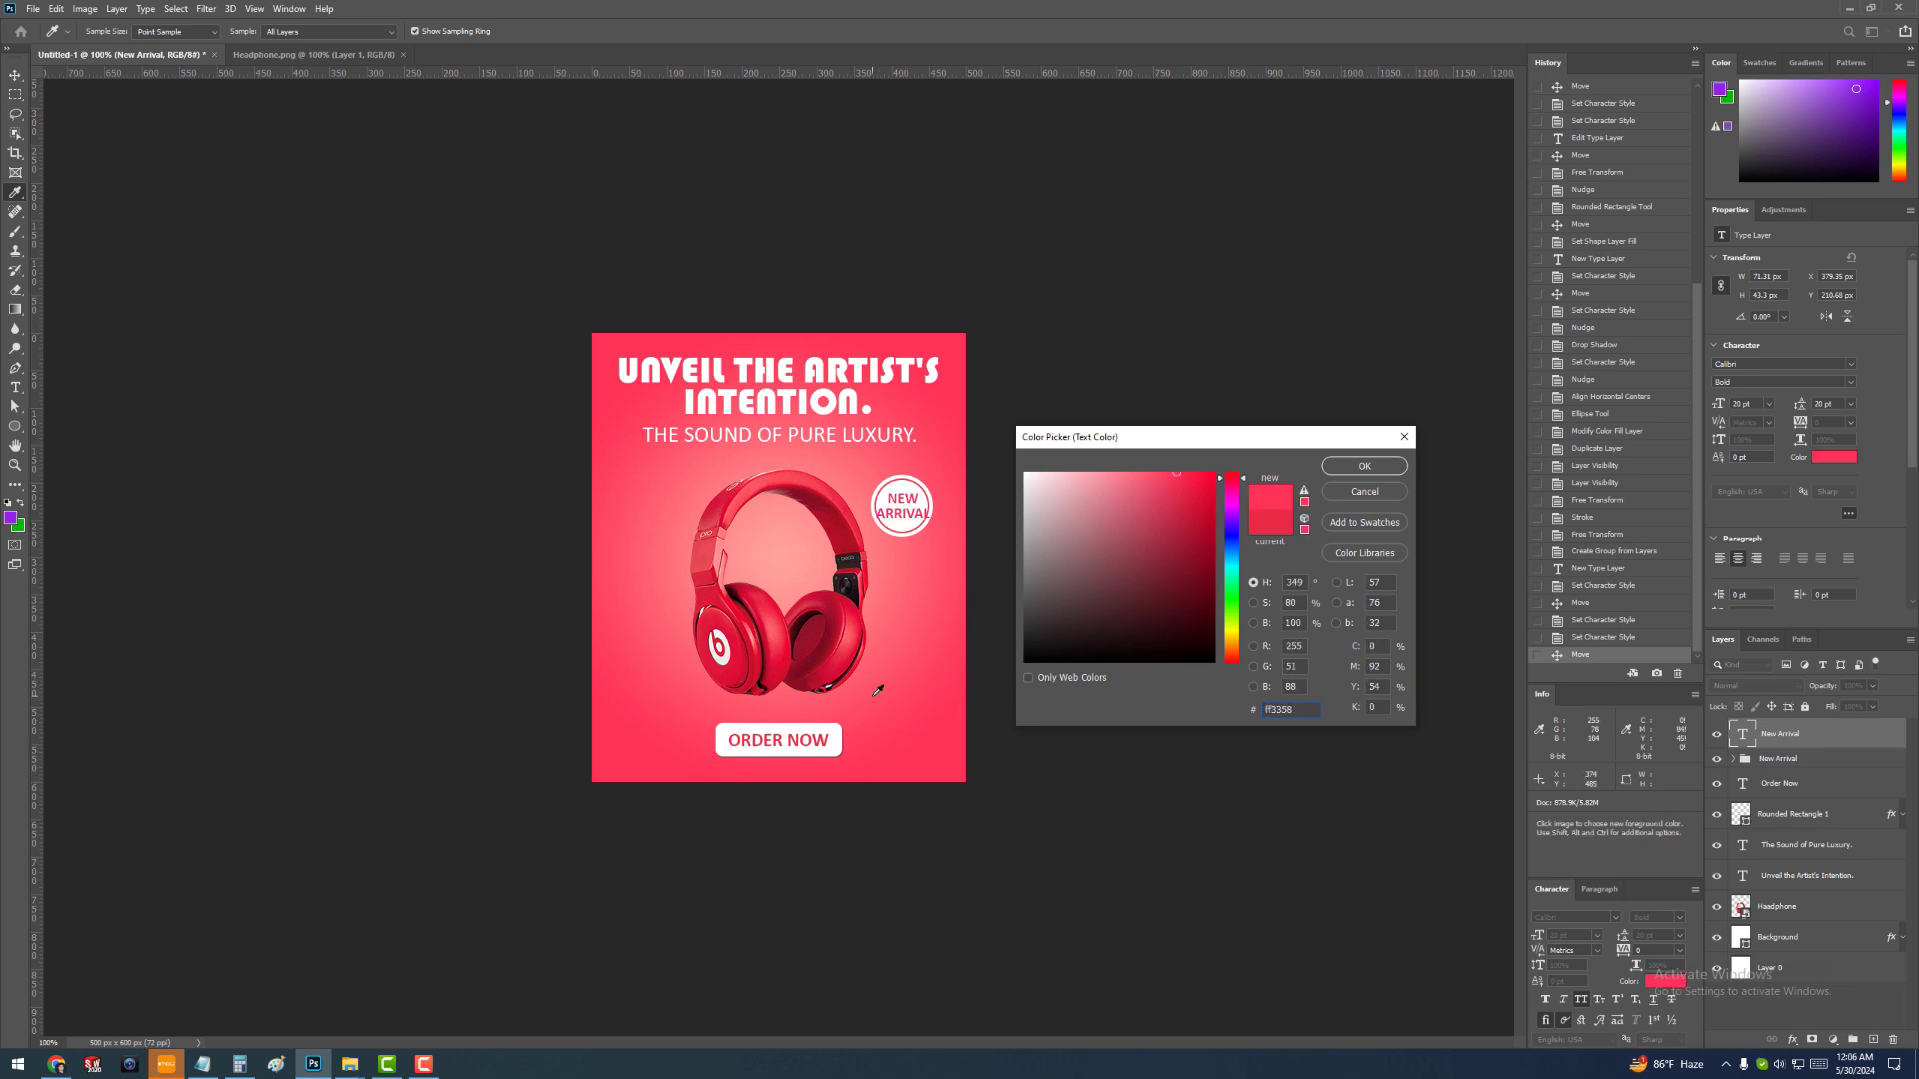
left_click(833, 663)
mouse_move(1170, 654)
left_mouse_down()
mouse_move(1220, 640)
mouse_move(1217, 612)
left_mouse_up()
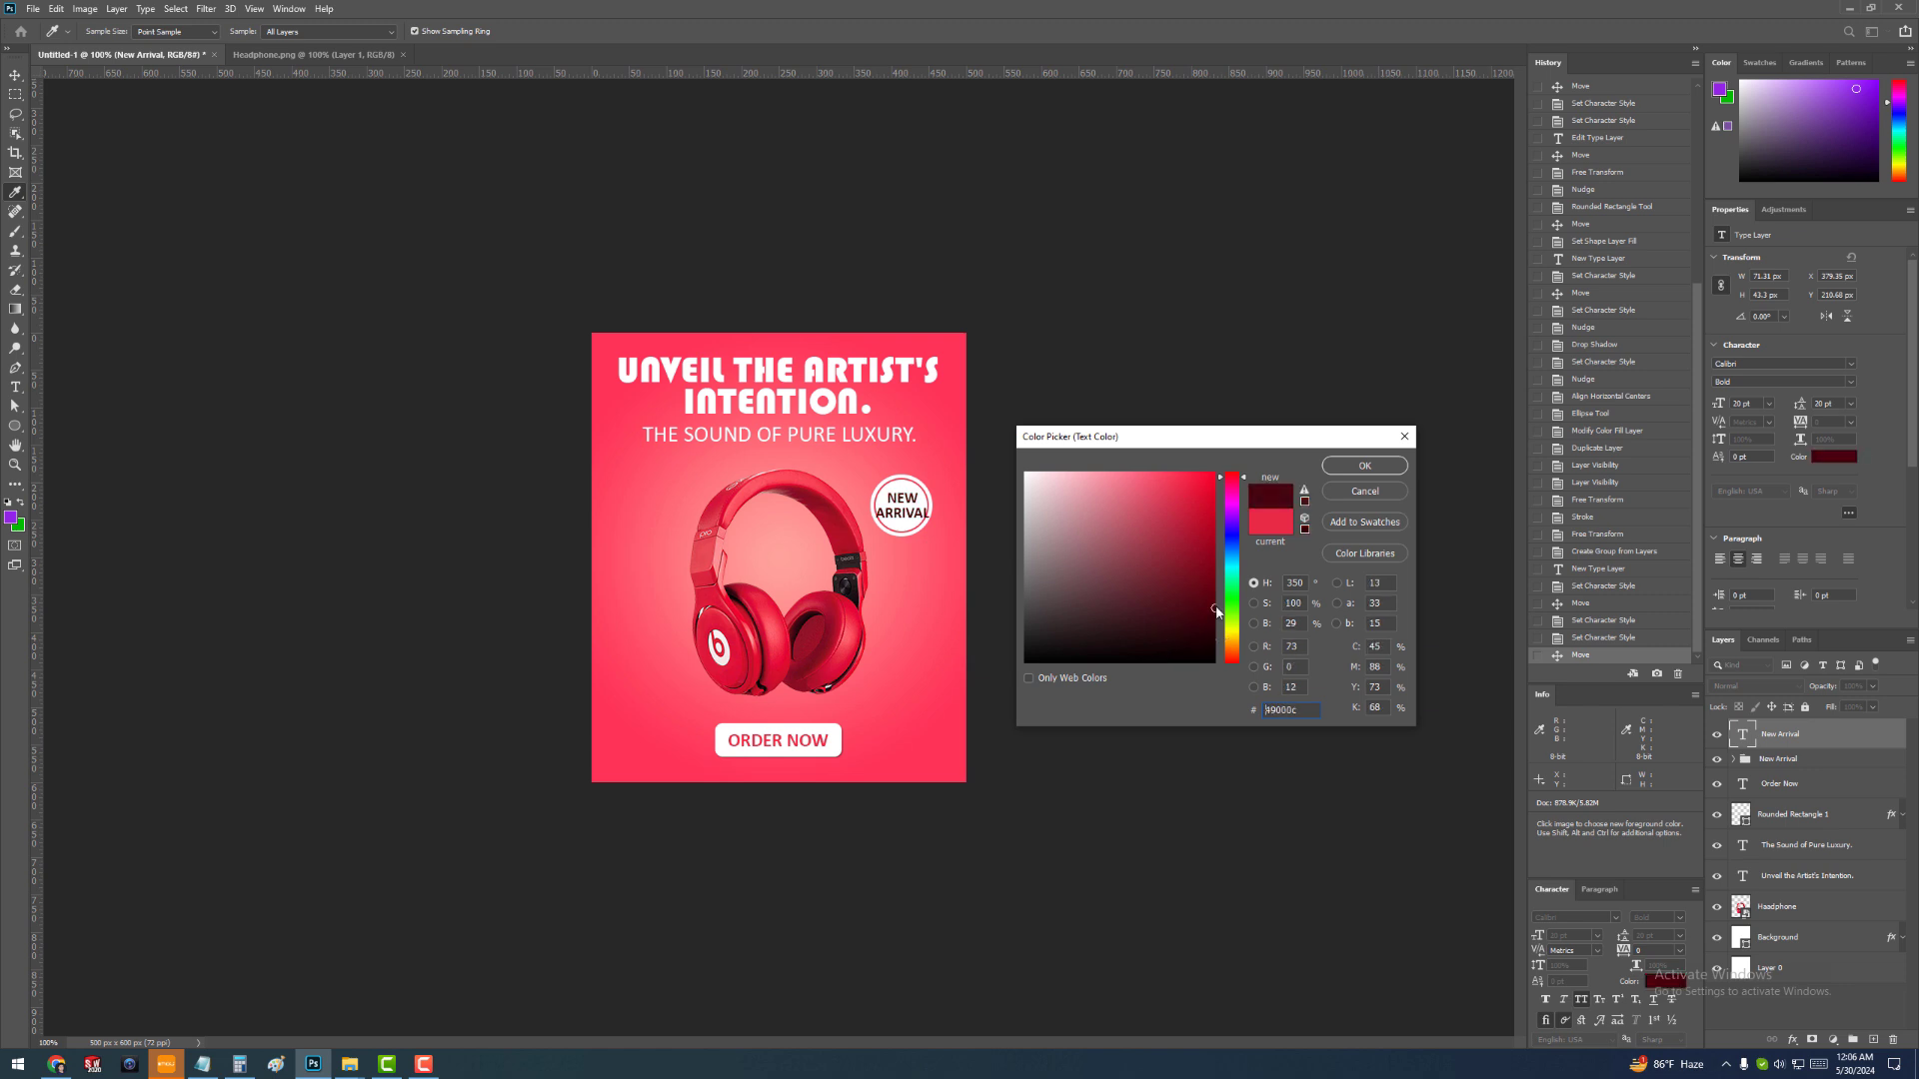
left_click_drag(1115, 556, 973, 674)
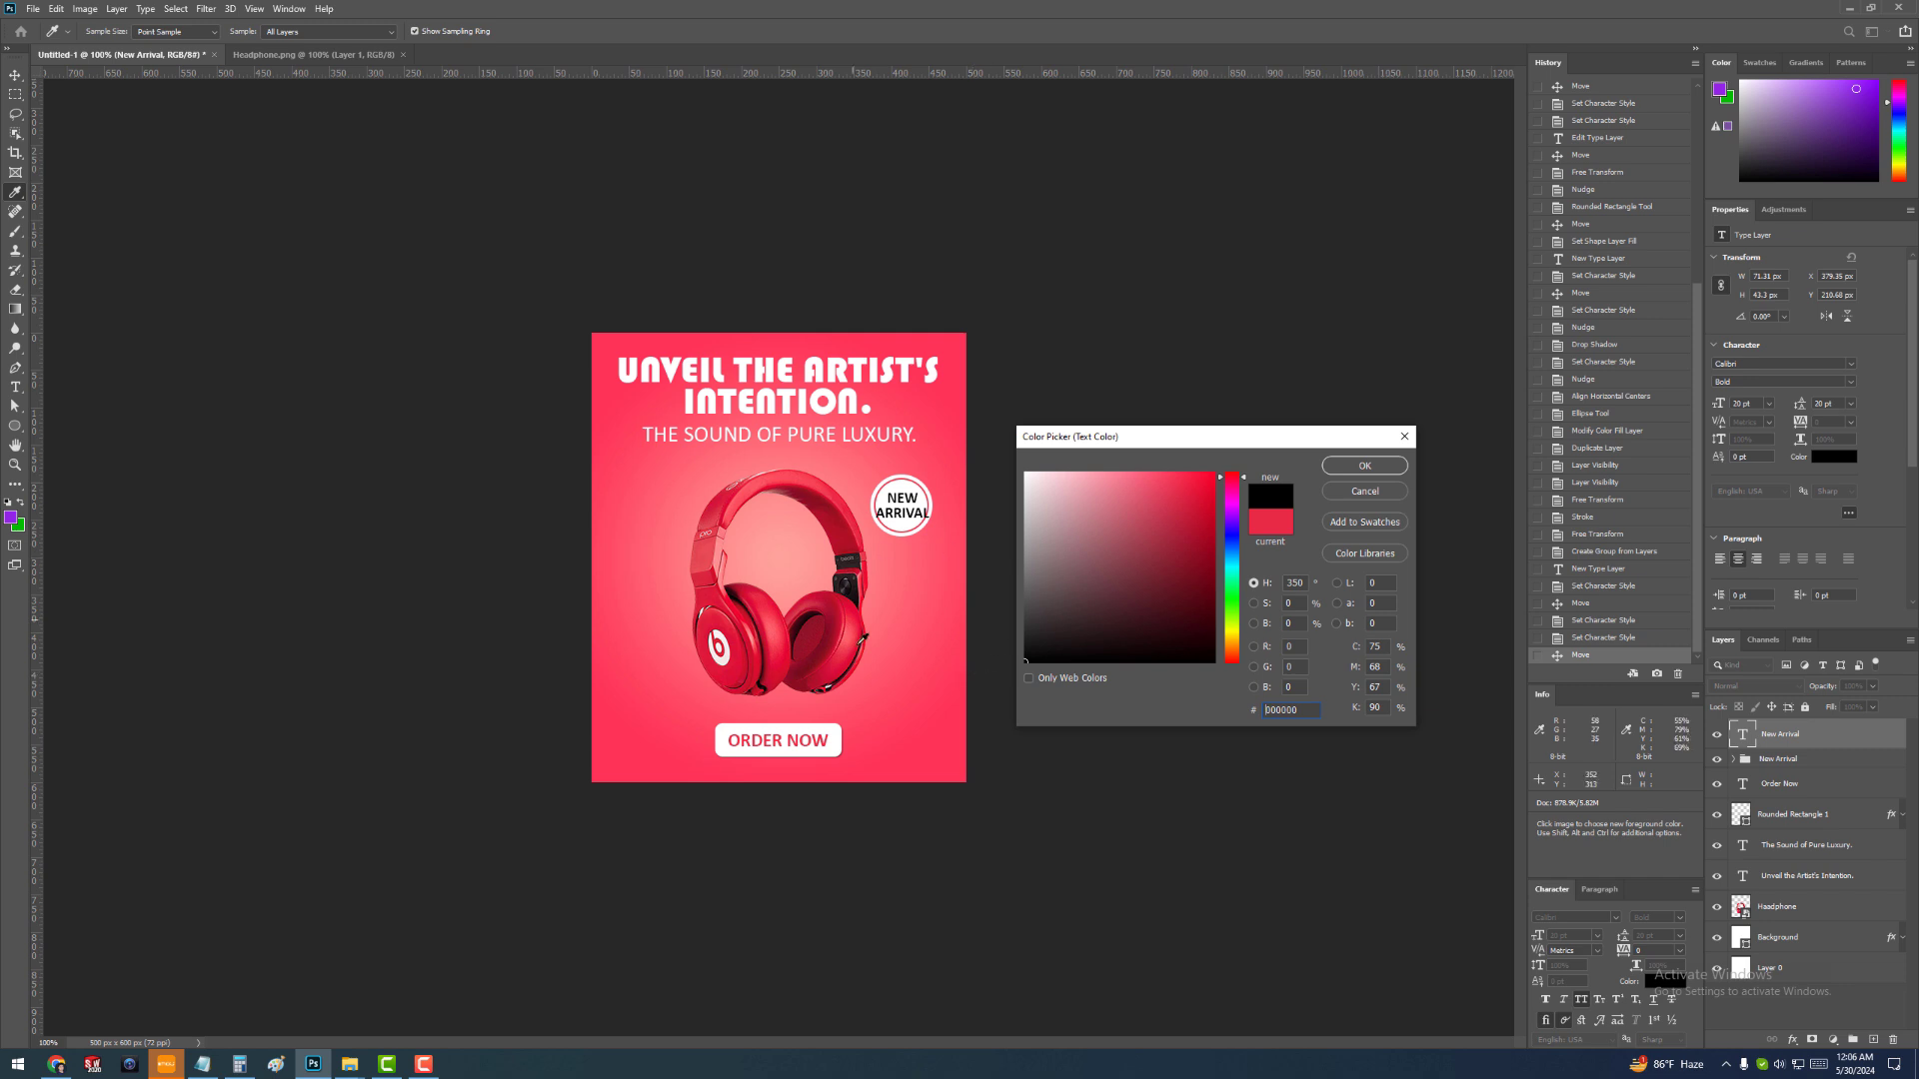
left_click(848, 642)
left_click(845, 655)
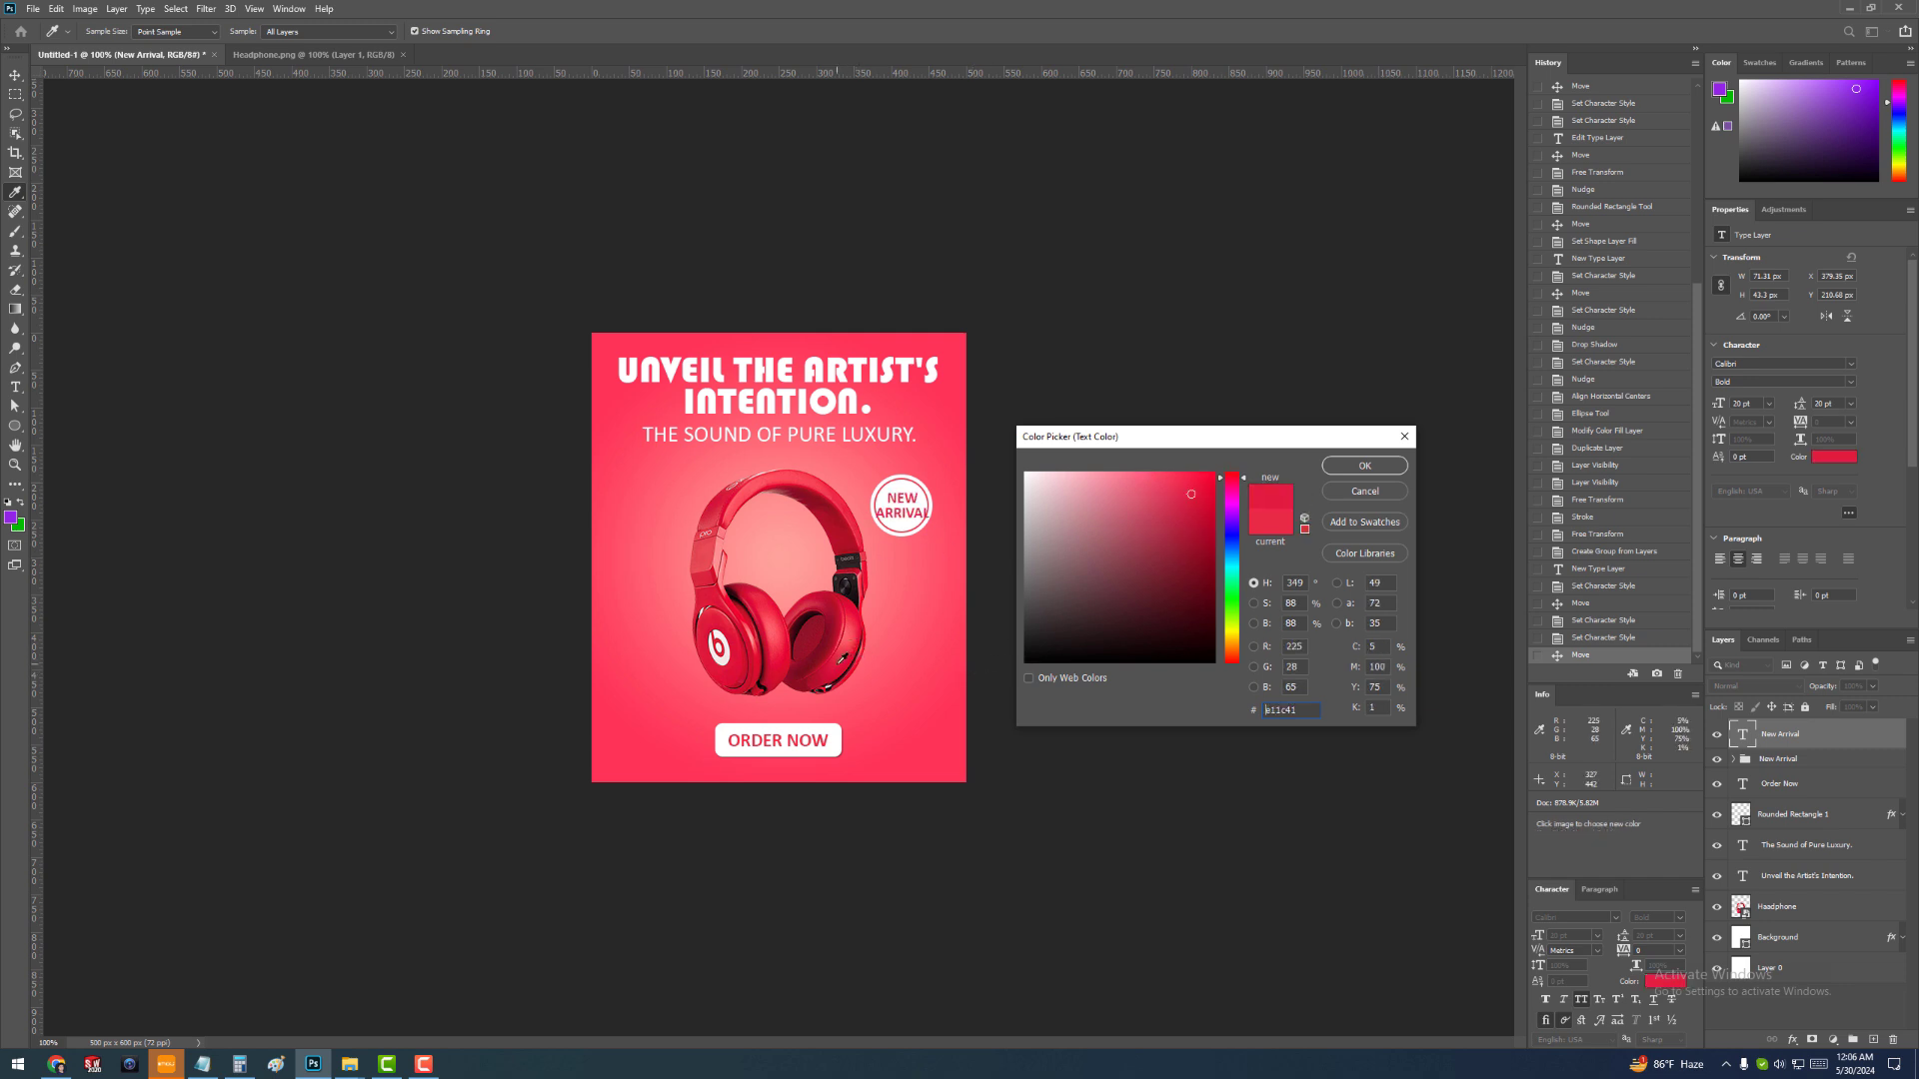
left_click_drag(1203, 537, 1217, 521)
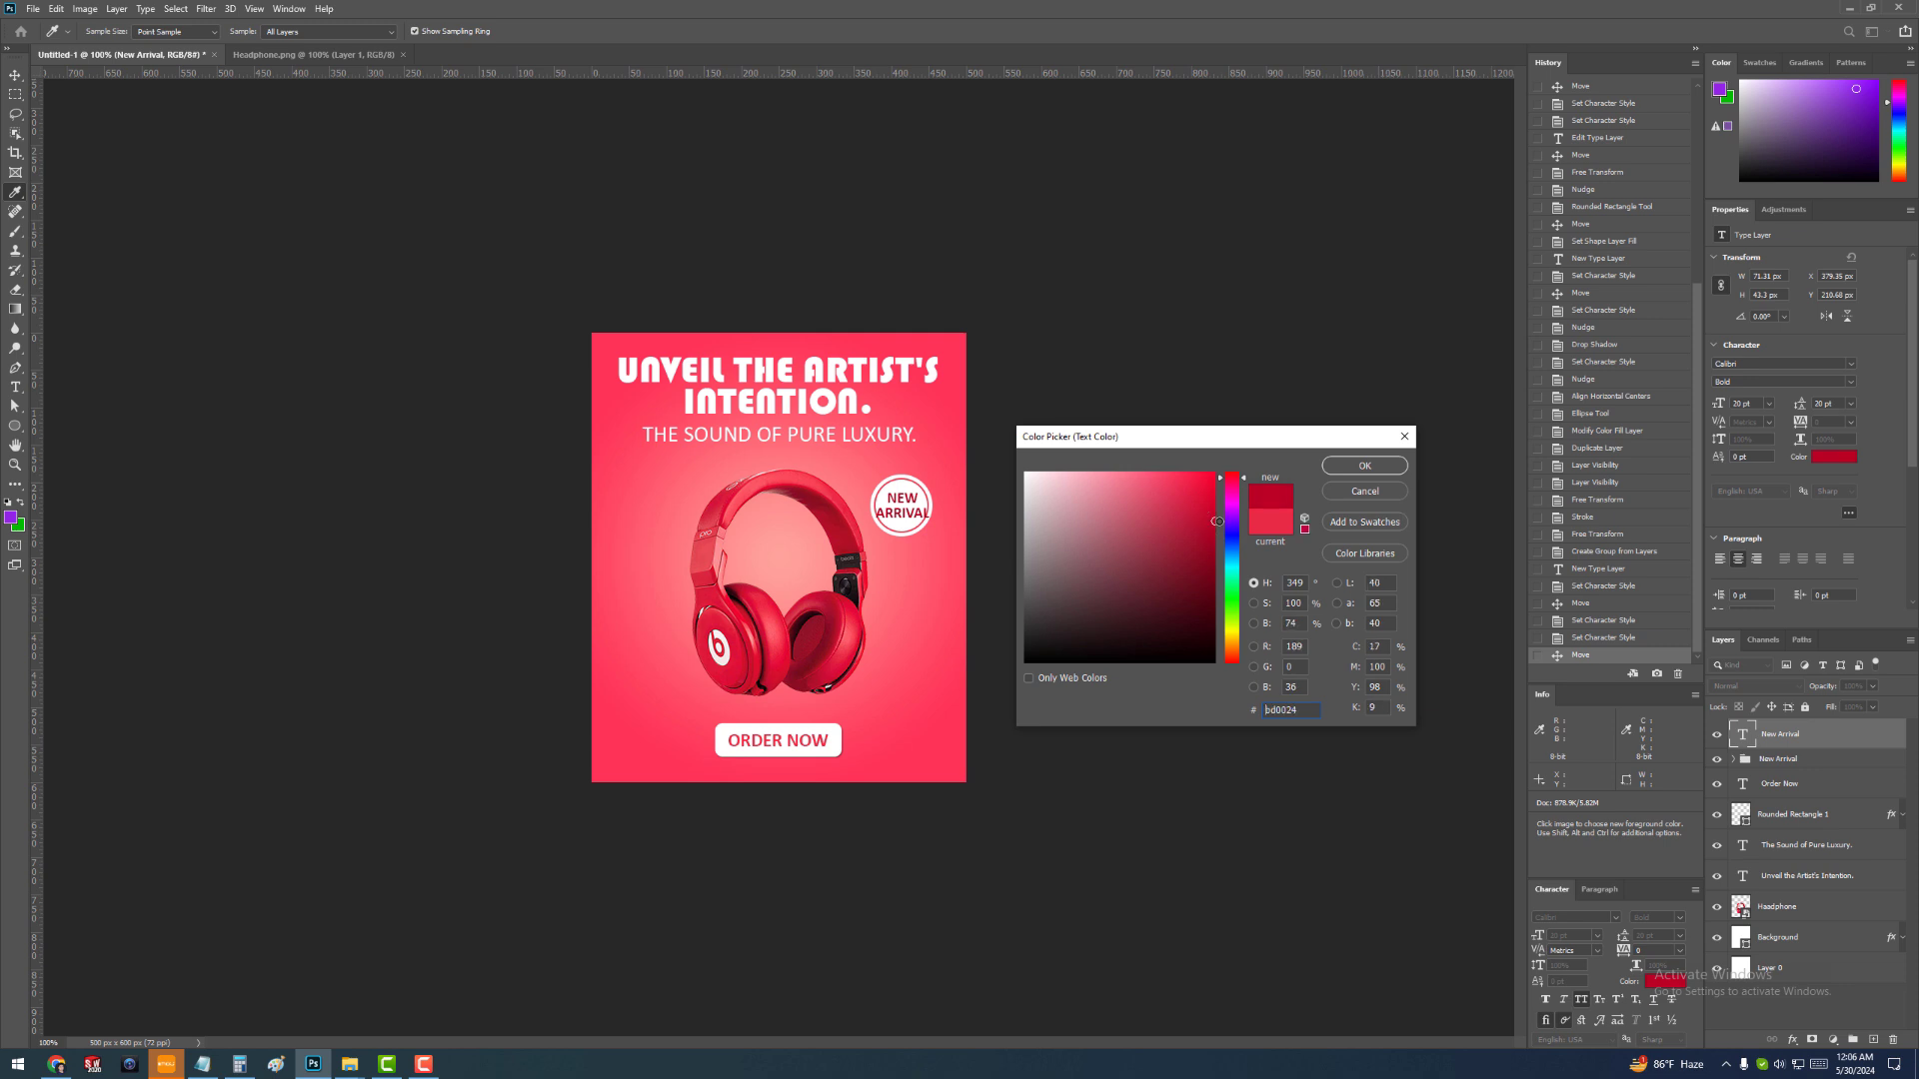
left_click(1364, 466)
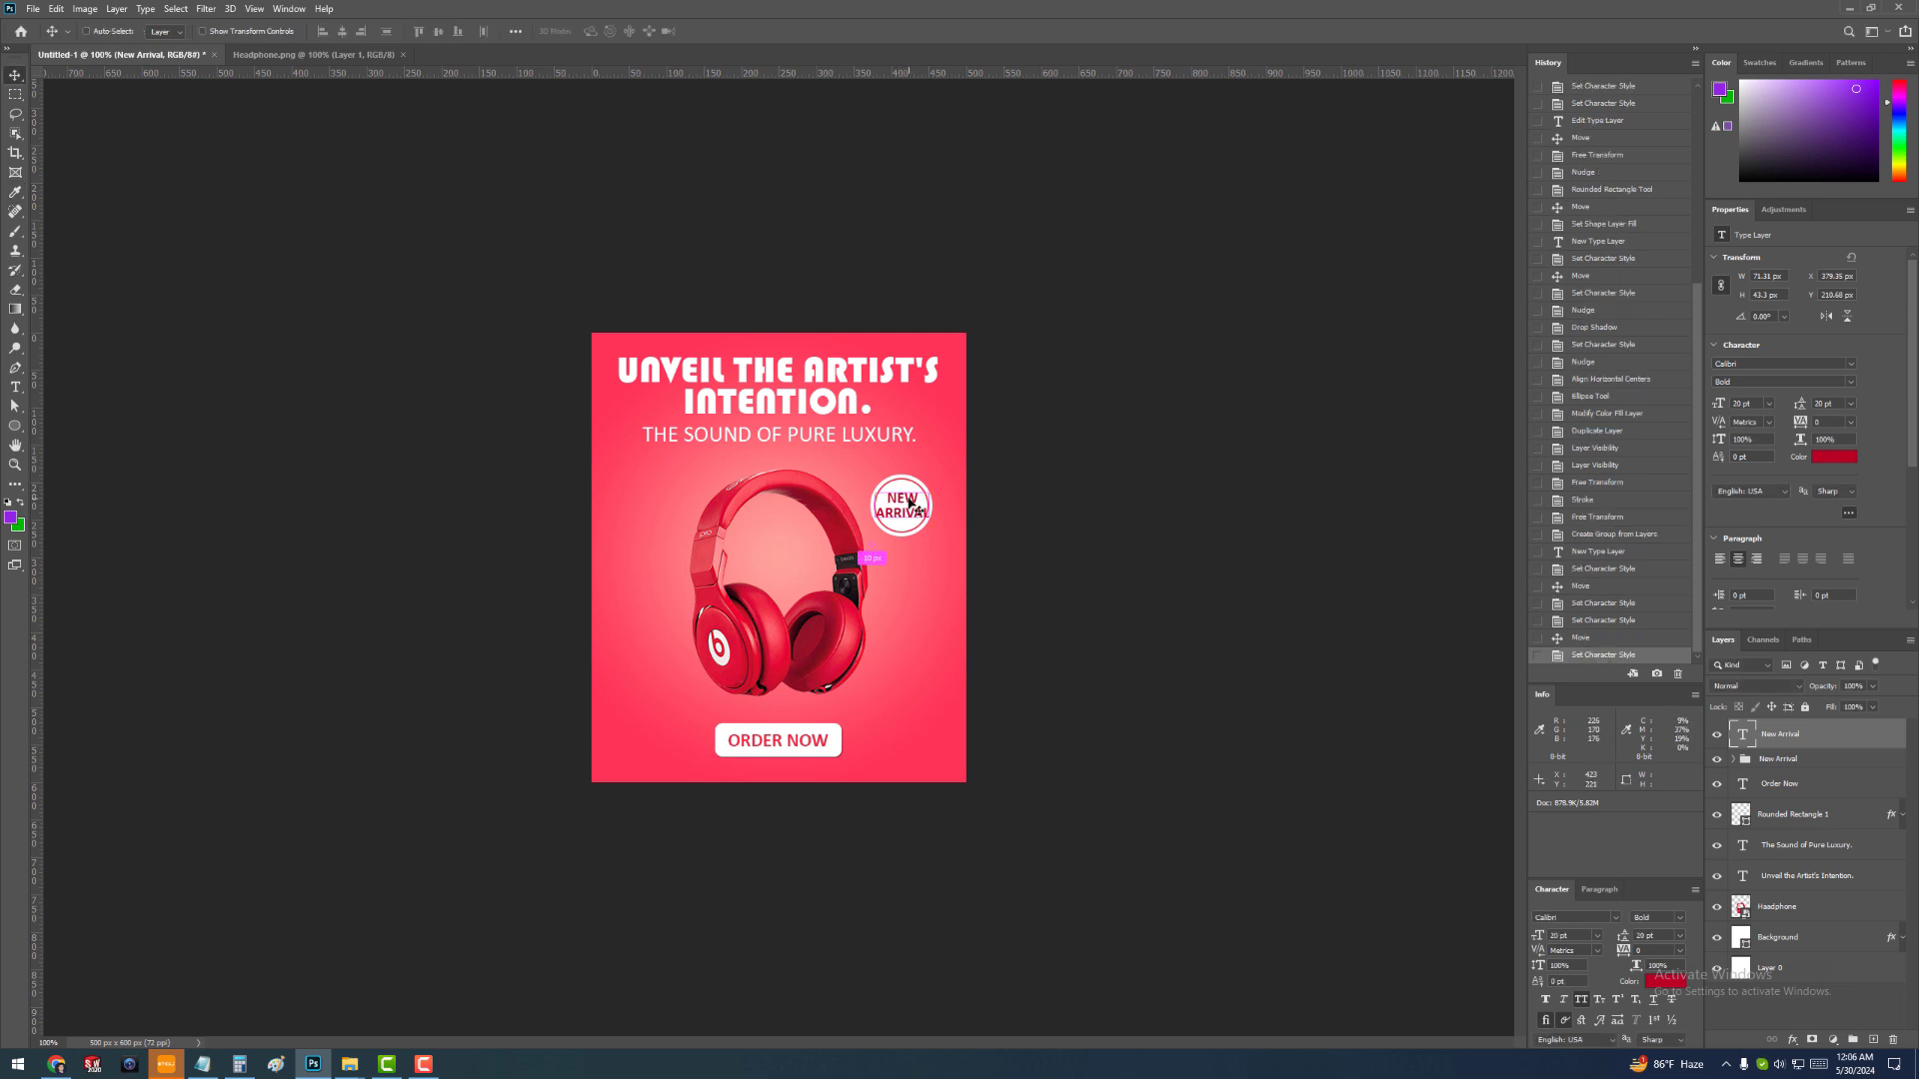
Scale the "NEW ARRIVAL" text down to about 57 px wide and nudge it 2 px left and 3 px up
key("ctrl+t")
left_click_drag(930, 522, 925, 524)
key("Return")
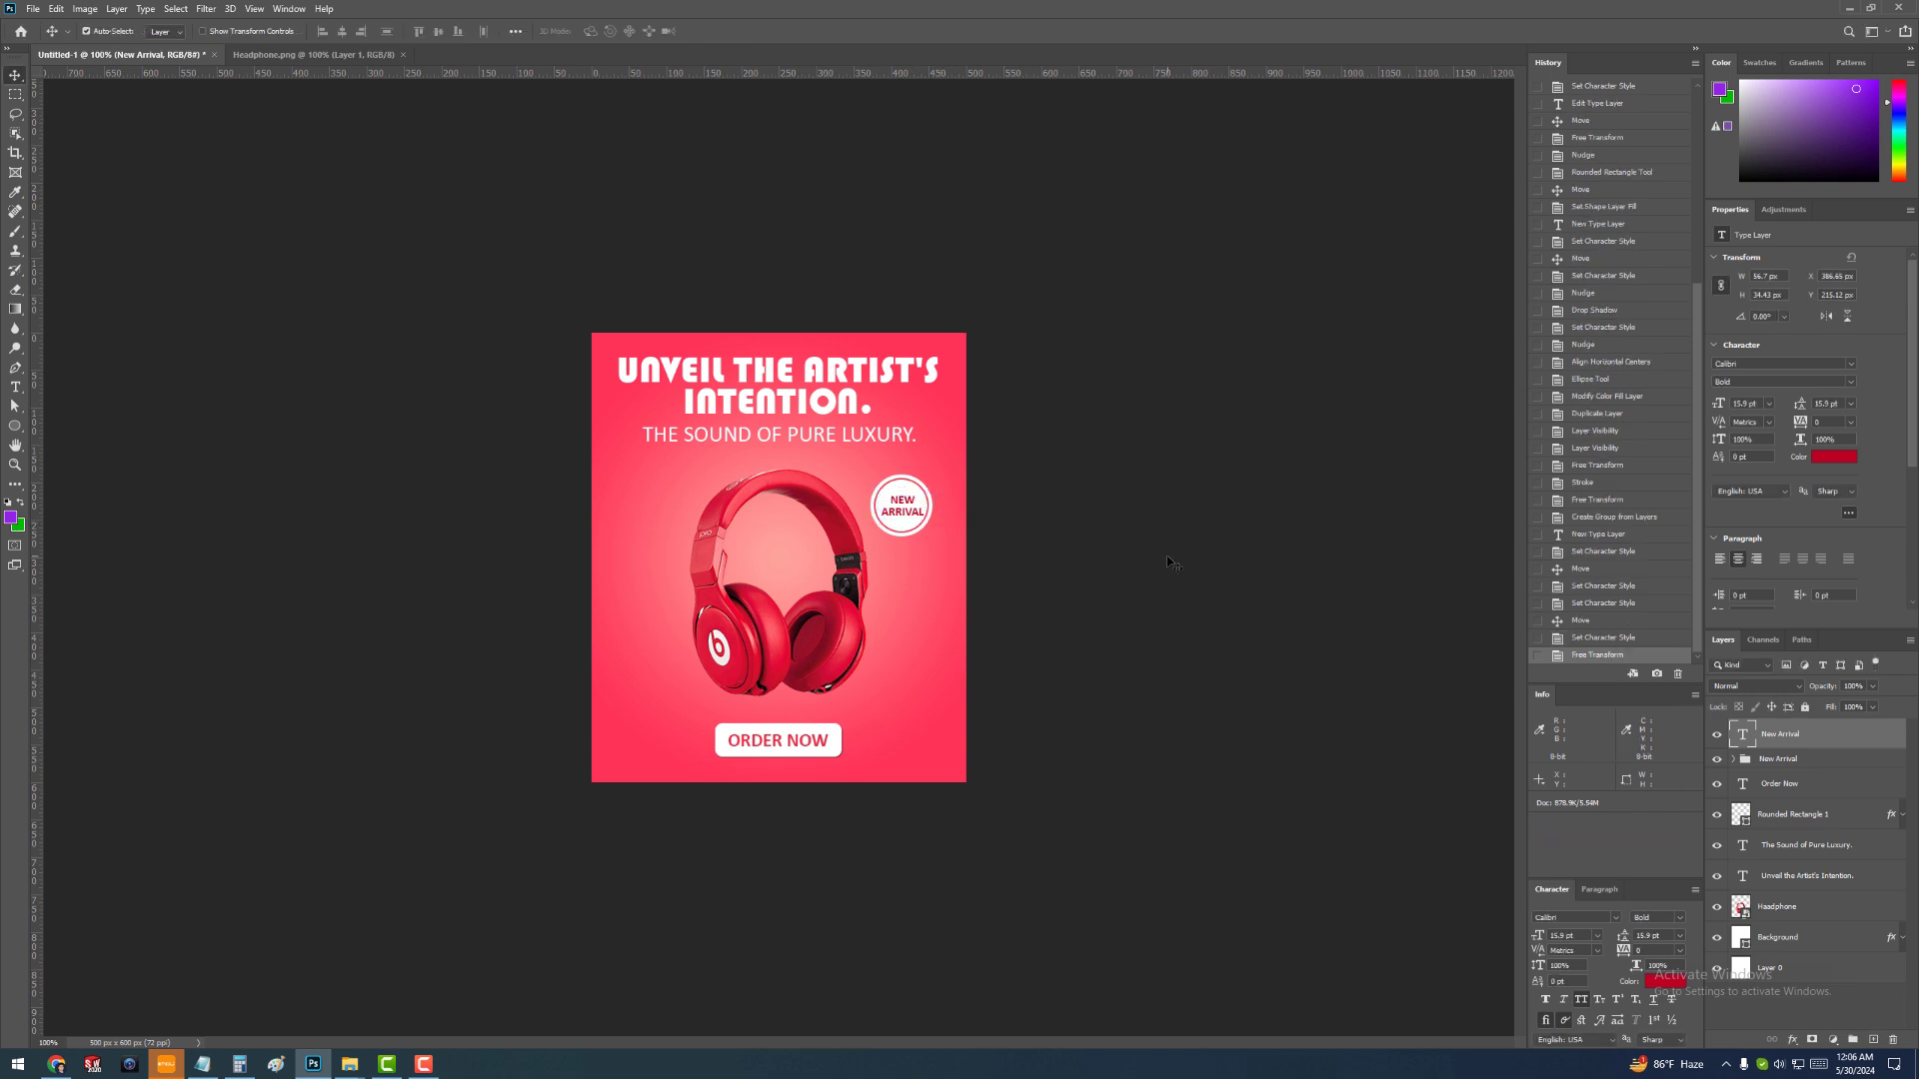
key("Left")
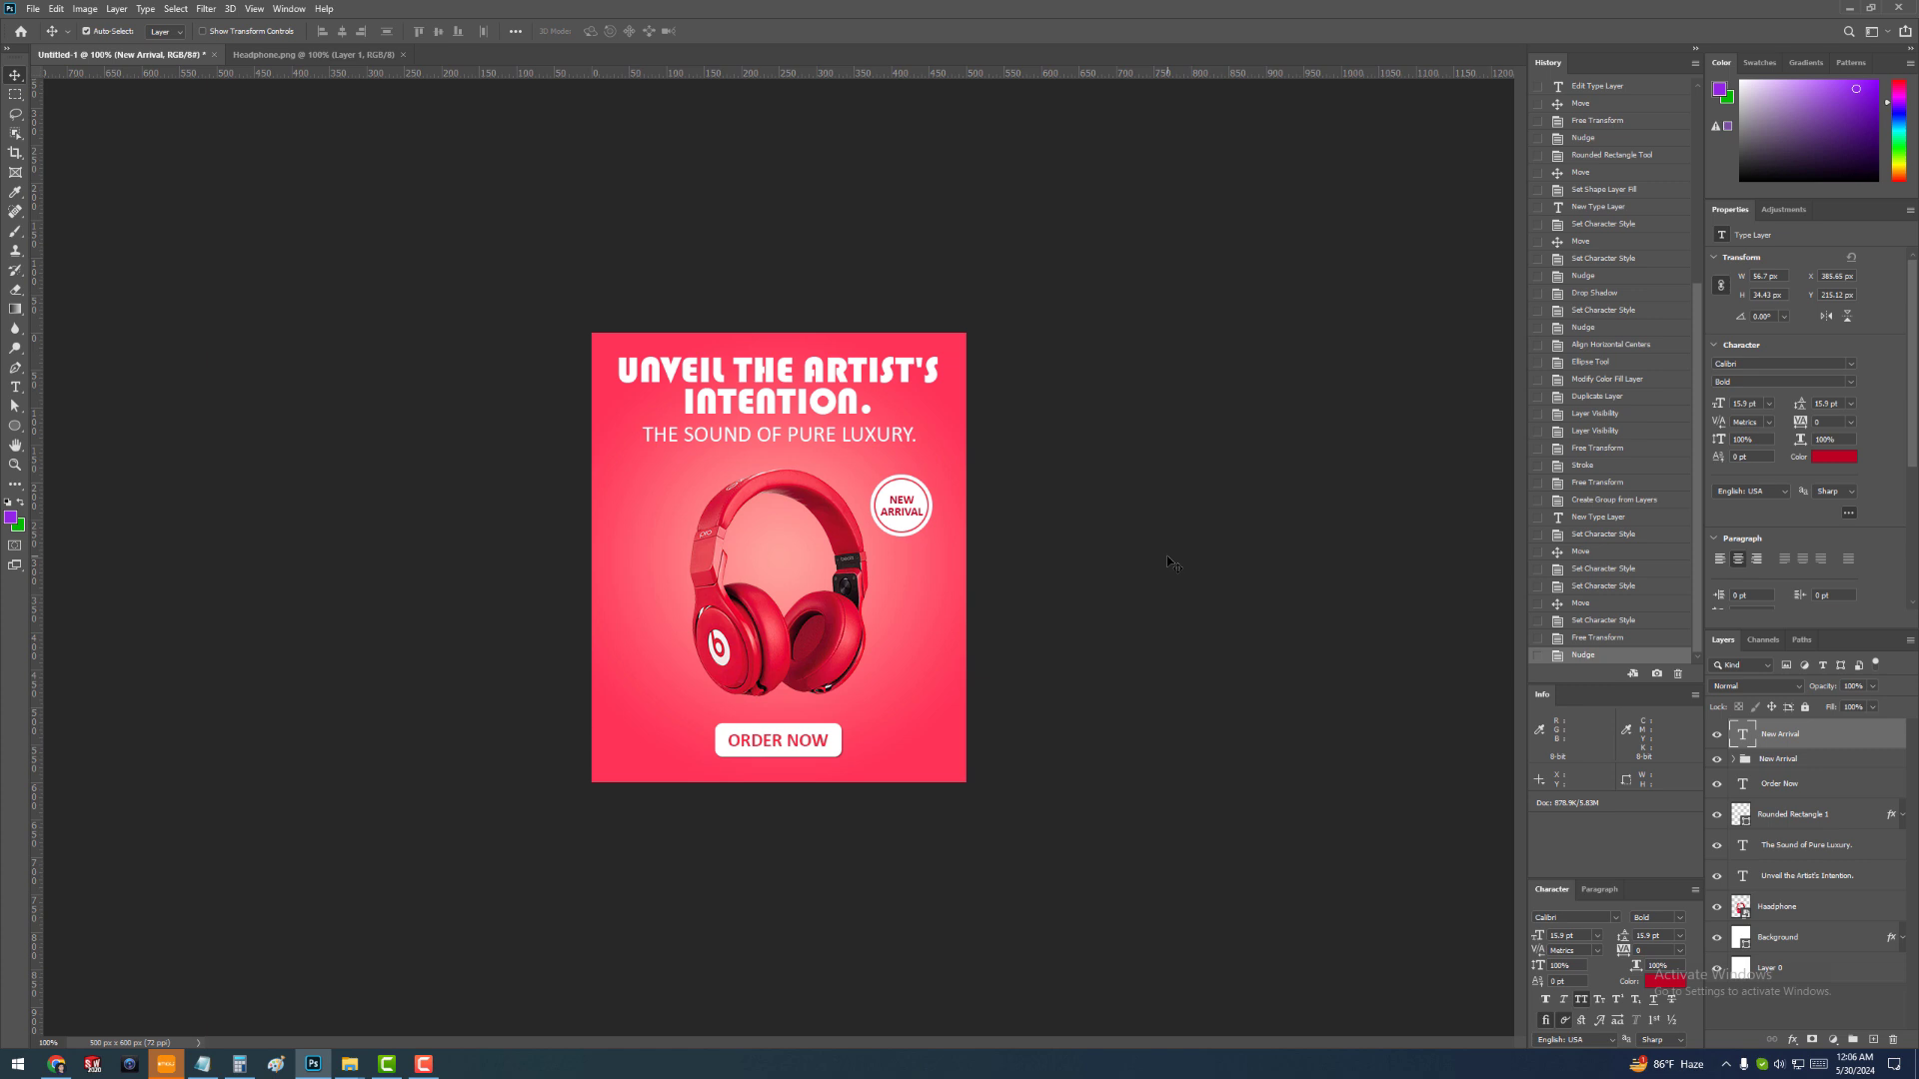
key("Up")
key("Up")
key("Left")
key("Up")
Move the "New Arrival" text layer into the "New Arrival" group with the badge circles
left_click(1790, 762)
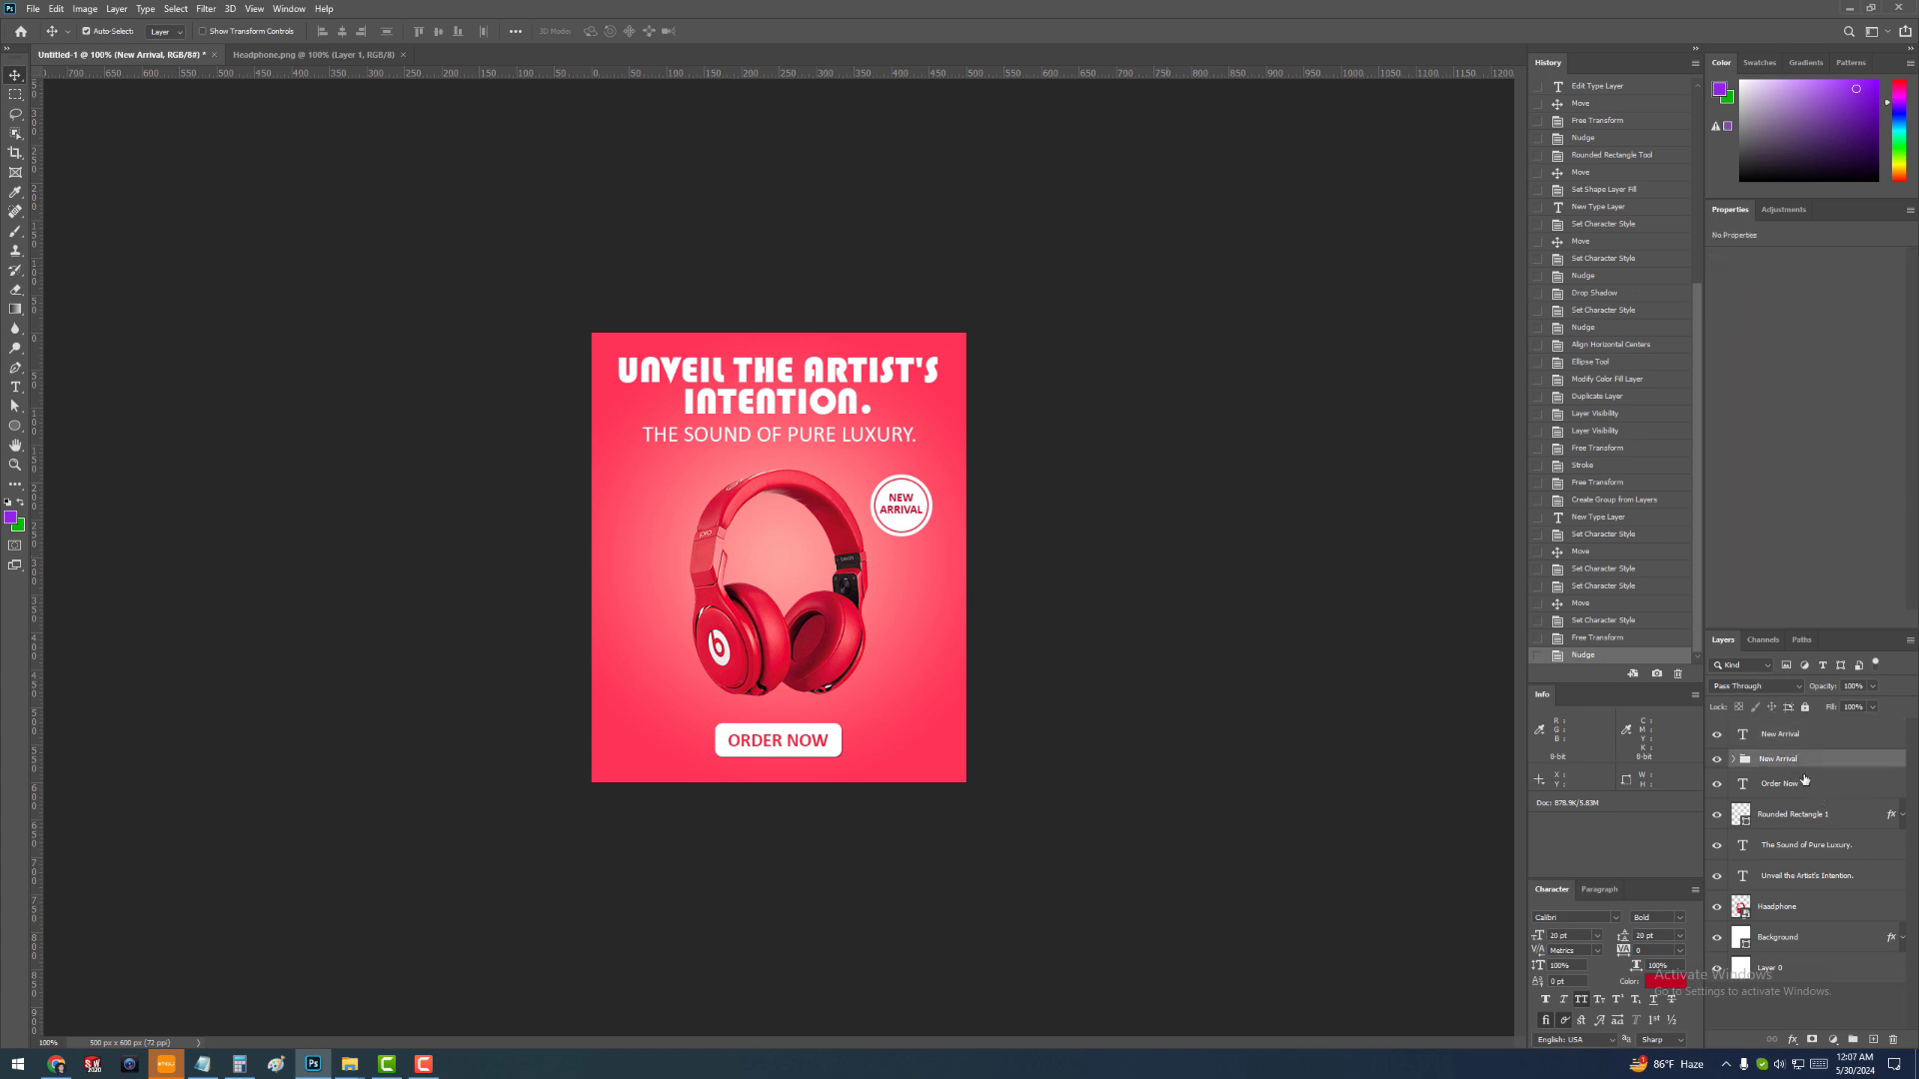
left_click(1808, 743)
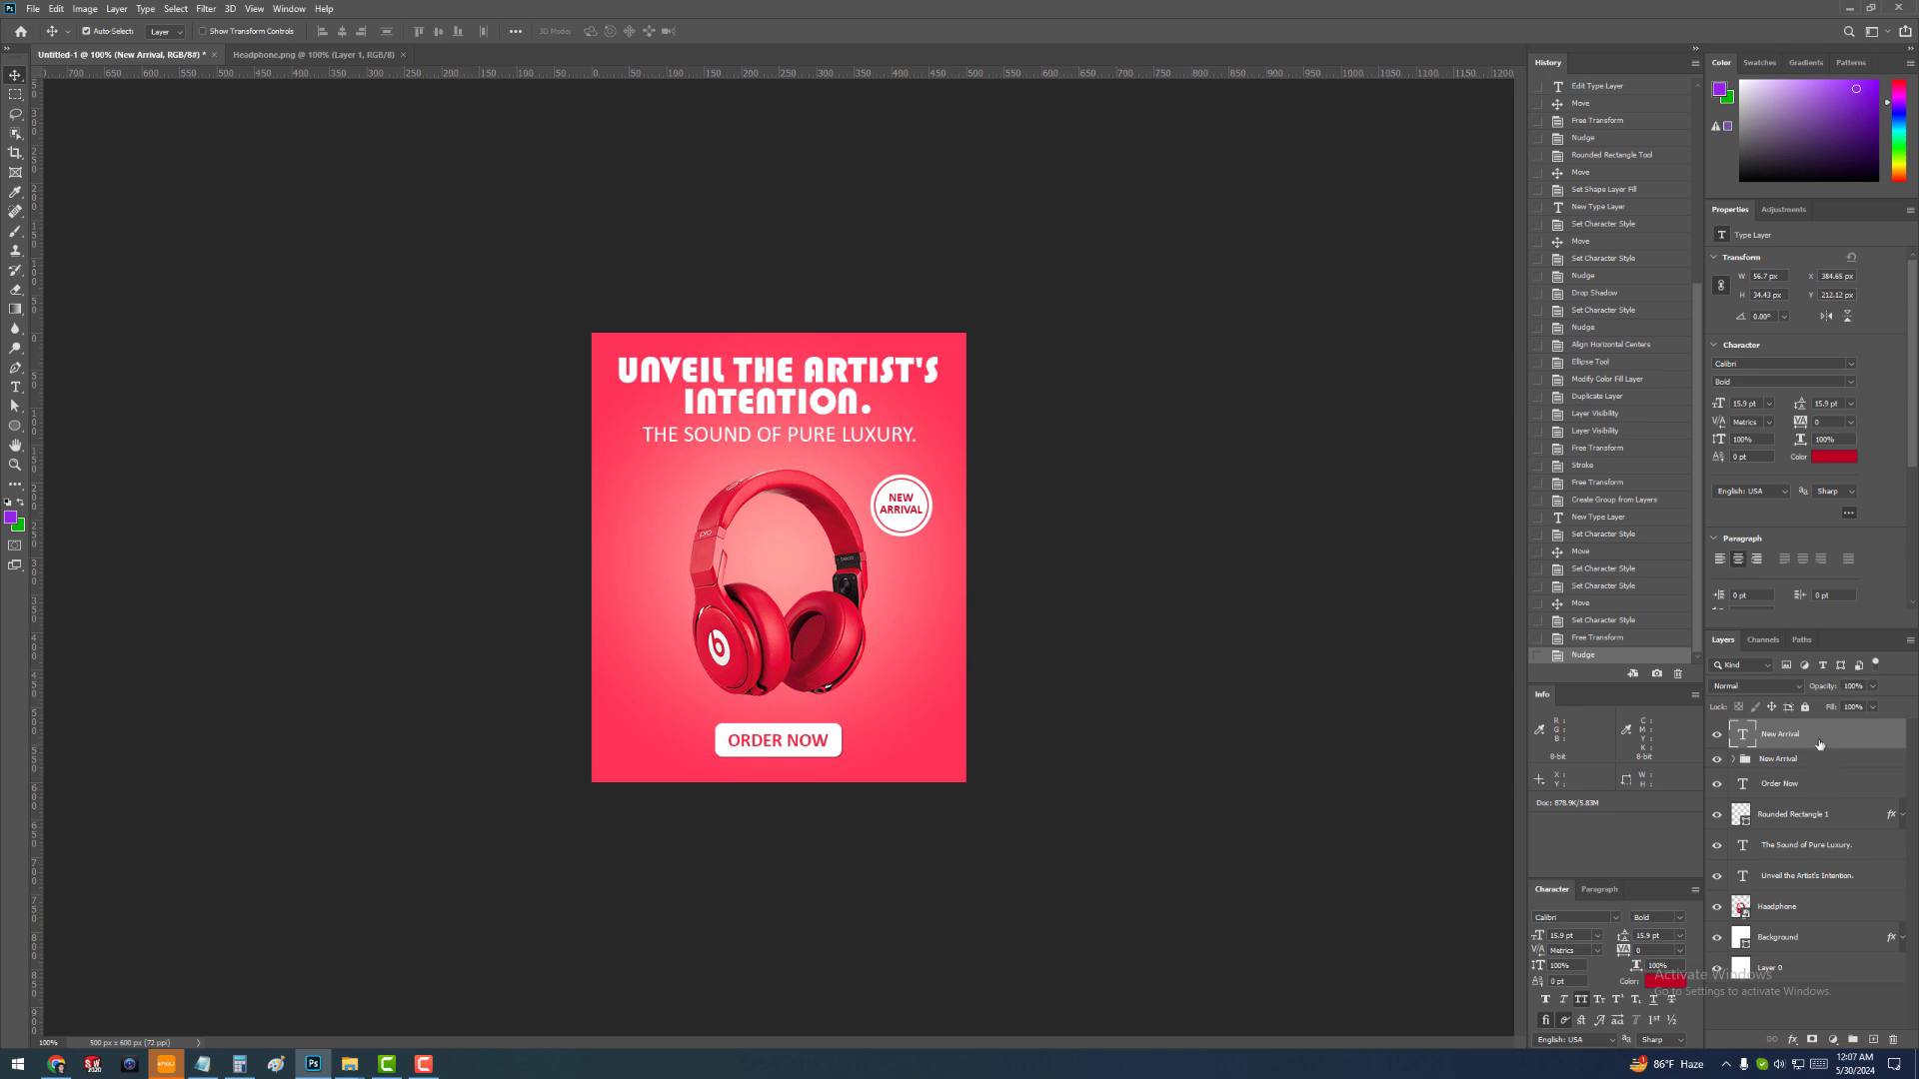
left_click_drag(1821, 743, 1816, 761)
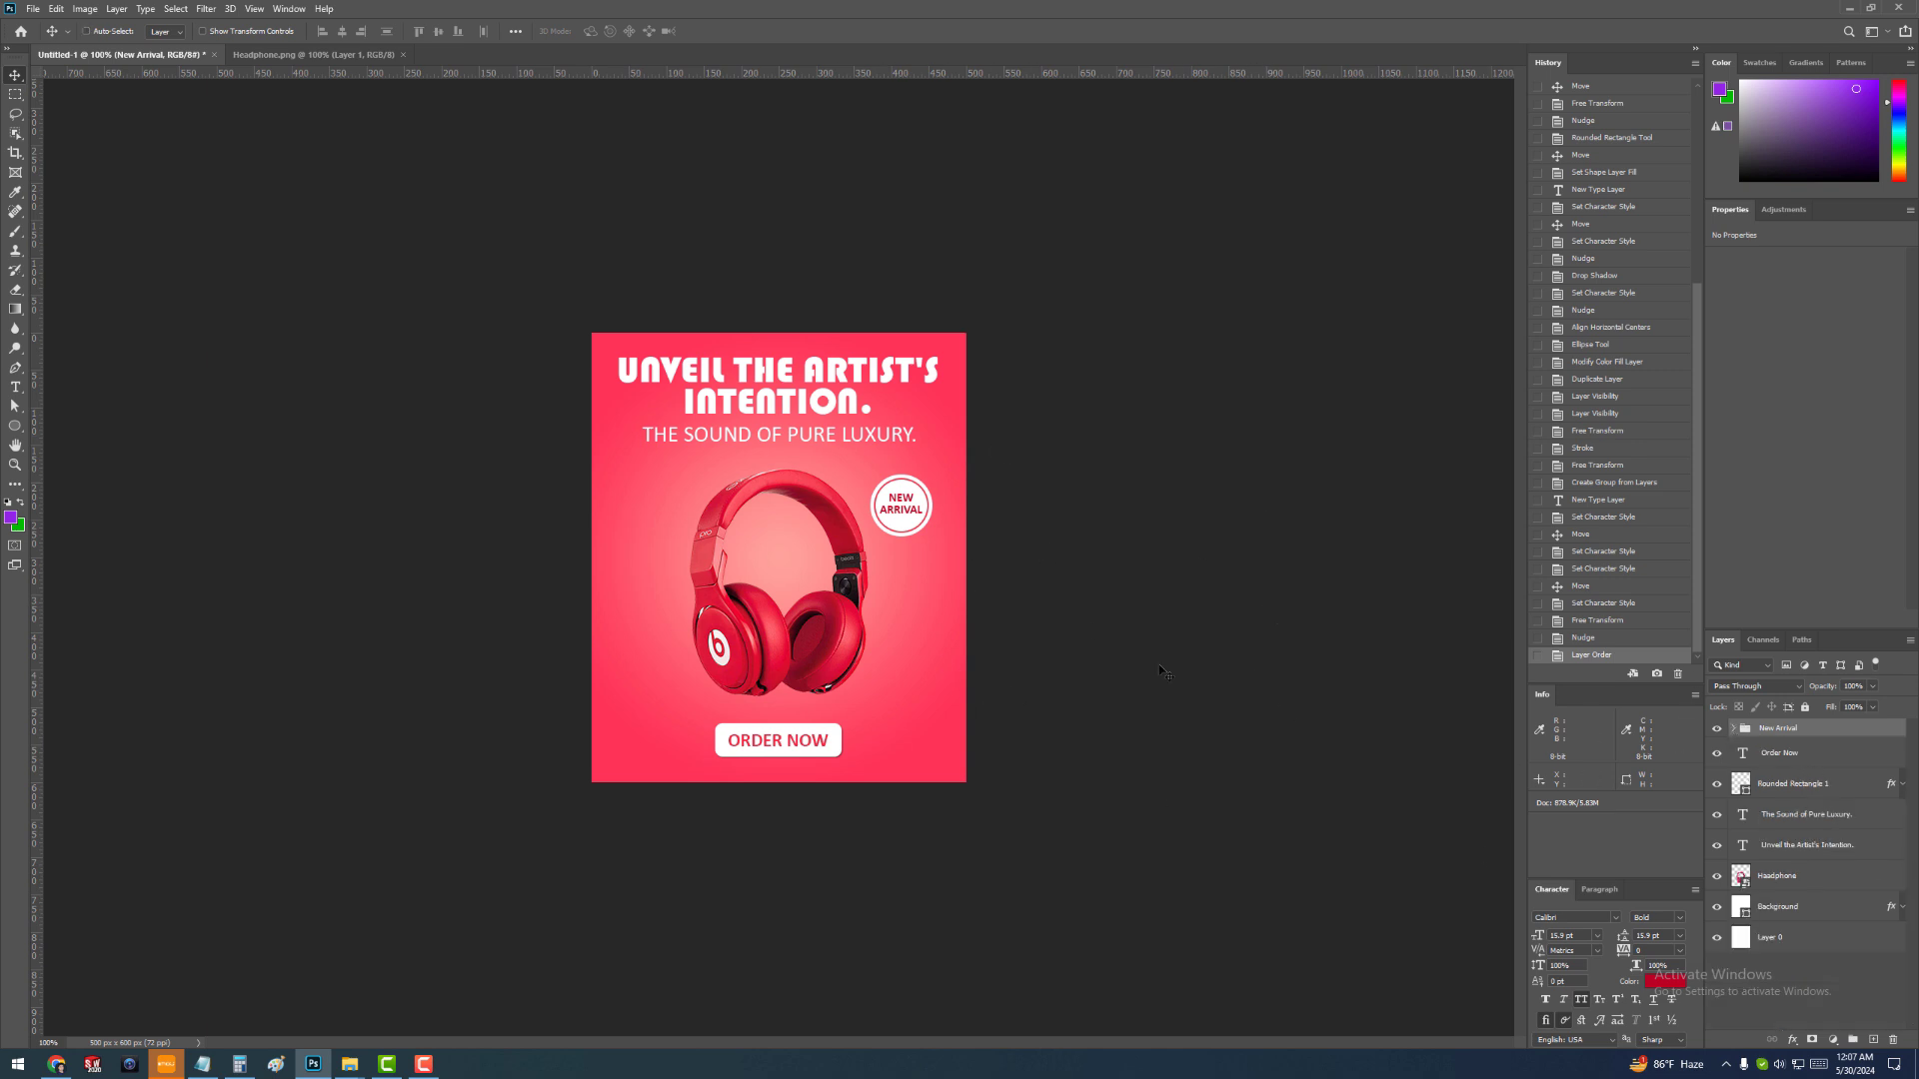
Move the "New Arrival" badge group about 54 px left and 10 px up so it overlaps the headphones' headband
key("ctrl+t")
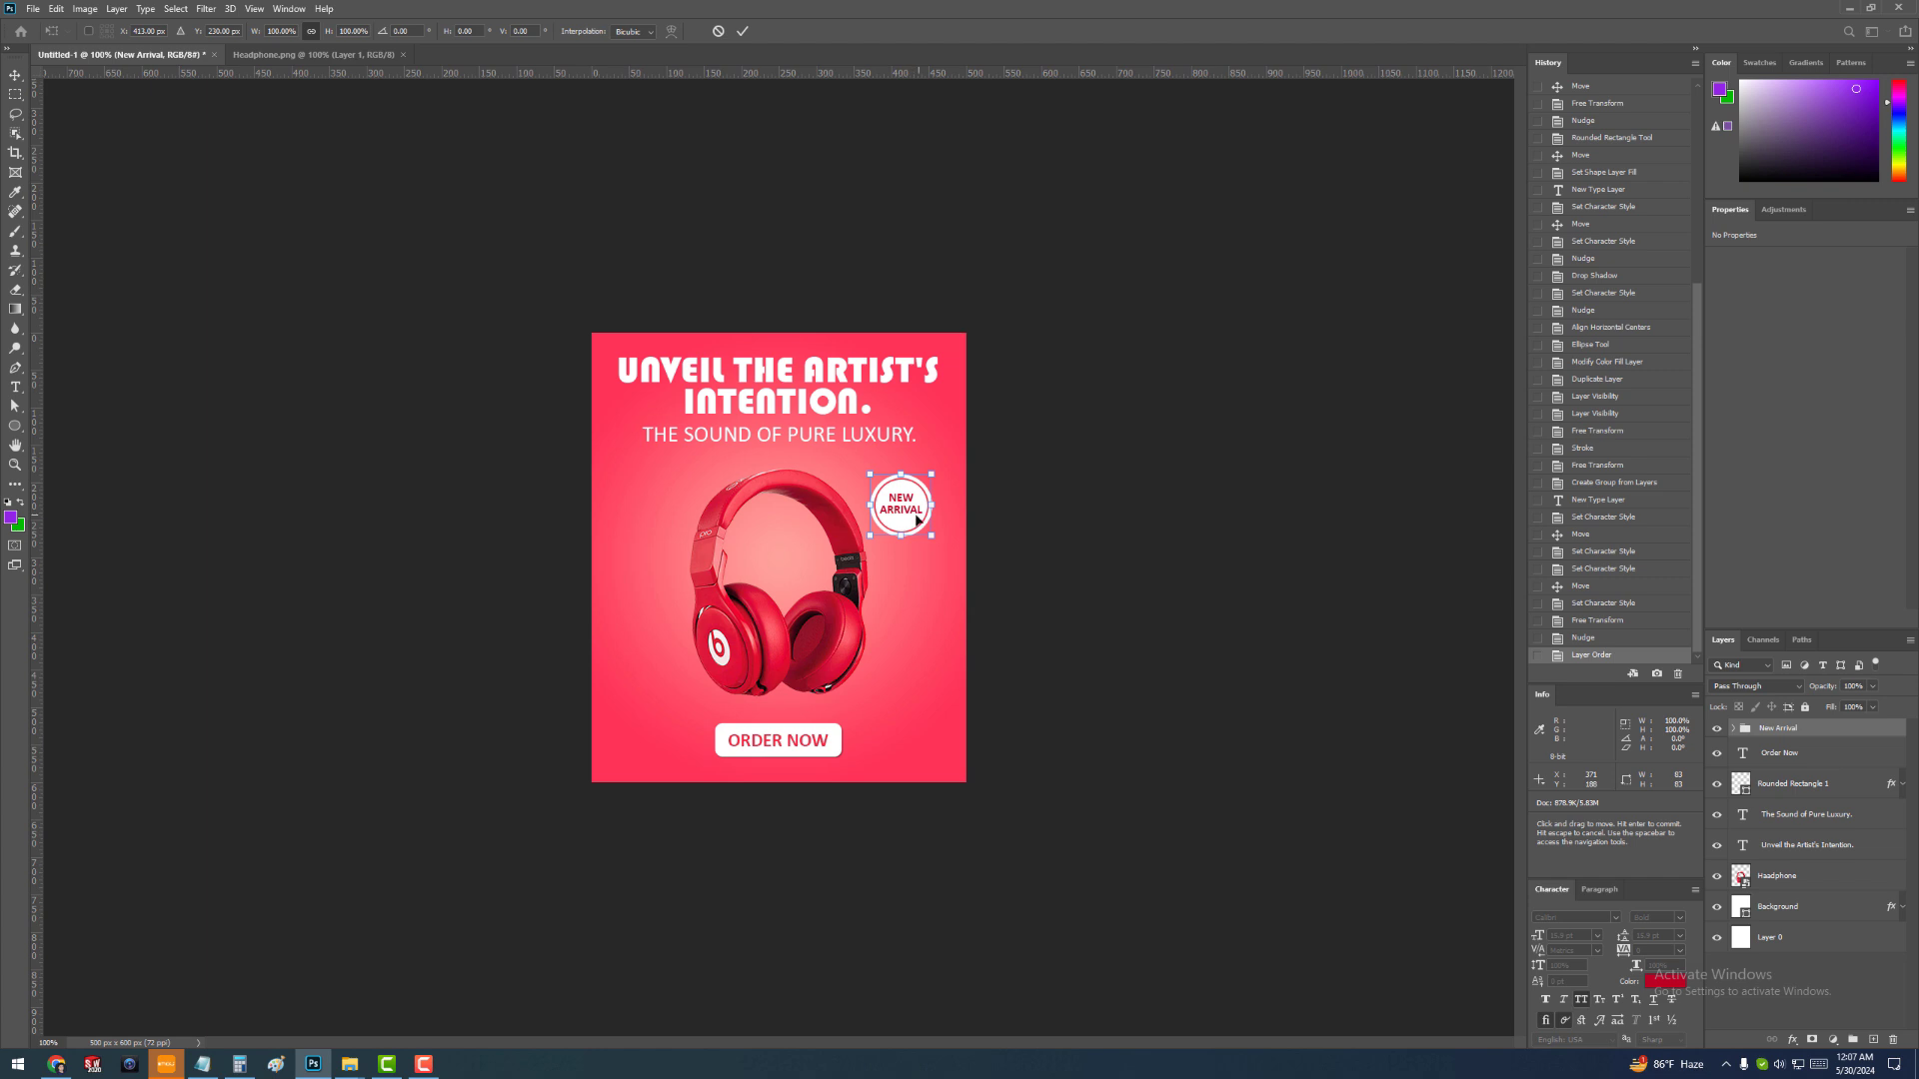
left_click_drag(918, 520, 887, 521)
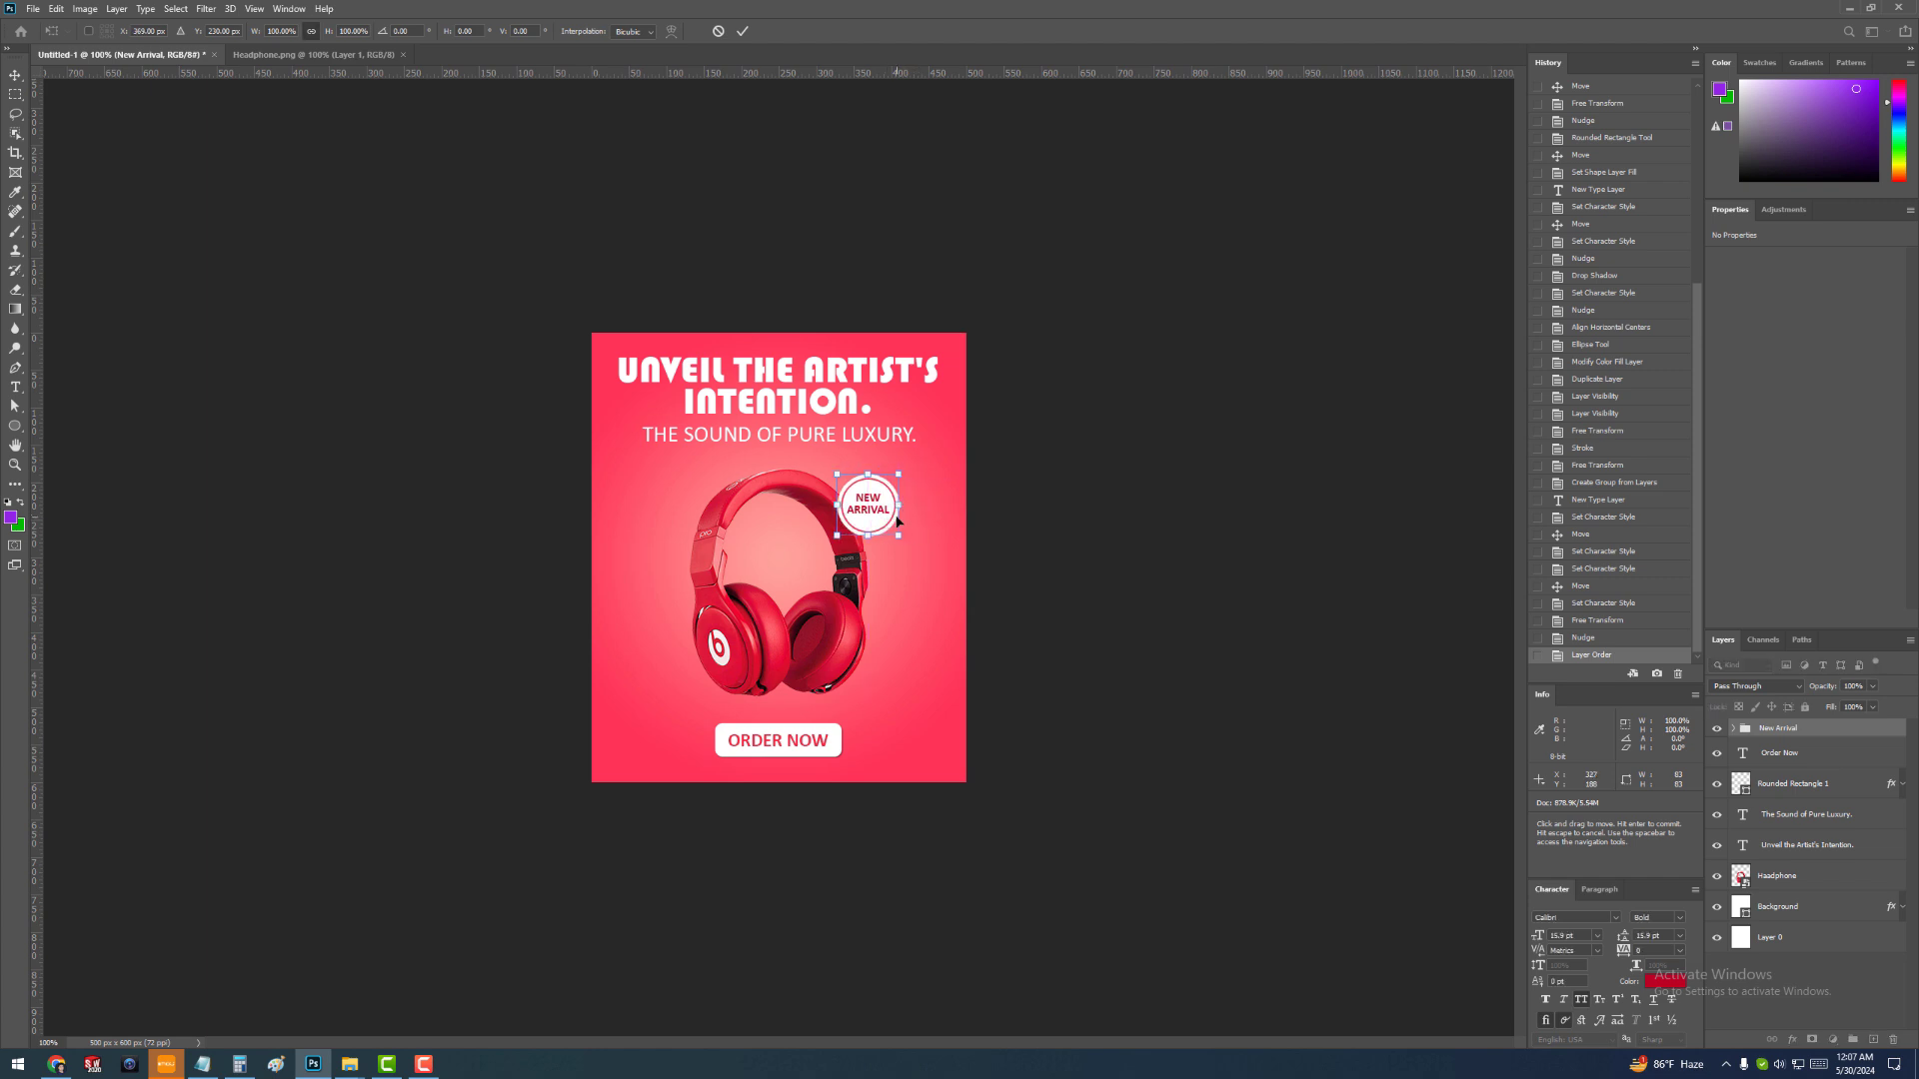
key("shift+Up")
key("shift+Left")
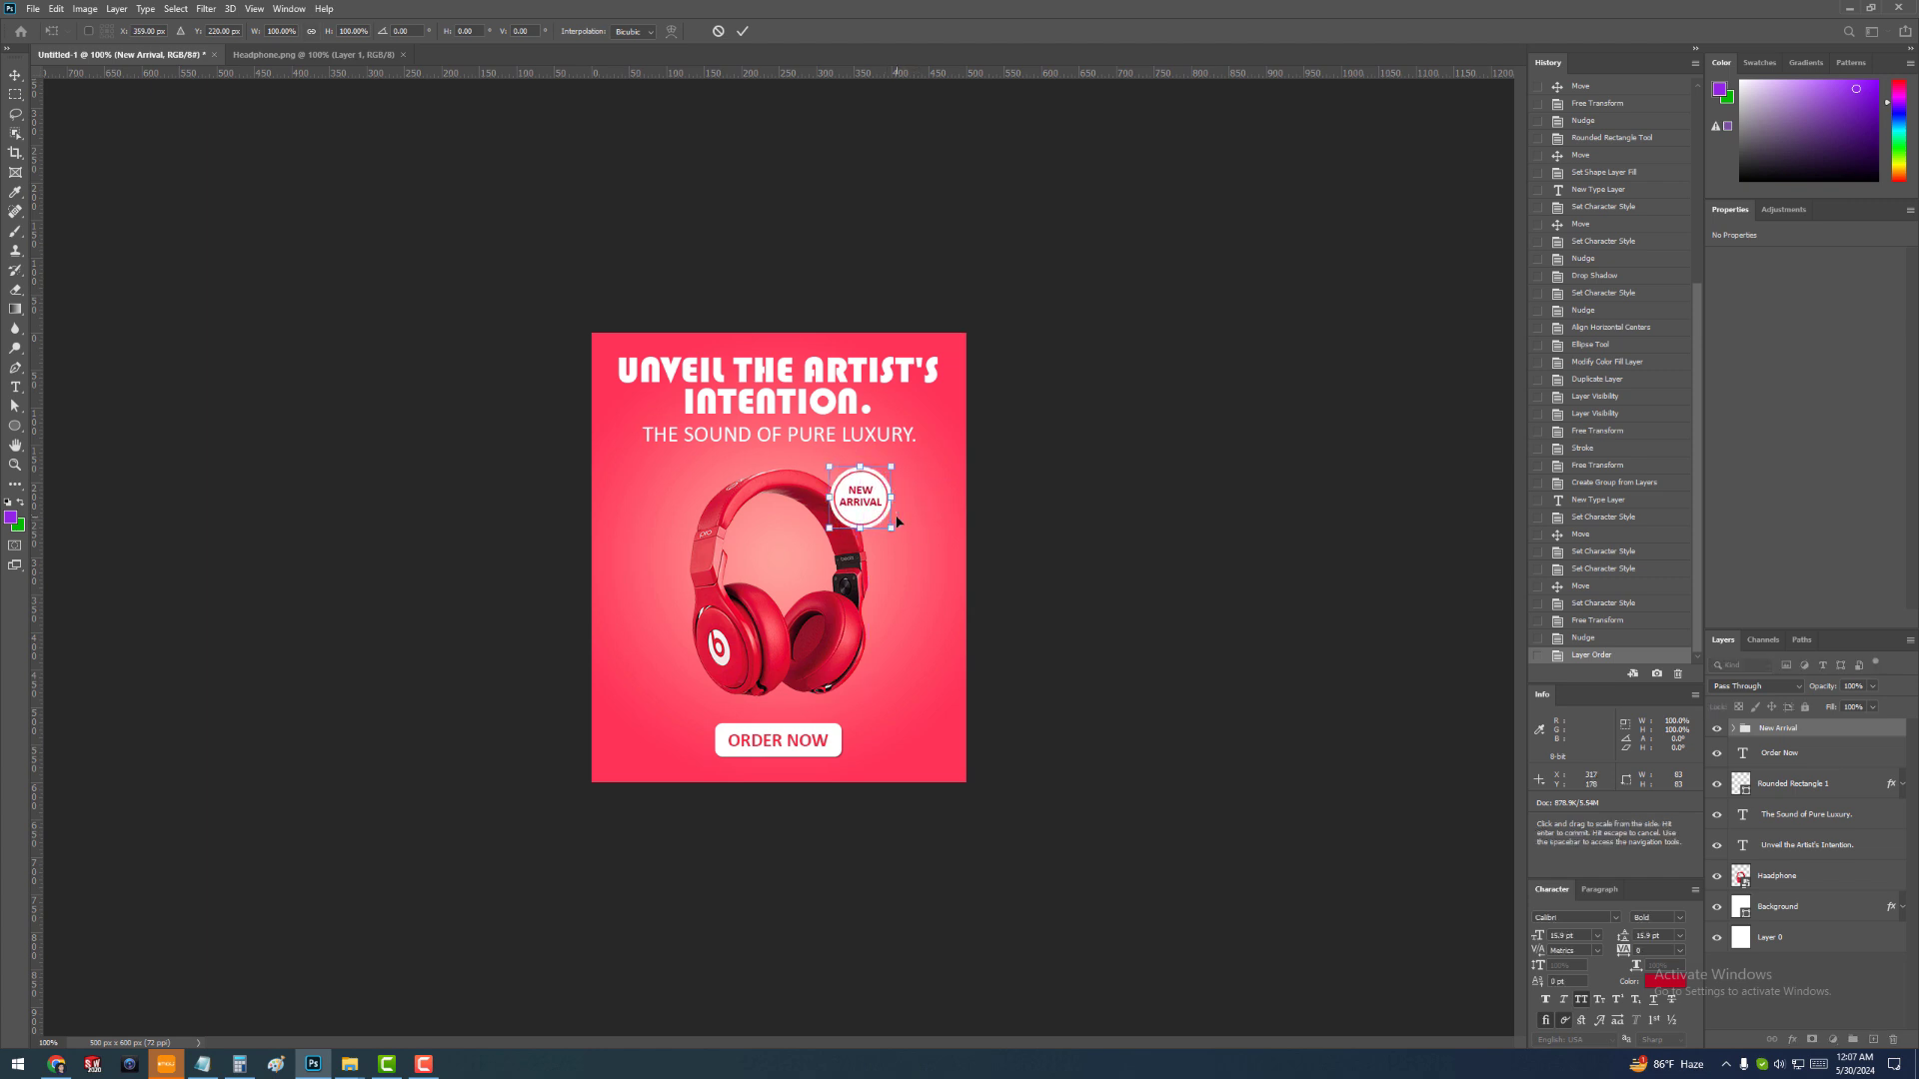
key("Return")
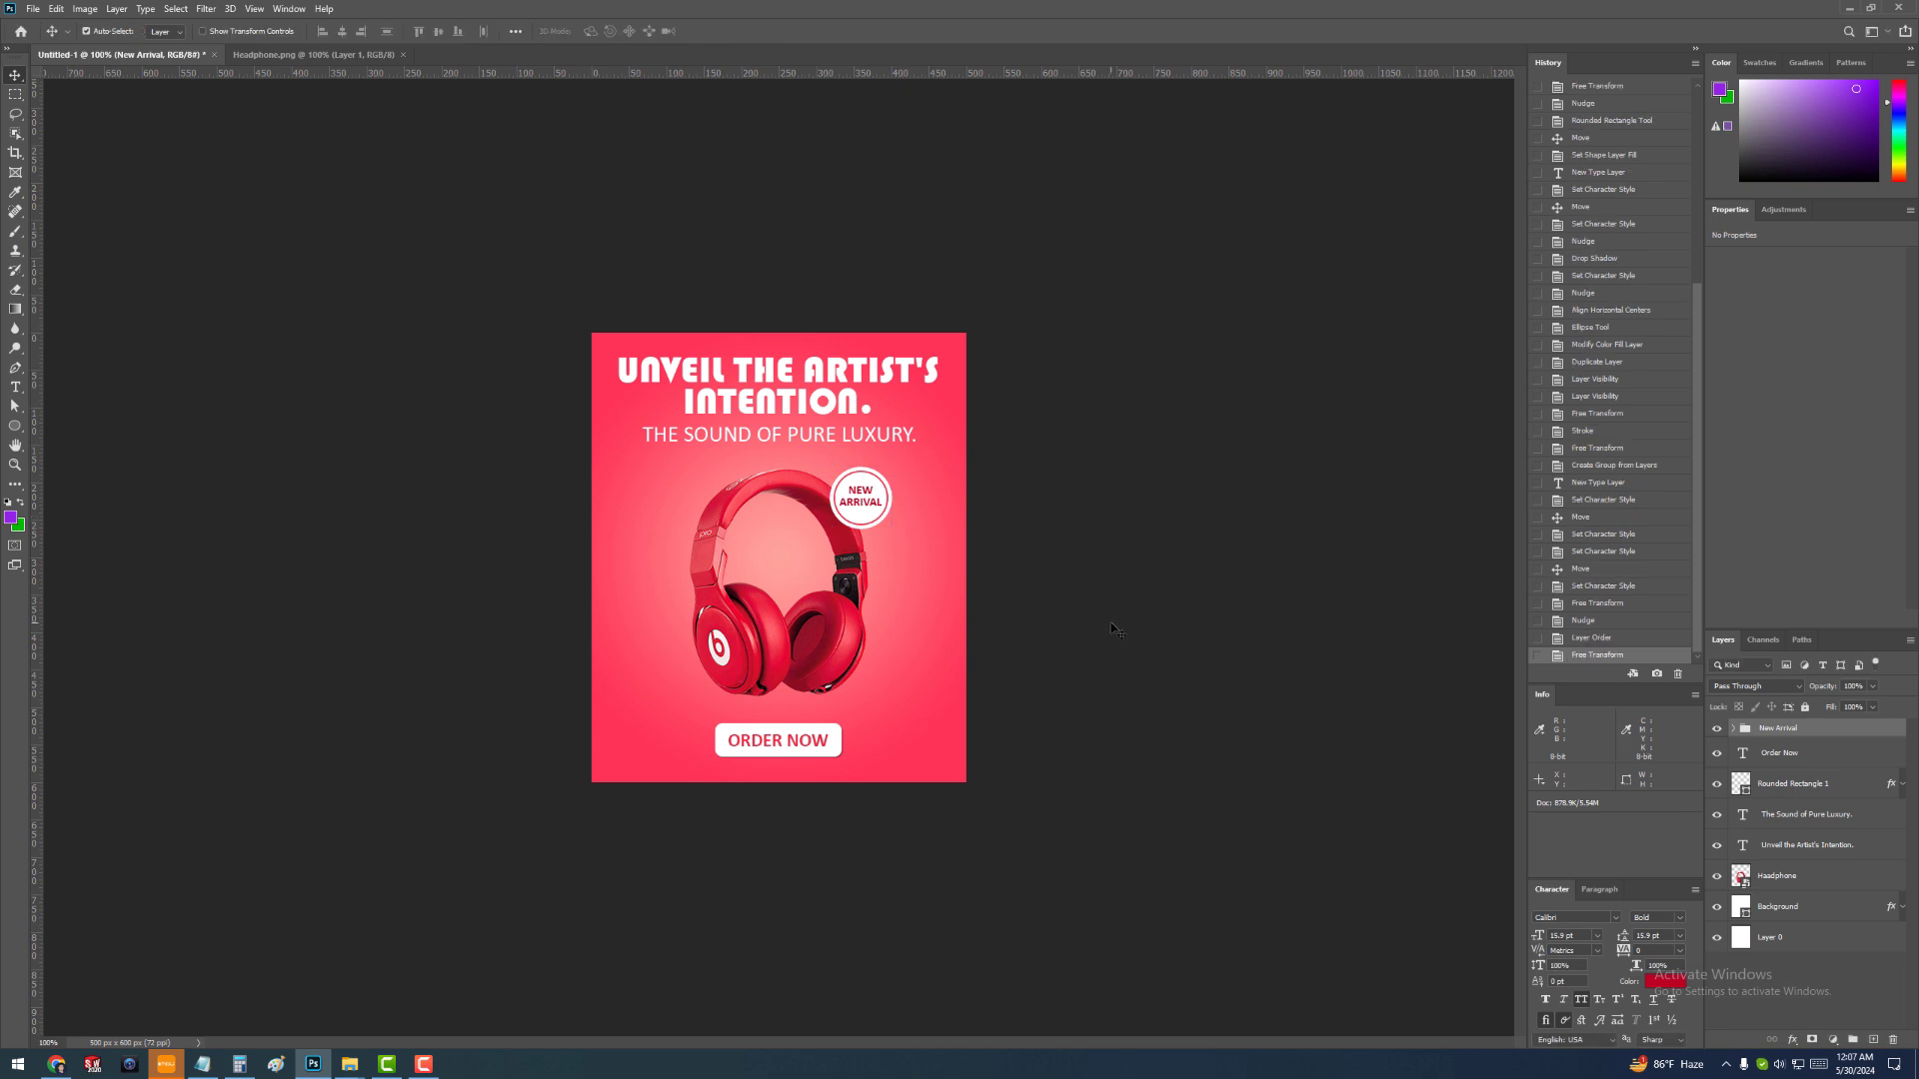
Add a drop shadow to the Headphone layer with a 90° angle and Multiply blend mode
left_click(1739, 879)
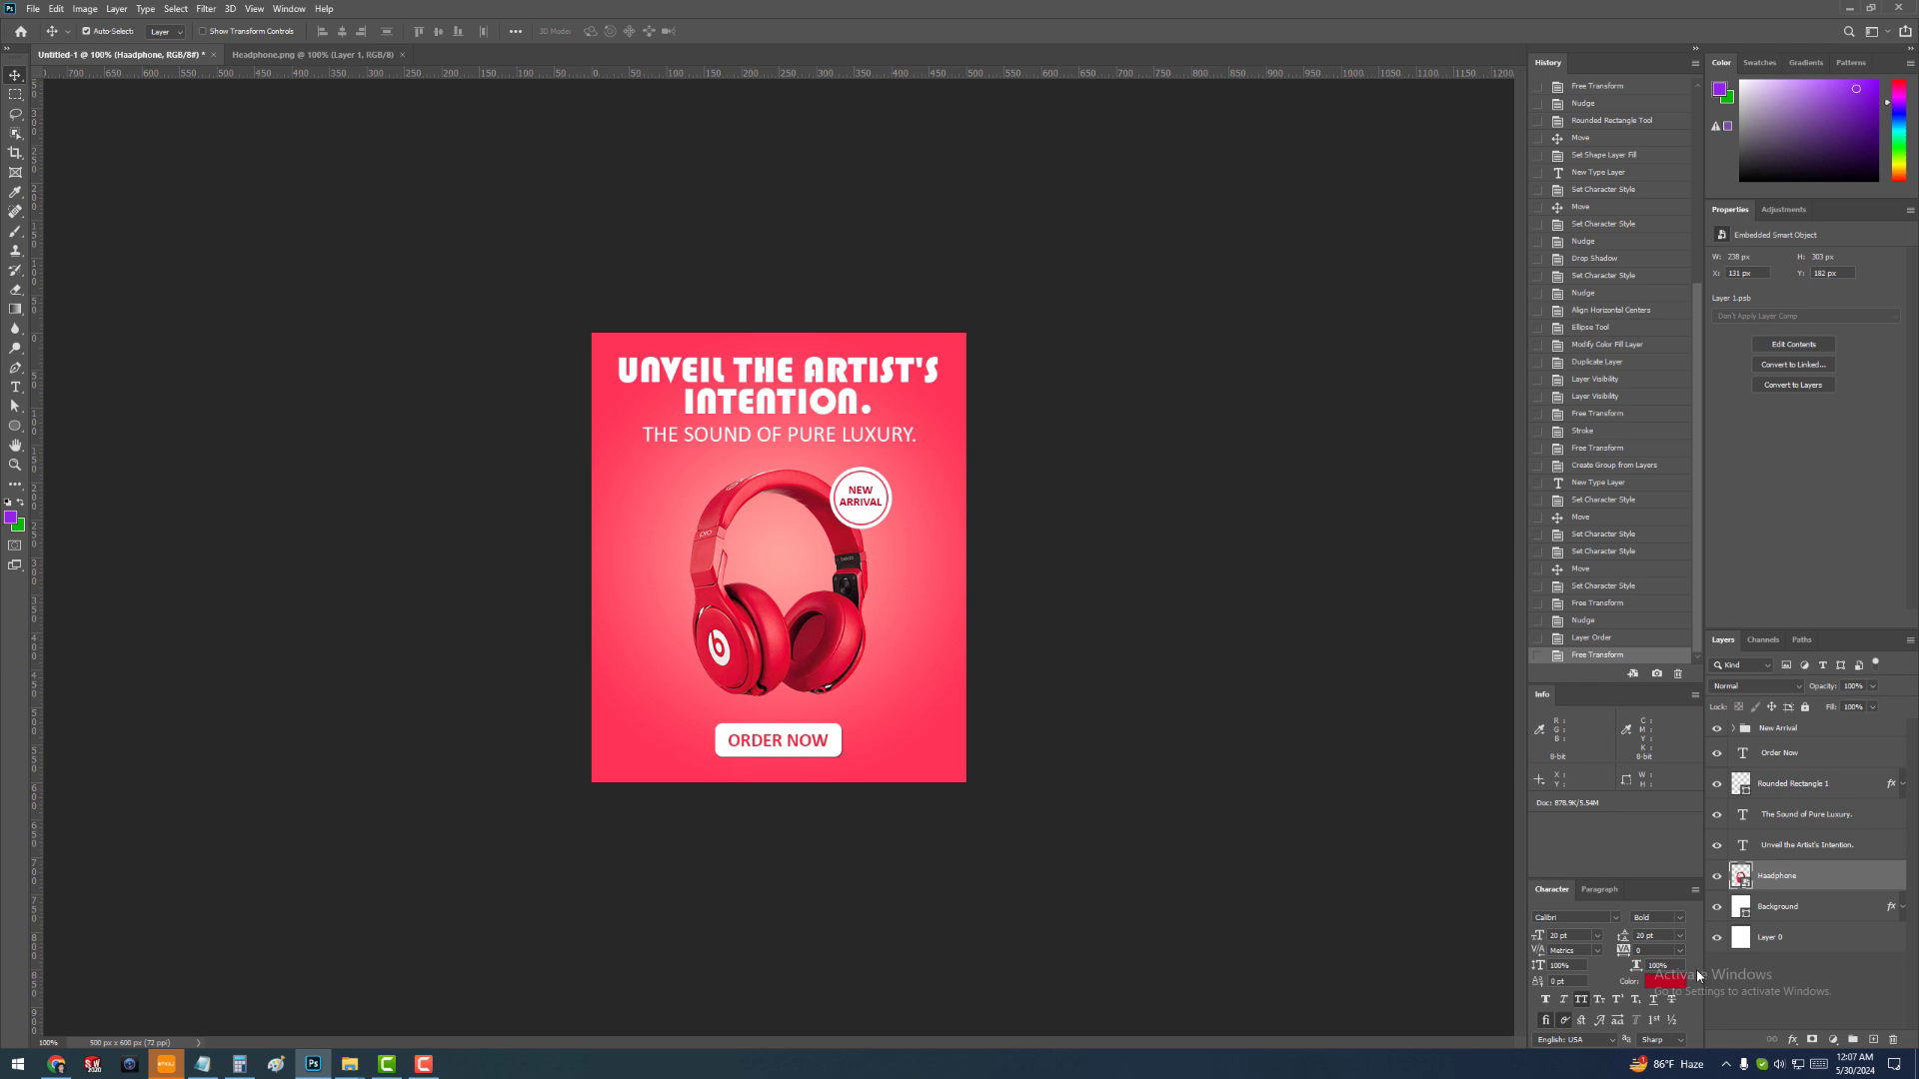
left_click(1716, 876)
left_click(1717, 877)
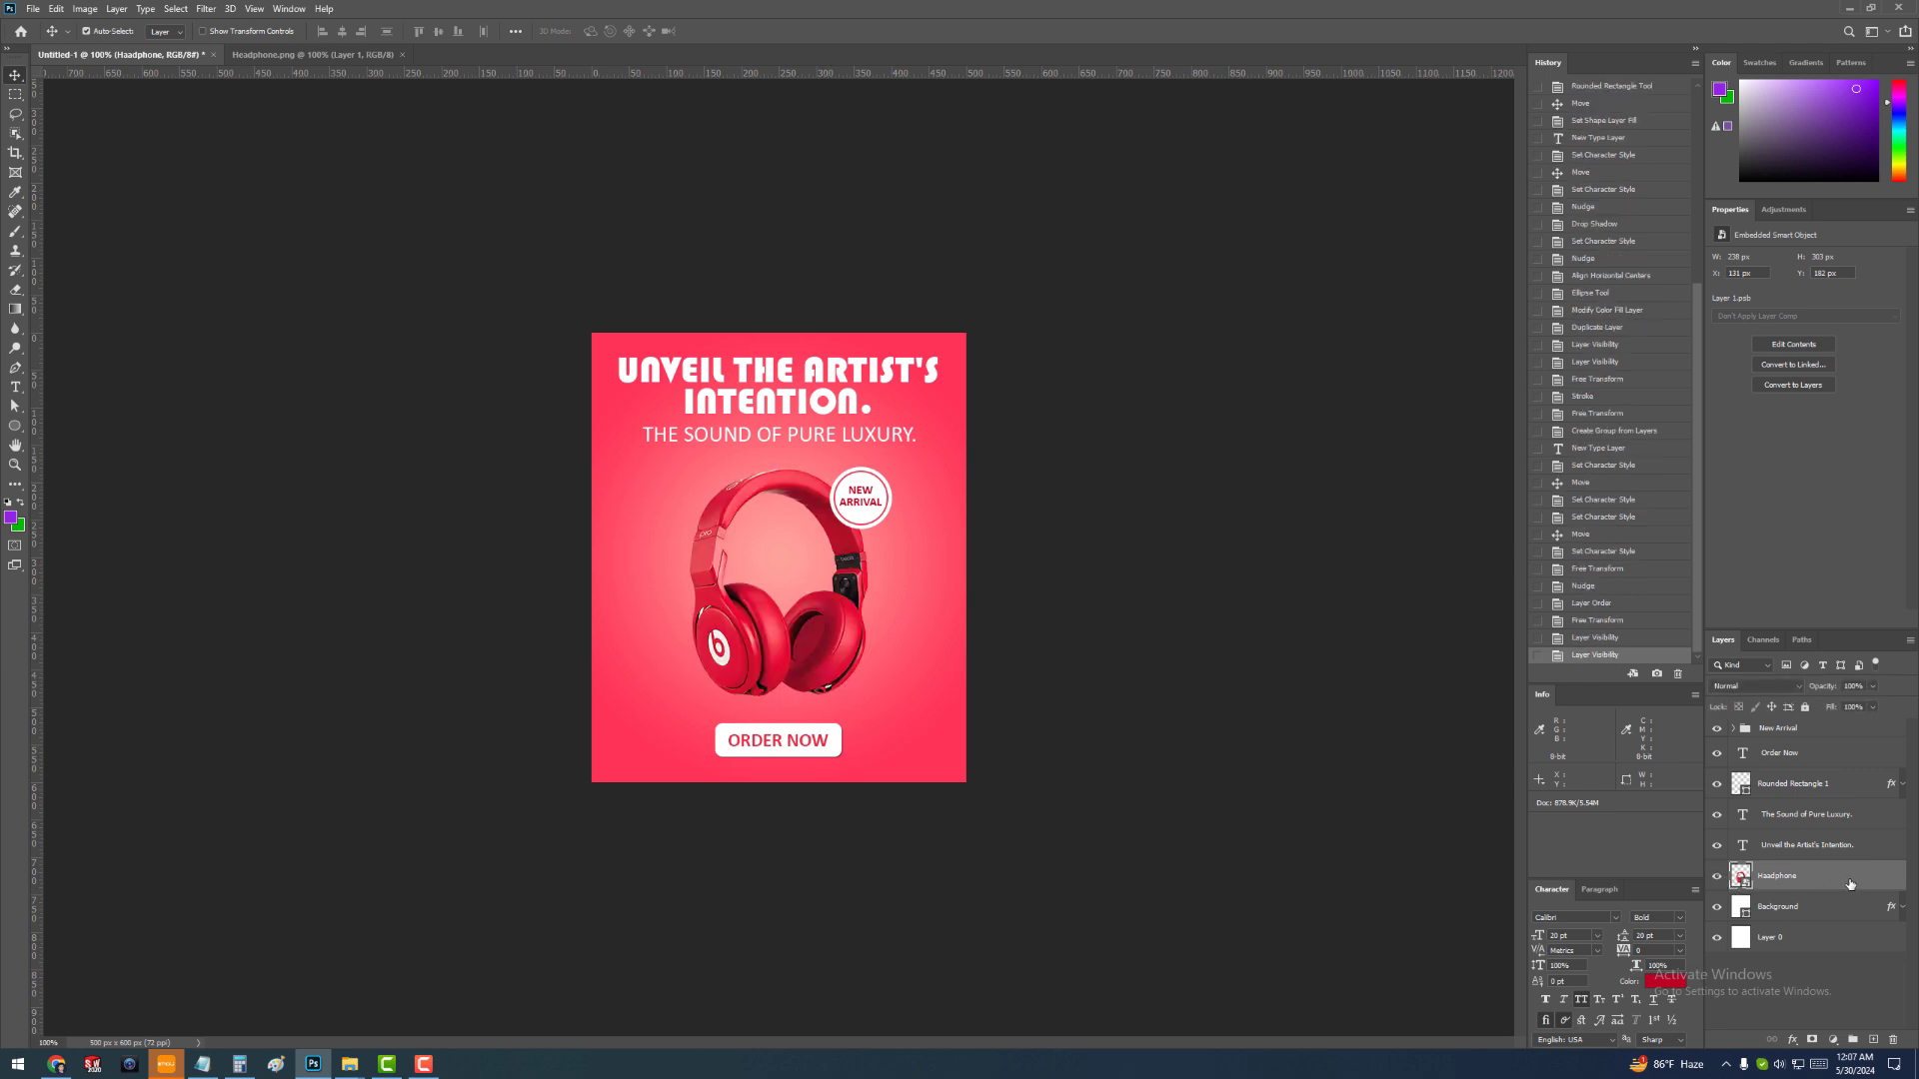
double_click(1860, 885)
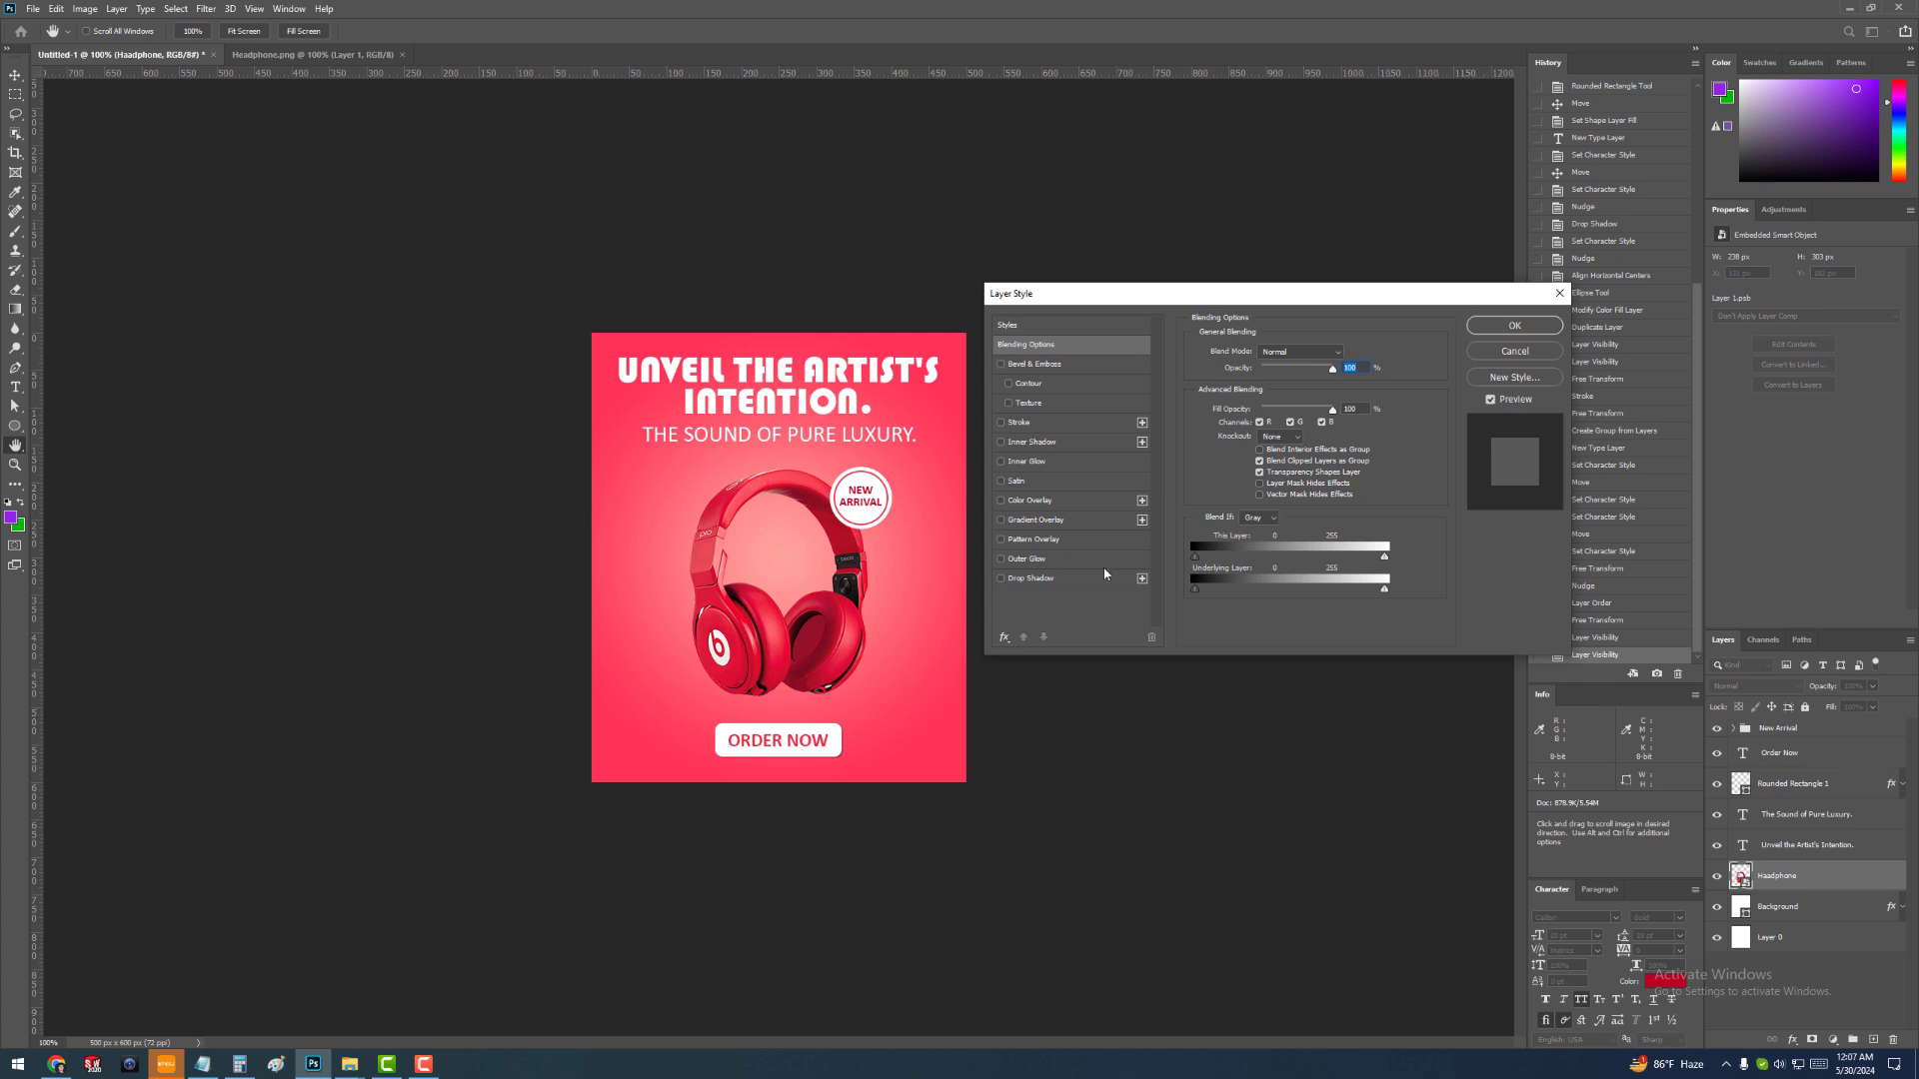
left_click(1039, 579)
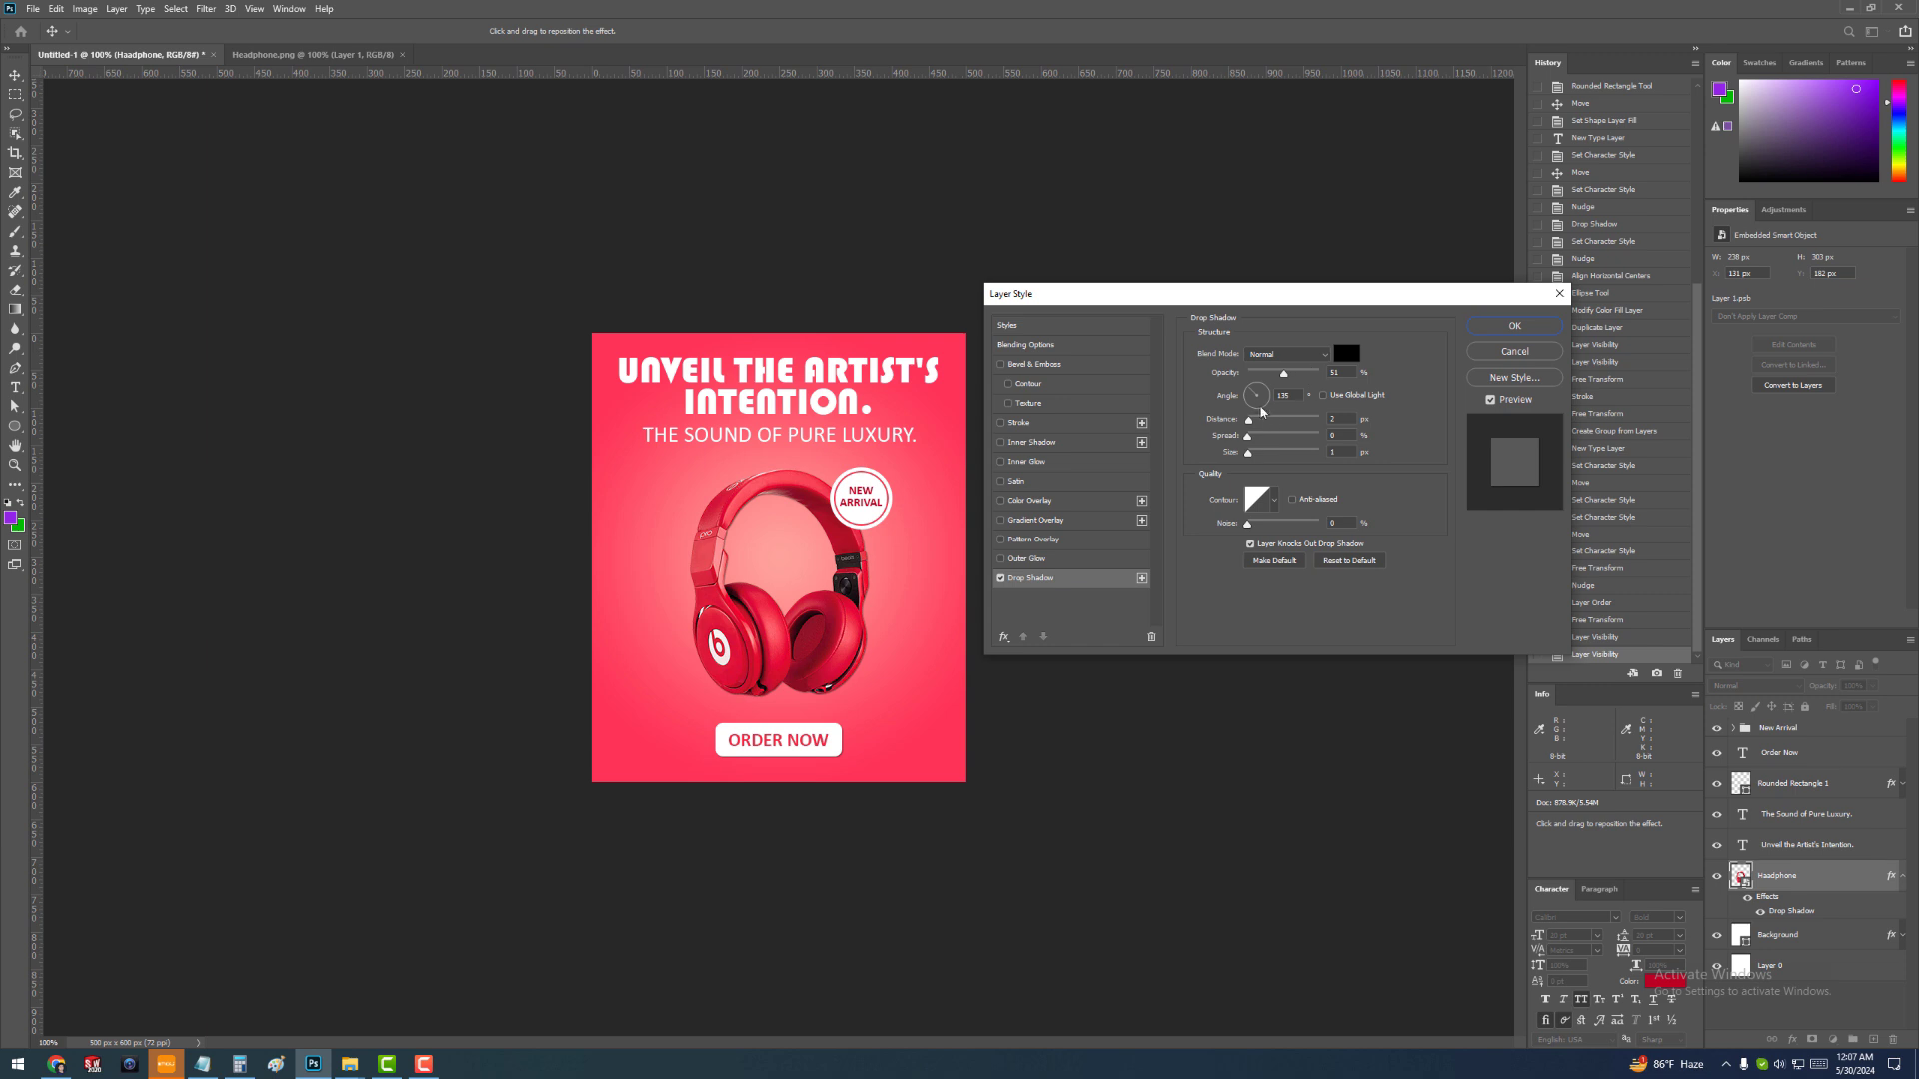
left_click_drag(1260, 409, 1257, 372)
left_click(1311, 356)
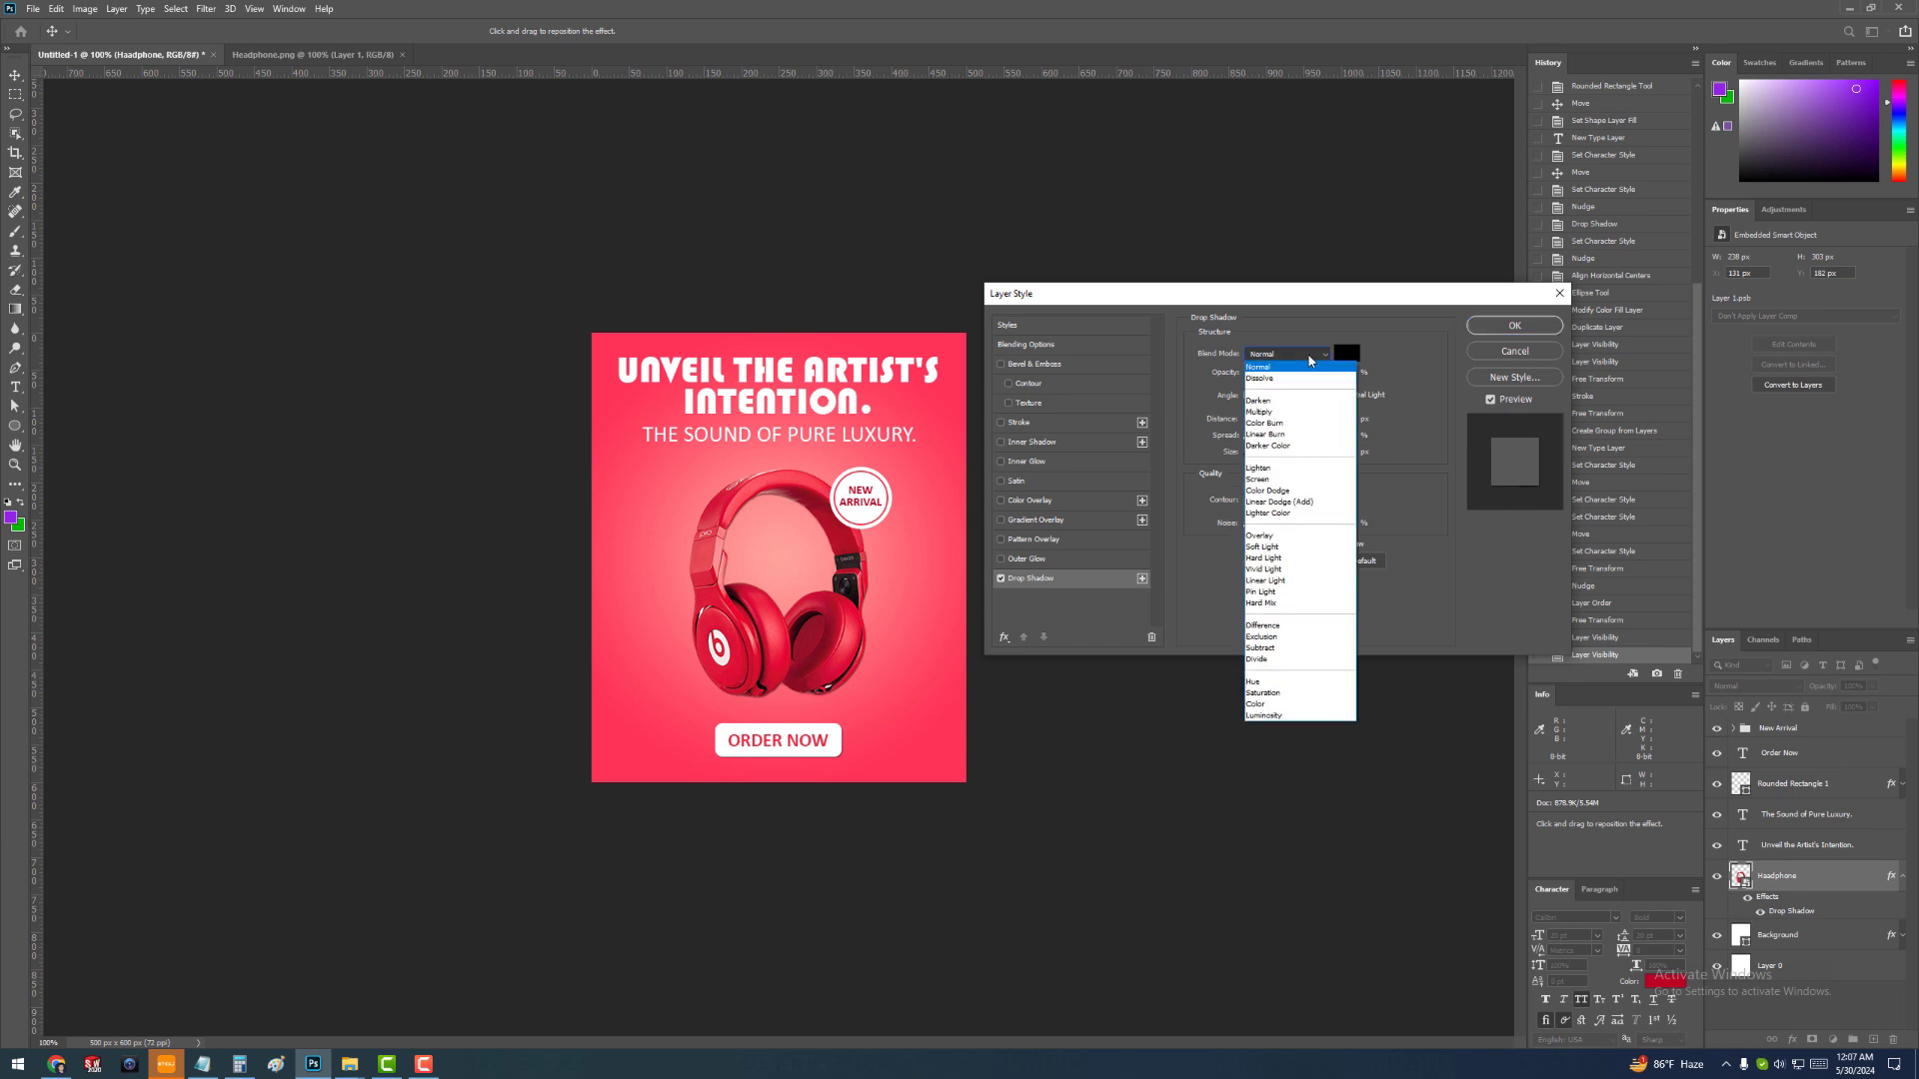
left_click(1303, 413)
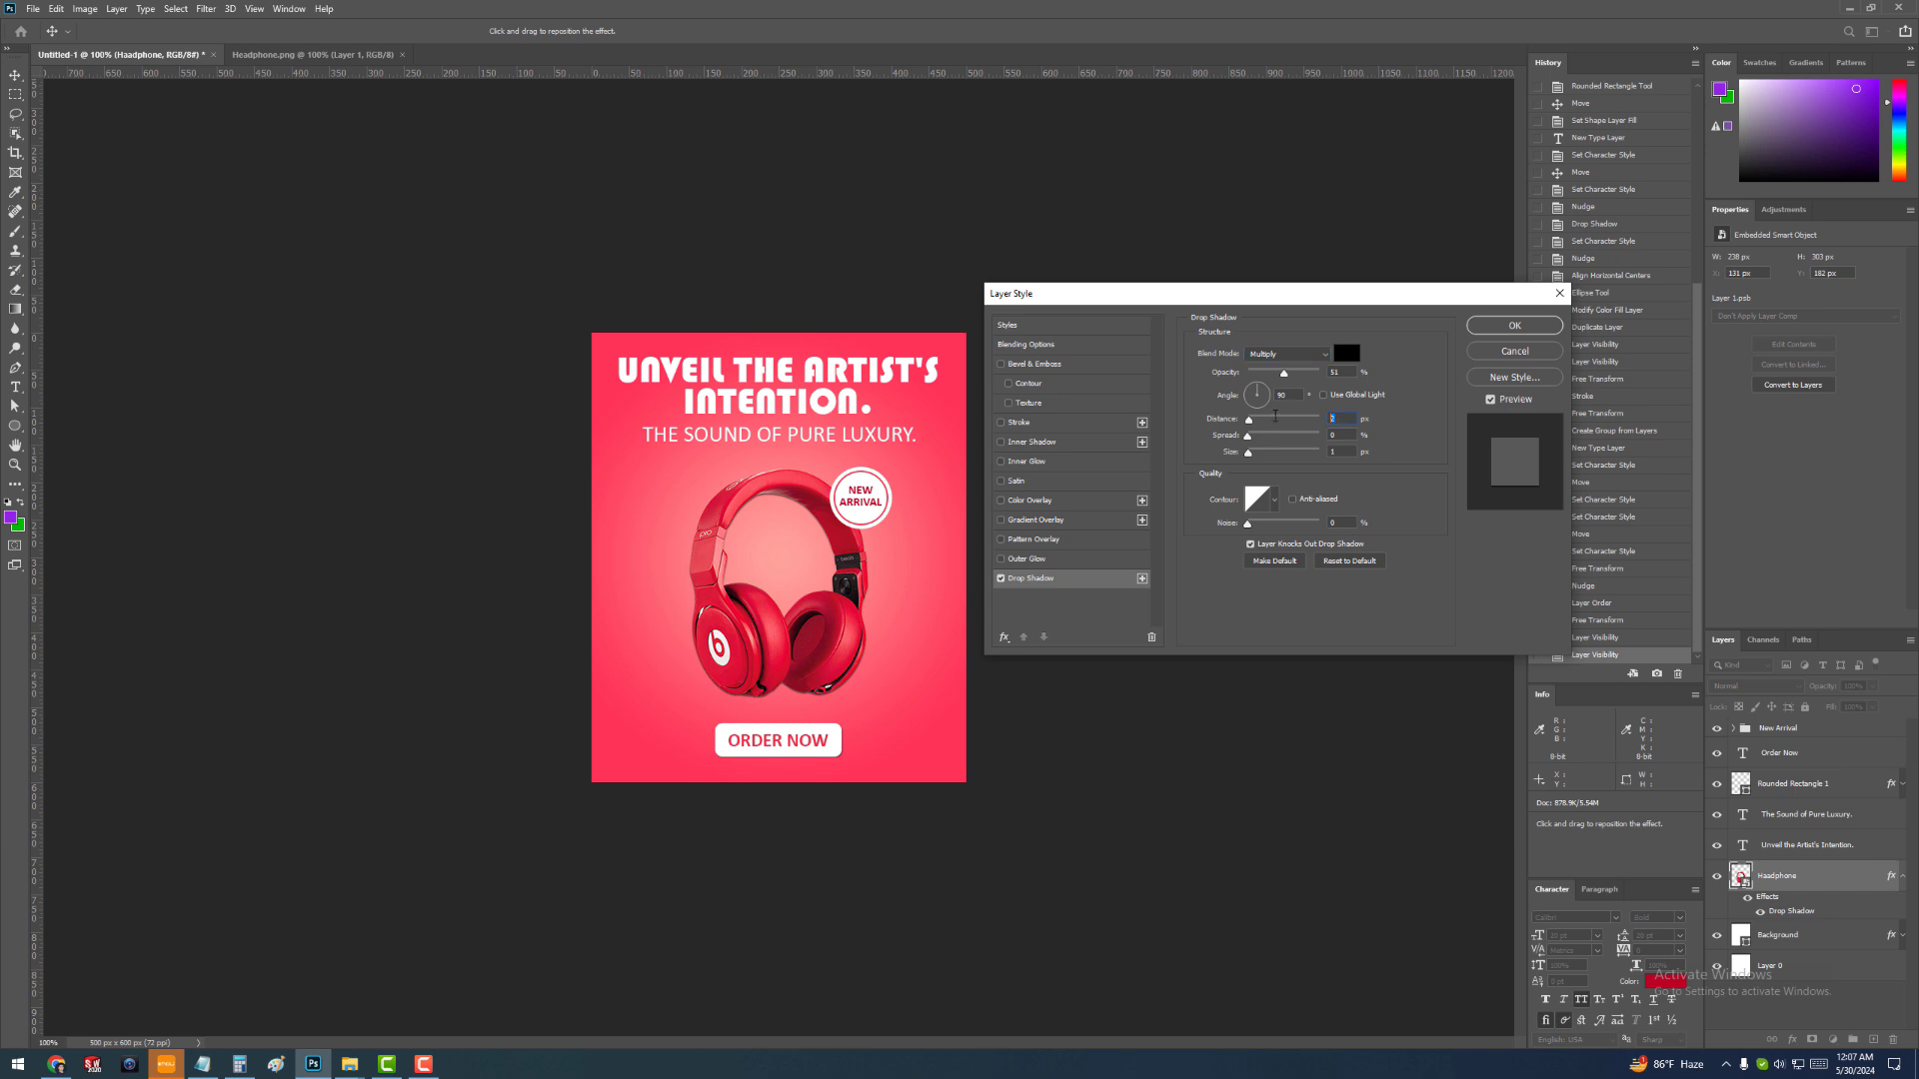
Set the headphone shadow's distance to 5 px, size to 17 px and opacity to 32%, apply it and deselect the layer
type("5")
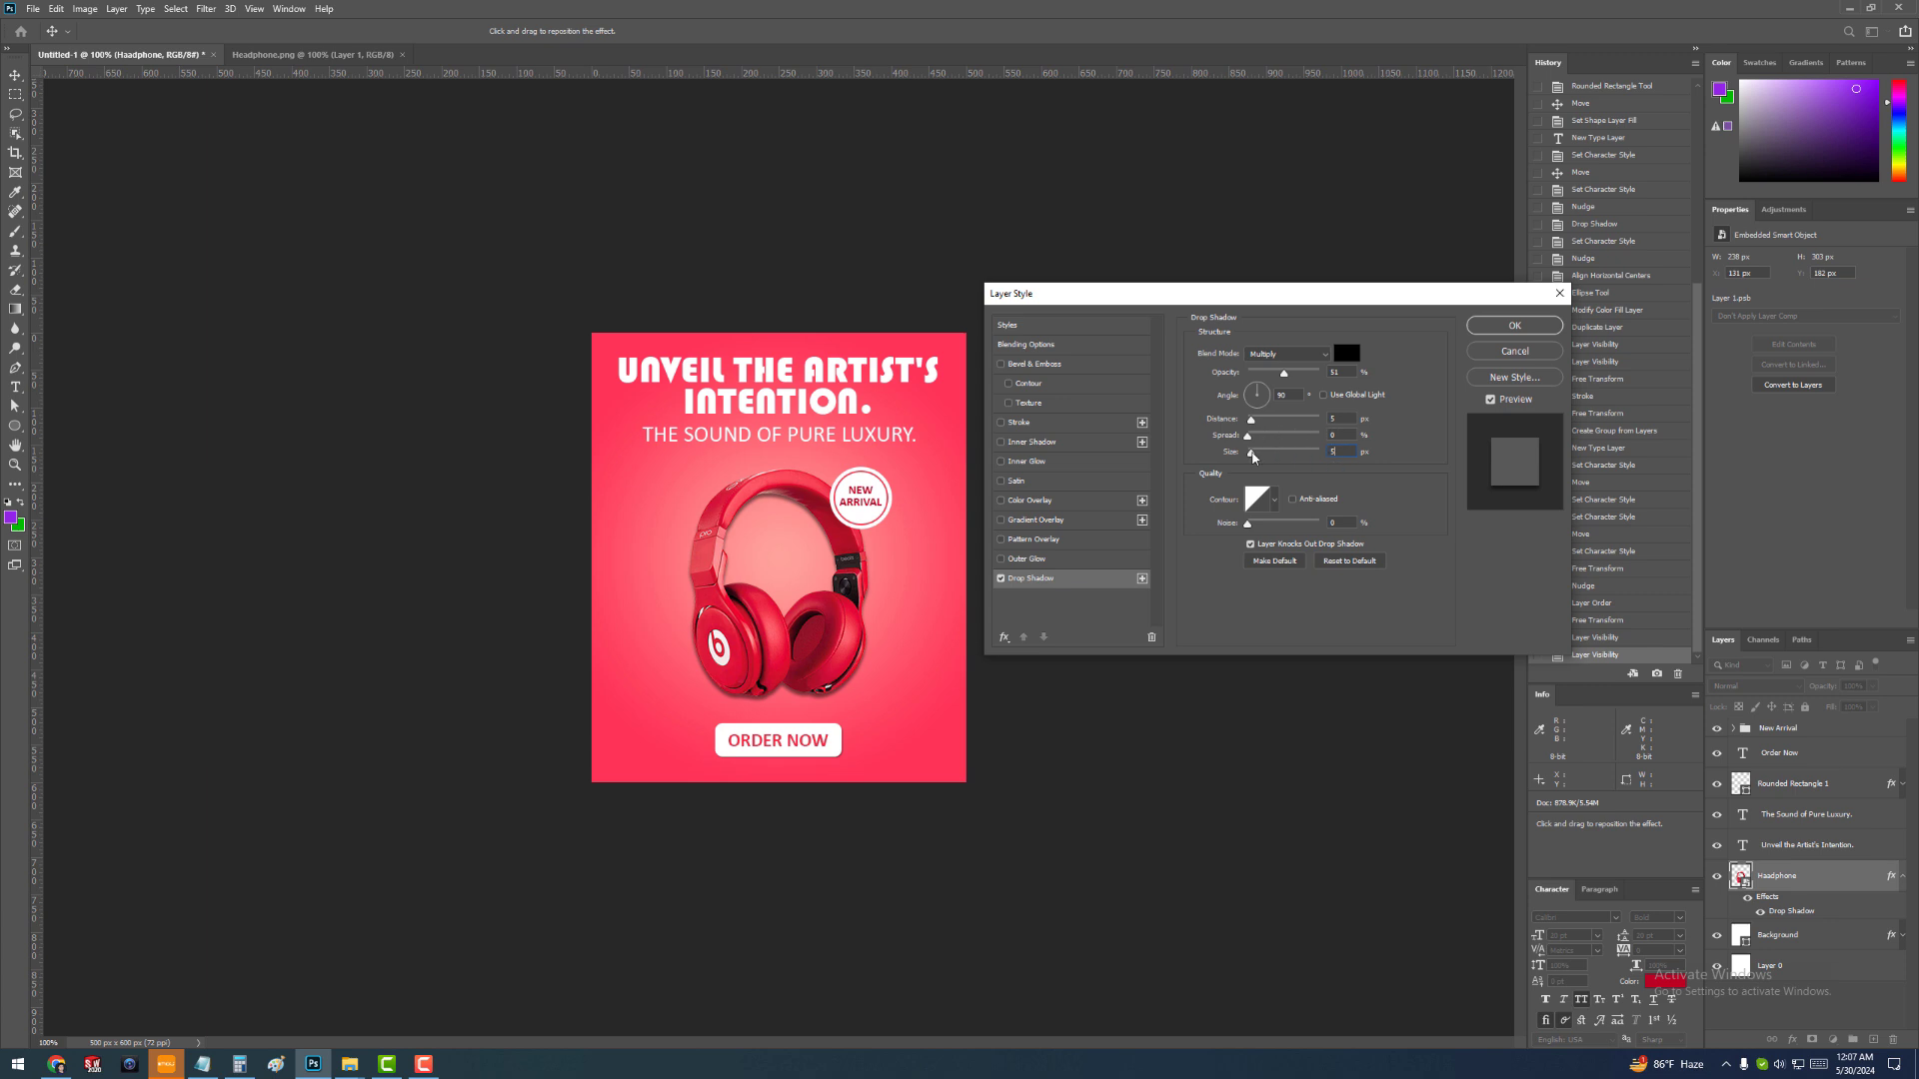
left_click_drag(1250, 454, 1262, 459)
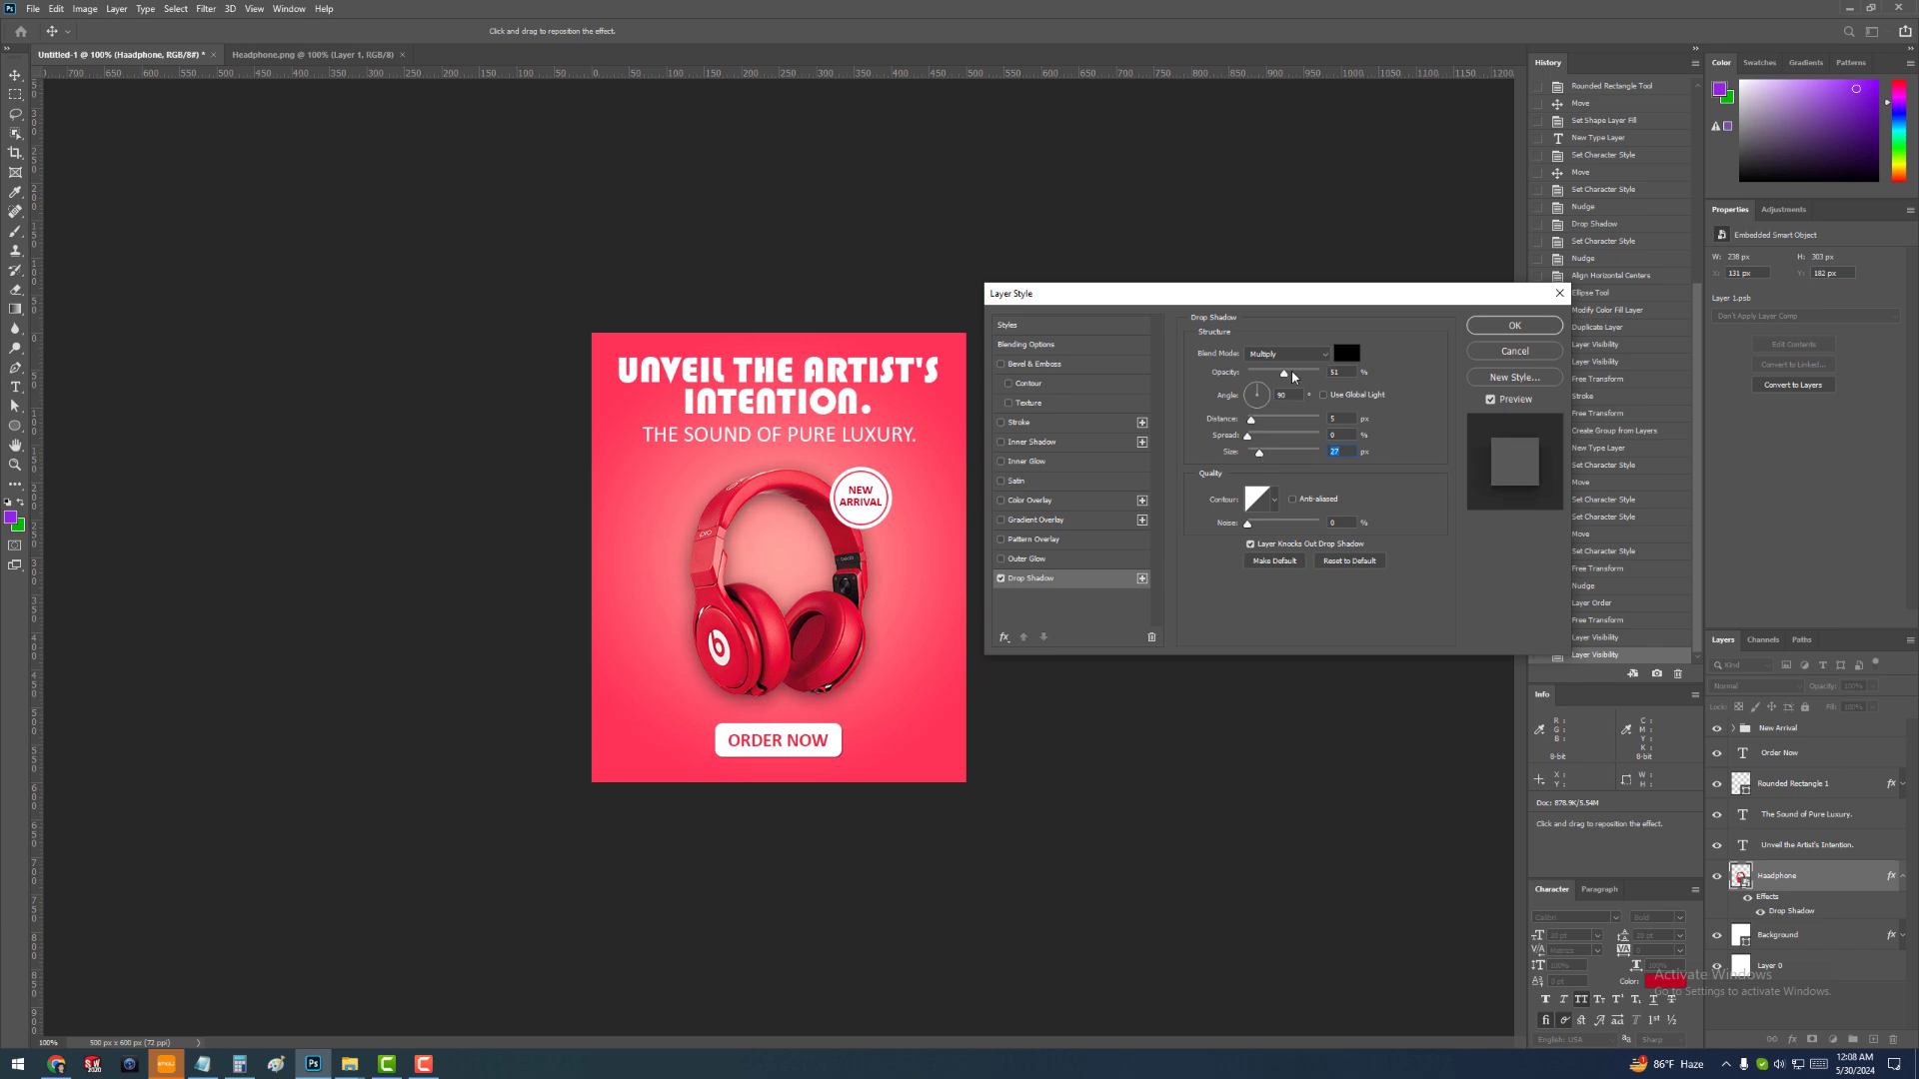
left_click_drag(1287, 376, 1273, 380)
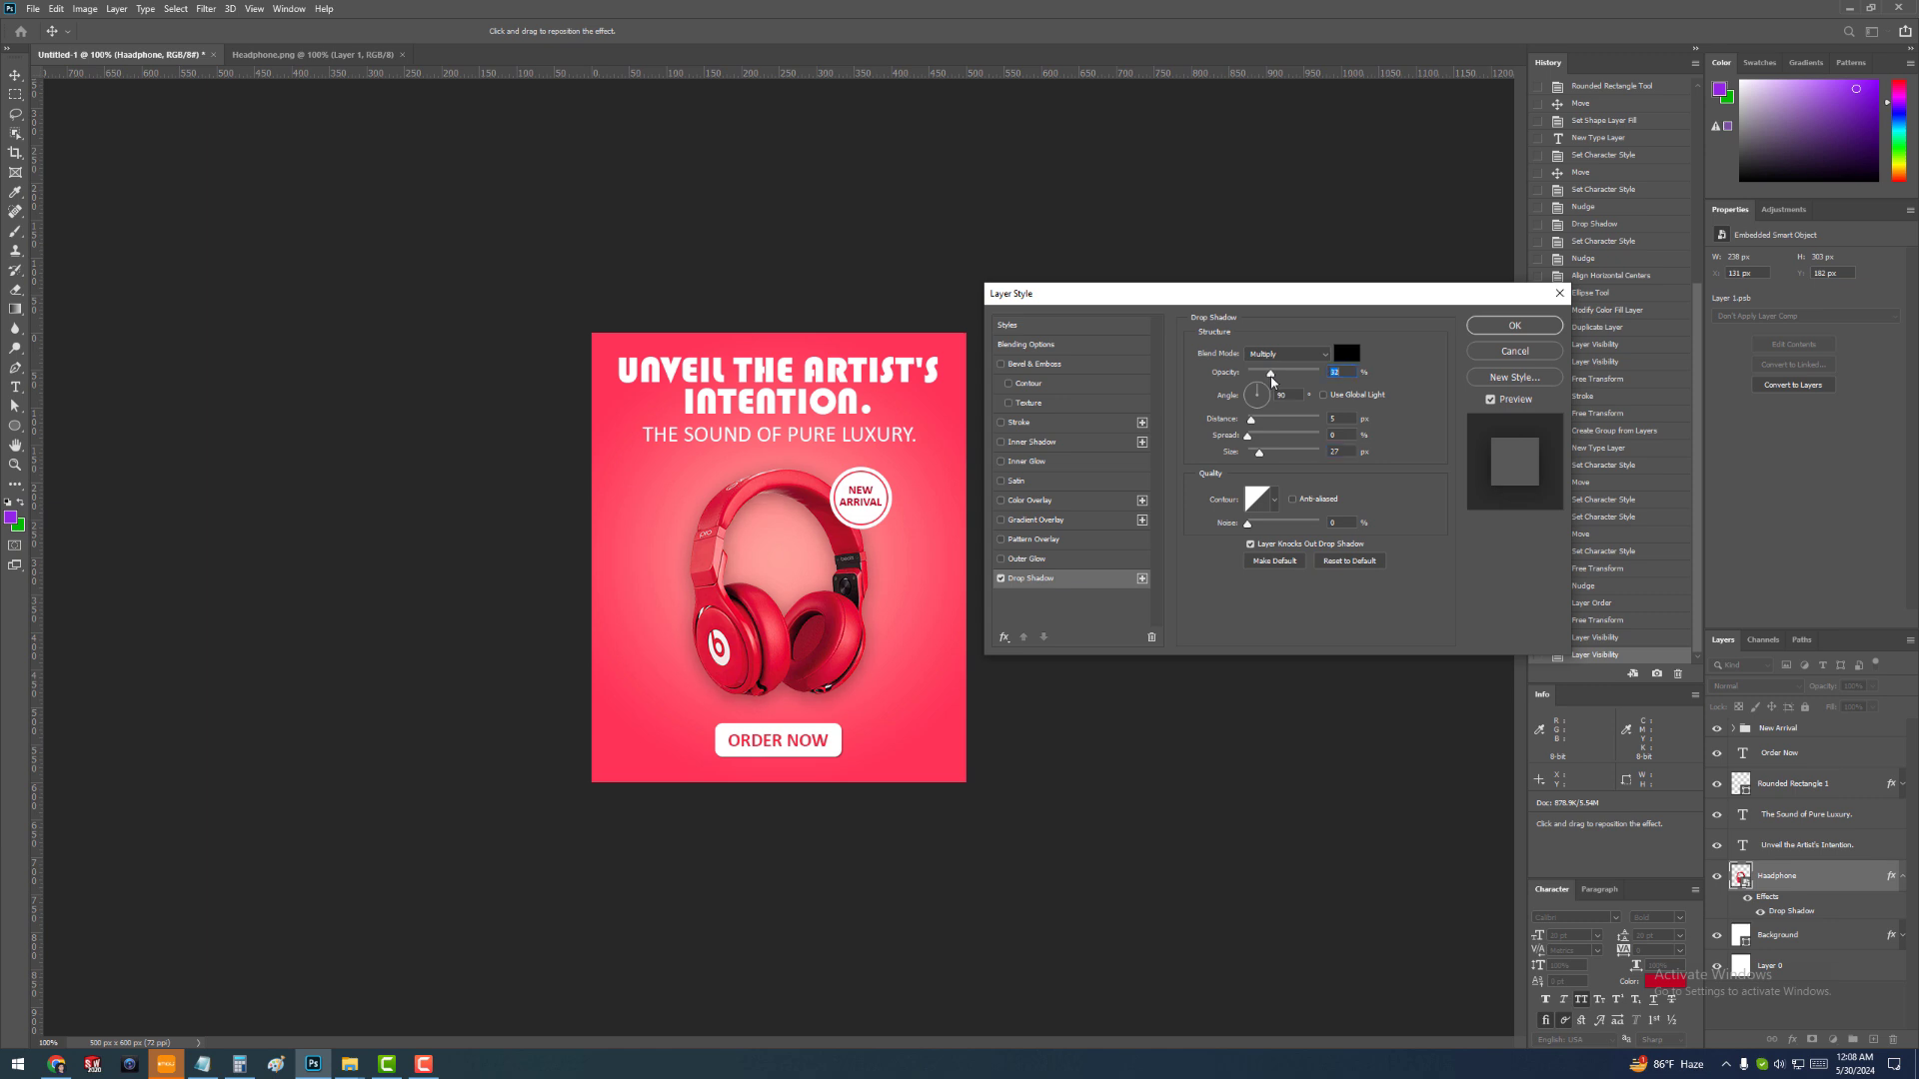
left_click(1497, 325)
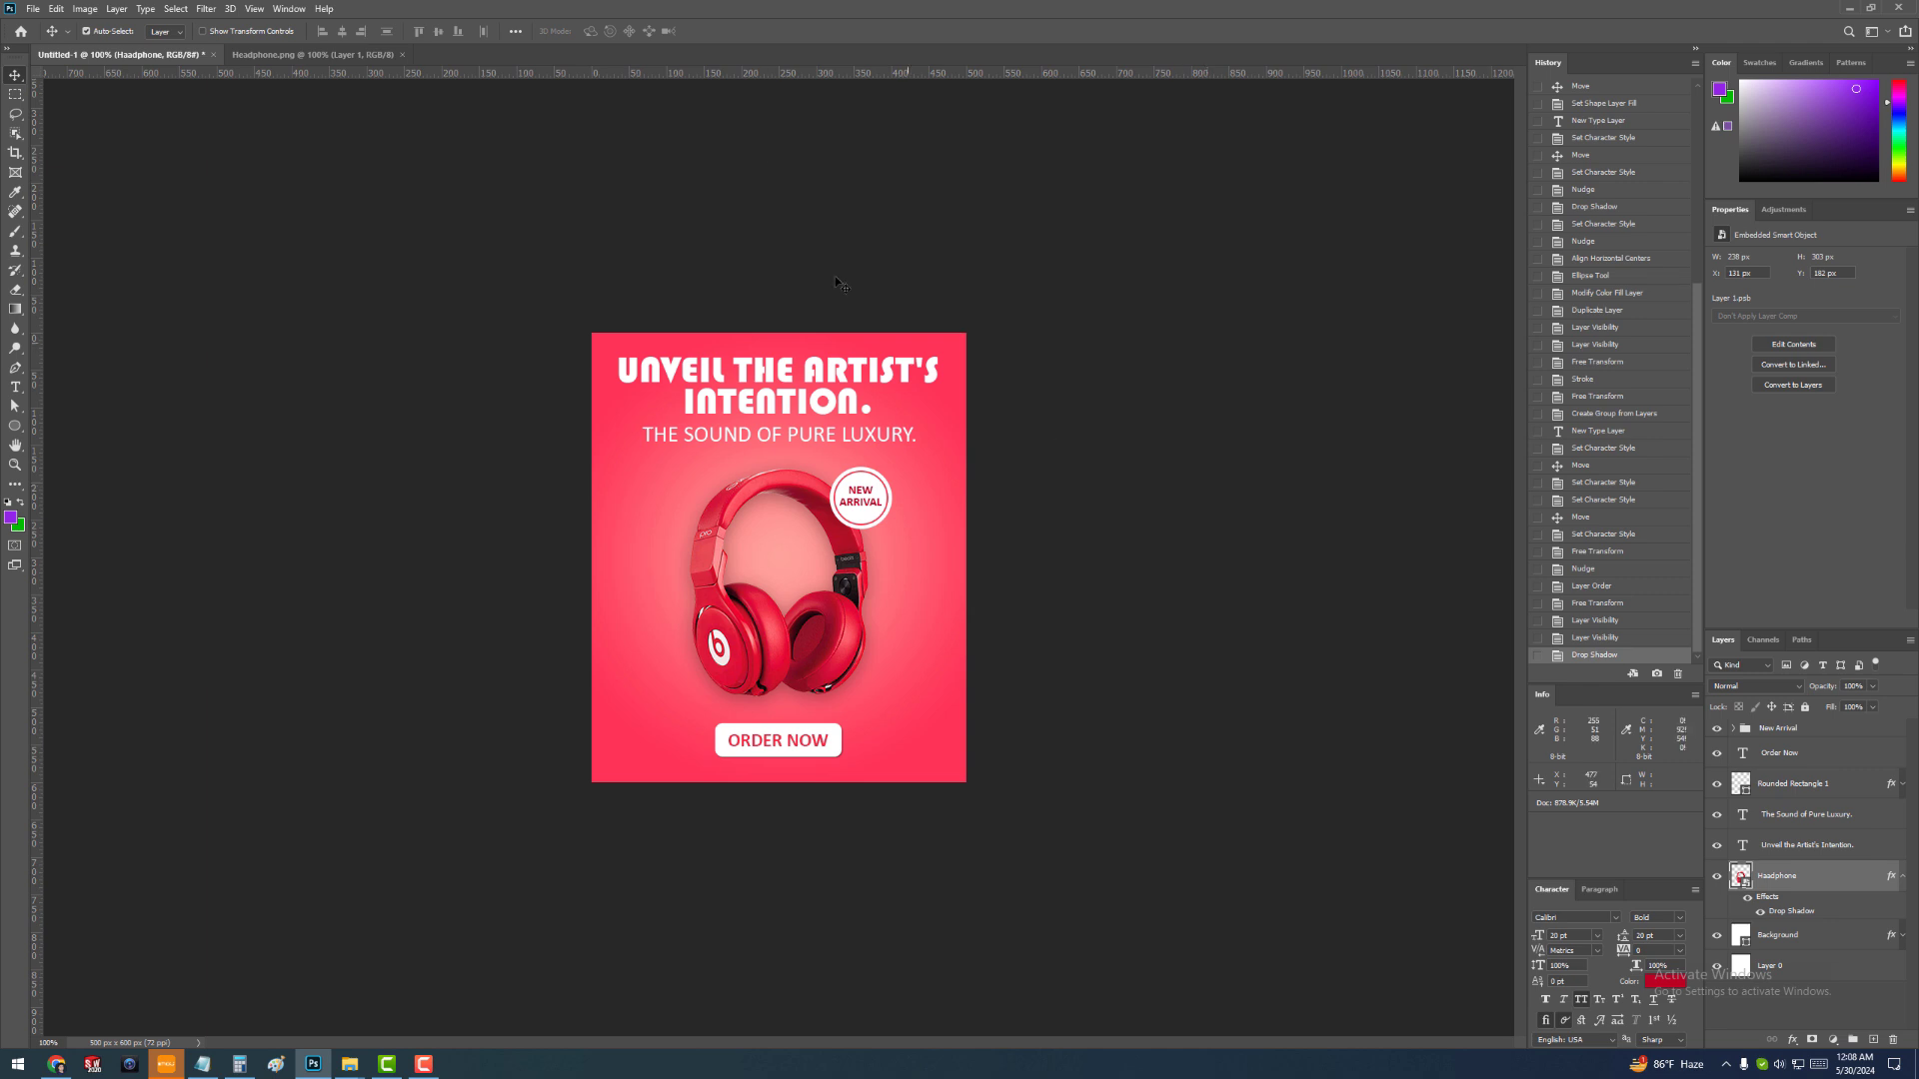
left_click(1275, 409)
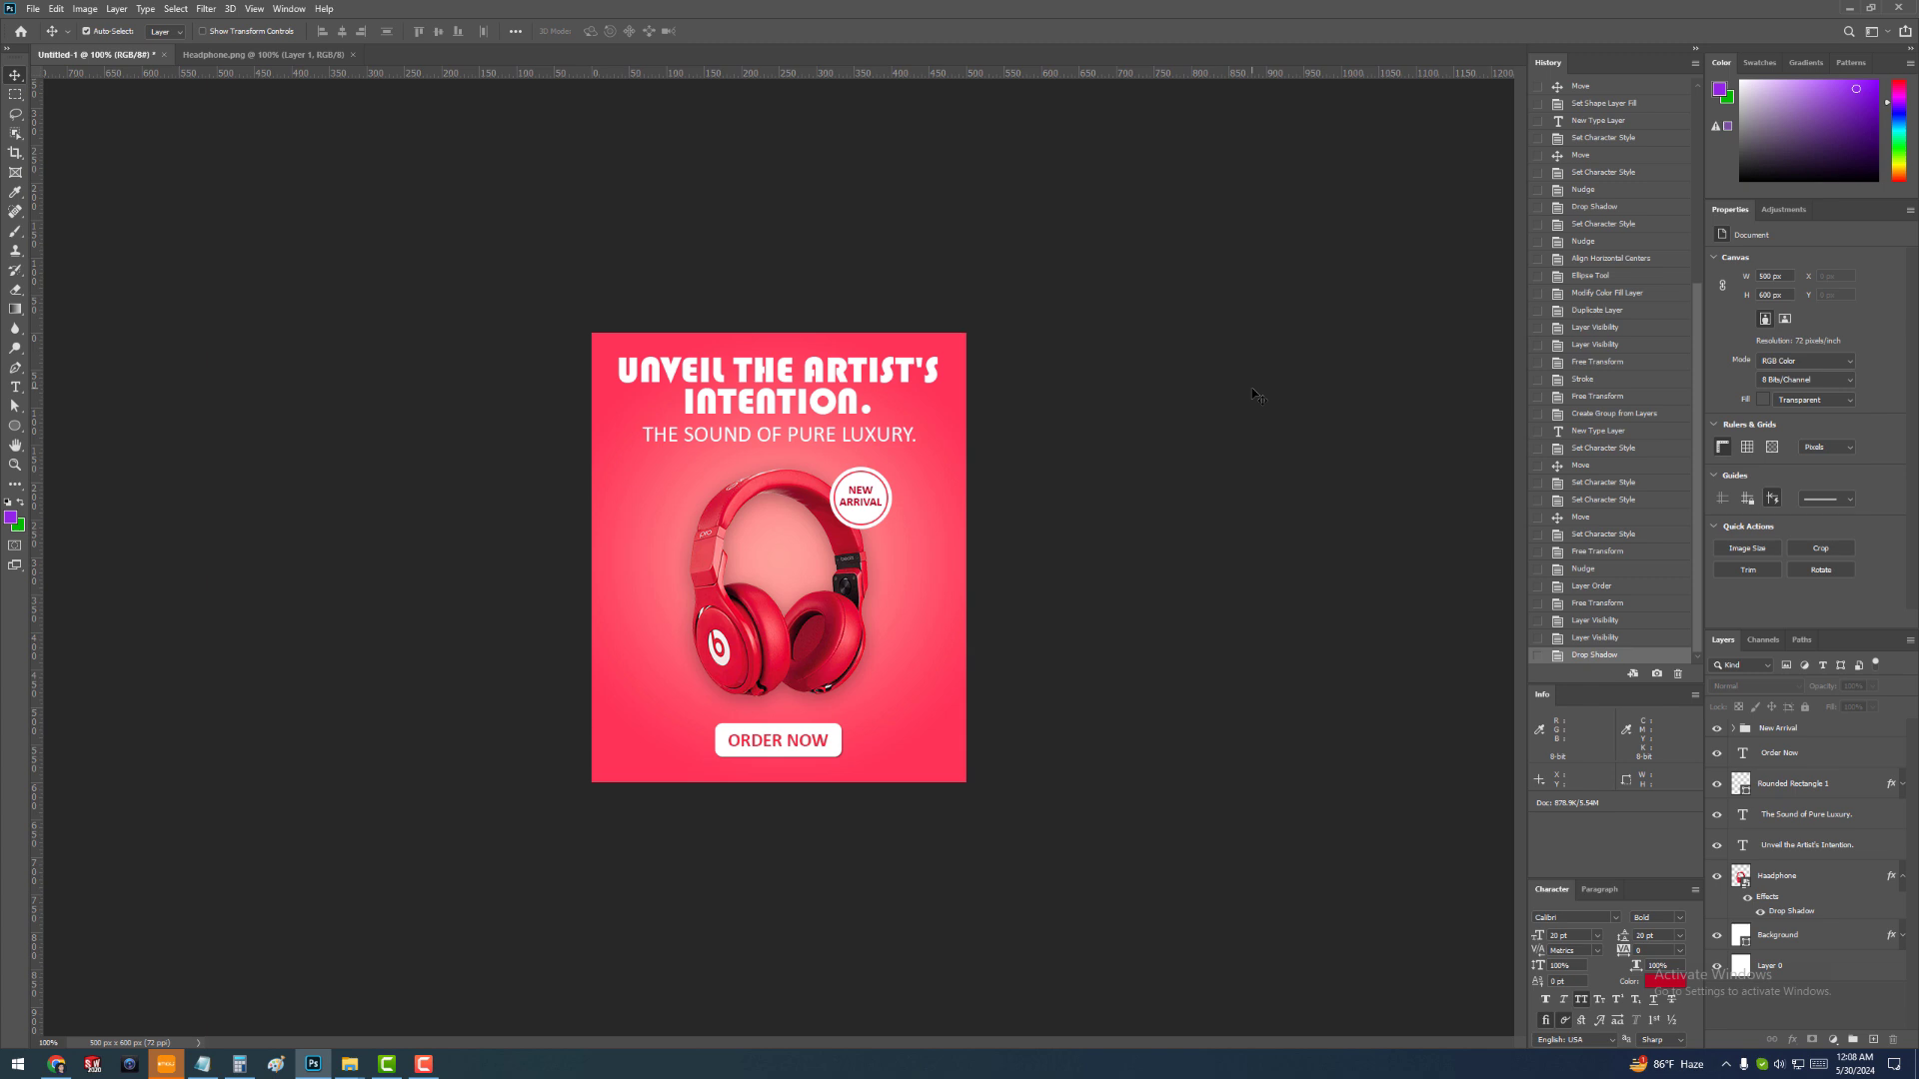